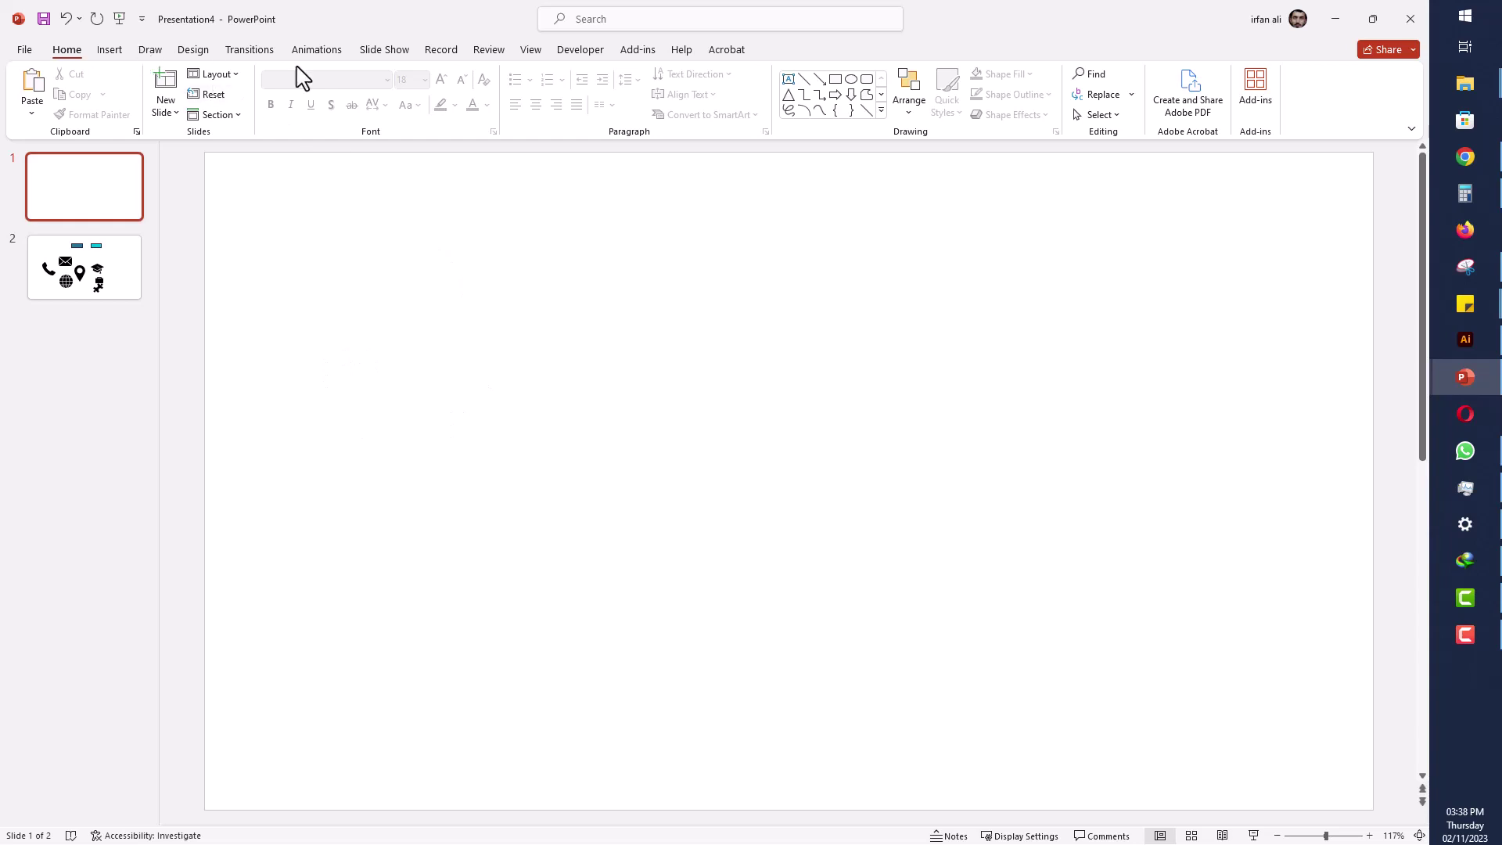
- Set the slide size to A4 Paper (210x297 mm) in portrait orientation, scaling the content with Ensure Fit
{"action": "left_click", "coordinate": [196, 54]}
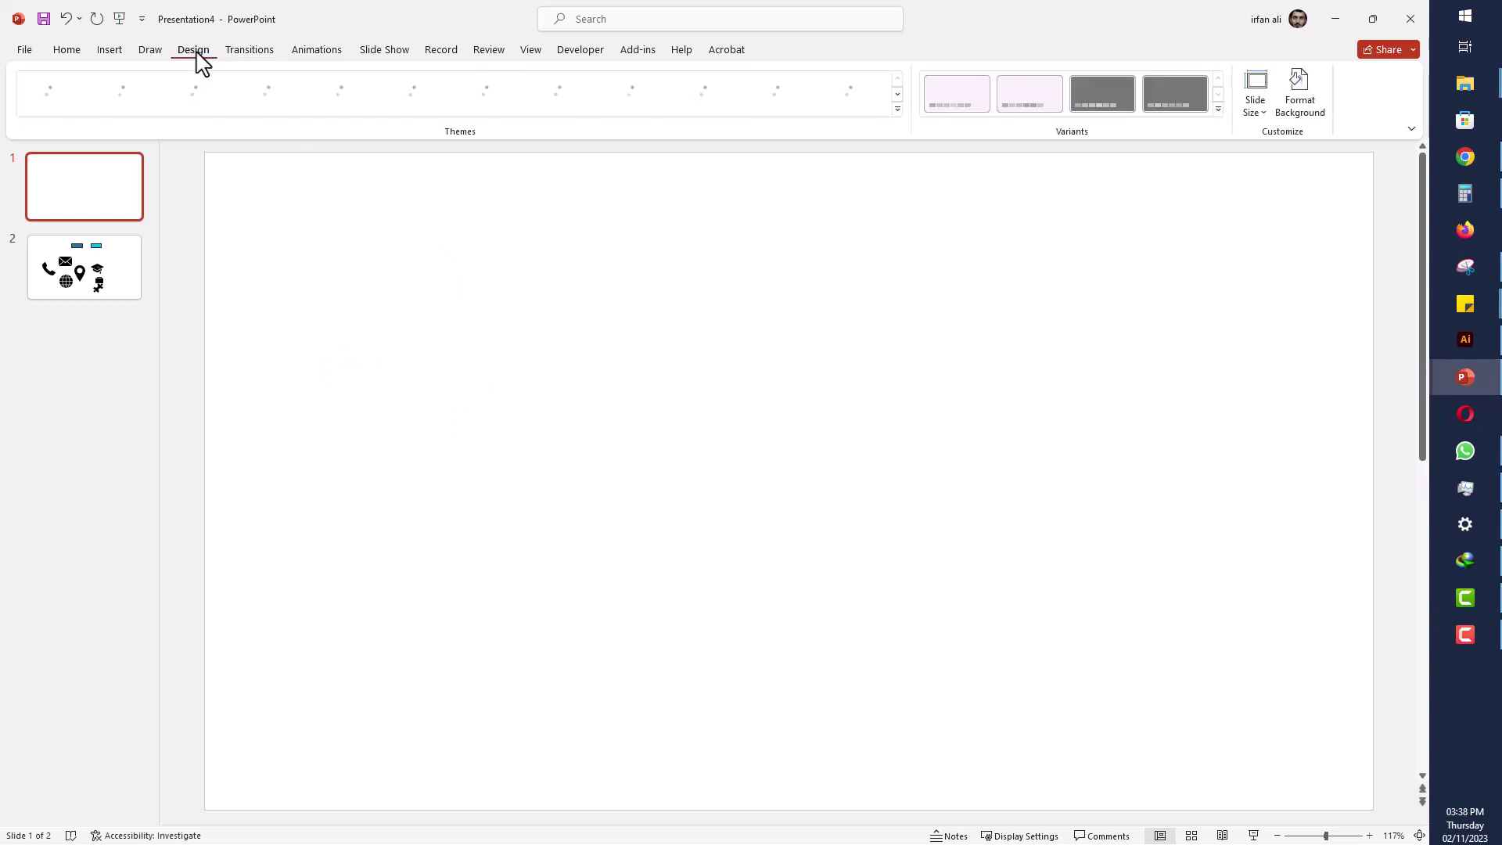
{"action": "left_click", "coordinate": [1257, 110]}
{"action": "left_click", "coordinate": [1313, 227]}
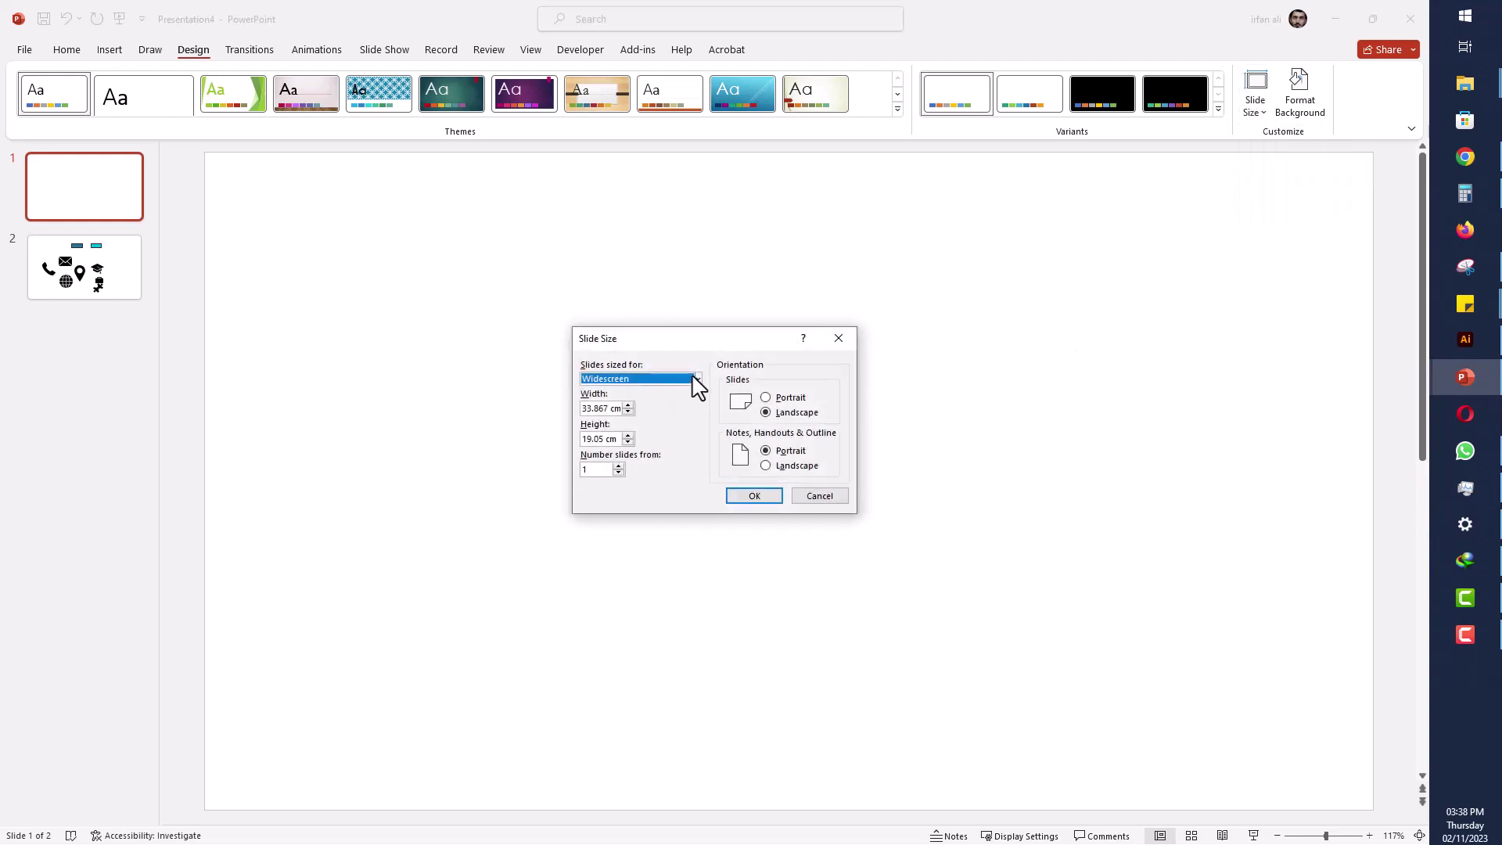
{"action": "left_click", "coordinate": [697, 380]}
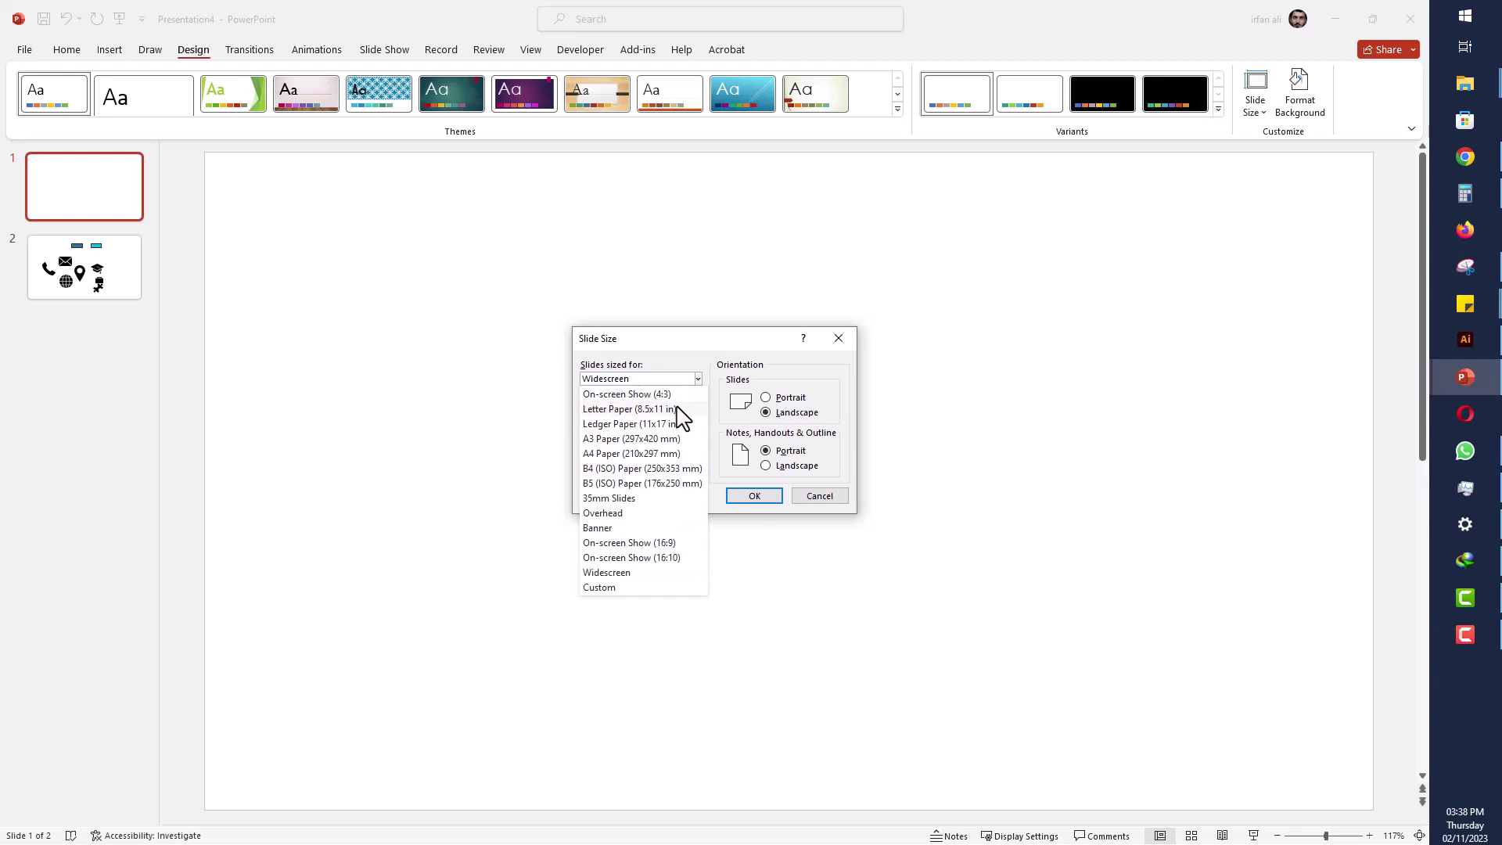
{"action": "left_click", "coordinate": [642, 454]}
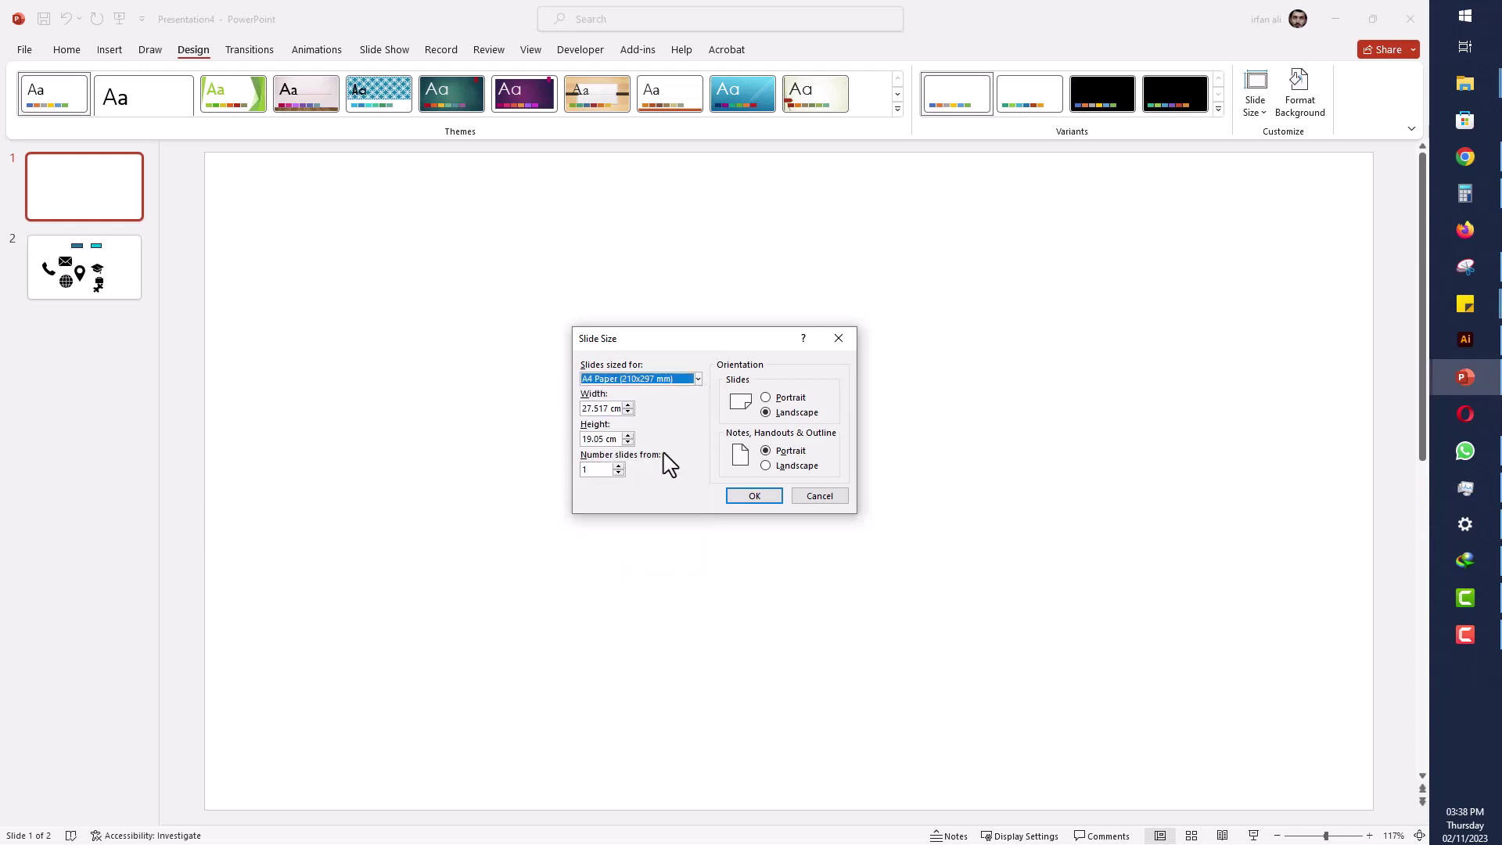
{"action": "left_click", "coordinate": [766, 397]}
{"action": "left_click", "coordinate": [770, 499]}
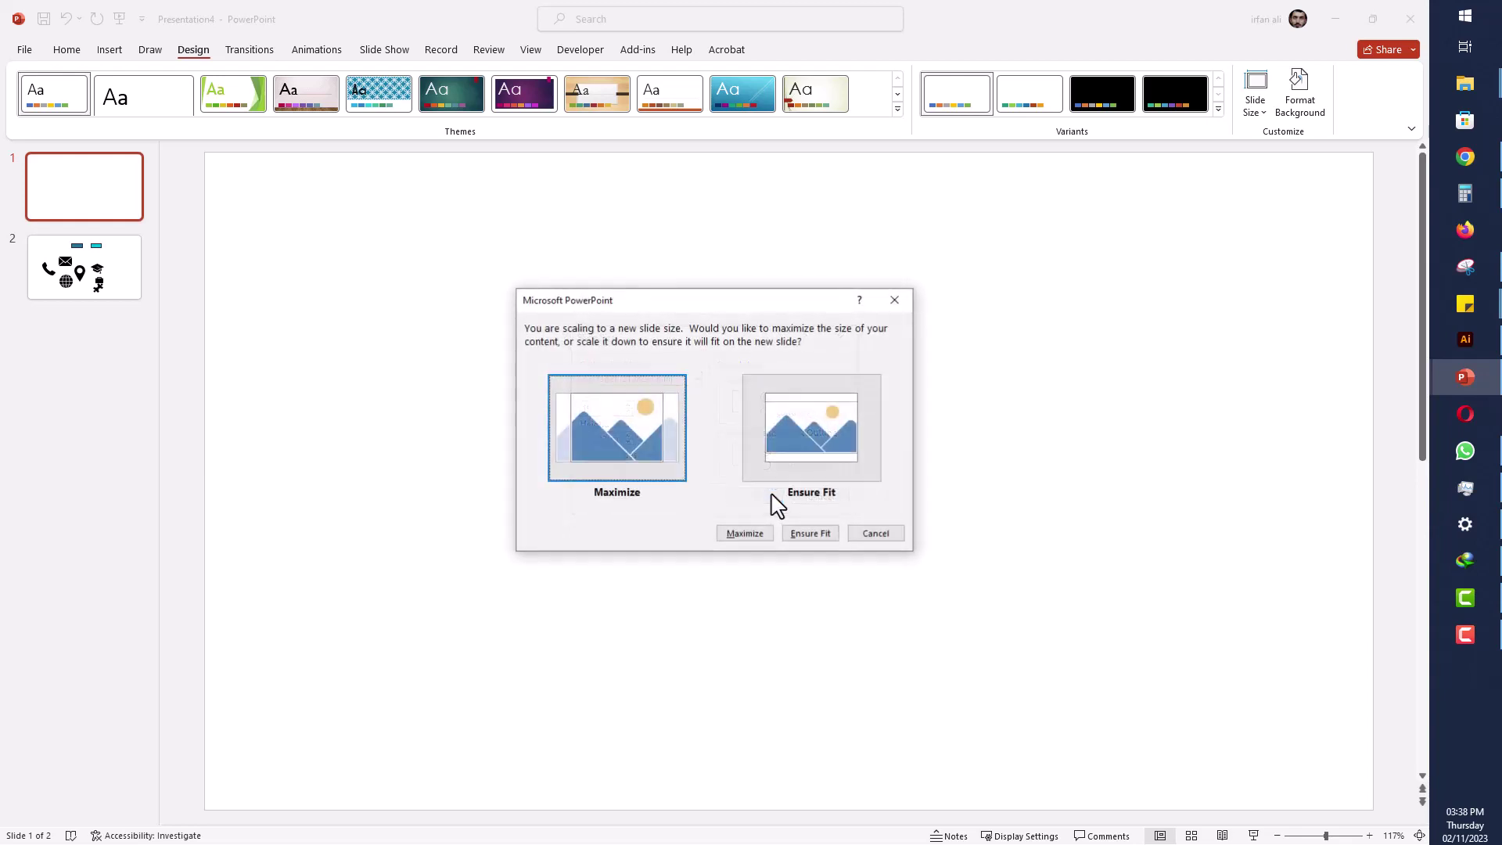
{"action": "left_click", "coordinate": [811, 534]}
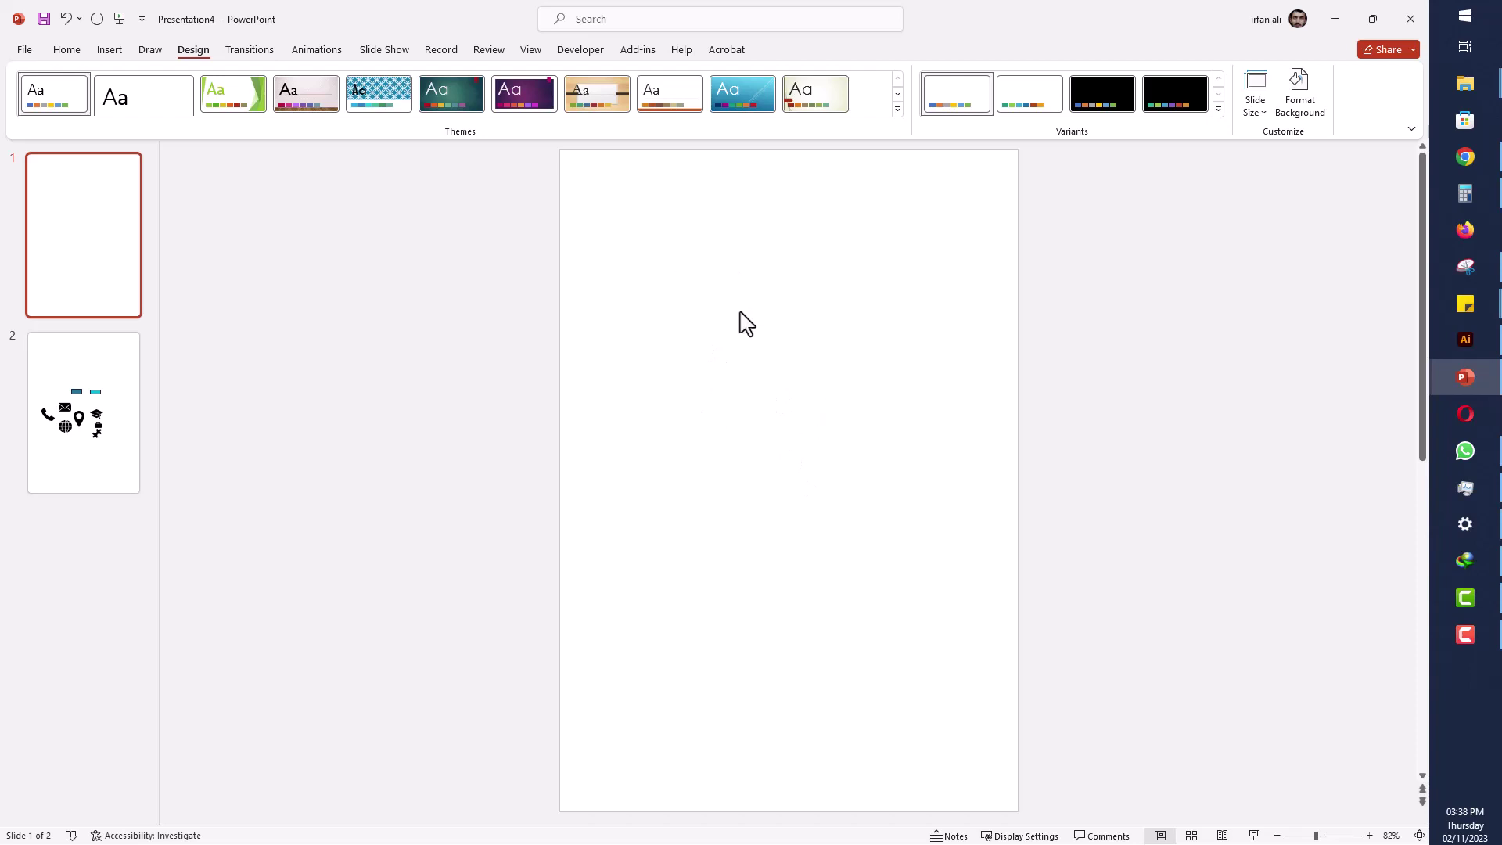
- Draw a full-height rectangle along the left edge of the blank first slide and set its width to 5.2 cm
{"action": "left_click", "coordinate": [107, 53]}
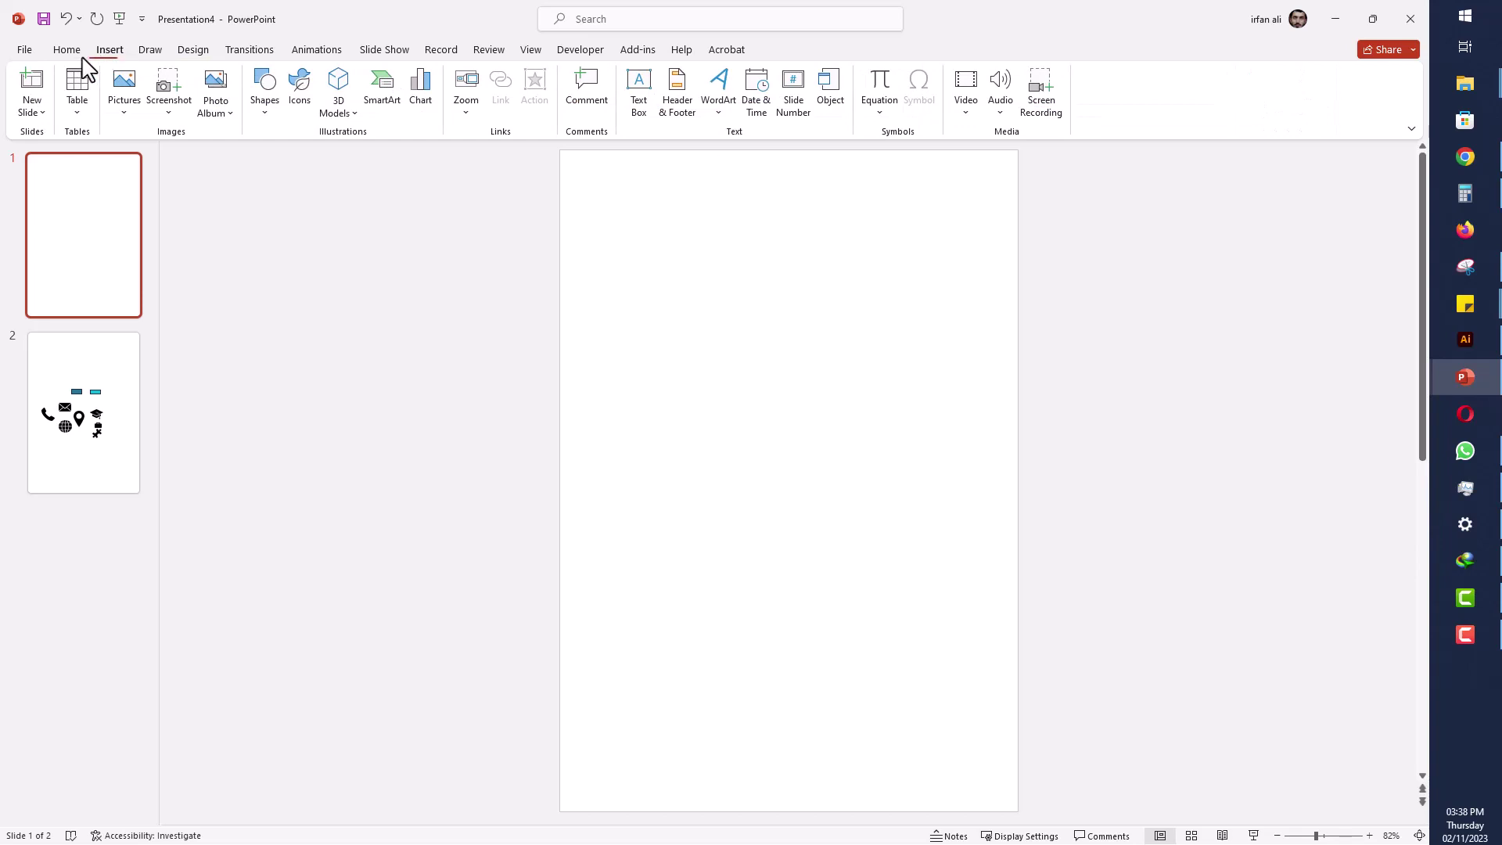
{"action": "left_click", "coordinate": [273, 108]}
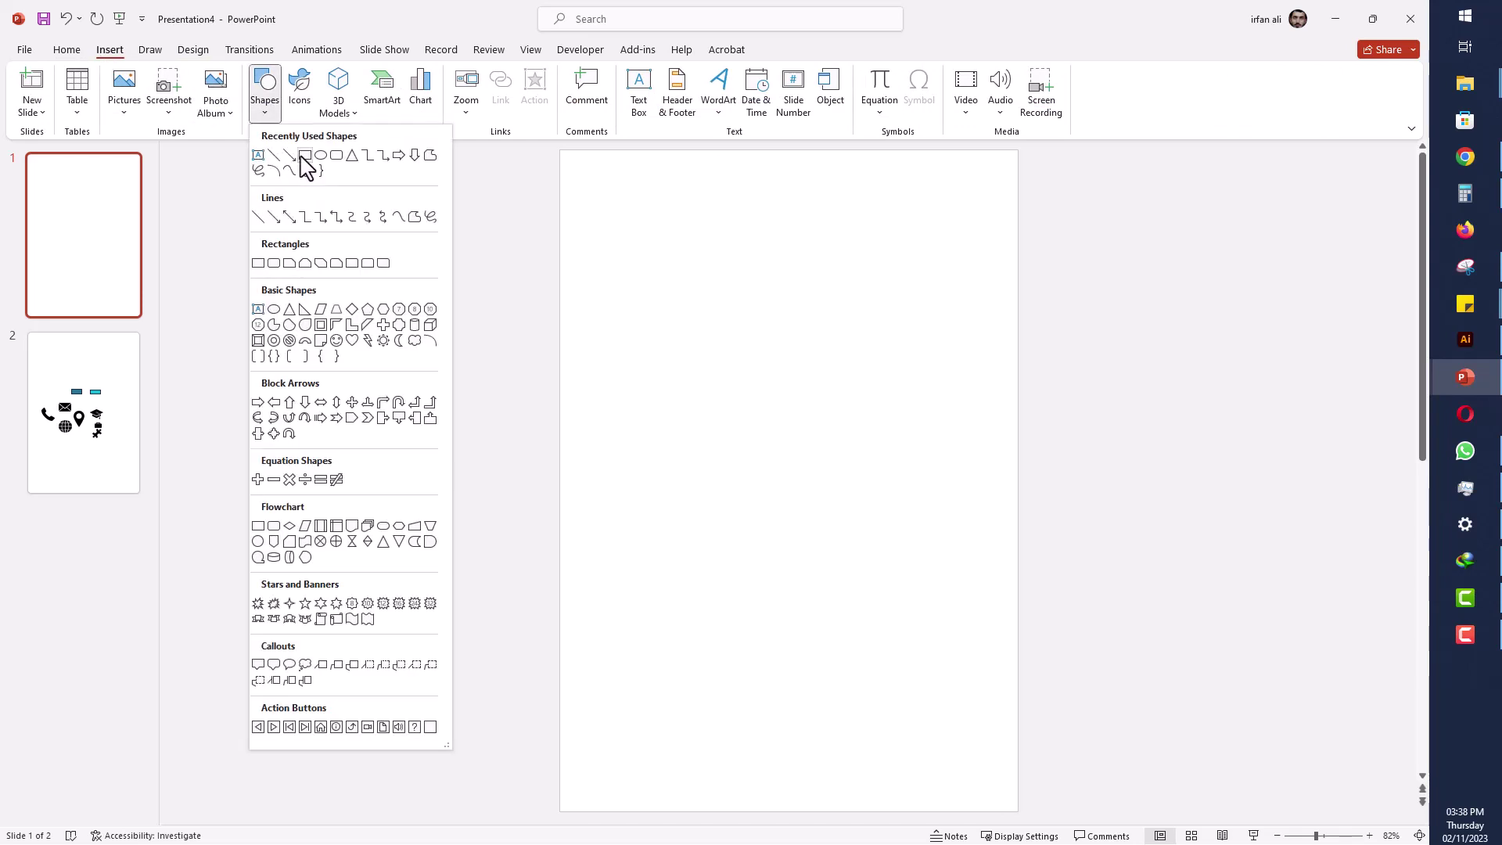
{"action": "left_click", "coordinate": [304, 155]}
{"action": "mouse_move", "coordinate": [560, 151]}
{"action": "left_mouse_down"}
{"action": "mouse_move", "coordinate": [671, 647]}
{"action": "mouse_move", "coordinate": [654, 813]}
{"action": "left_mouse_up"}
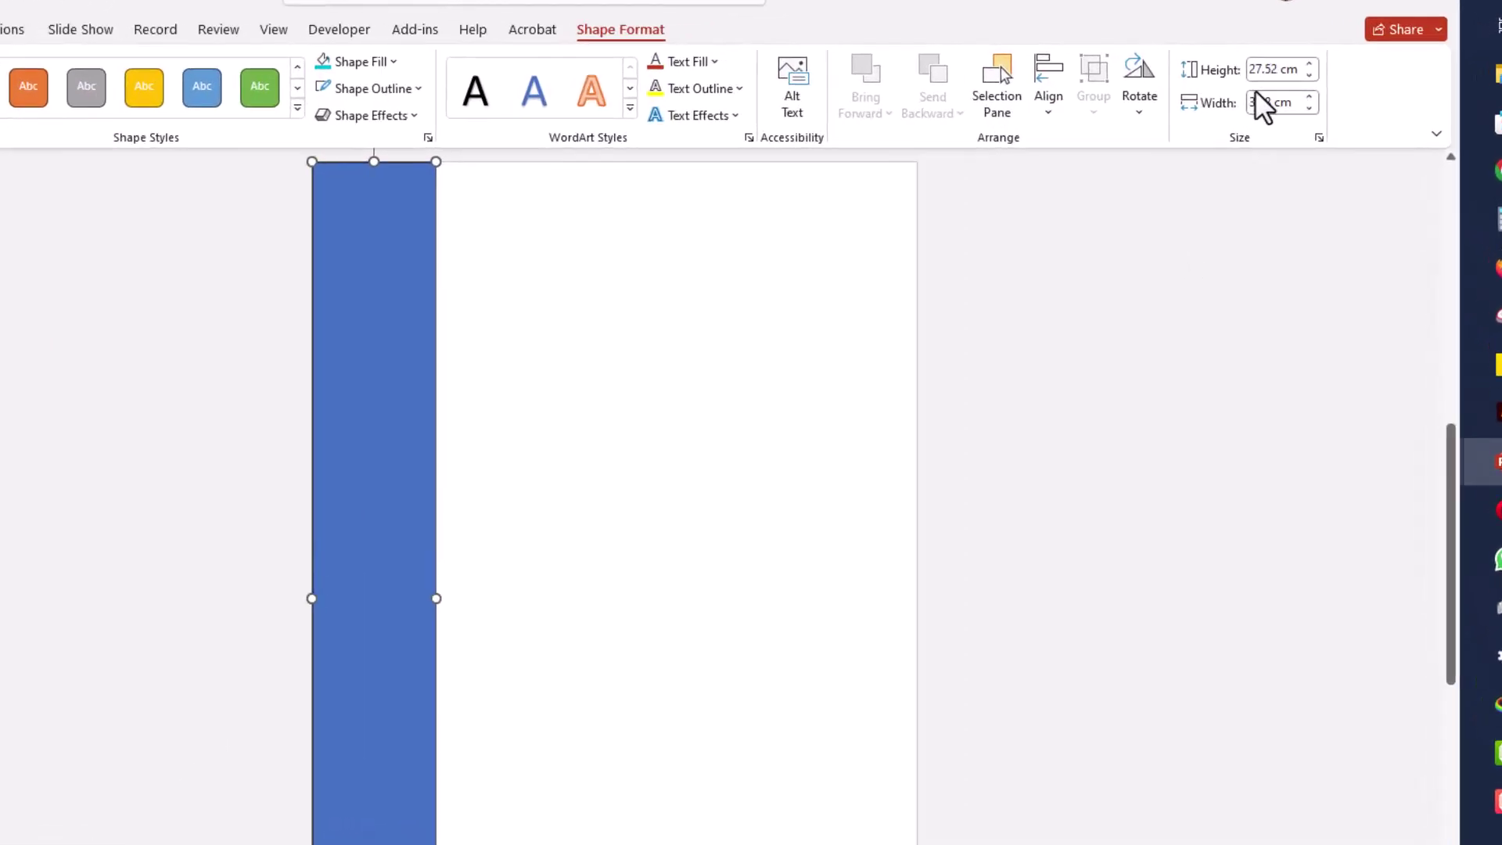
{"action": "left_click", "coordinate": [1275, 105]}
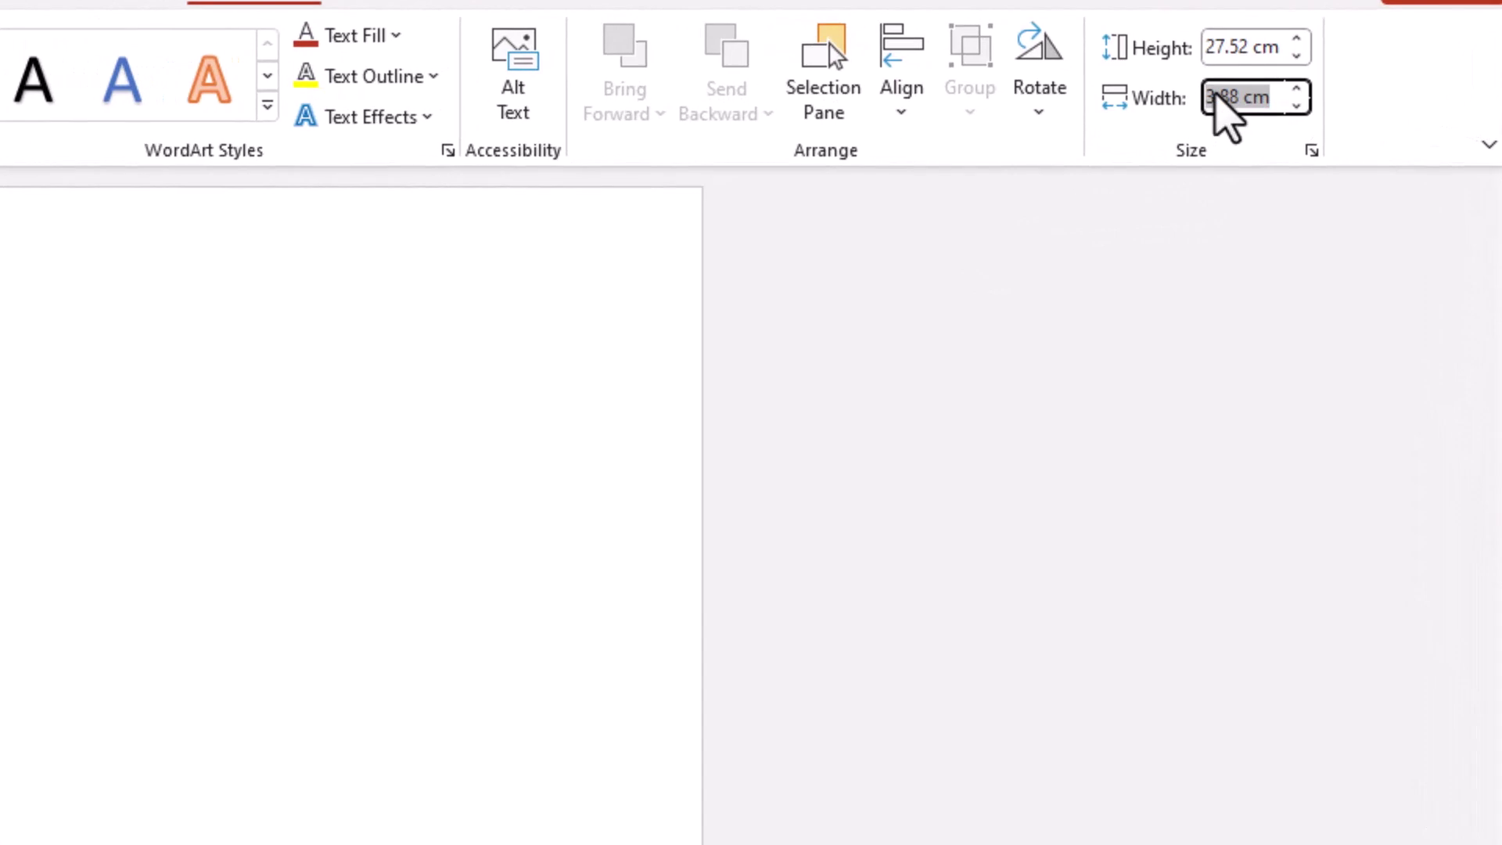
{"action": "type", "text": "5"}
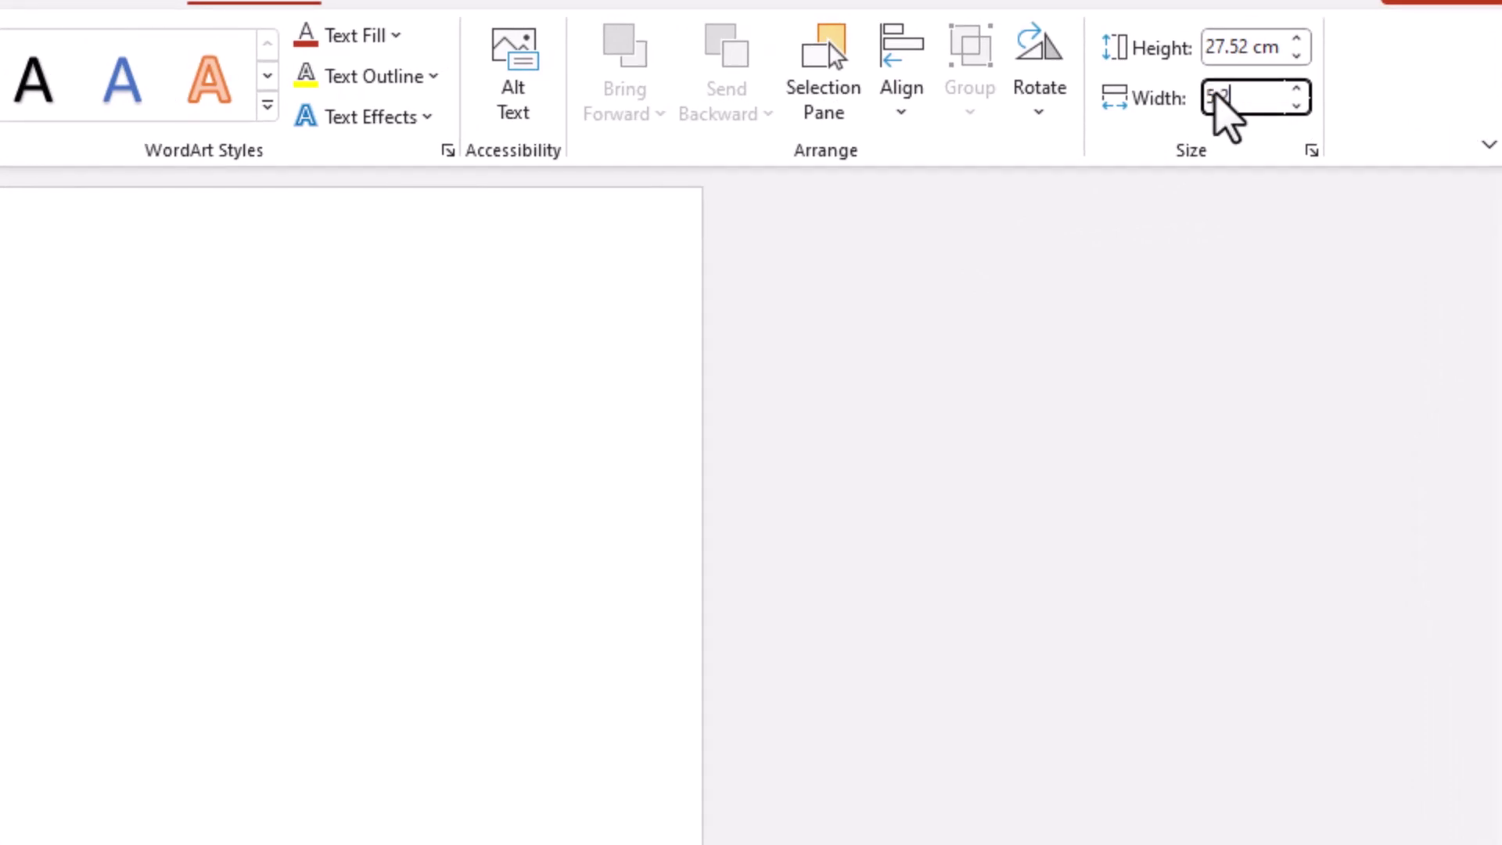
{"action": "type", "text": ".2"}
{"action": "key", "text": "Return"}
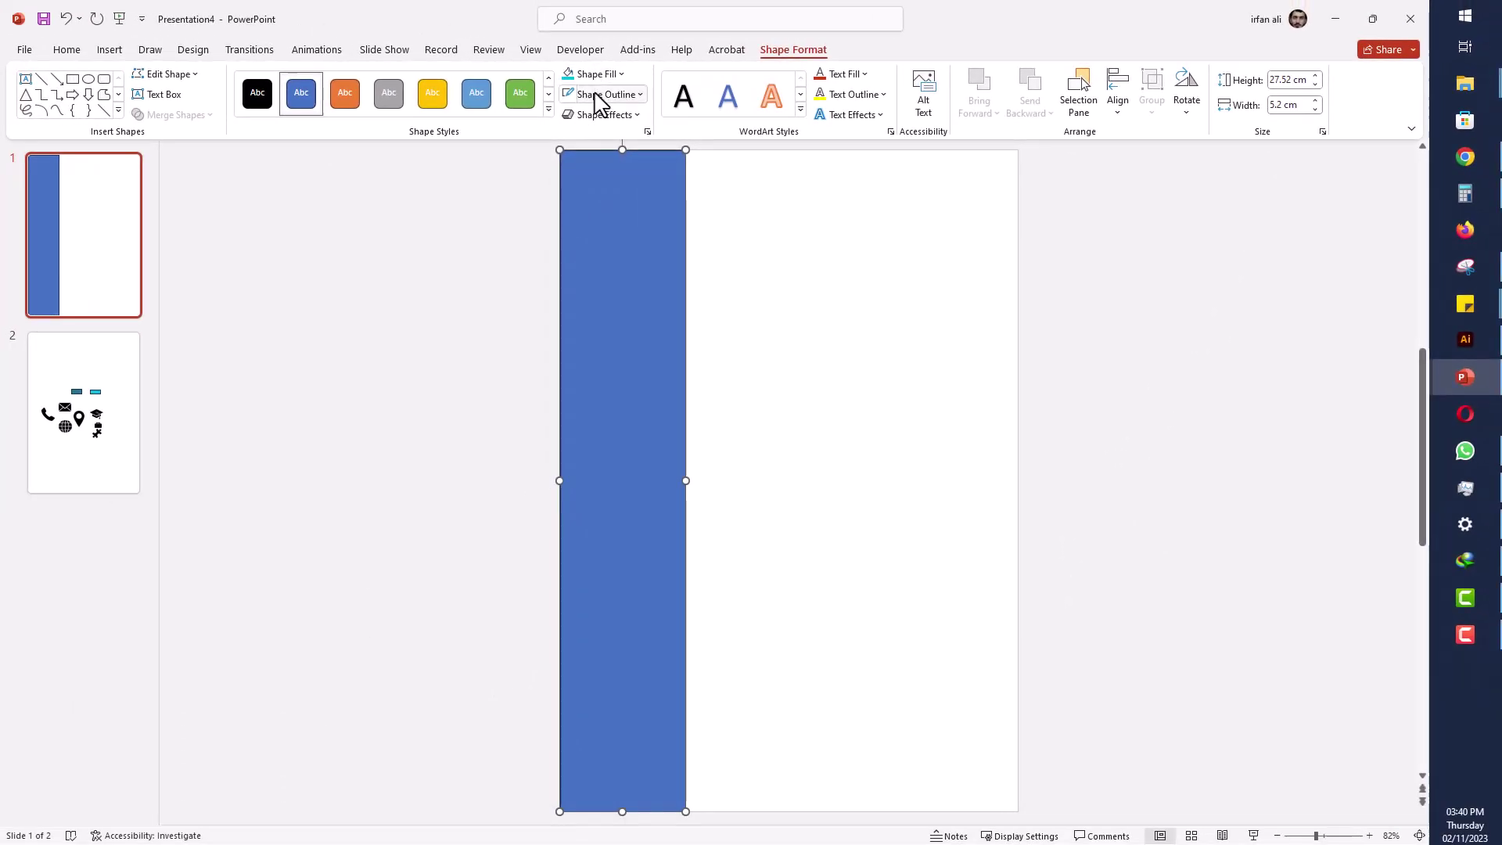
- Remove the sidebar rectangle's outline and fill it with the dark teal recent color
{"action": "left_click", "coordinate": [407, 89]}
{"action": "left_click", "coordinate": [621, 313]}
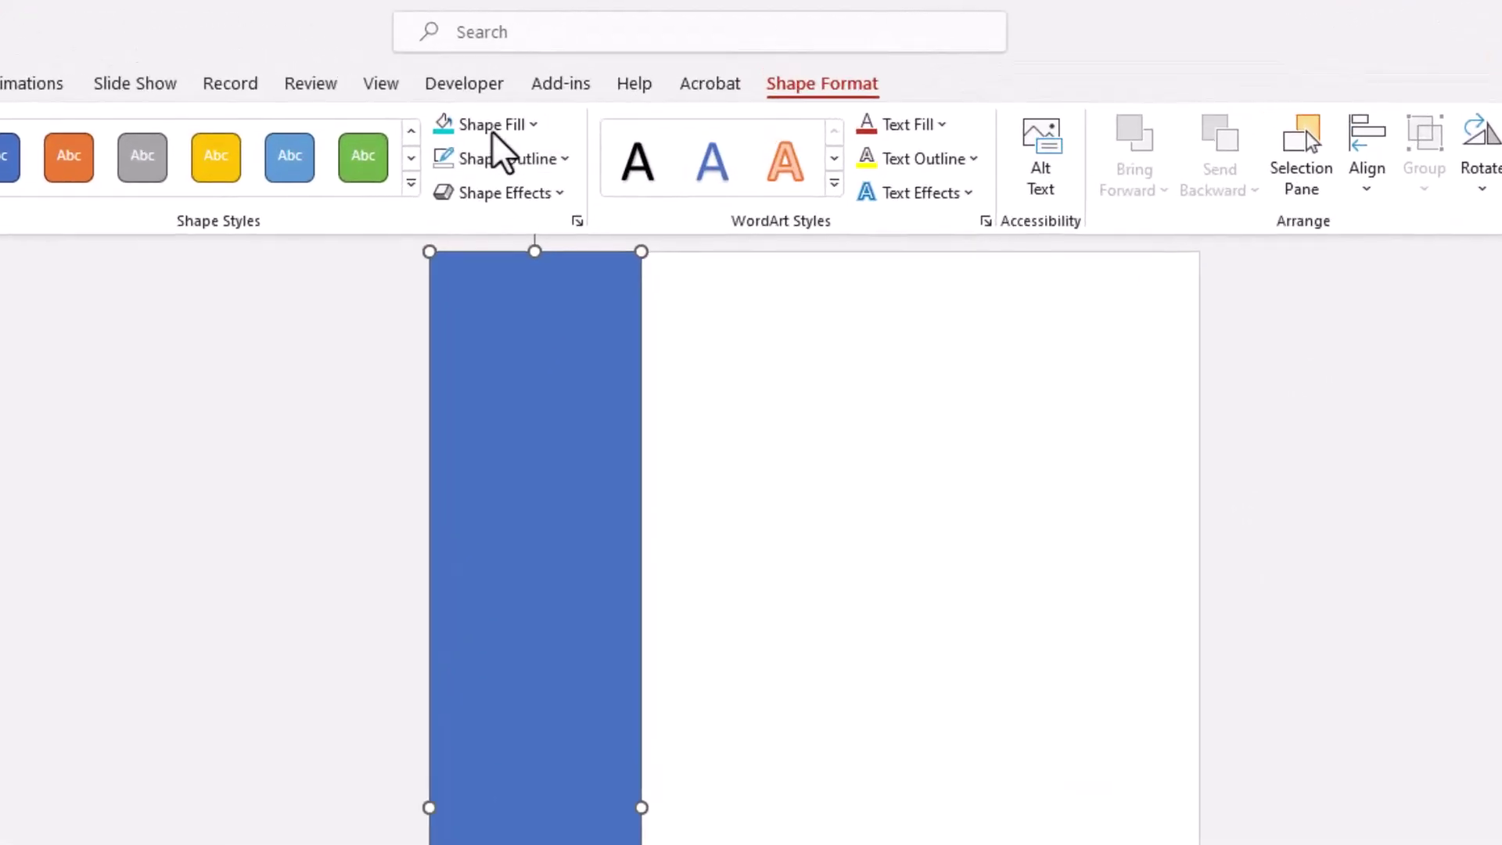
{"action": "left_click", "coordinate": [493, 128]}
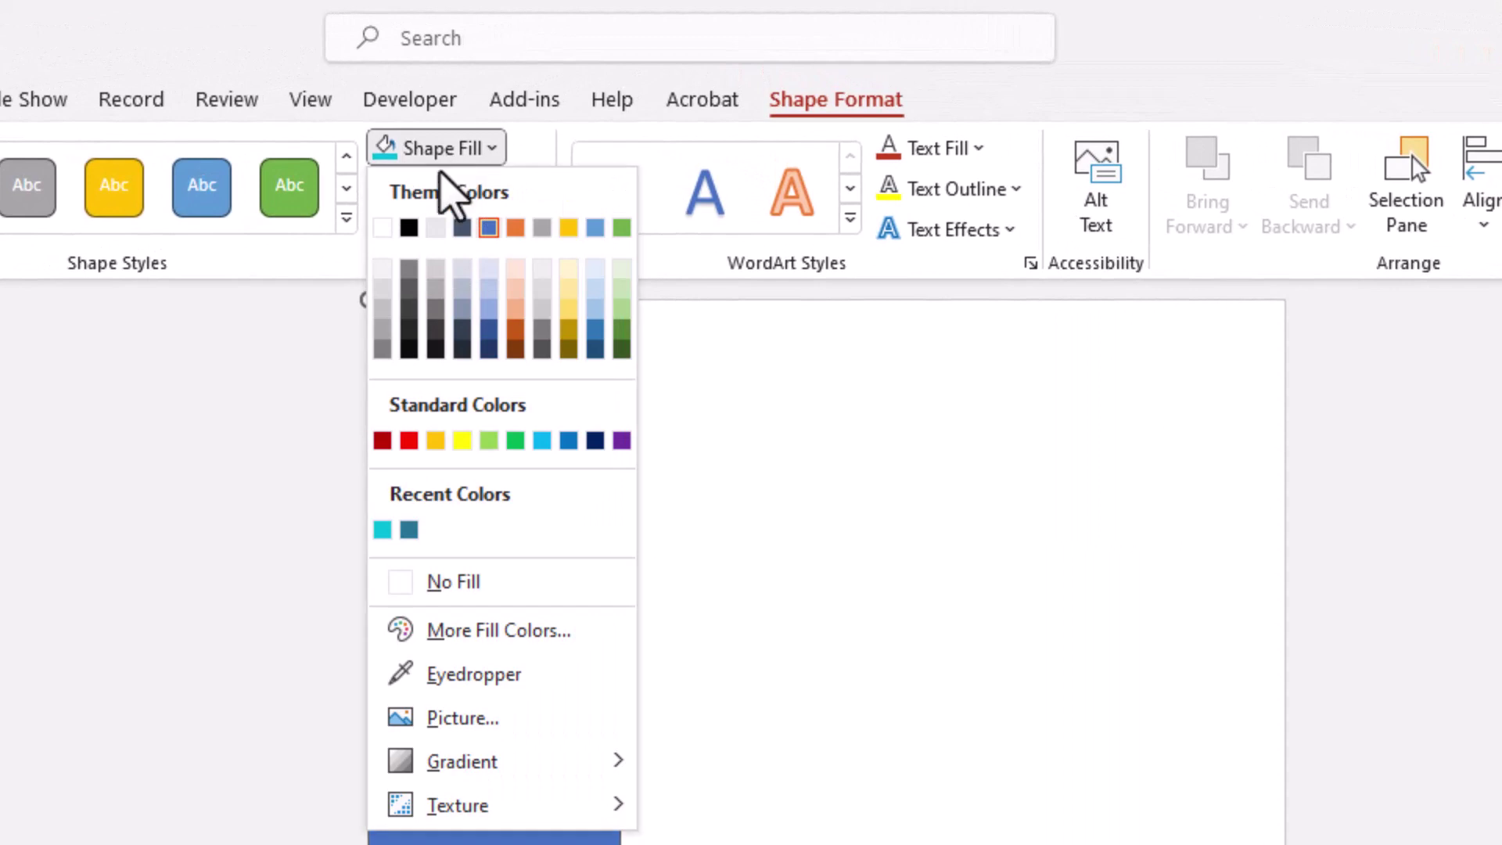
{"action": "left_click", "coordinate": [408, 535]}
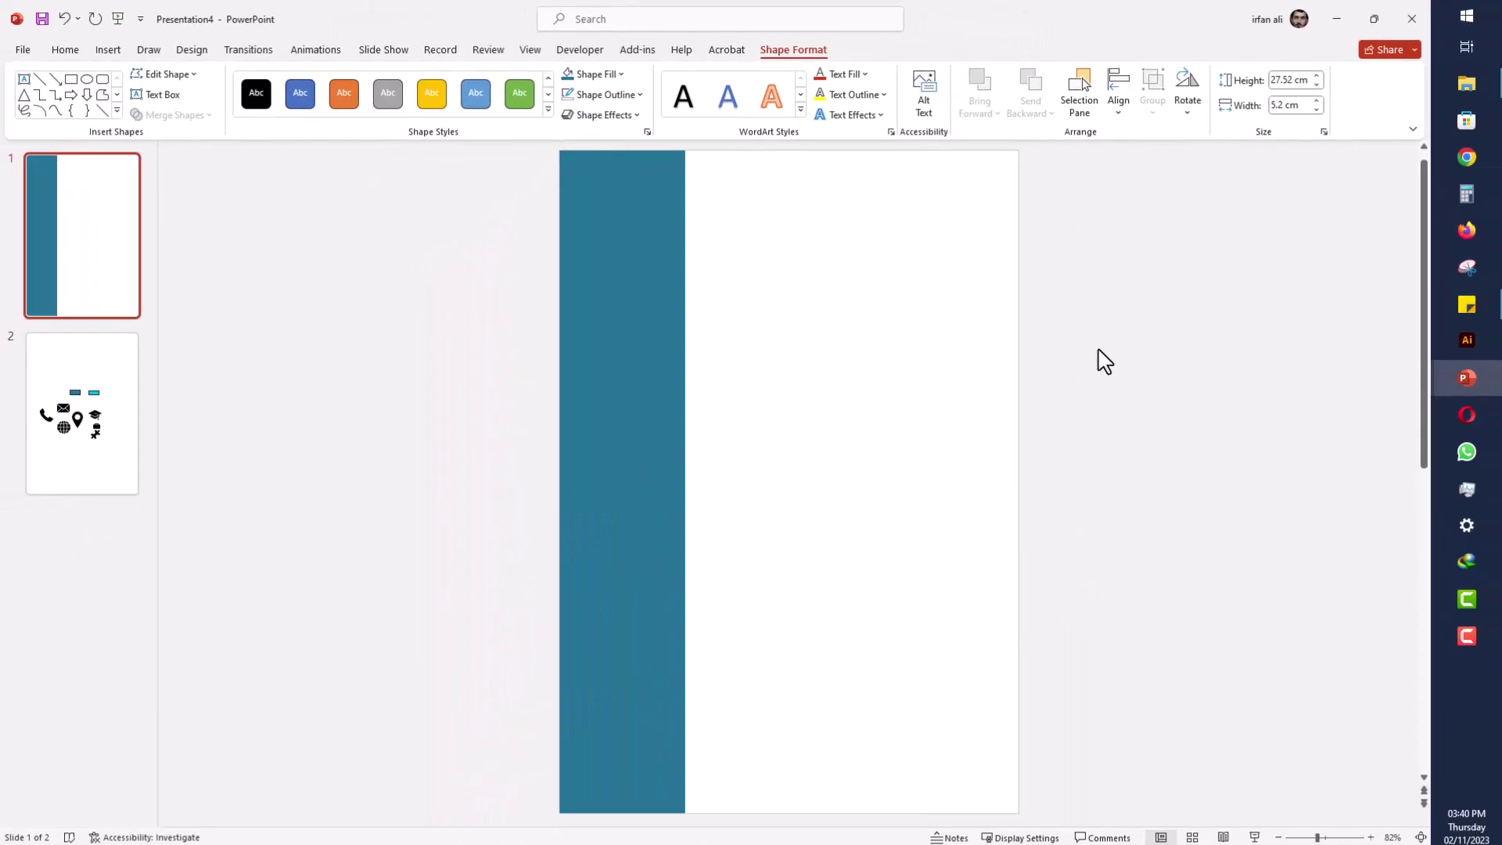
{"action": "left_click", "coordinate": [1100, 353]}
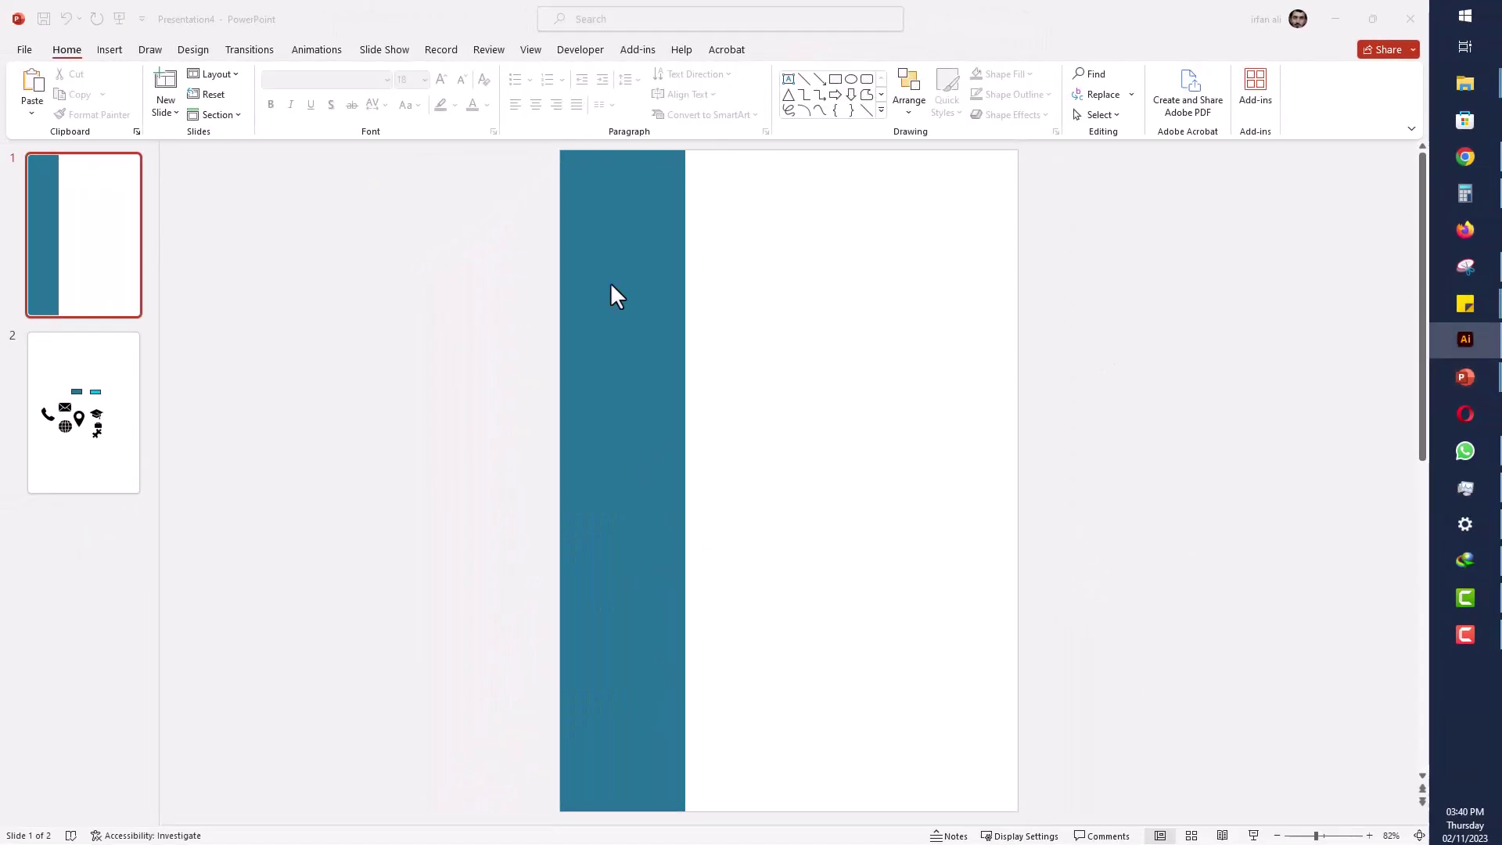
- Draw a circle about 4 cm across near the top of the teal sidebar and widen the sidebar to about 5.5 cm
{"action": "left_click", "coordinate": [851, 79]}
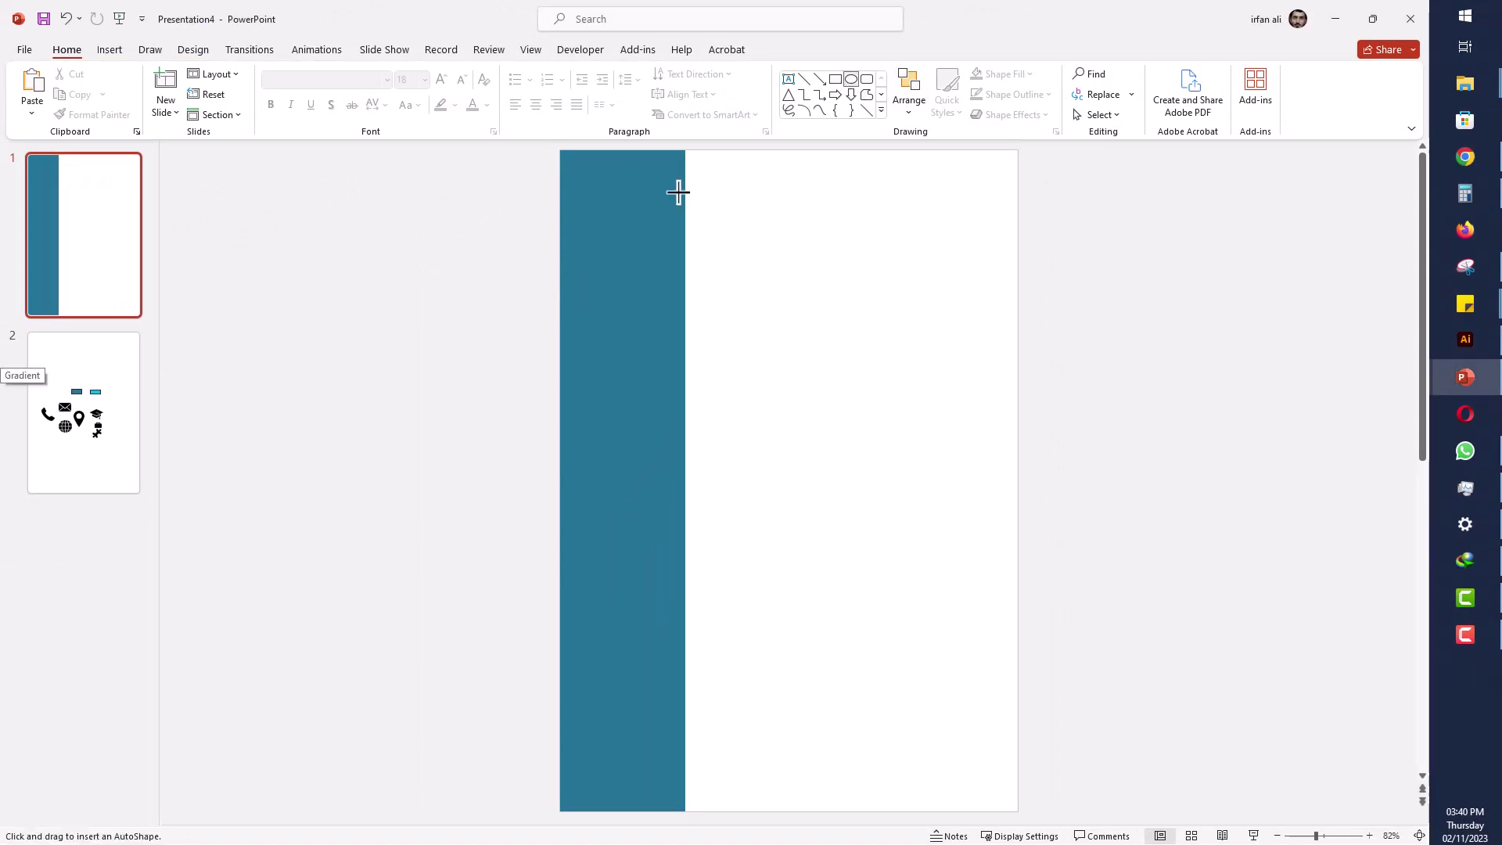
{"action": "mouse_move", "coordinate": [616, 222]}
{"action": "left_mouse_down"}
{"action": "mouse_move", "coordinate": [655, 274]}
{"action": "mouse_move", "coordinate": [644, 244]}
{"action": "left_mouse_up"}
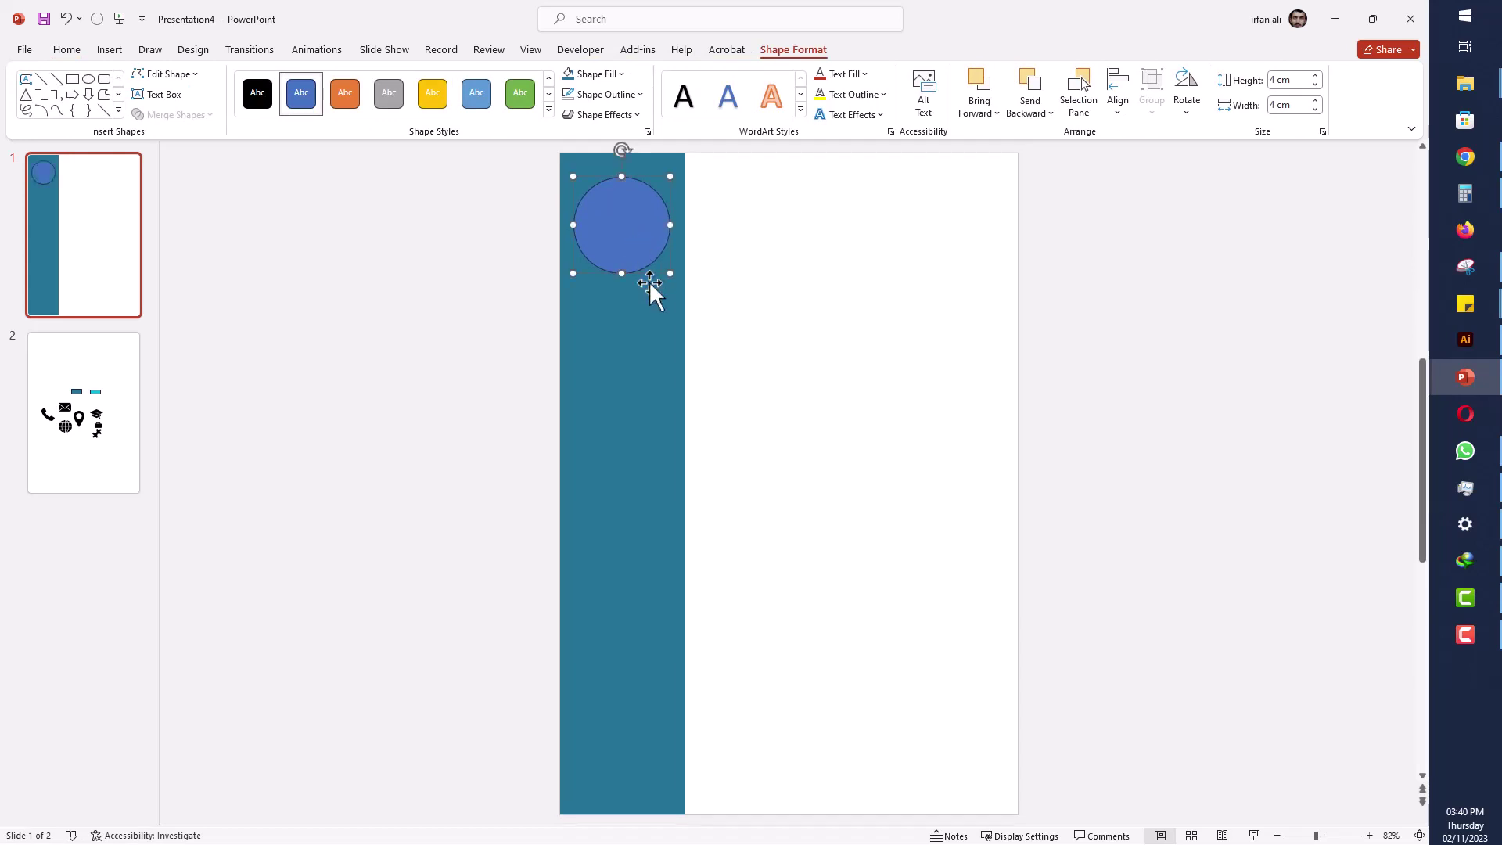
{"action": "left_click", "coordinate": [654, 350]}
{"action": "left_click_drag", "start_coordinate": [685, 483], "coordinate": [692, 486]}
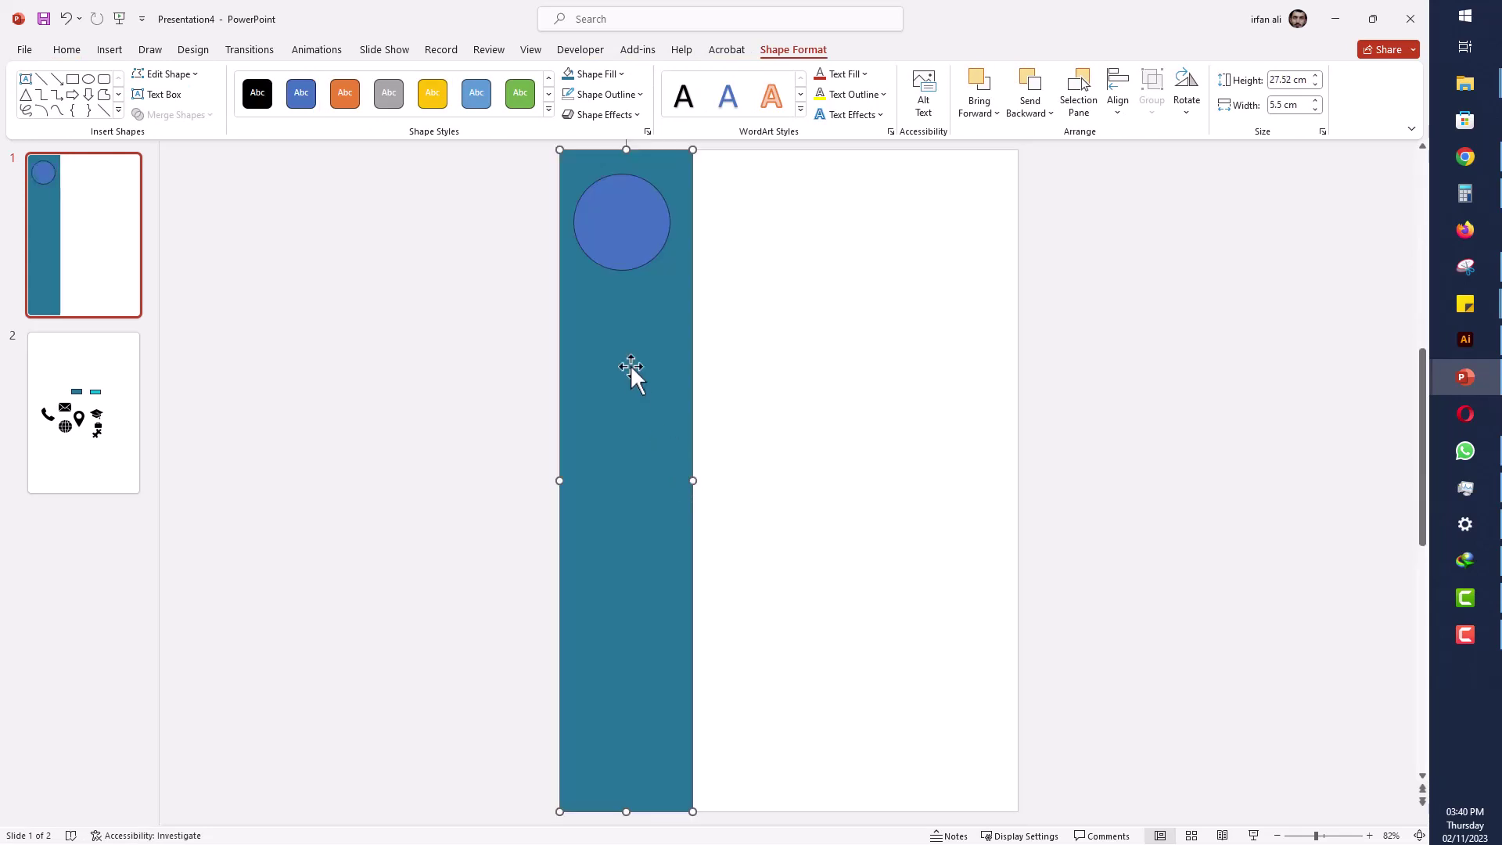
- Center the circle horizontally on the teal sidebar with Align Center
{"action": "left_click", "coordinate": [626, 242], "text": "shift"}
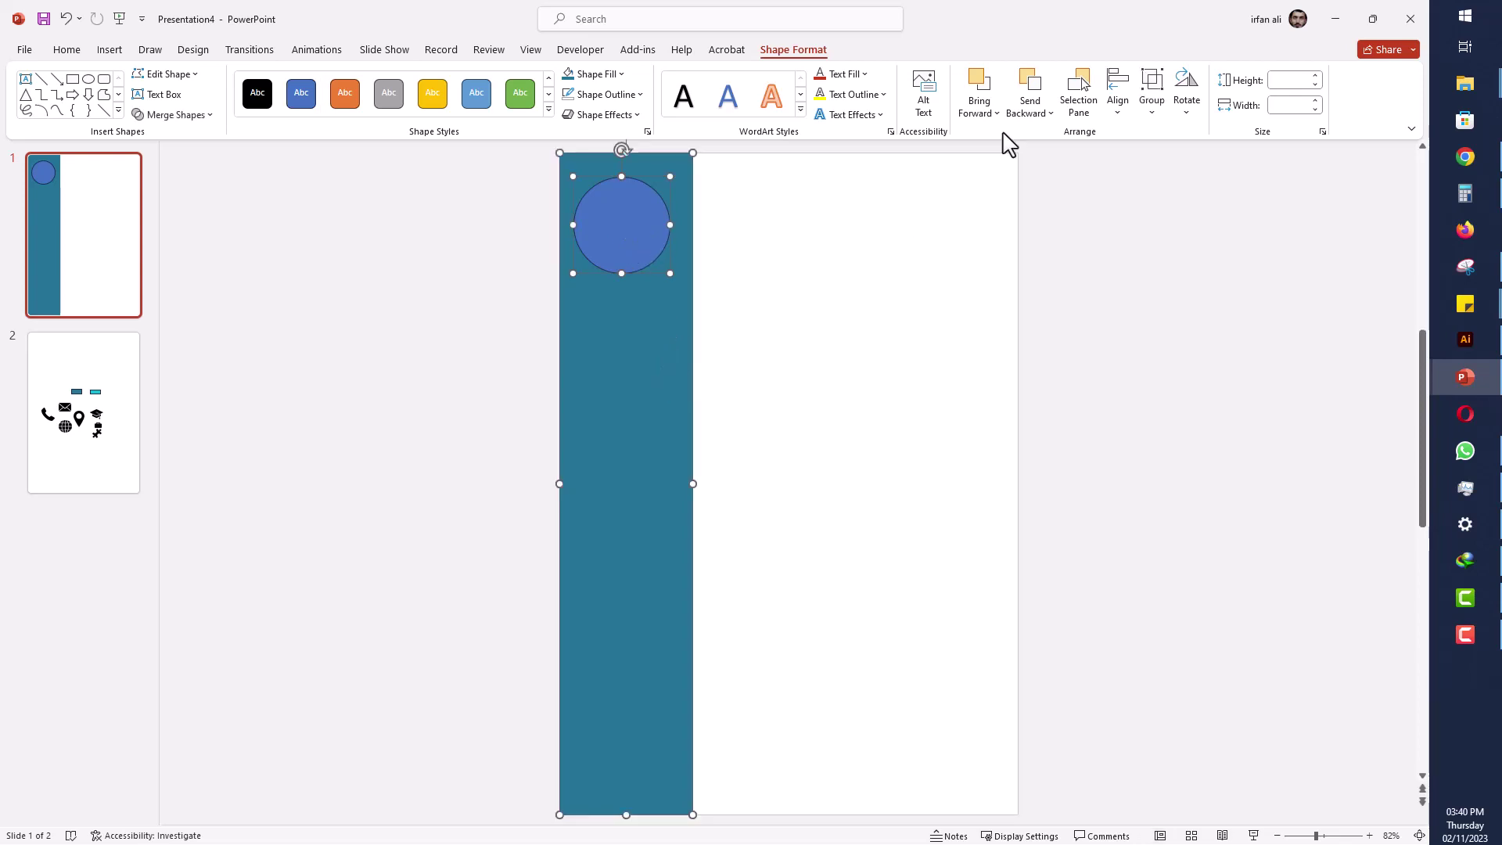
{"action": "left_click", "coordinate": [1117, 117]}
{"action": "left_click", "coordinate": [1127, 157]}
{"action": "left_click", "coordinate": [938, 358]}
- Fill the circle at the top of the sidebar with white
{"action": "left_click", "coordinate": [640, 233]}
{"action": "left_click", "coordinate": [794, 50]}
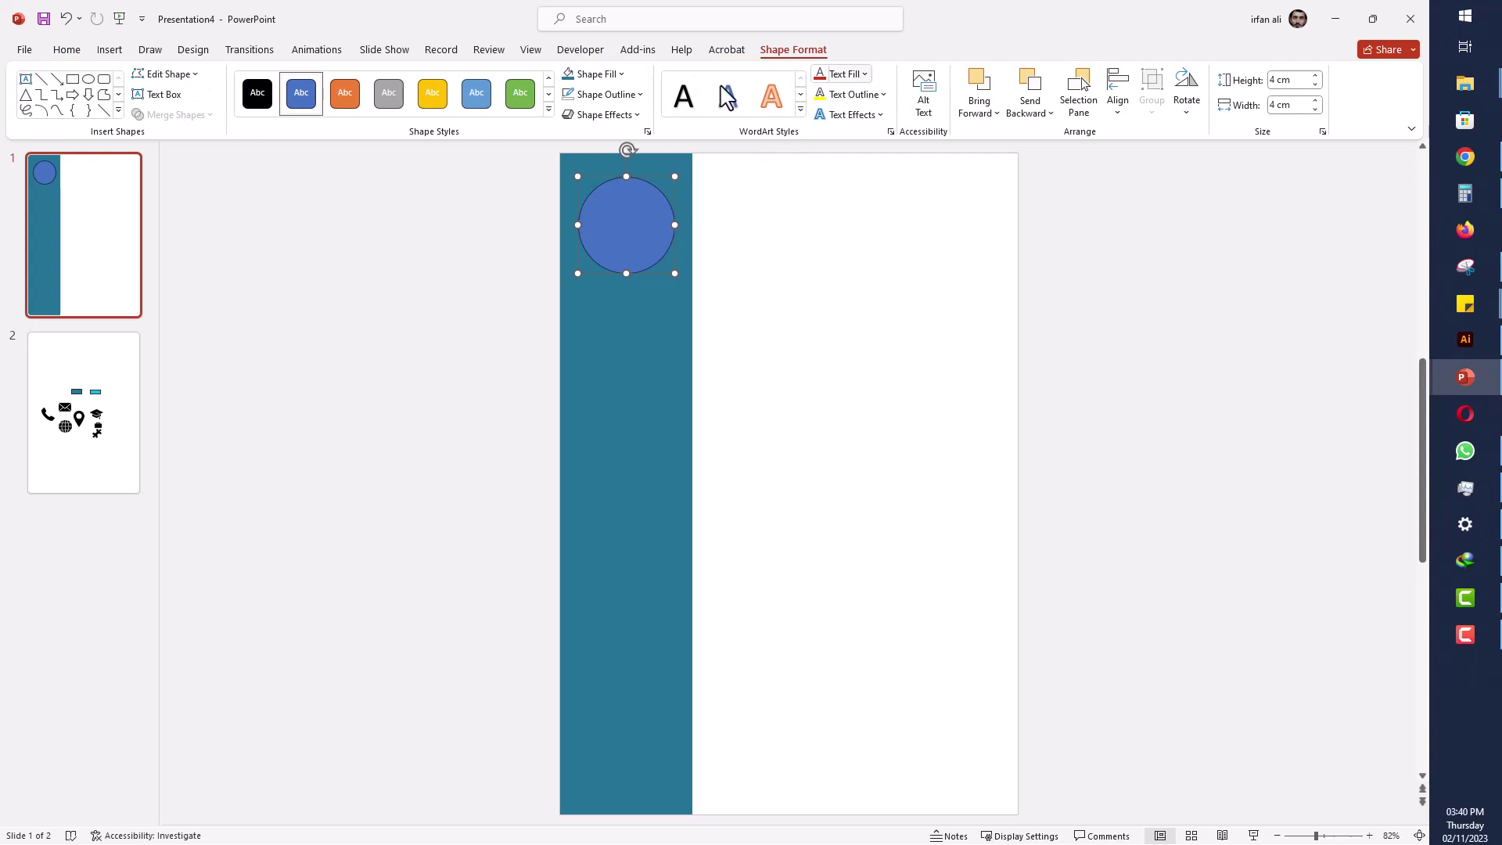
{"action": "left_click", "coordinate": [597, 73]}
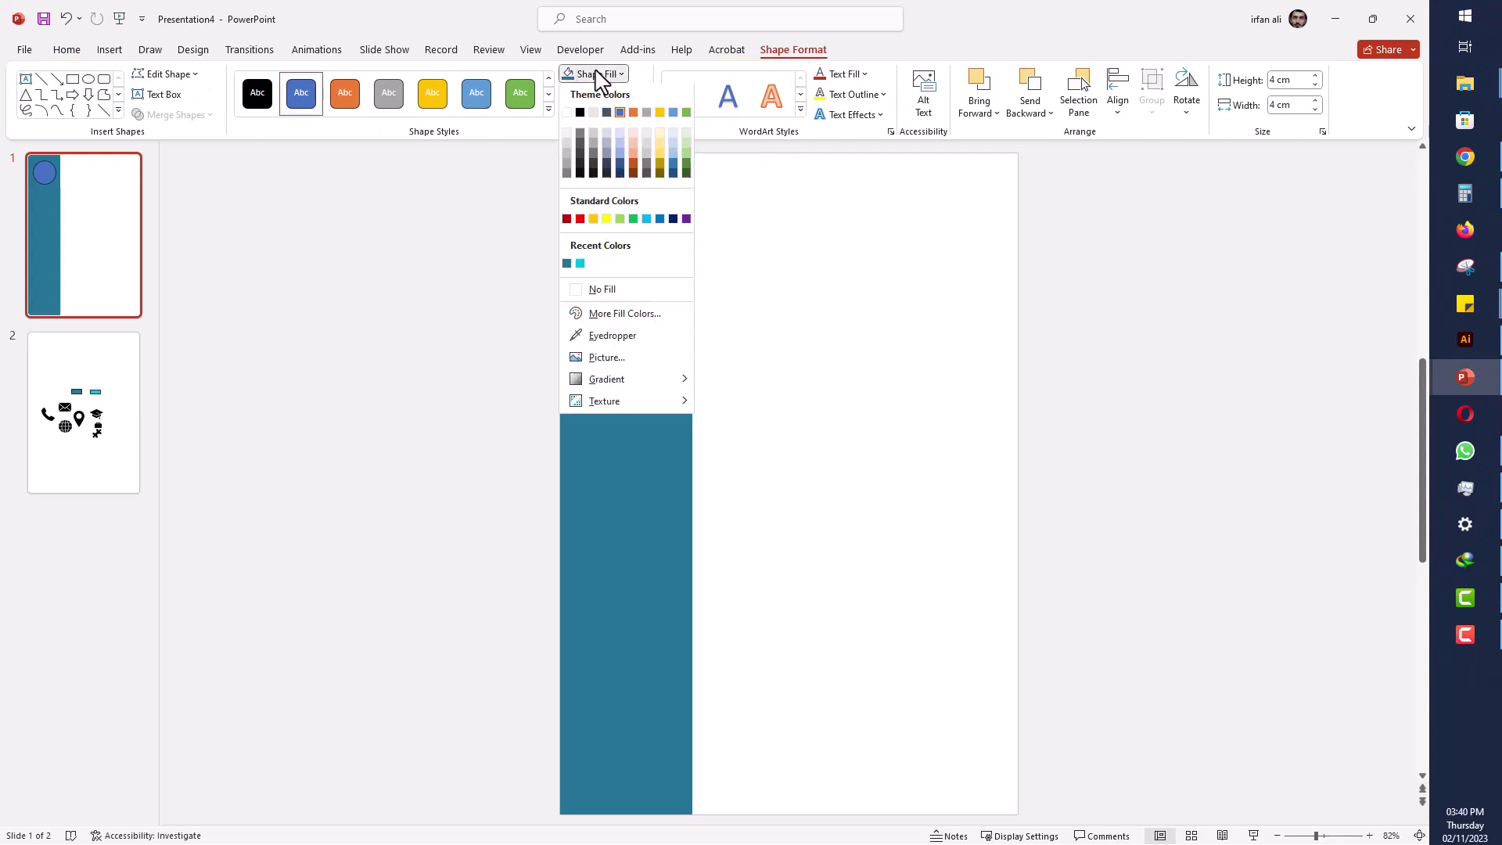
{"action": "left_click", "coordinate": [567, 112]}
{"action": "left_click", "coordinate": [525, 294]}
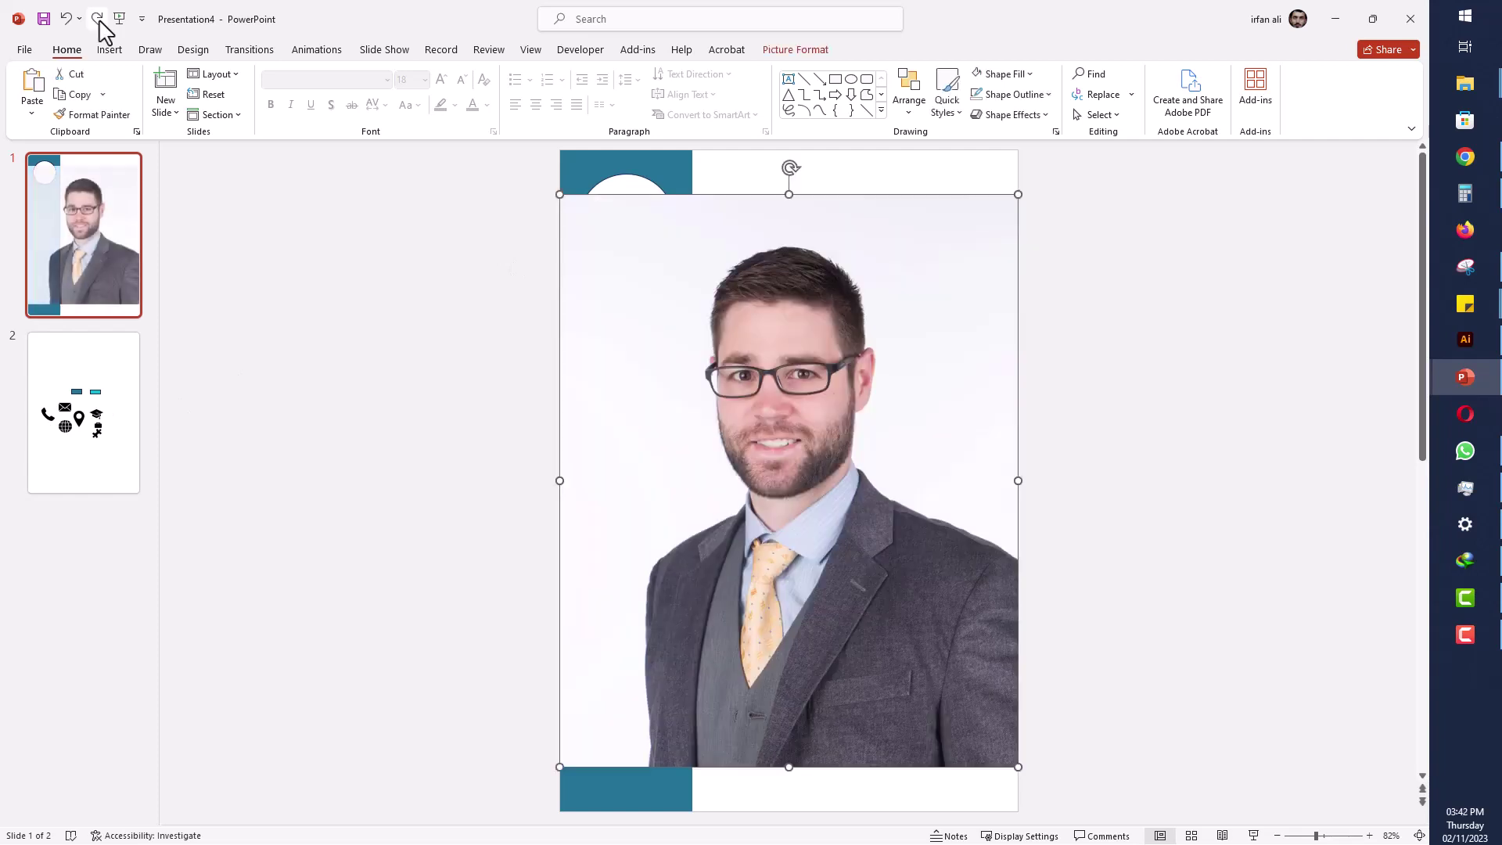
- Scale the portrait photo down to nearly the sidebar's width and place it over the circle
{"action": "left_click", "coordinate": [498, 493]}
{"action": "left_click", "coordinate": [833, 509]}
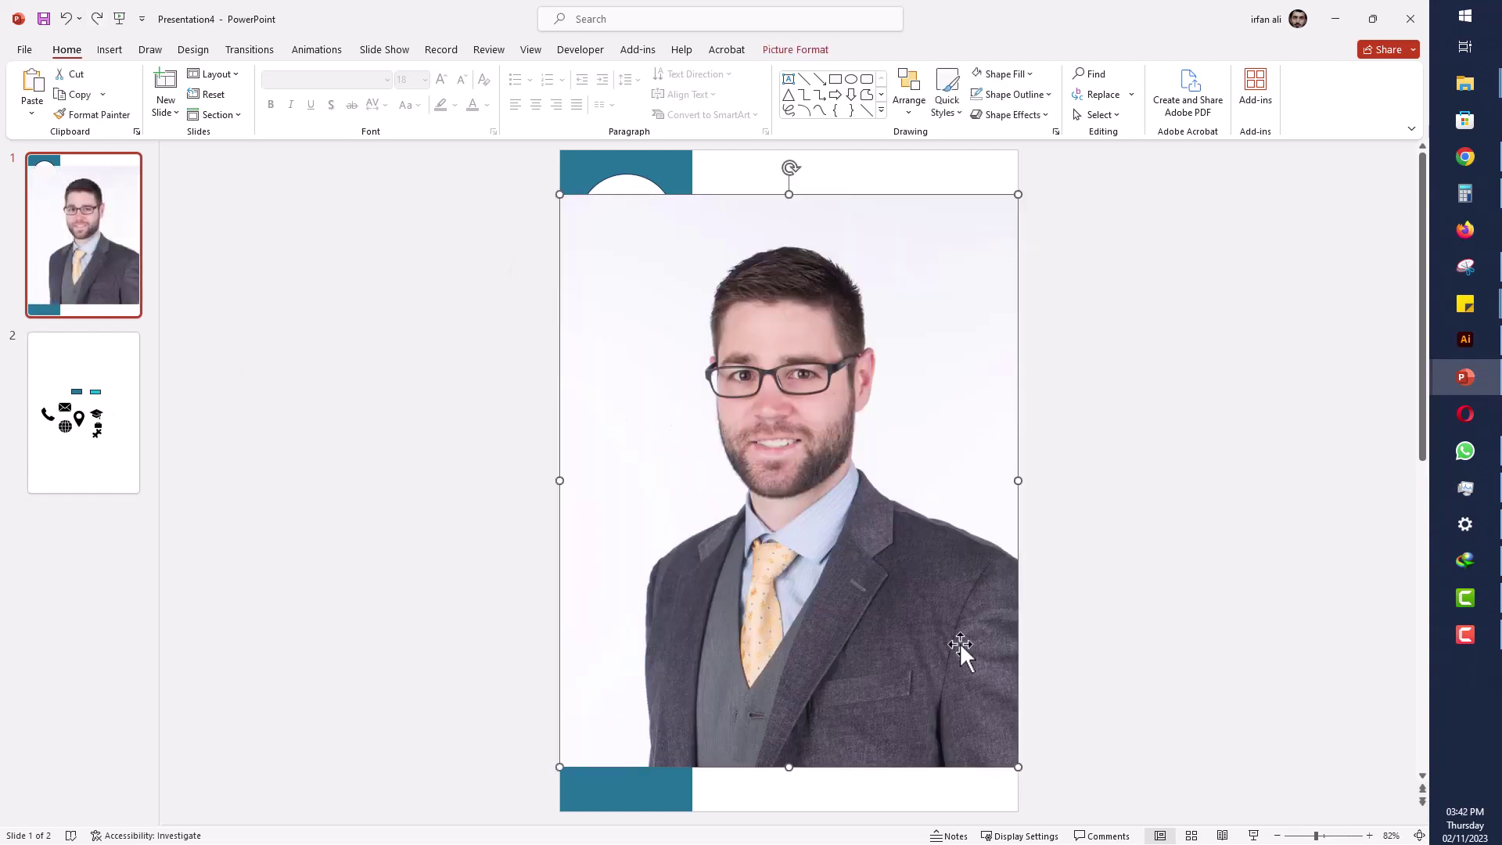
{"action": "mouse_move", "coordinate": [1021, 771]}
{"action": "left_mouse_down"}
{"action": "mouse_move", "coordinate": [697, 344]}
{"action": "mouse_move", "coordinate": [680, 344]}
{"action": "left_mouse_up"}
{"action": "left_click_drag", "start_coordinate": [653, 295], "coordinate": [659, 294]}
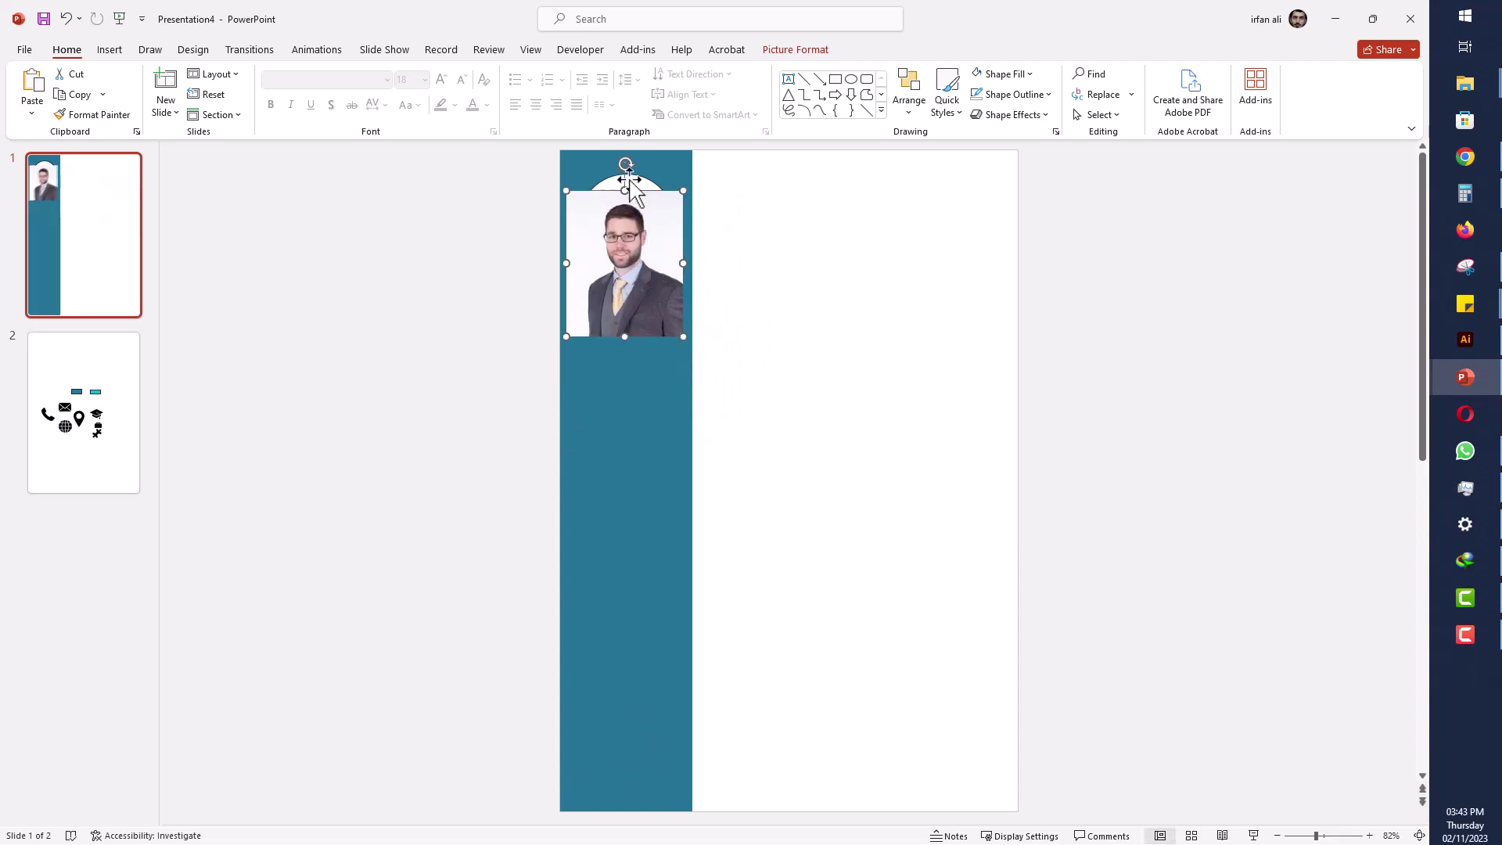
- Bring the white circle in front of the photo and move the photo up until it lies behind the whole circle
{"action": "left_click", "coordinate": [636, 184]}
{"action": "right_click", "coordinate": [636, 182]}
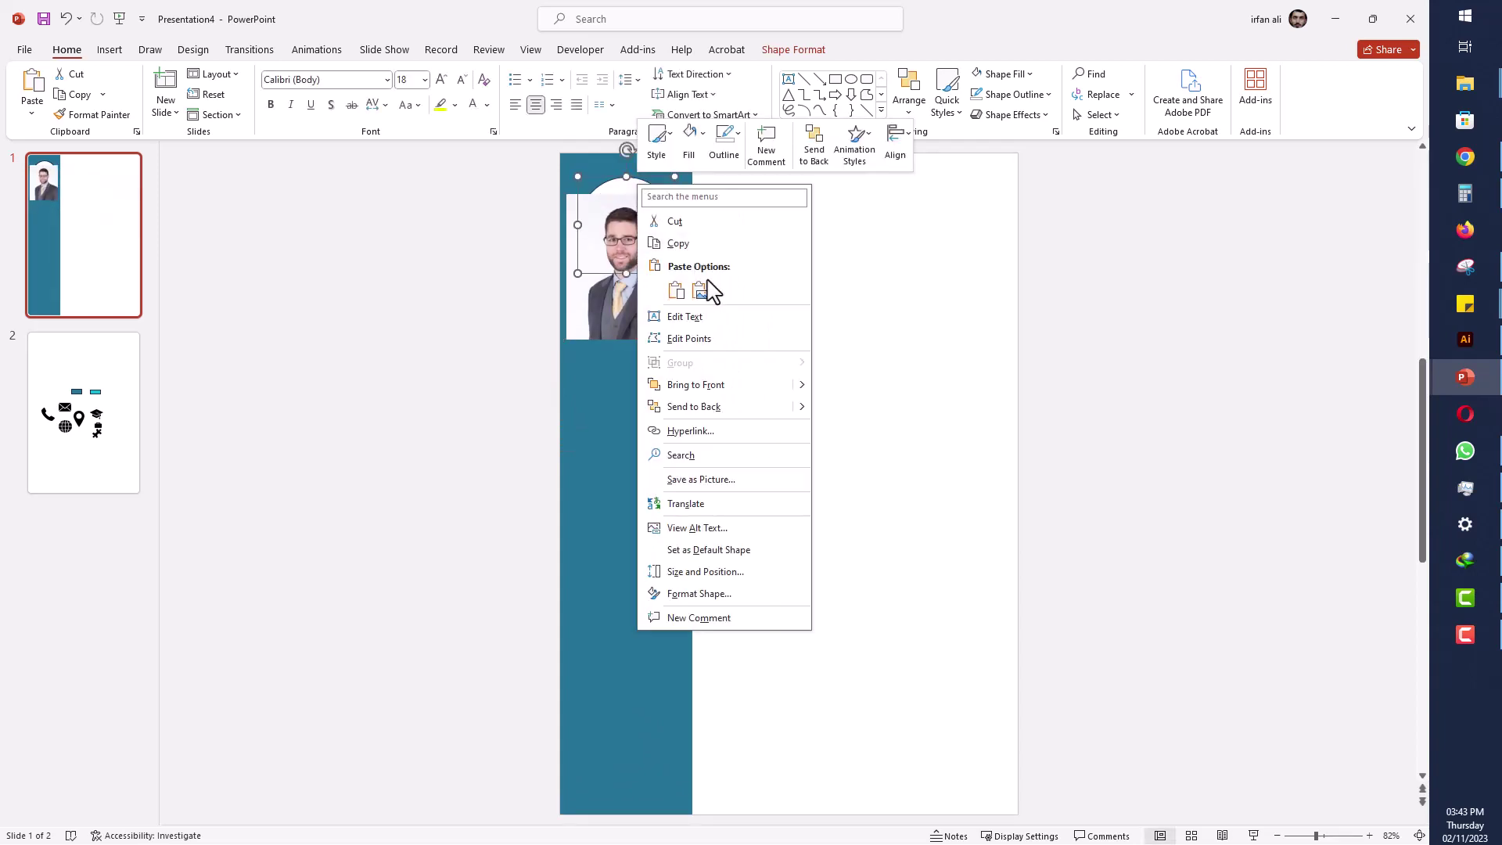
{"action": "left_click", "coordinate": [718, 384]}
{"action": "left_click", "coordinate": [547, 311]}
{"action": "left_click", "coordinate": [641, 318]}
{"action": "left_click_drag", "start_coordinate": [641, 317], "coordinate": [645, 289]}
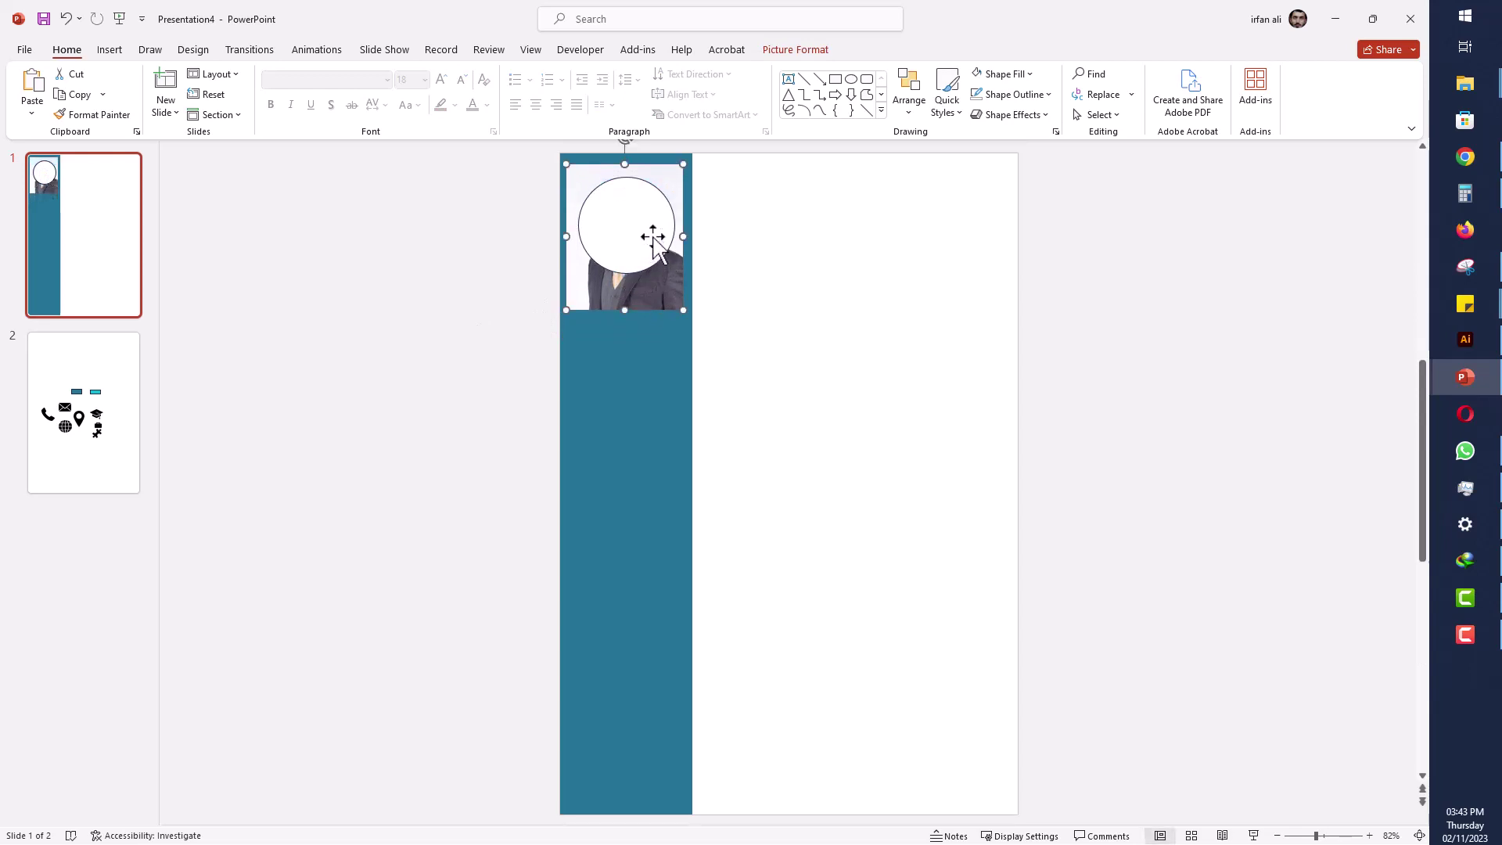
- Merge the photo and the white circle with Intersect to cut the portrait to a round shape
{"action": "left_click", "coordinate": [646, 224], "text": "shift"}
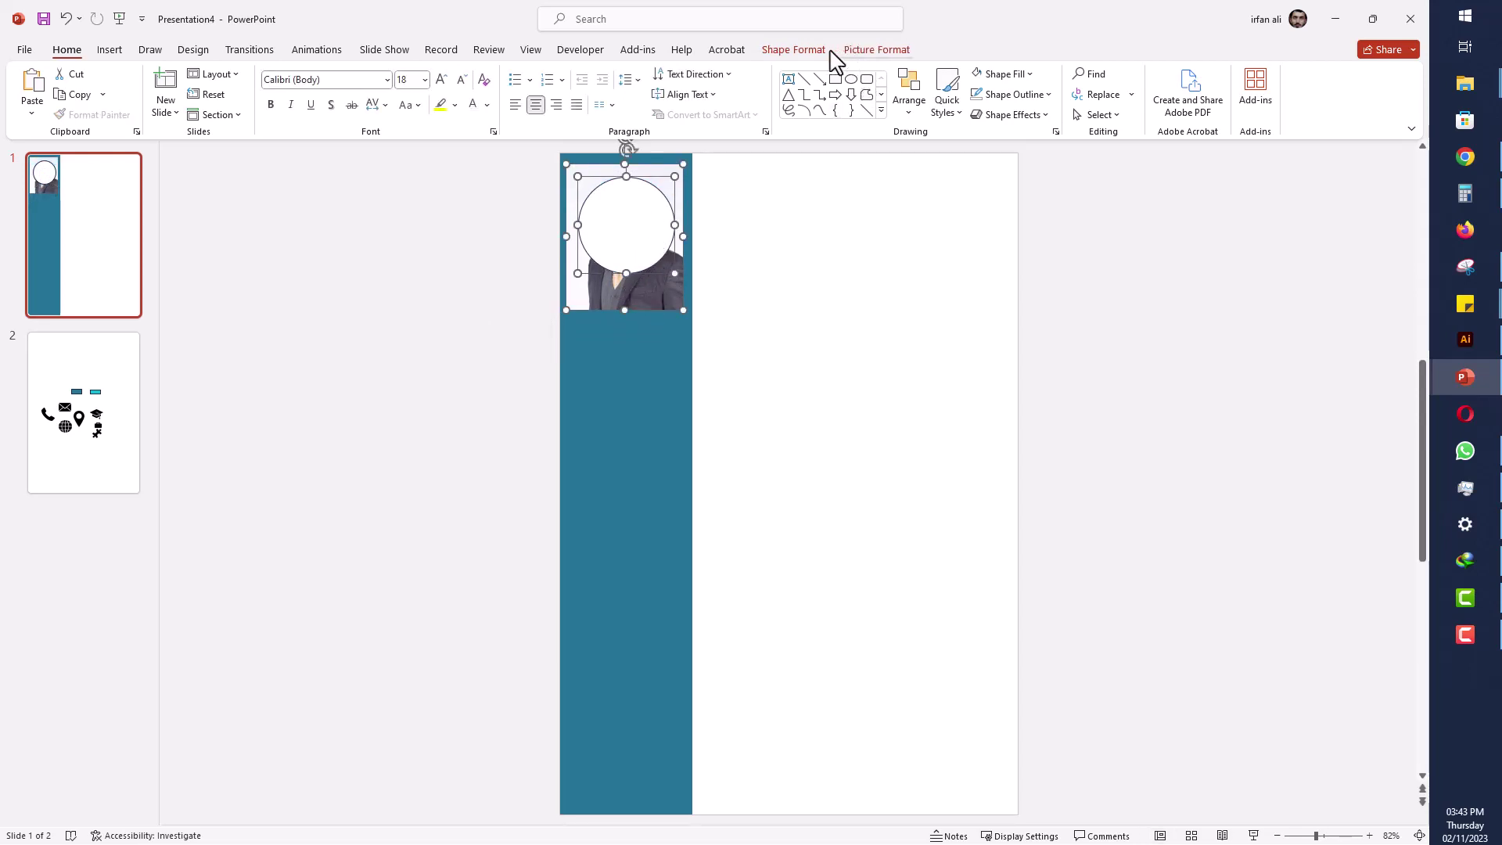
{"action": "left_click", "coordinate": [794, 49]}
{"action": "left_click", "coordinate": [166, 115]}
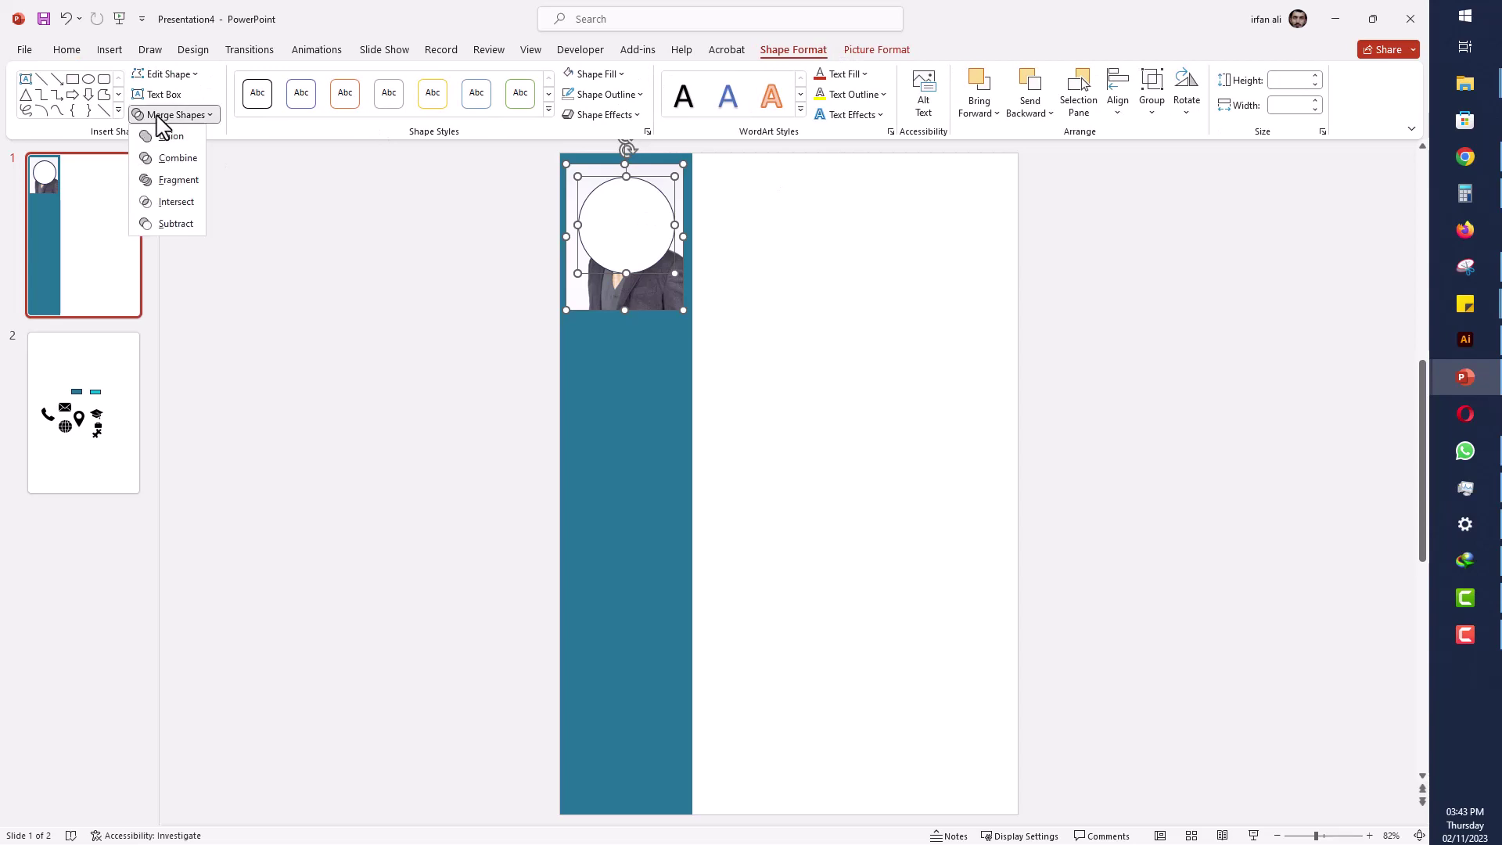
{"action": "left_click", "coordinate": [175, 202]}
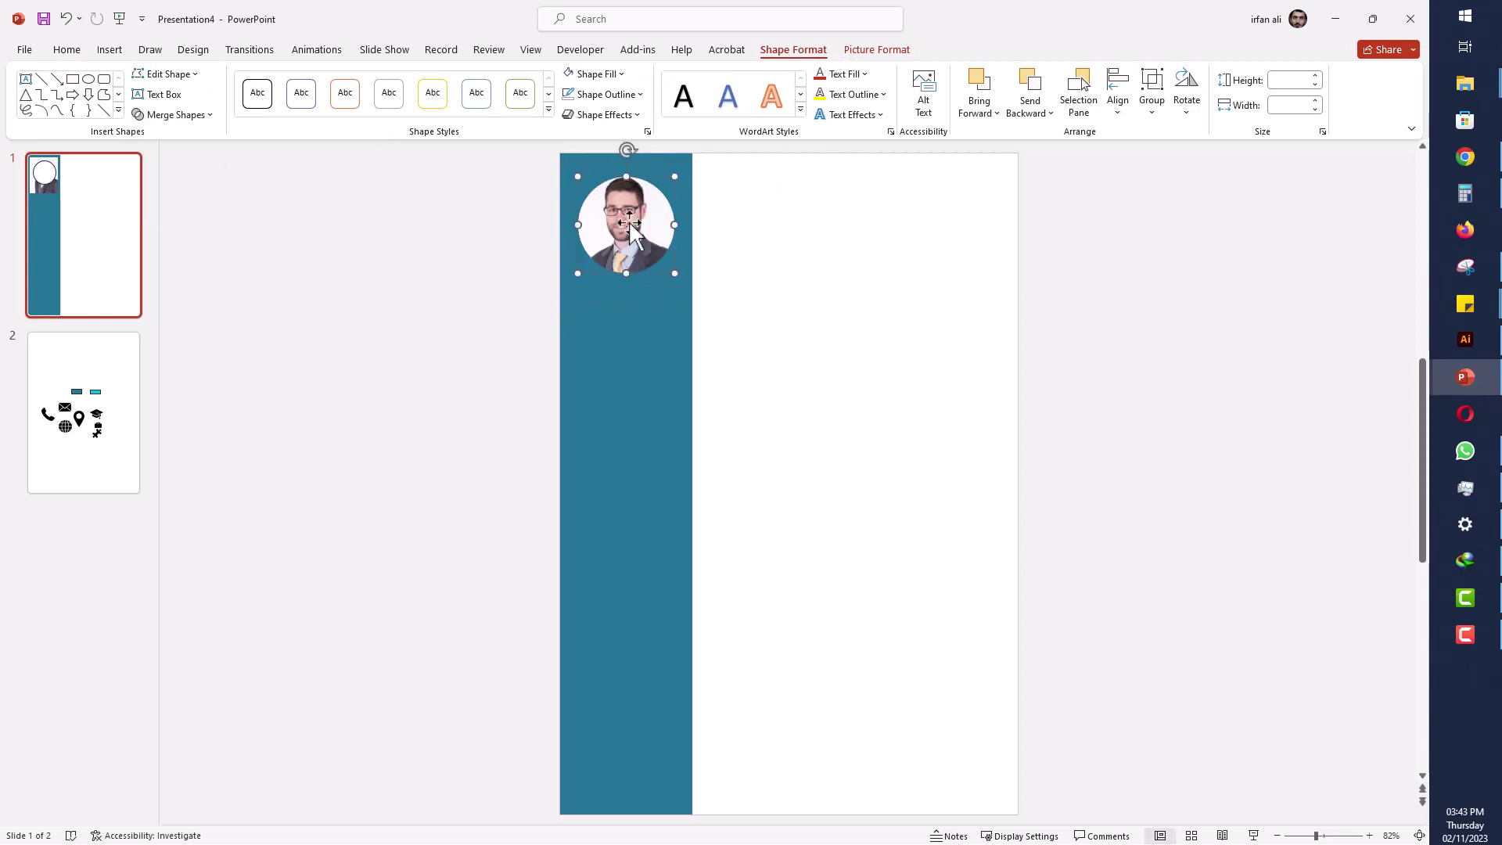
{"action": "left_click", "coordinate": [520, 315]}
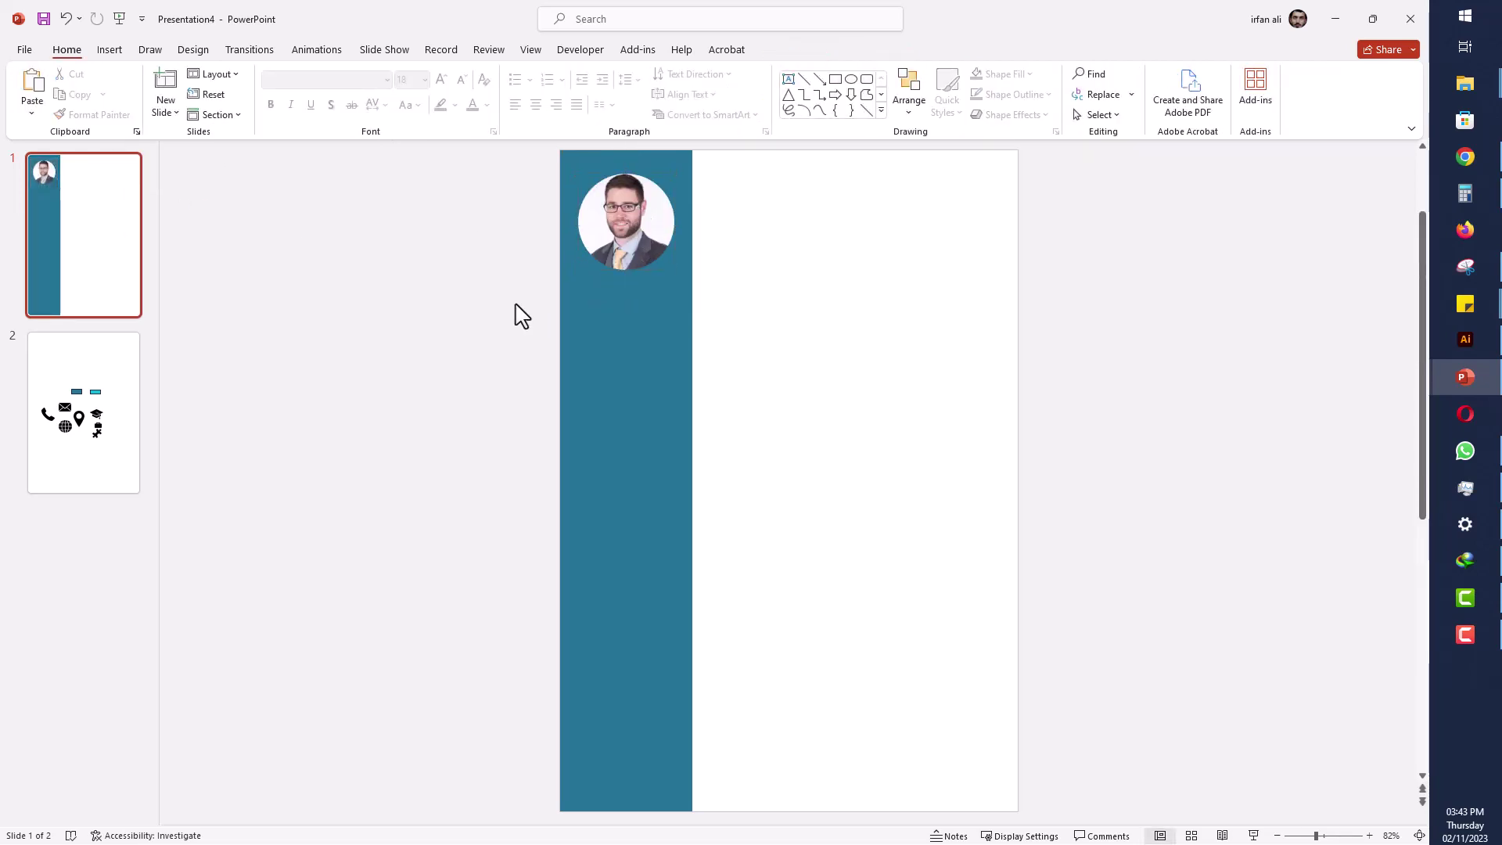
- Adjust the crop of the round portrait, resizing and repositioning the picture so the head and shoulders fit inside the circle
{"action": "left_click", "coordinate": [656, 238]}
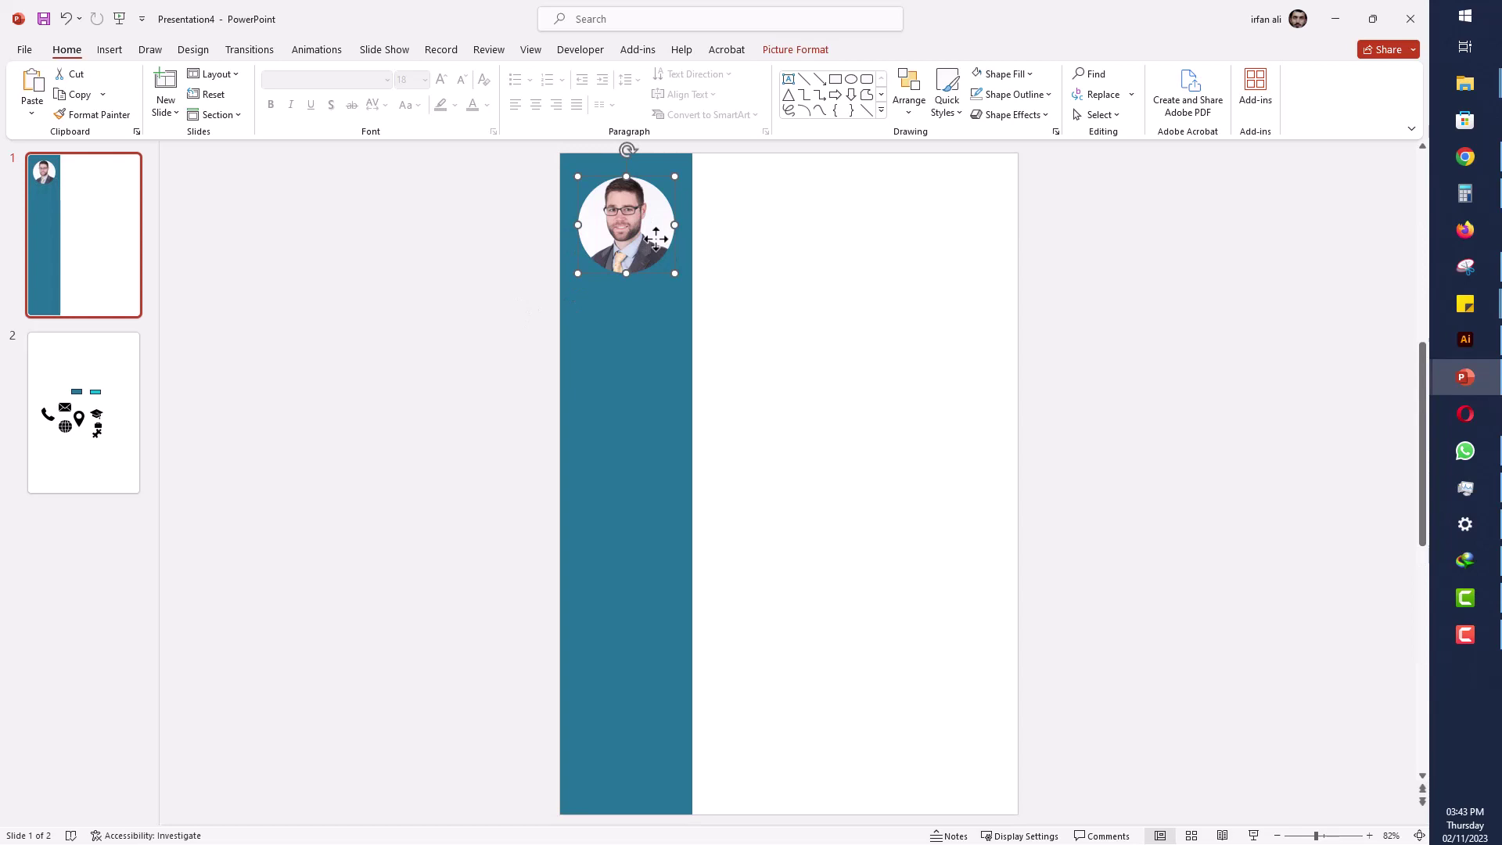
{"action": "left_click", "coordinate": [800, 52]}
{"action": "left_click", "coordinate": [1268, 92]}
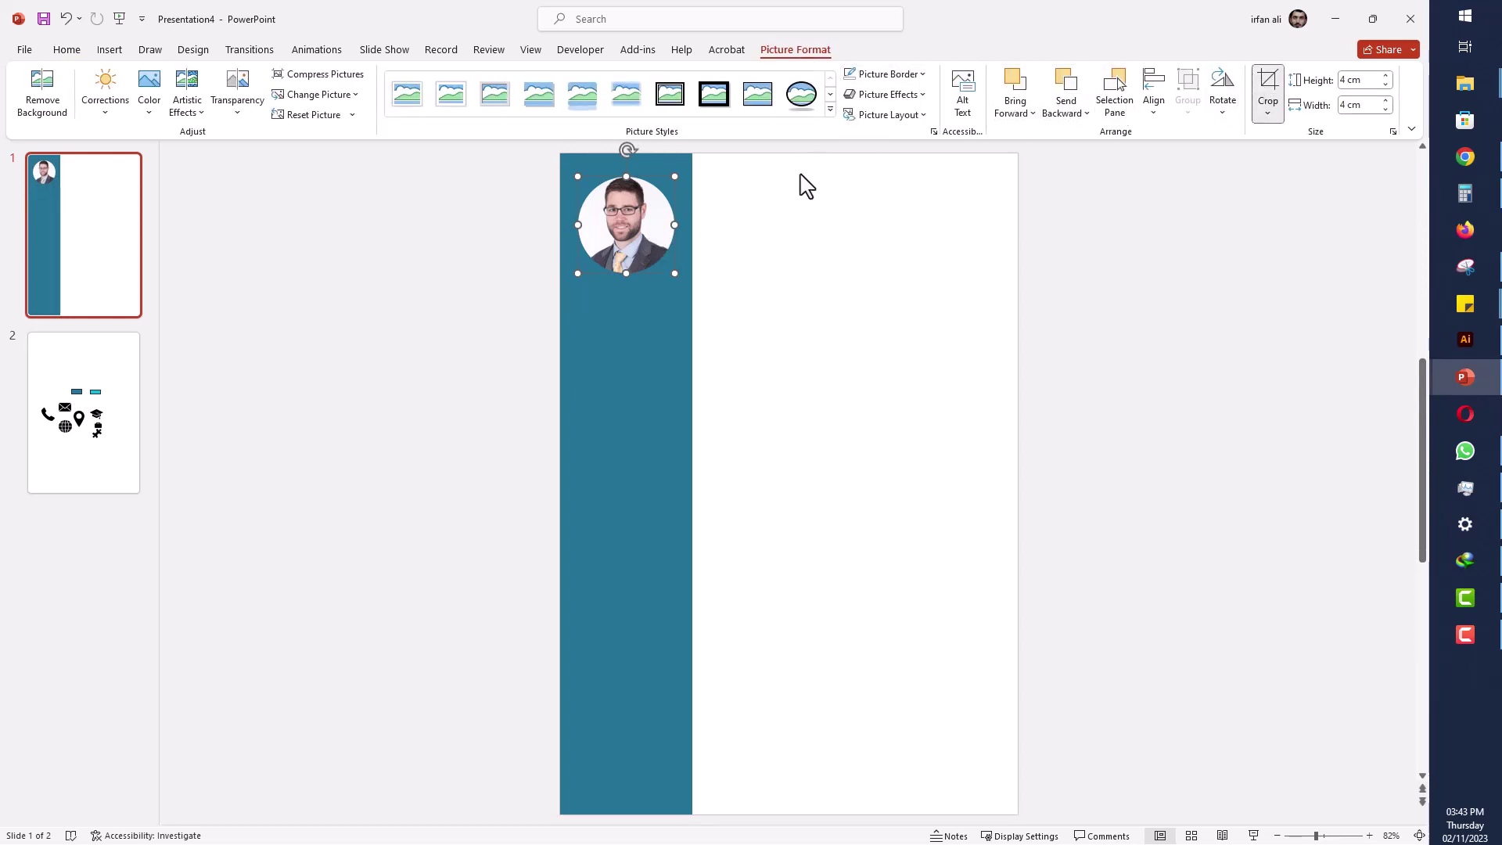
{"action": "scroll", "coordinate": [662, 204], "scroll_direction": "up", "scroll_amount": 5}
{"action": "left_click_drag", "start_coordinate": [467, 273], "coordinate": [467, 274]}
{"action": "left_click_drag", "start_coordinate": [437, 336], "coordinate": [436, 337]}
{"action": "left_click_drag", "start_coordinate": [379, 443], "coordinate": [389, 432]}
{"action": "left_click_drag", "start_coordinate": [593, 432], "coordinate": [557, 386]}
{"action": "left_click_drag", "start_coordinate": [524, 322], "coordinate": [524, 324]}
{"action": "left_click", "coordinate": [293, 399]}
- Add a text box reading "Explain Point" below the round portrait and format the text bold and white
{"action": "left_click", "coordinate": [785, 79]}
{"action": "left_click_drag", "start_coordinate": [411, 402], "coordinate": [561, 438]}
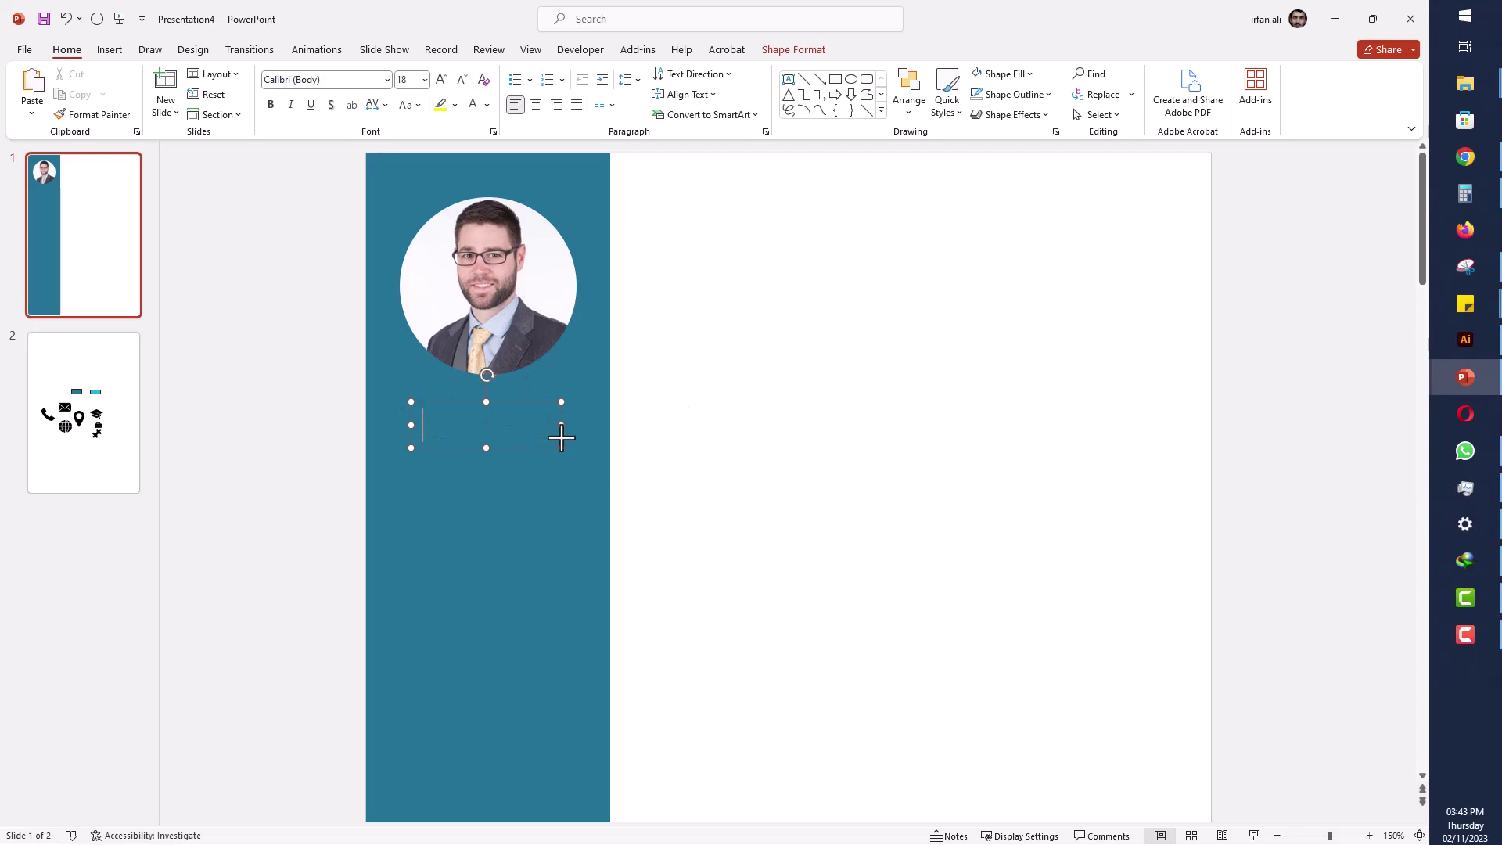
{"action": "type", "text": "Explain Point"}
{"action": "mouse_move", "coordinate": [561, 440]}
{"action": "left_mouse_down"}
{"action": "mouse_move", "coordinate": [593, 443]}
{"action": "mouse_move", "coordinate": [537, 424]}
{"action": "left_mouse_up"}
{"action": "left_click", "coordinate": [271, 104]}
{"action": "left_click", "coordinate": [473, 105]}
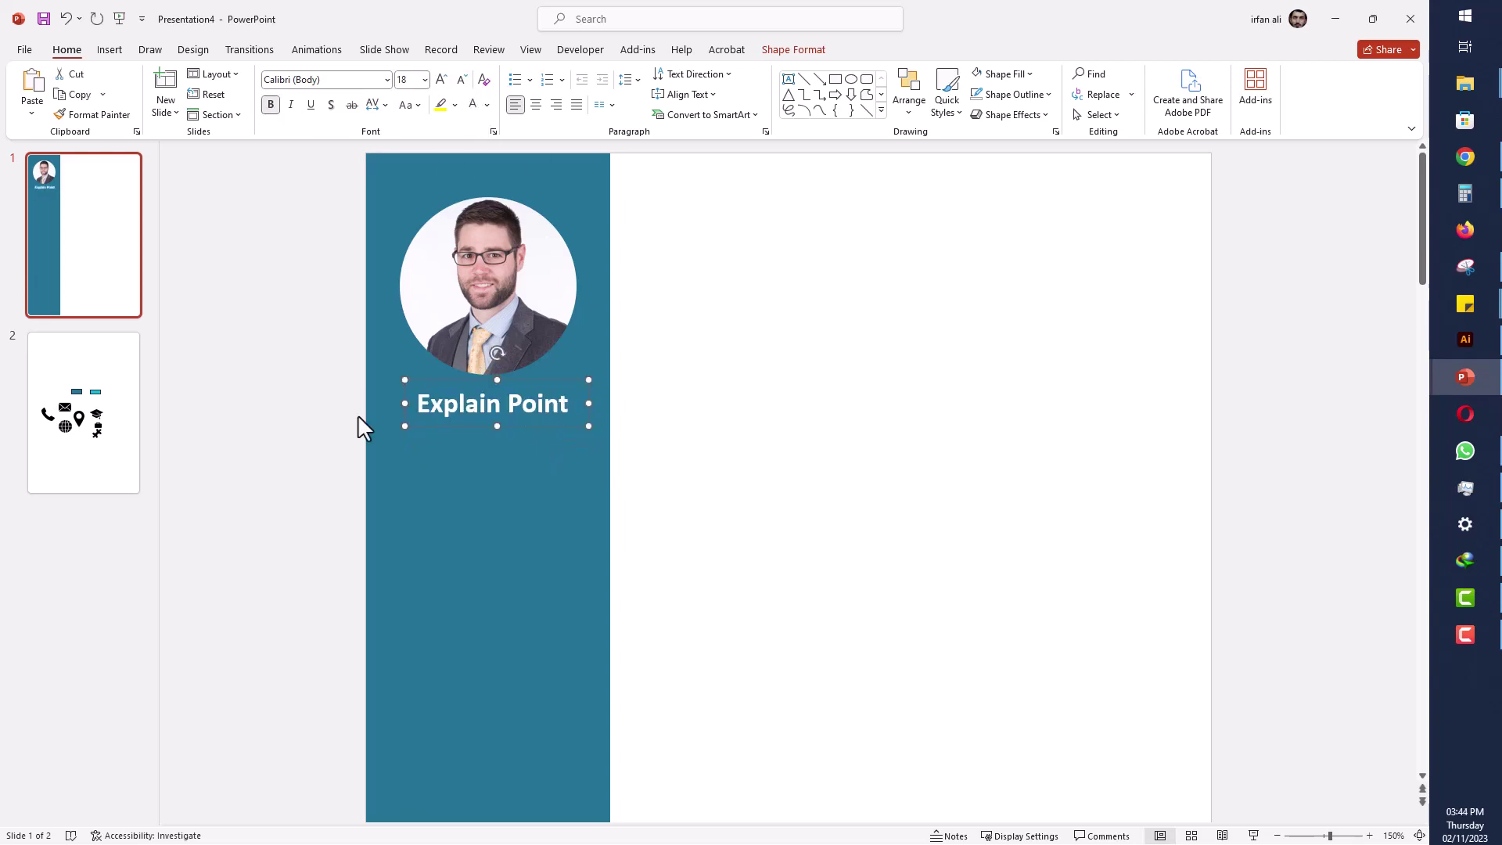
- Center the "Explain Point" heading horizontally on the teal sidebar
{"action": "left_click", "coordinate": [540, 524], "text": "shift"}
{"action": "left_click", "coordinate": [798, 50]}
{"action": "left_click", "coordinate": [1123, 108]}
{"action": "left_click", "coordinate": [1149, 158]}
{"action": "left_click", "coordinate": [322, 547]}
- Duplicate the "Explain Point" heading directly below itself and change the copy's text to "Youtube"
{"action": "left_click", "coordinate": [448, 418]}
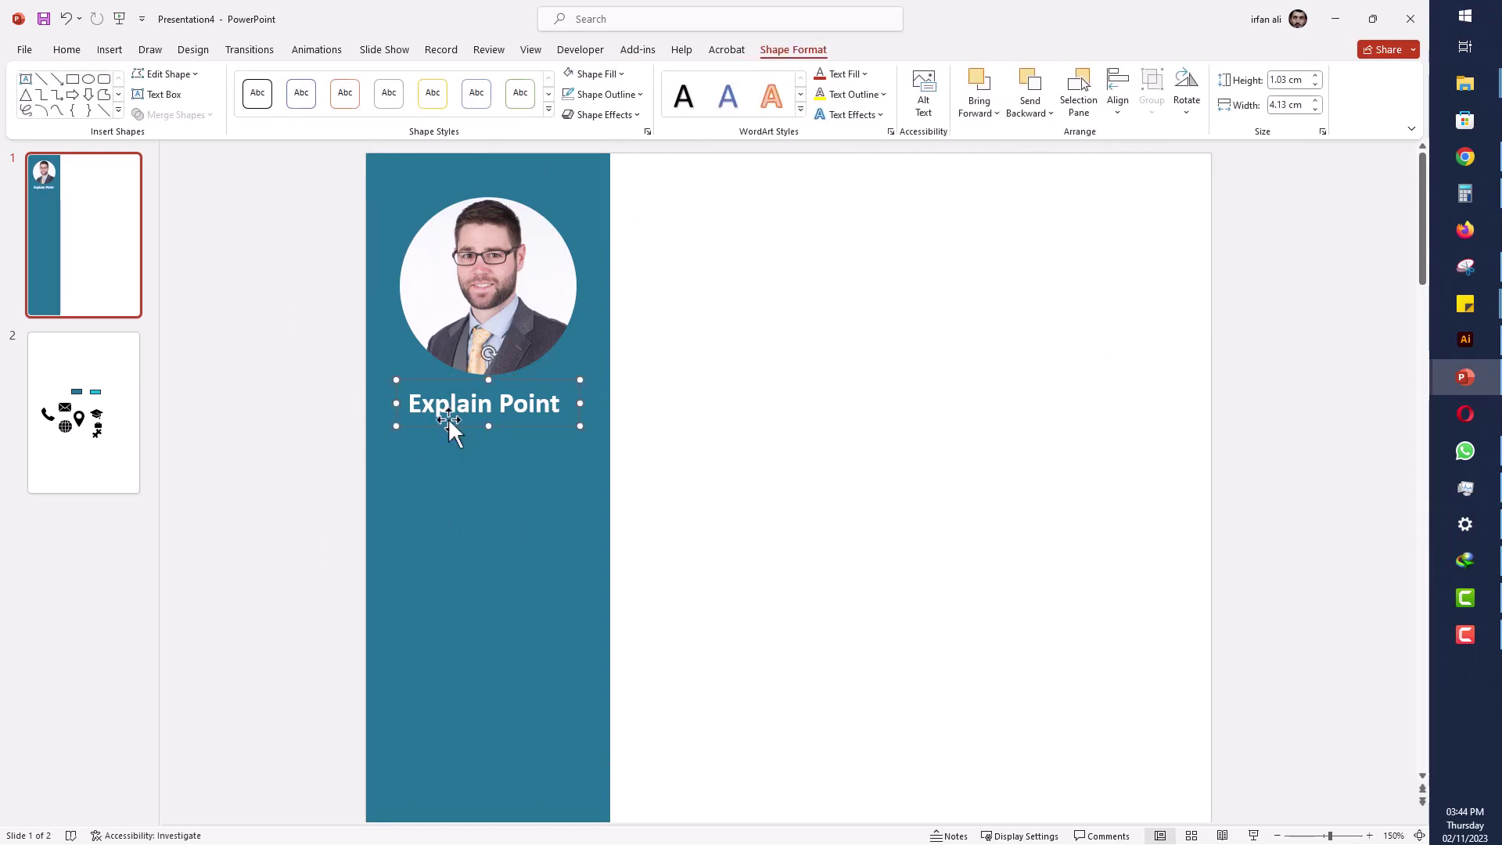
{"action": "left_click_drag", "start_coordinate": [448, 423], "coordinate": [449, 457]}
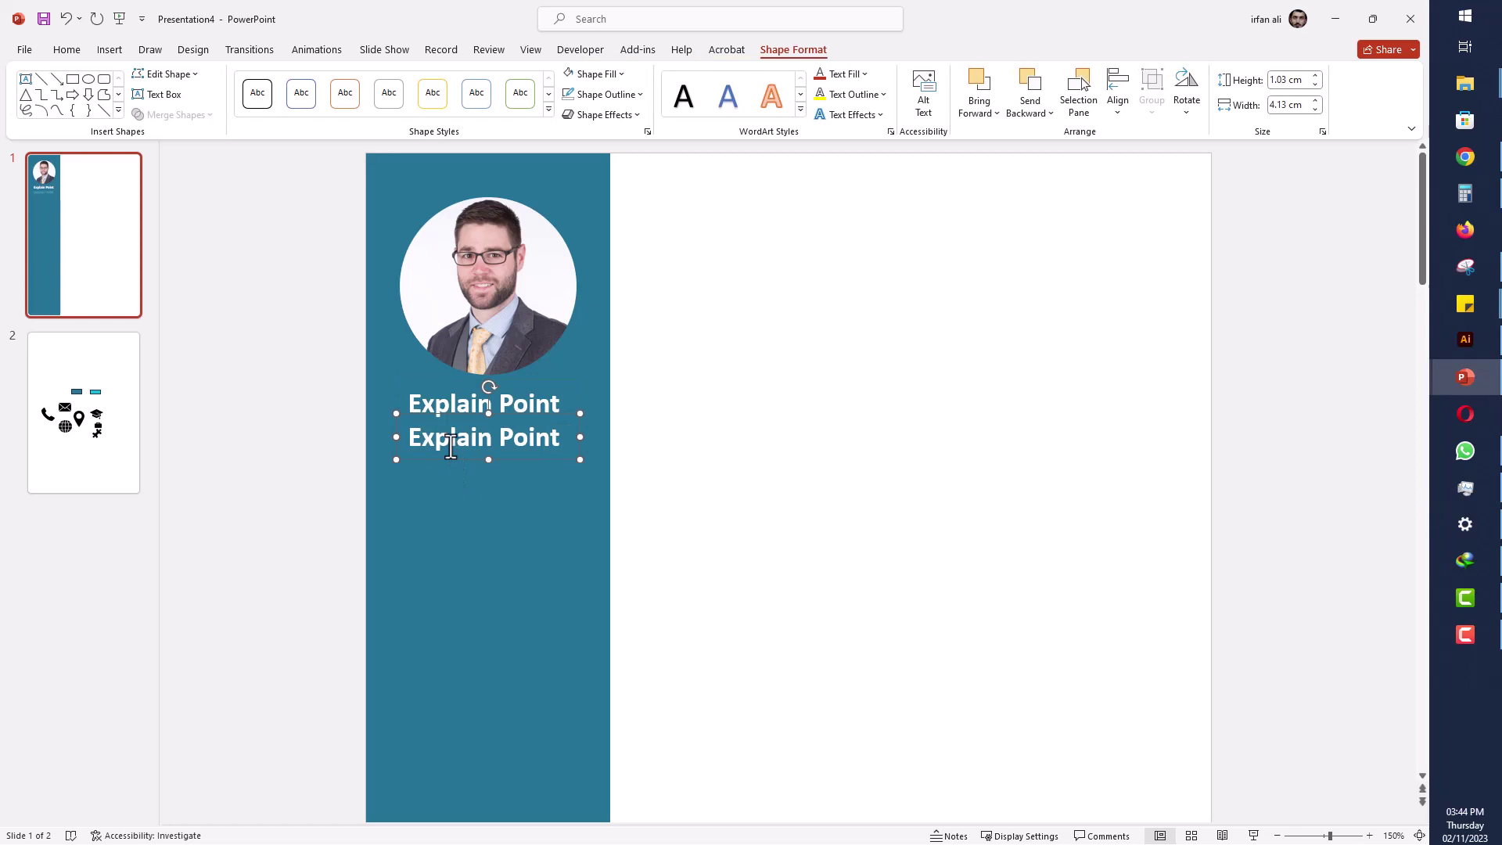
{"action": "triple_click", "coordinate": [450, 446]}
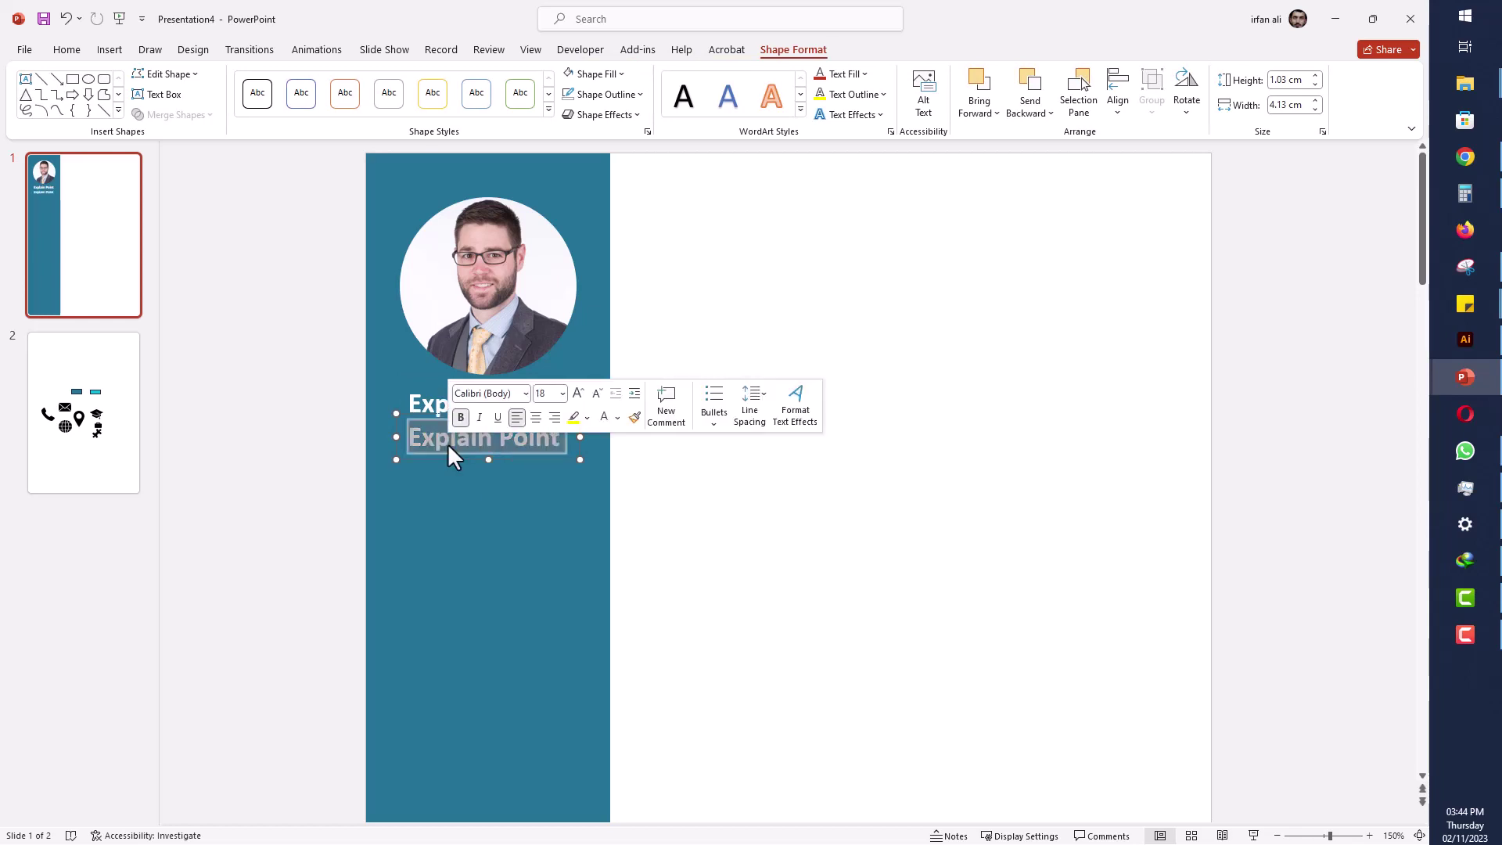
{"action": "type", "text": "Youtube"}
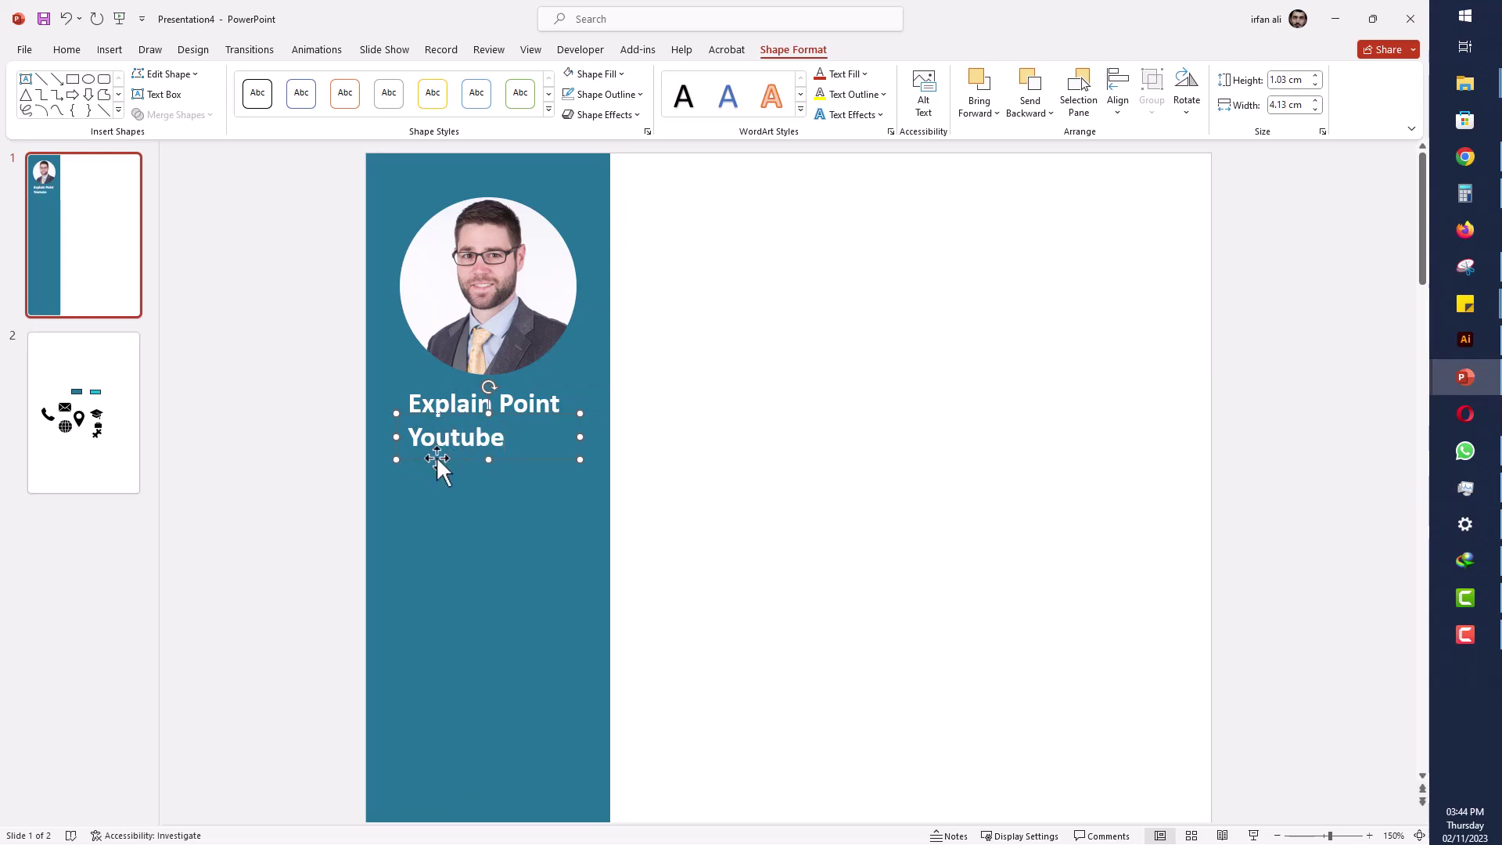
- Reduce the "Youtube" line to 14 pt and remove its bold formatting
{"action": "left_click", "coordinate": [69, 51]}
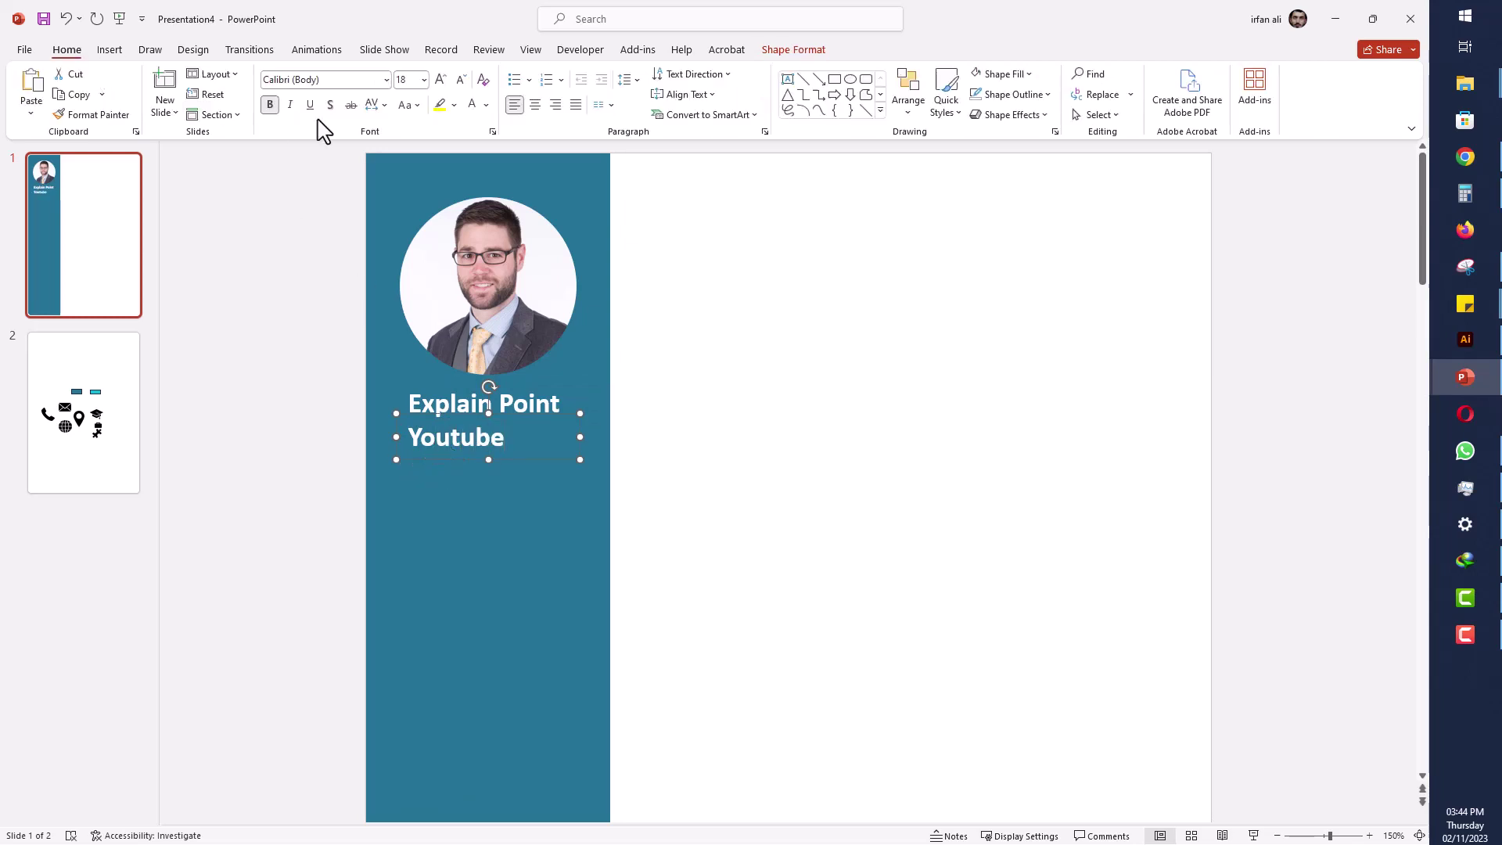
{"action": "left_click", "coordinate": [463, 80]}
{"action": "left_click", "coordinate": [463, 80]}
{"action": "left_click", "coordinate": [271, 104]}
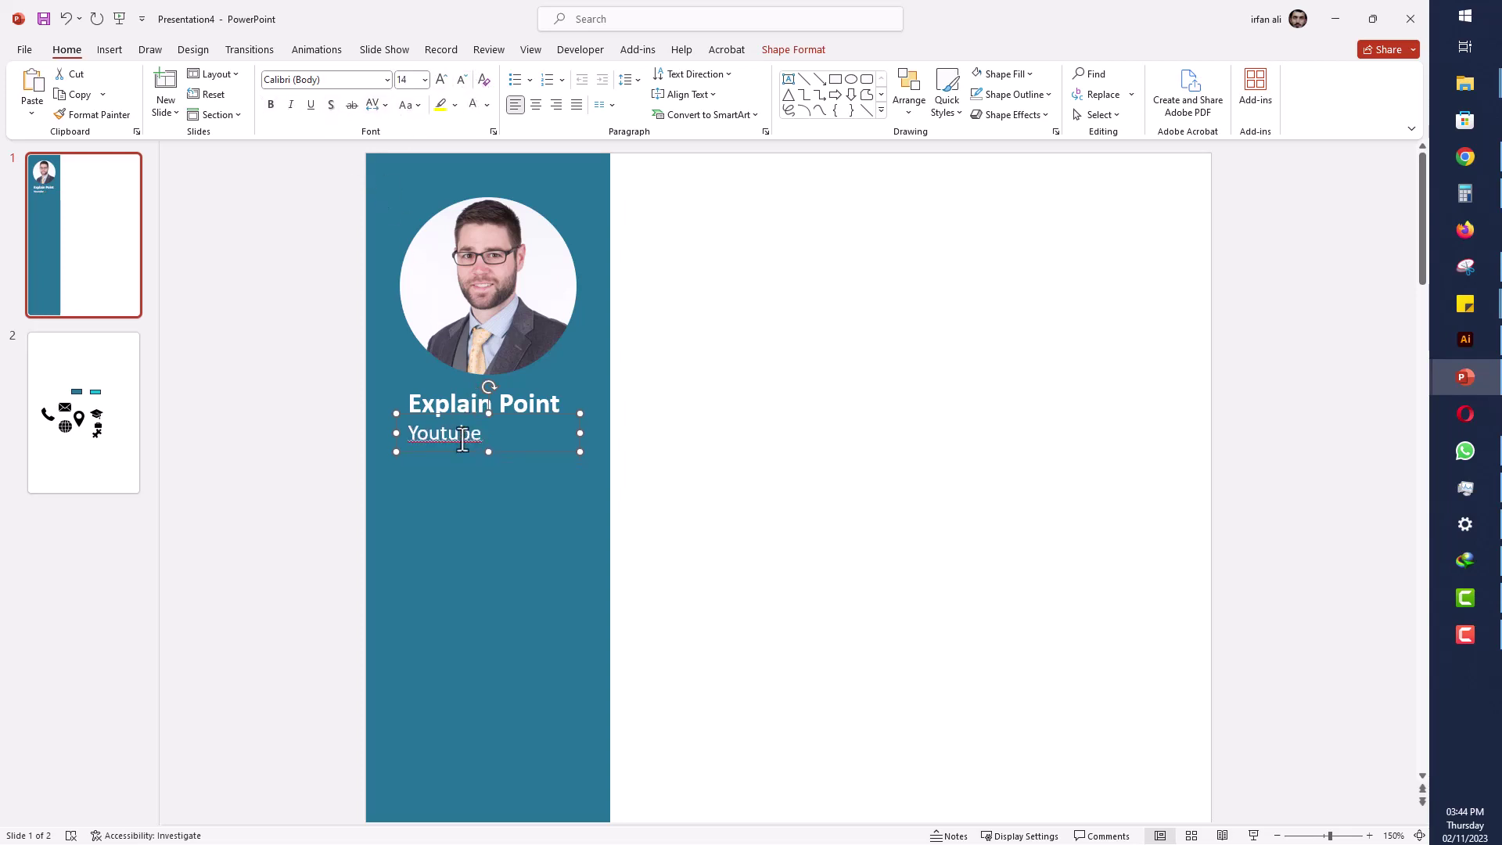
- Correct the spelling to "YouTube", set the line to 12 pt and nudge it into place under the heading
{"action": "right_click", "coordinate": [463, 440]}
{"action": "left_click", "coordinate": [479, 449]}
{"action": "left_click", "coordinate": [457, 446]}
{"action": "left_click", "coordinate": [462, 79]}
{"action": "left_click_drag", "start_coordinate": [443, 446], "coordinate": [447, 450]}
- Duplicate the "Explain Point" heading below the YouTube line and change the copy's text to "About"
{"action": "left_click", "coordinate": [458, 404]}
{"action": "left_click_drag", "start_coordinate": [448, 378], "coordinate": [450, 463]}
{"action": "triple_click", "coordinate": [452, 486]}
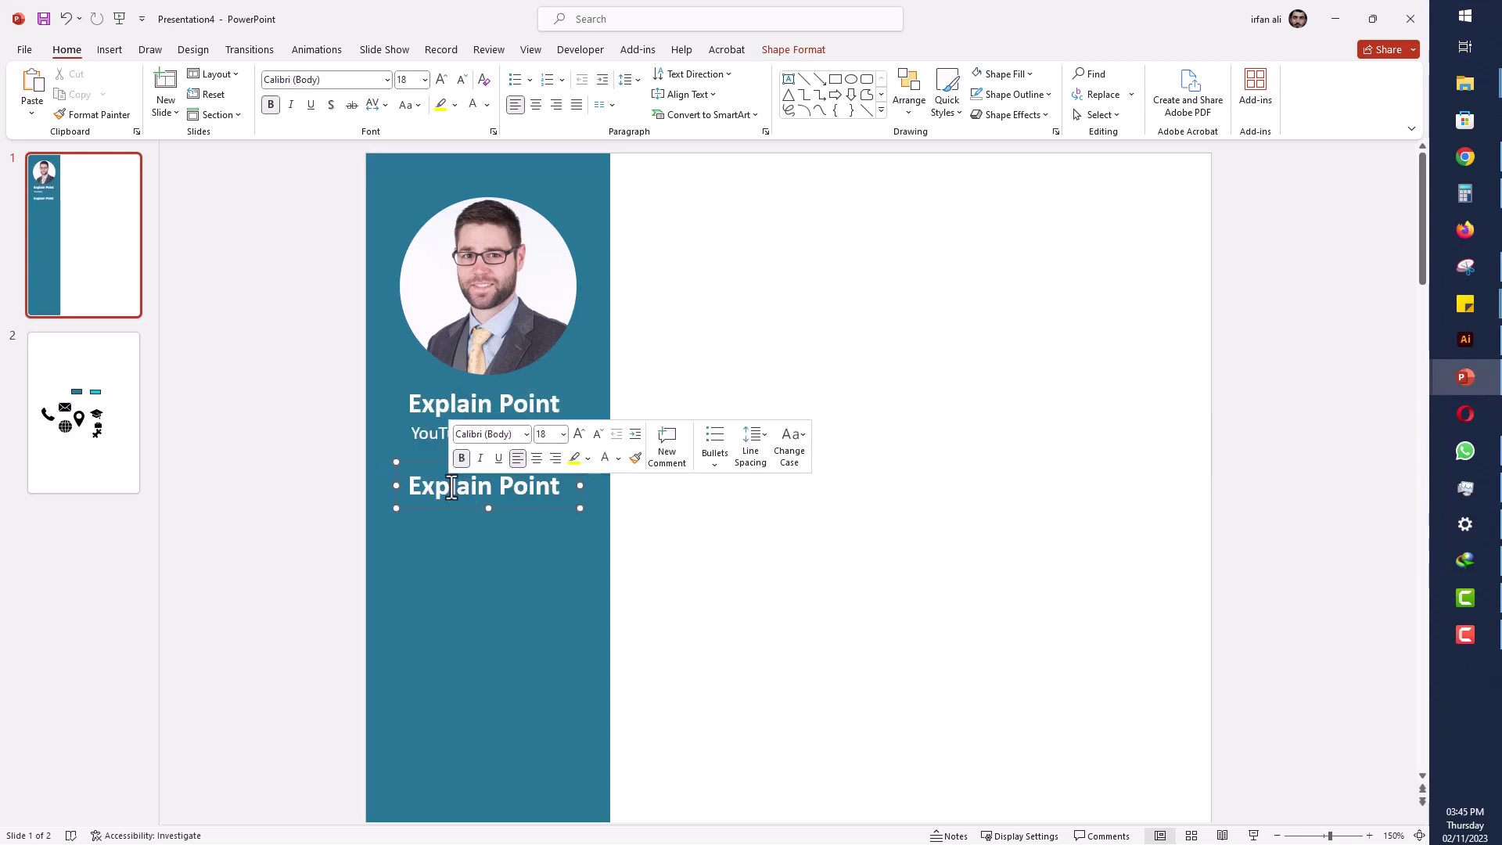
{"action": "type", "text": "About"}
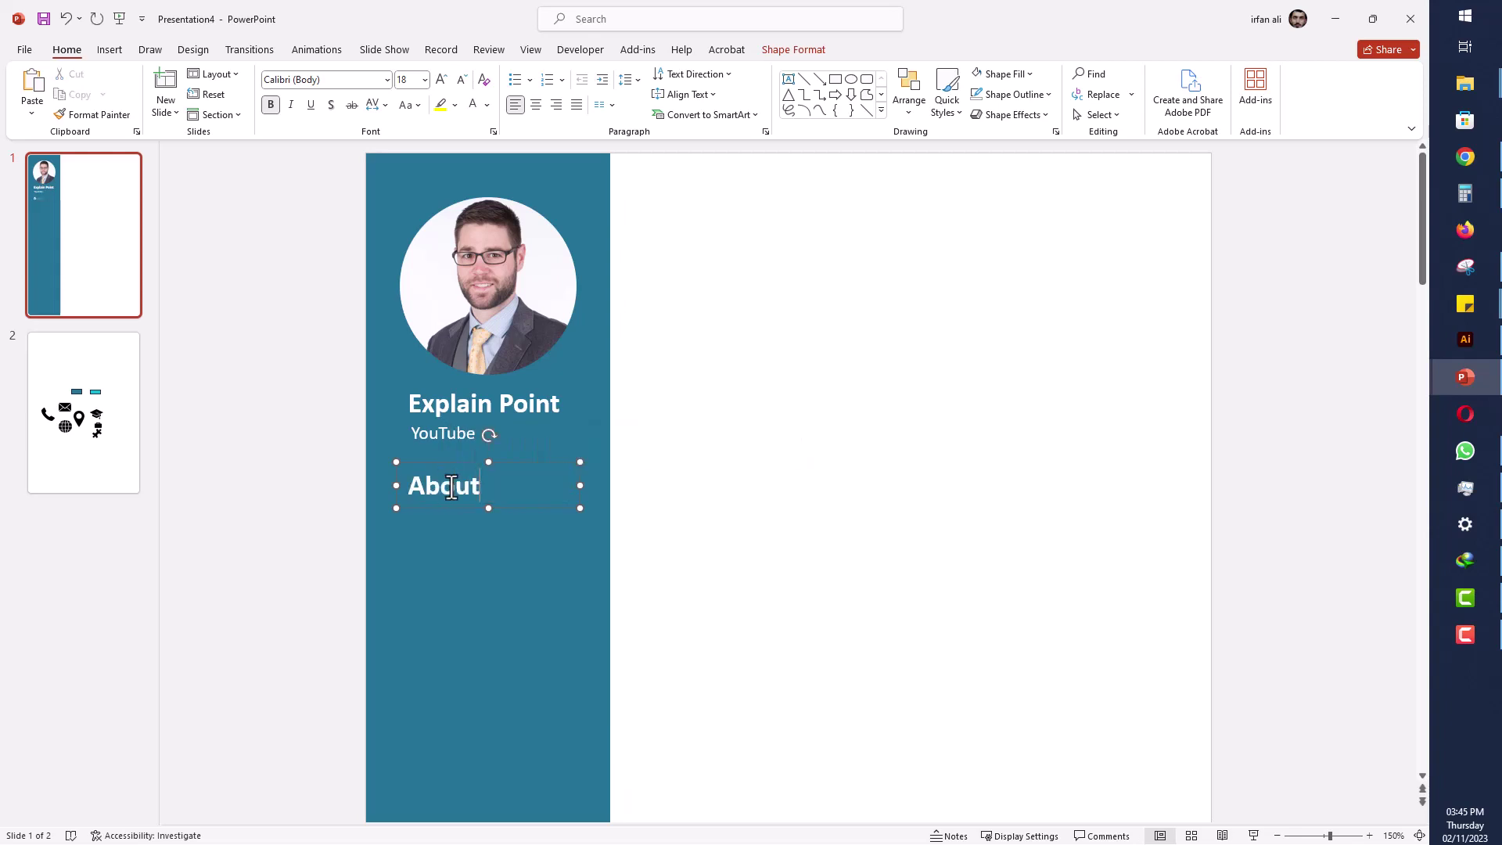
- Center the "About" heading's text in its box at 16 pt and replace the wording with "Summary"
{"action": "double_click", "coordinate": [451, 486]}
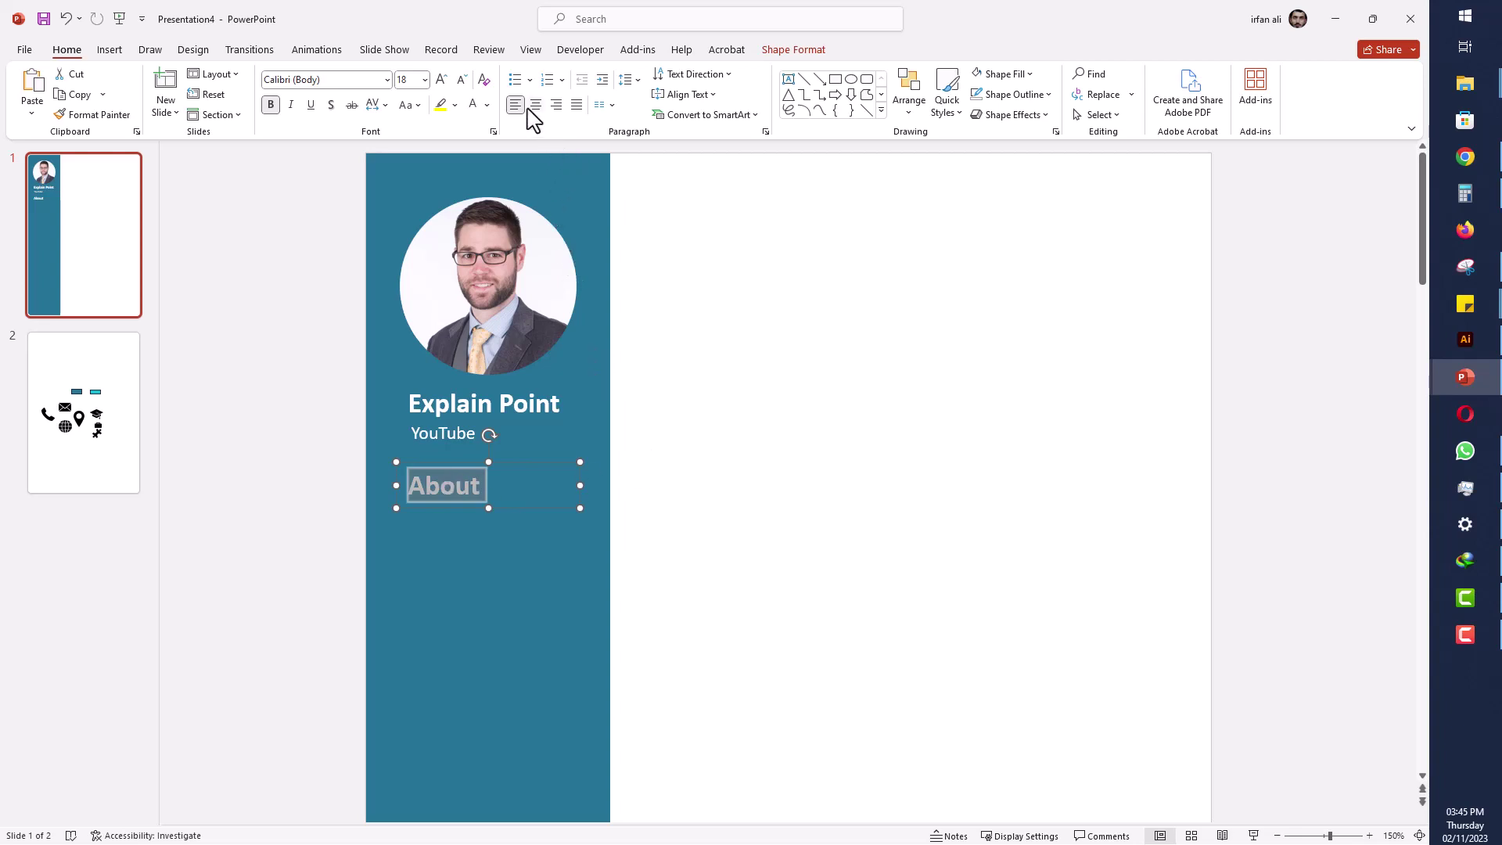
{"action": "left_click", "coordinate": [534, 104]}
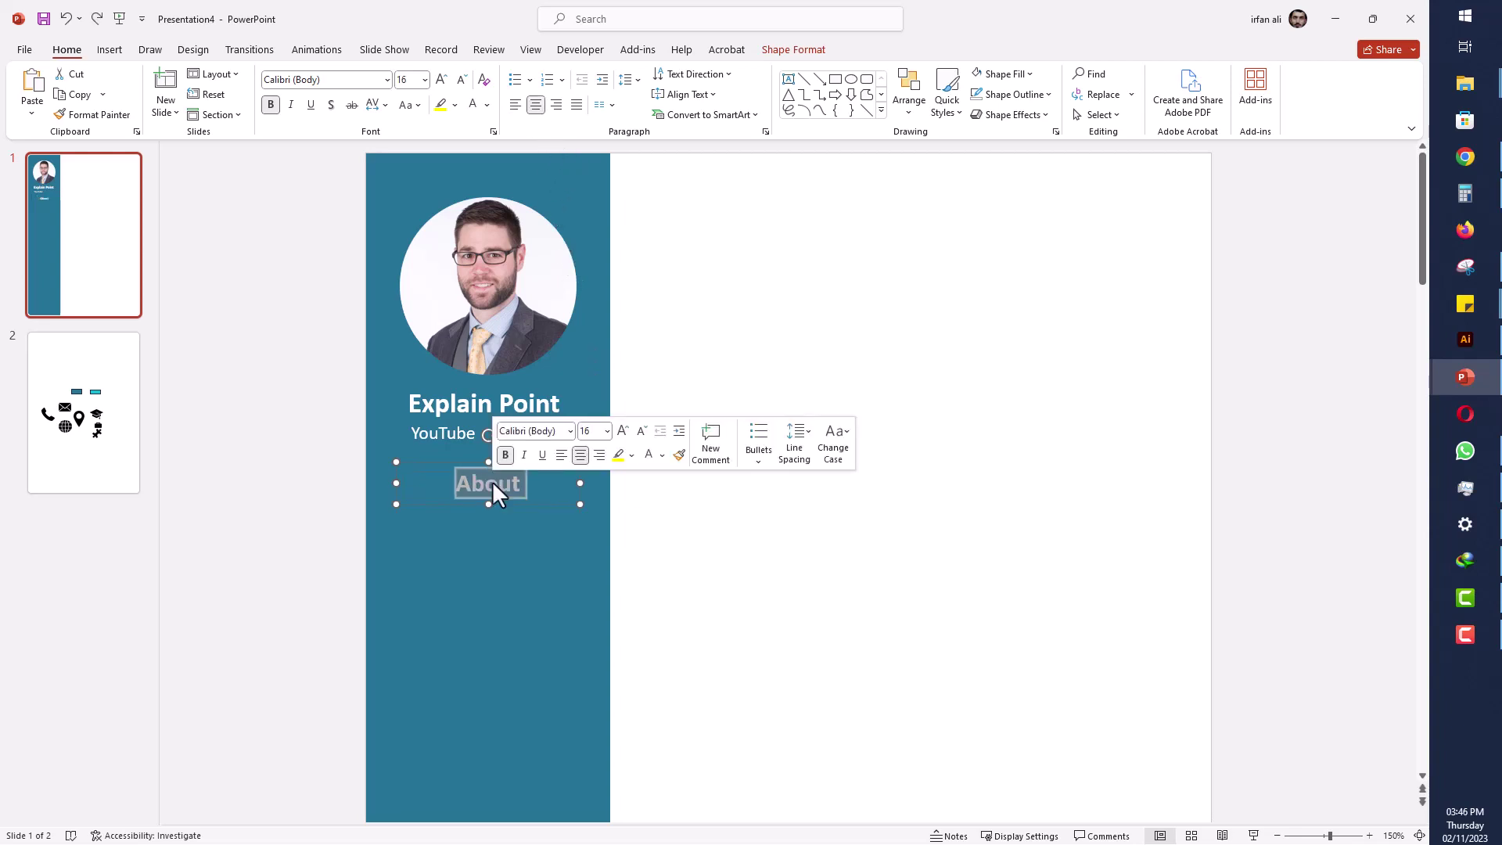
{"action": "type", "text": "Summa"}
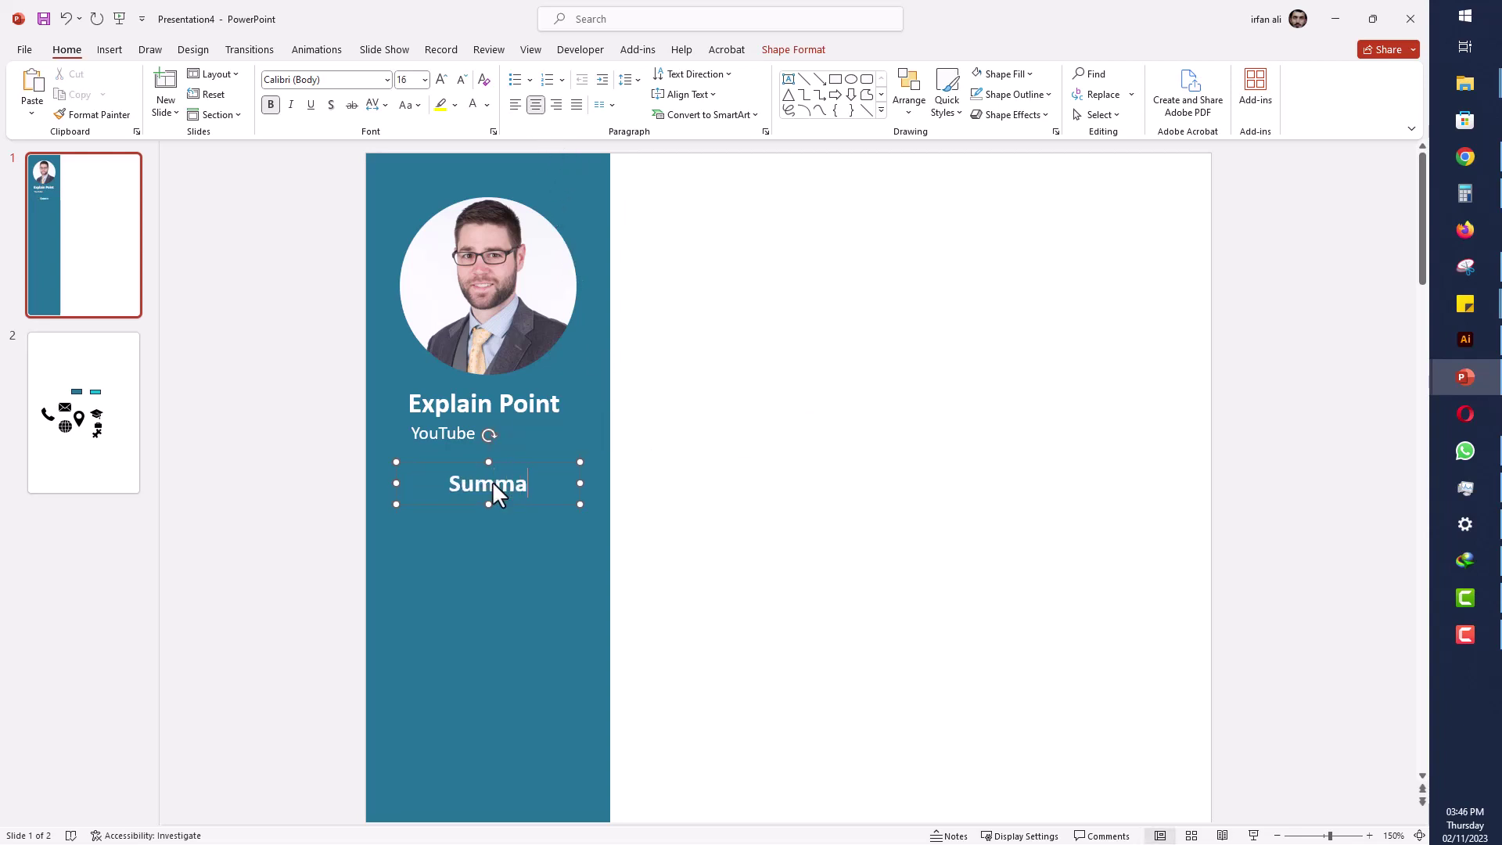
{"action": "type", "text": "ry"}
{"action": "left_click", "coordinate": [429, 468]}
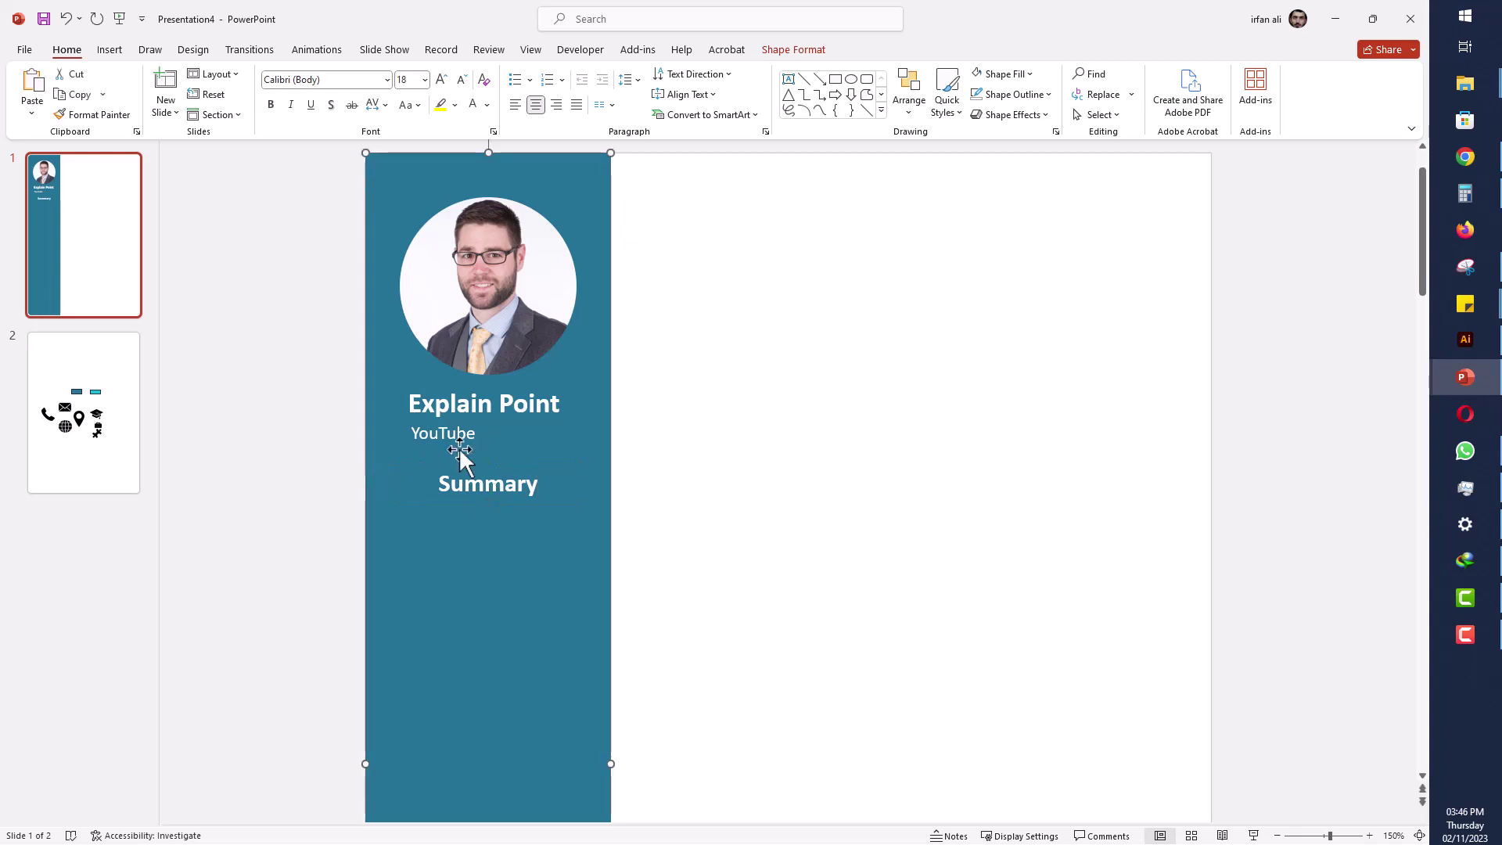
- Copy the YouTube line below the Summary heading and replace its text with the copied software engineer summary, pasted as text only
{"action": "left_click", "coordinate": [476, 442]}
{"action": "mouse_move", "coordinate": [472, 445]}
{"action": "left_mouse_down"}
{"action": "mouse_move", "coordinate": [479, 557]}
{"action": "mouse_move", "coordinate": [477, 539]}
{"action": "left_mouse_up"}
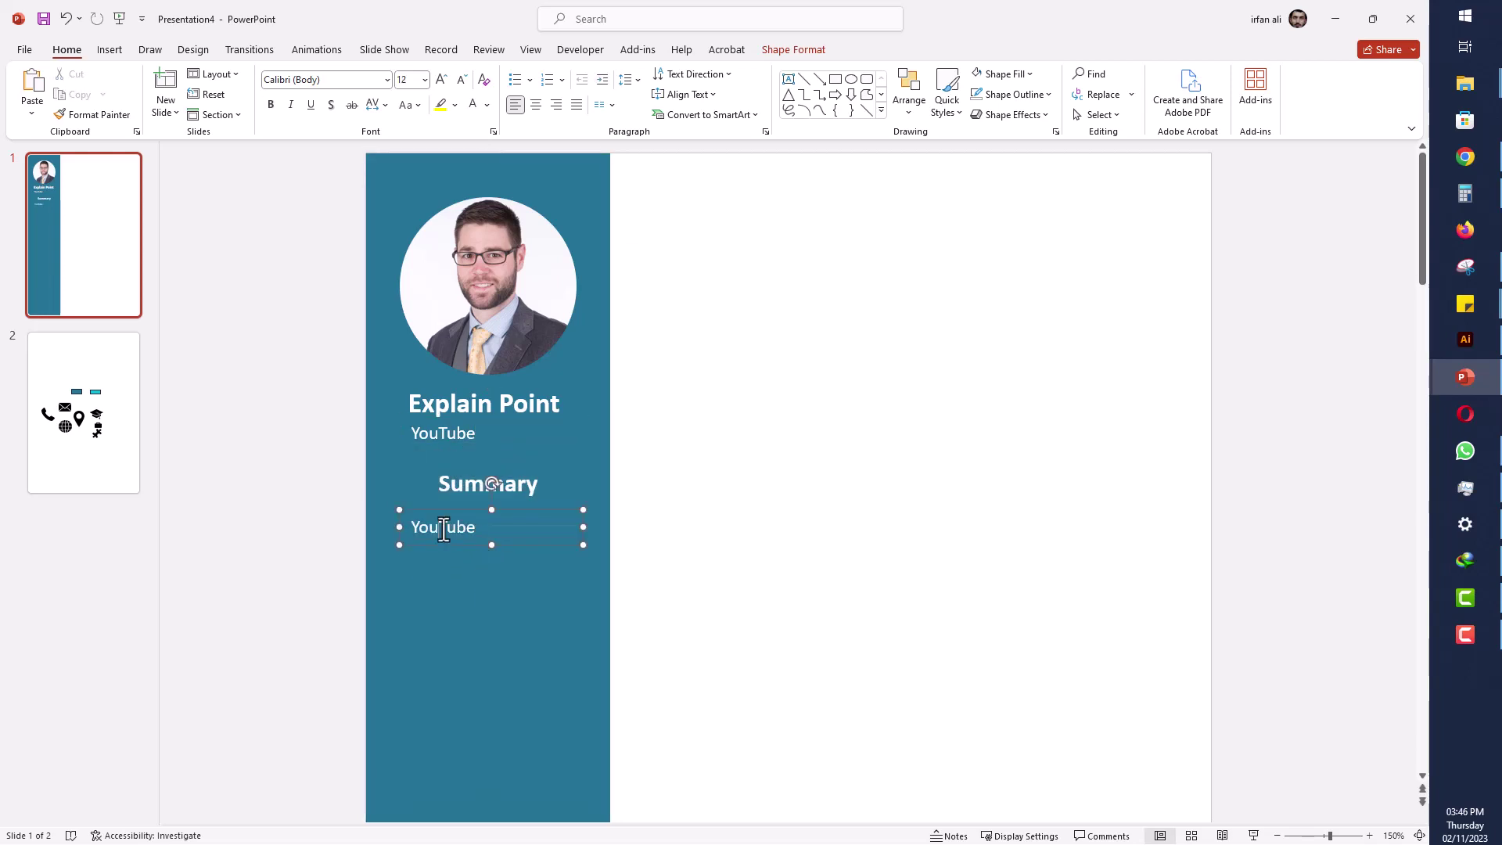
{"action": "double_click", "coordinate": [444, 530]}
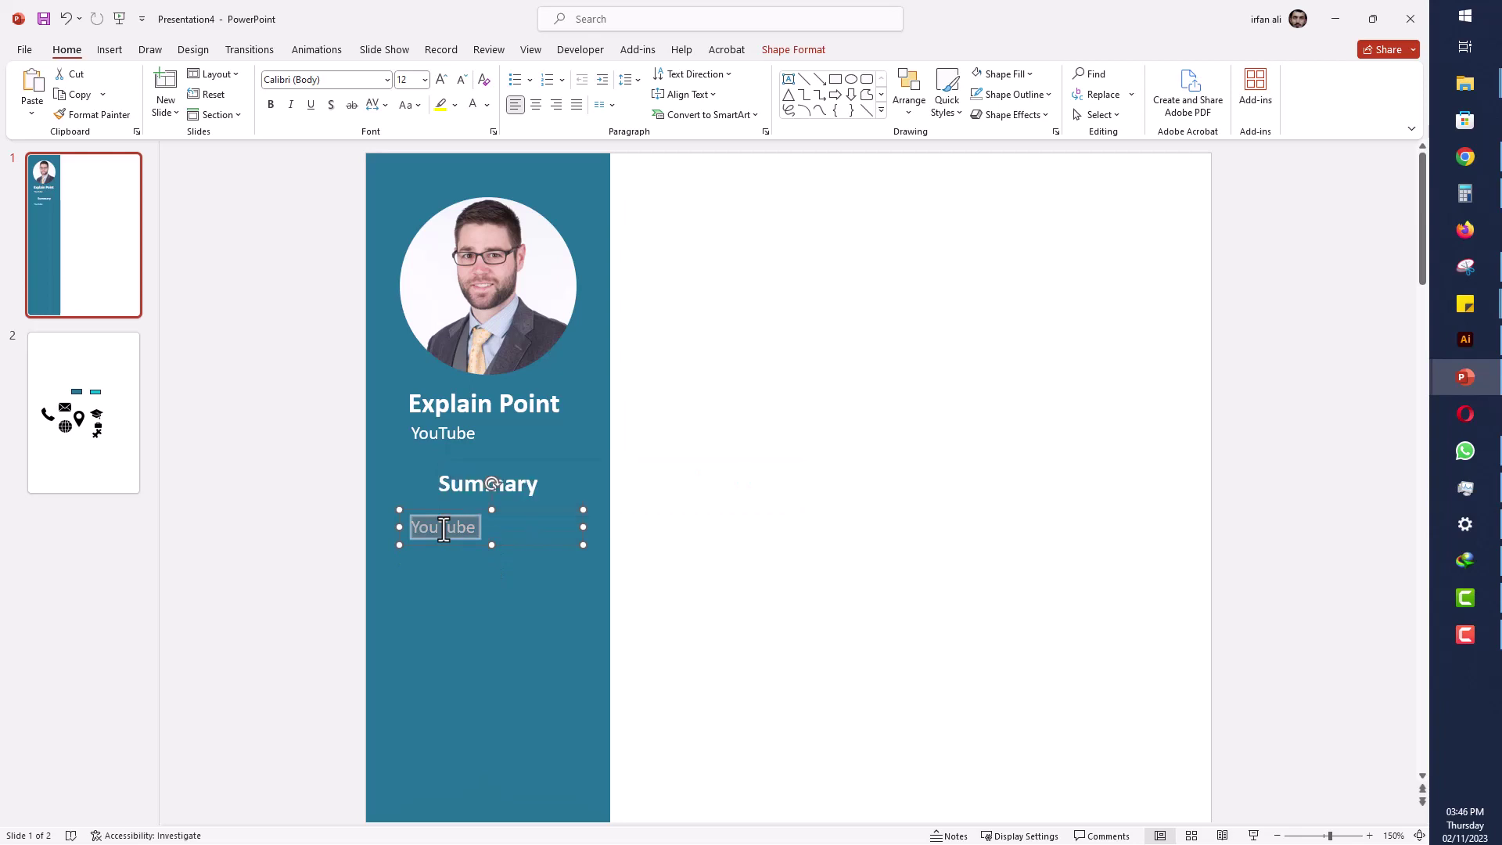
{"action": "right_click", "coordinate": [443, 526]}
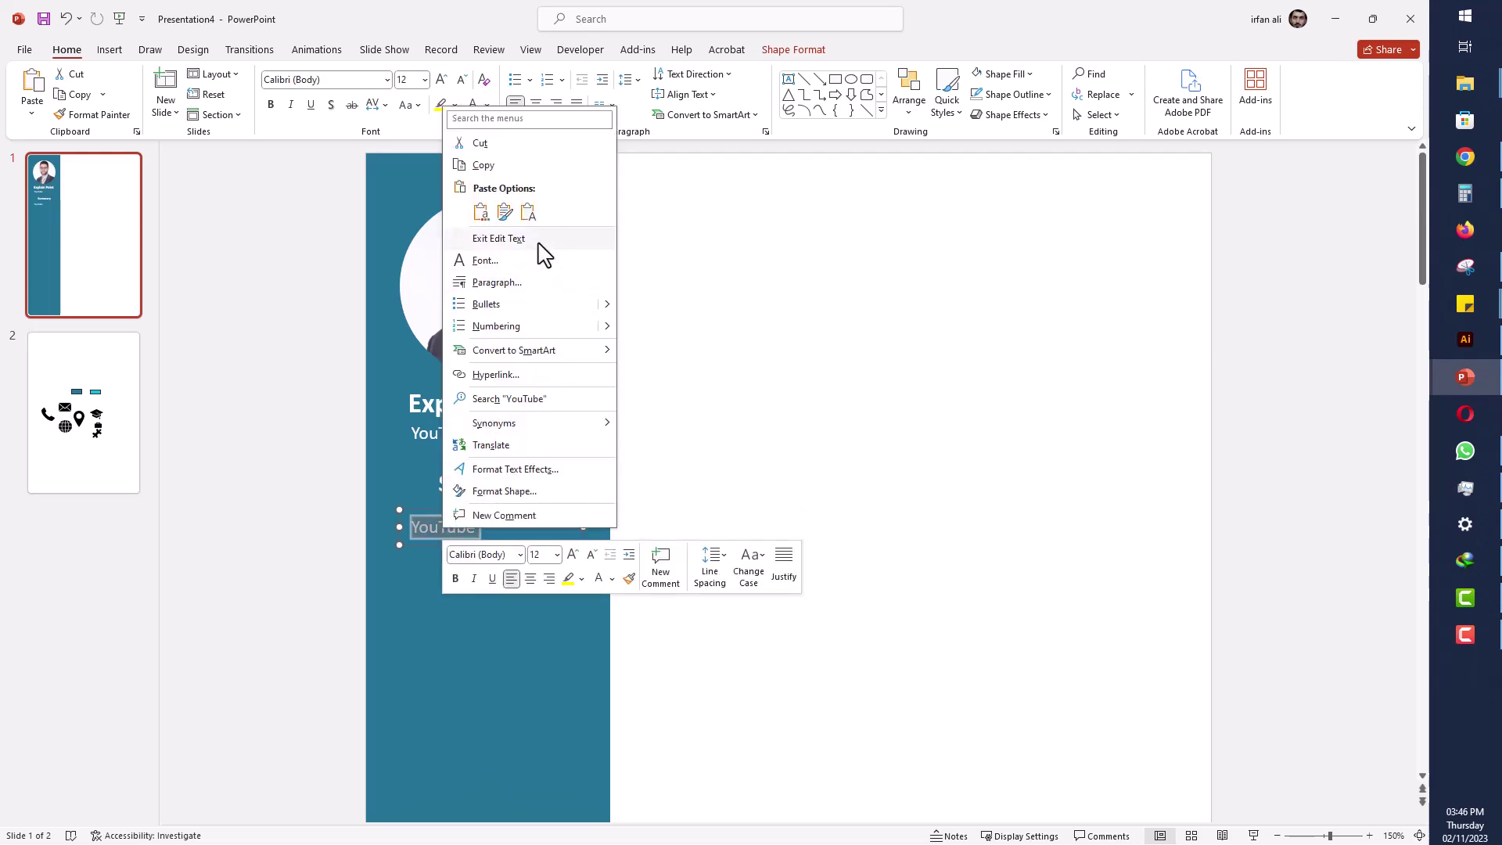
{"action": "left_click", "coordinate": [528, 211]}
- Widen the summary paragraph's text box toward the sidebar's right edge, reduce the font by one size and justify the text
{"action": "scroll", "coordinate": [561, 486], "scroll_direction": "up", "scroll_amount": 1}
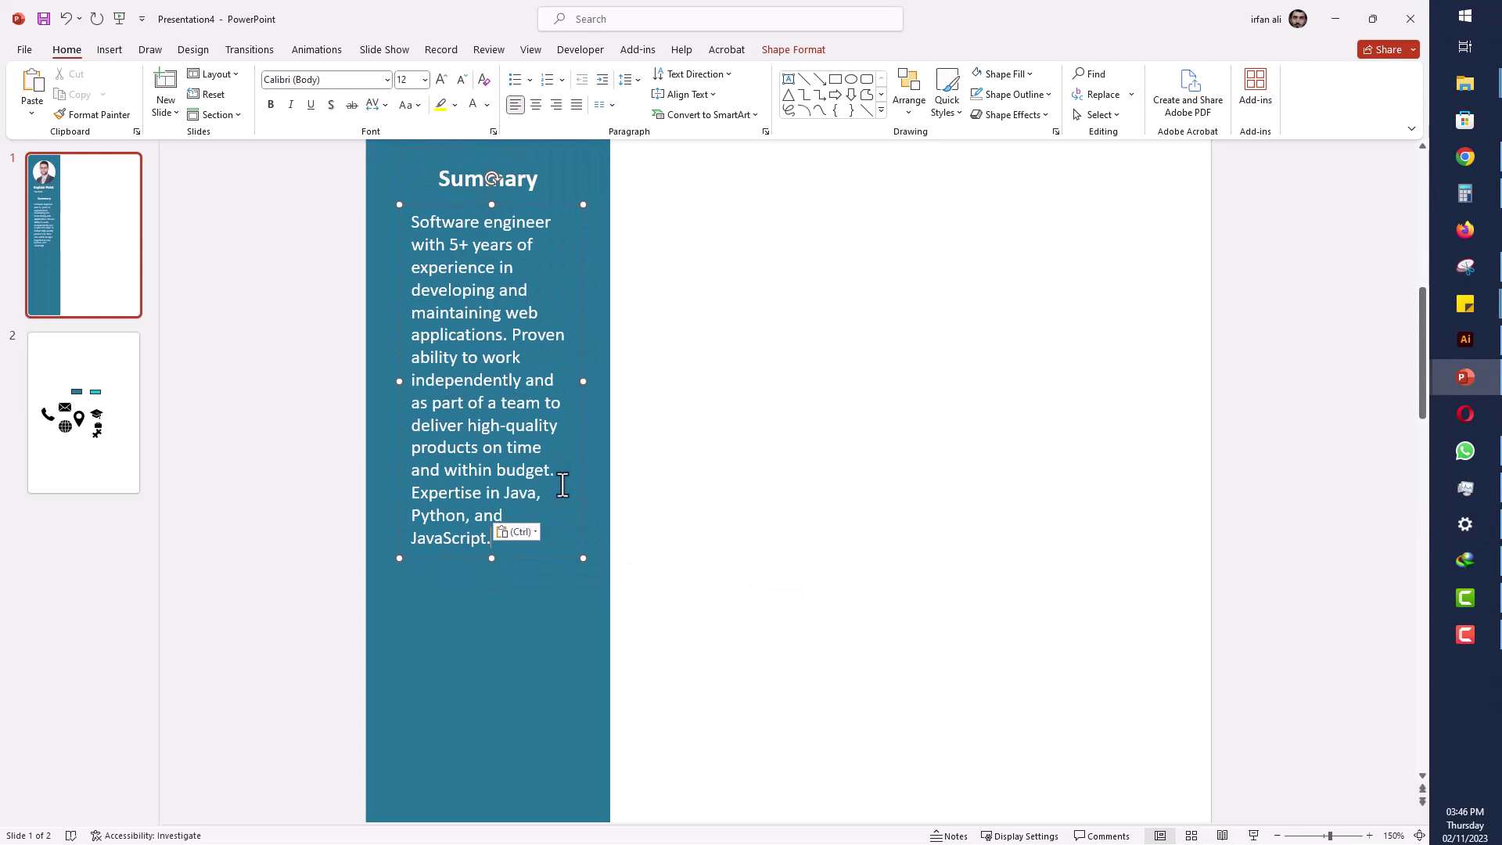
{"action": "scroll", "coordinate": [562, 486], "scroll_direction": "down", "scroll_amount": 1}
{"action": "scroll", "coordinate": [562, 485], "scroll_direction": "down", "scroll_amount": 1}
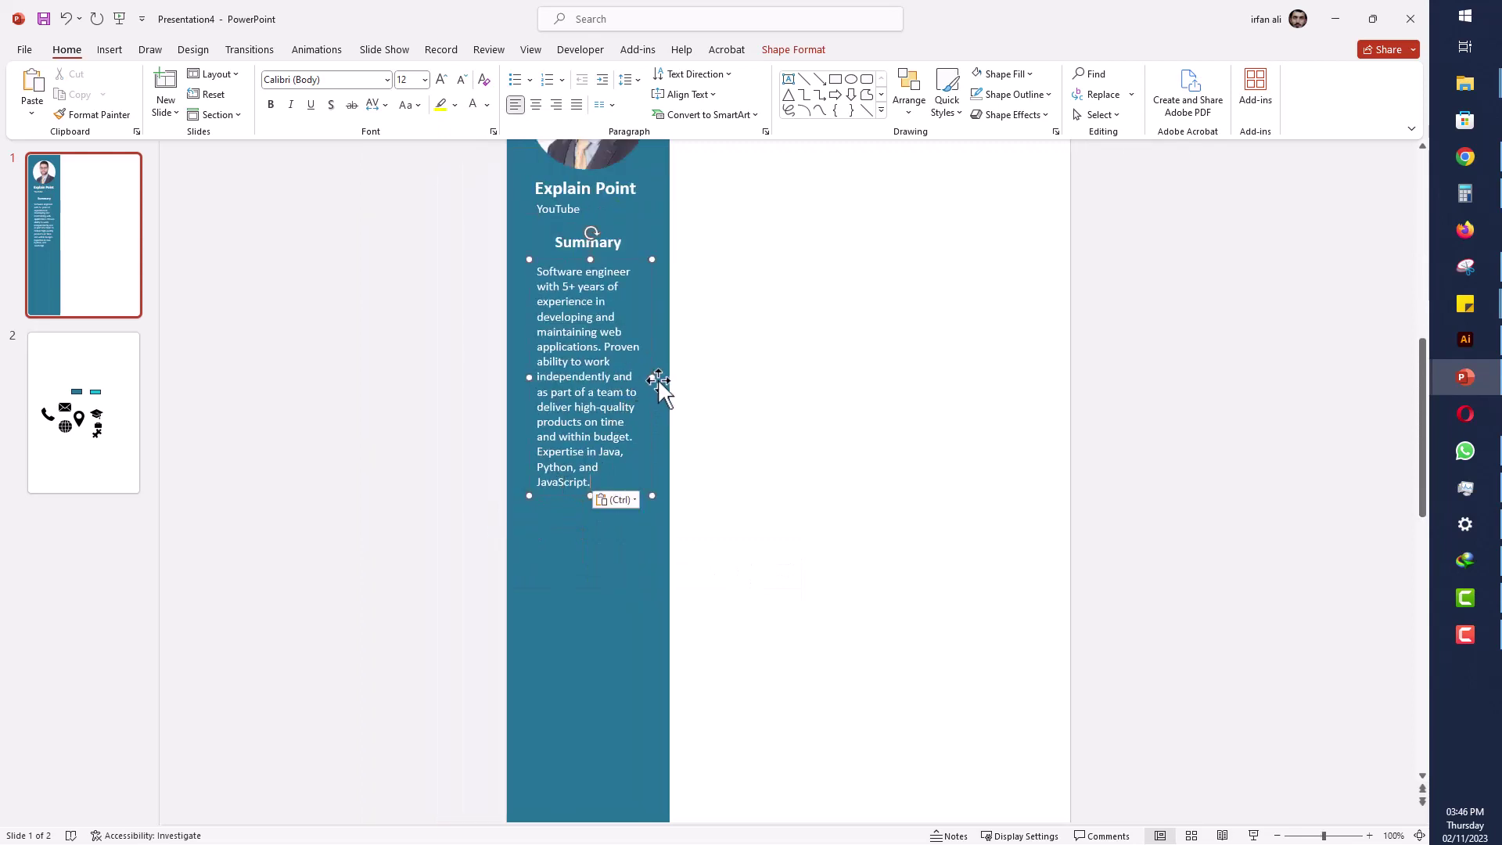
{"action": "left_click_drag", "start_coordinate": [654, 379], "coordinate": [665, 342]}
{"action": "left_click", "coordinate": [461, 79]}
{"action": "left_click", "coordinate": [576, 104]}
- Position the summary paragraph under its heading, extend its box to the sidebar's full width and set the text to 10.5 pt
{"action": "mouse_move", "coordinate": [590, 421]}
{"action": "left_mouse_down"}
{"action": "mouse_move", "coordinate": [587, 402]}
{"action": "mouse_move", "coordinate": [589, 416]}
{"action": "left_mouse_up"}
{"action": "left_click_drag", "start_coordinate": [516, 341], "coordinate": [509, 340]}
{"action": "left_click_drag", "start_coordinate": [646, 402], "coordinate": [641, 400]}
{"action": "key", "text": "ctrl+z"}
{"action": "left_click", "coordinate": [462, 80]}
{"action": "left_click", "coordinate": [461, 79]}
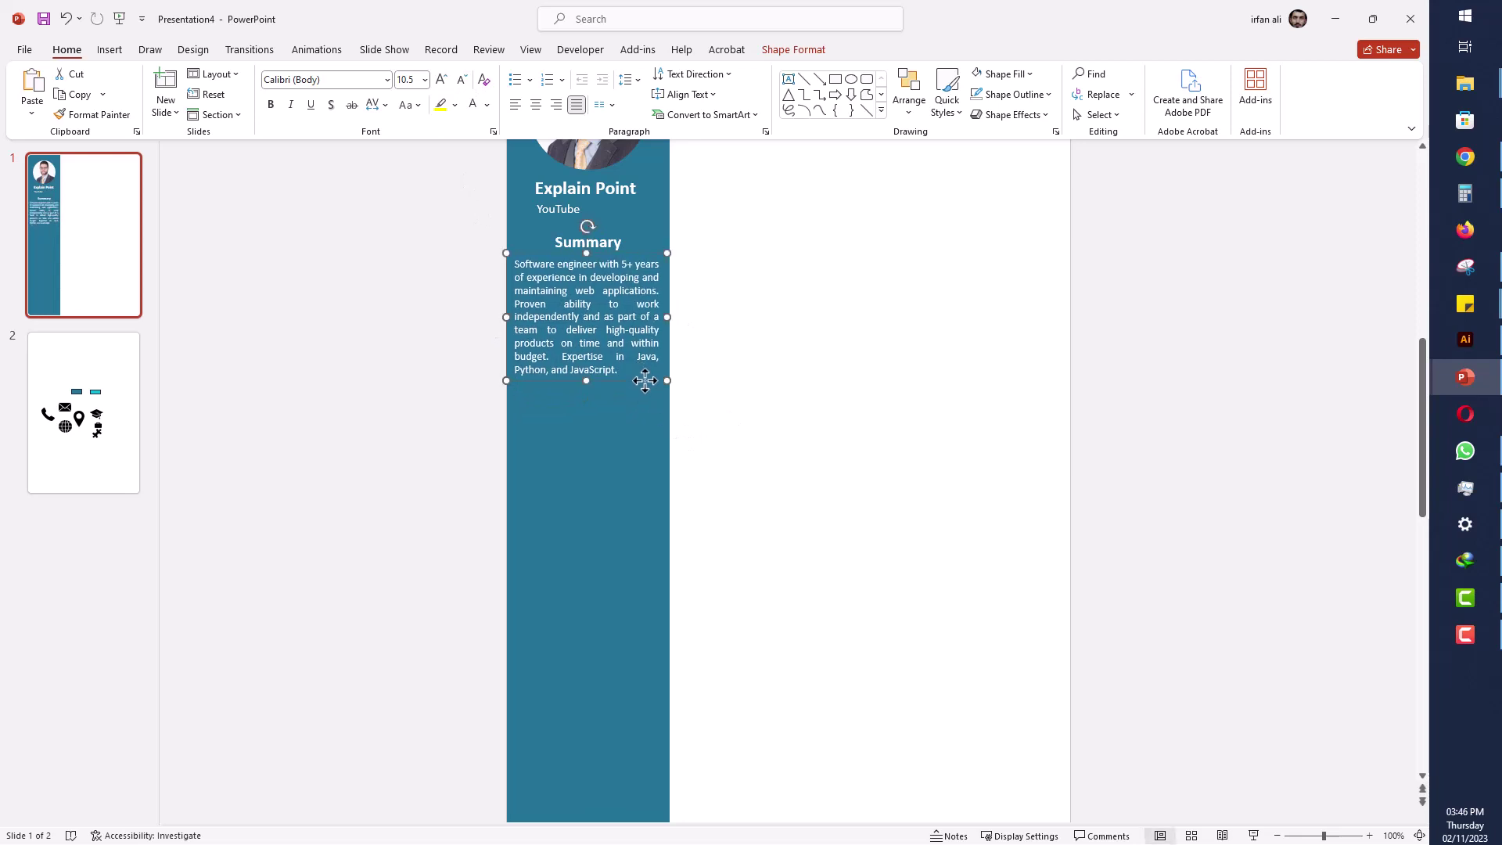
- Duplicate the Summary heading below the paragraph, change the copy's text to "Contact" and underline both headings
{"action": "left_click", "coordinate": [582, 252]}
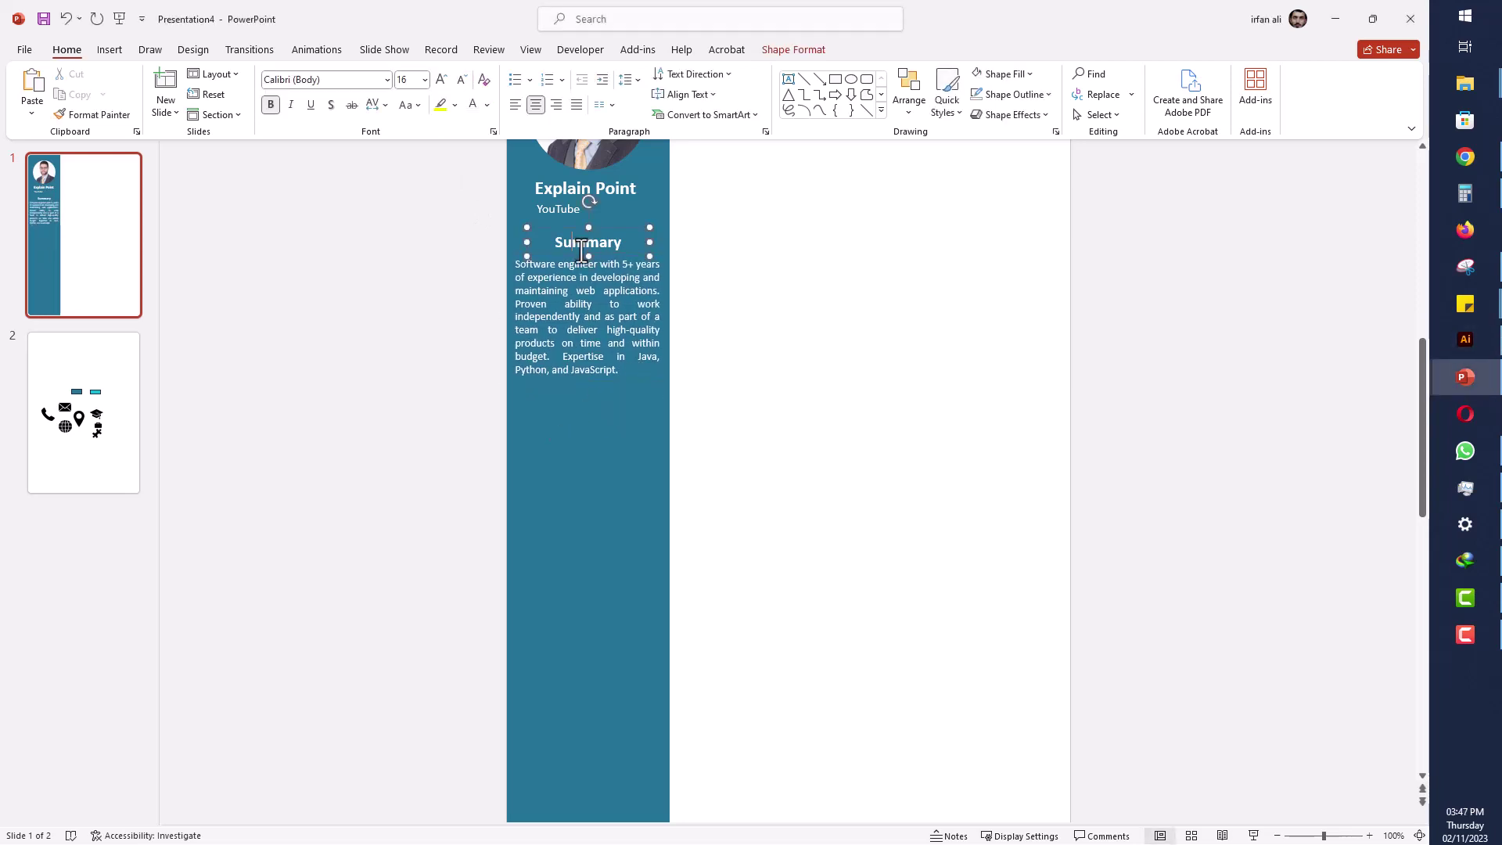
{"action": "left_click_drag", "start_coordinate": [574, 251], "coordinate": [567, 416]}
{"action": "double_click", "coordinate": [574, 407]}
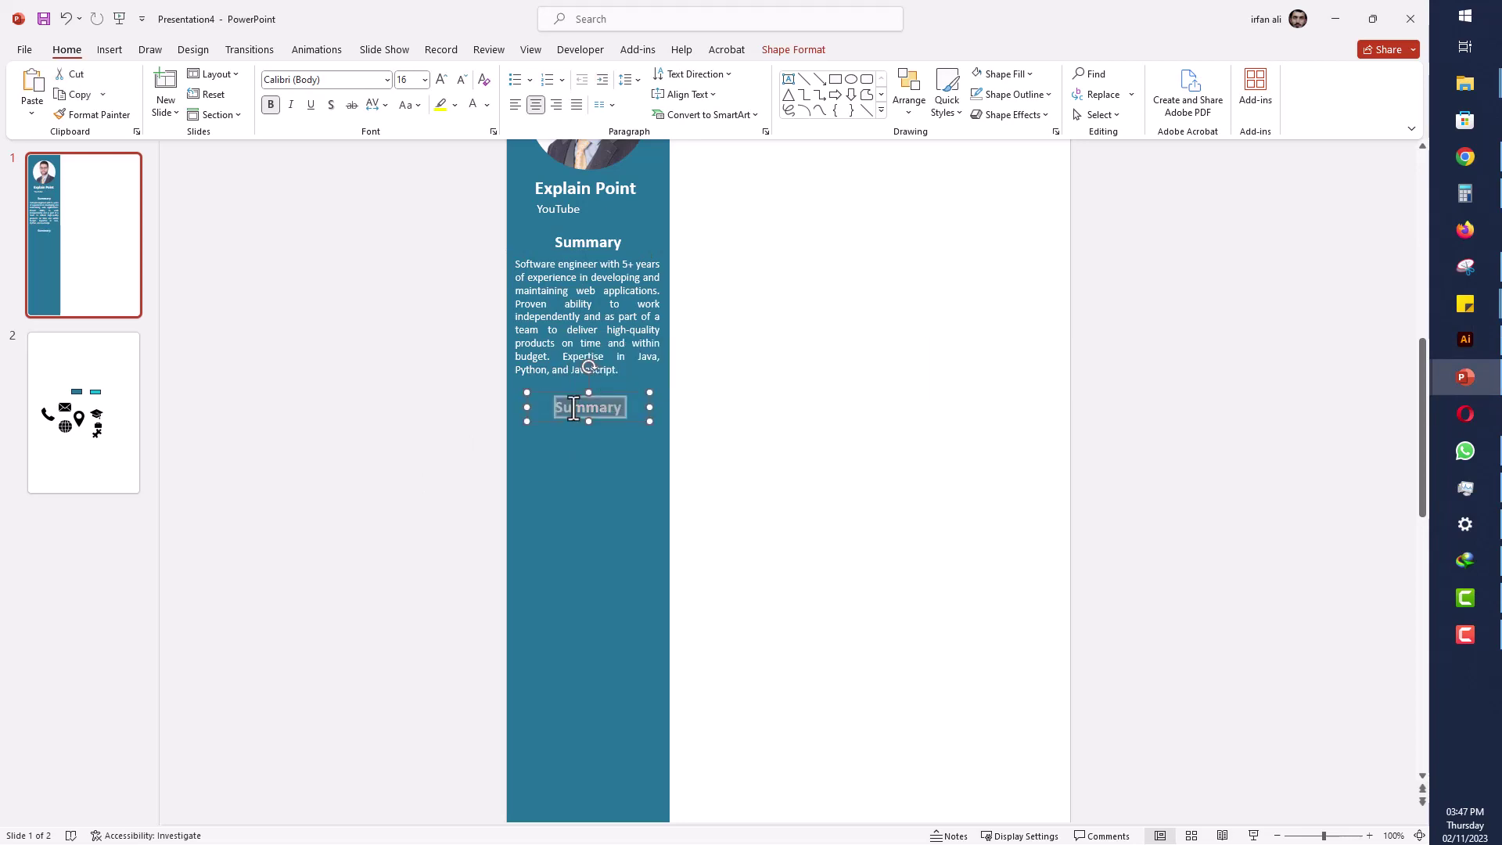
{"action": "type", "text": "Contact"}
{"action": "left_click", "coordinate": [597, 247], "text": "shift"}
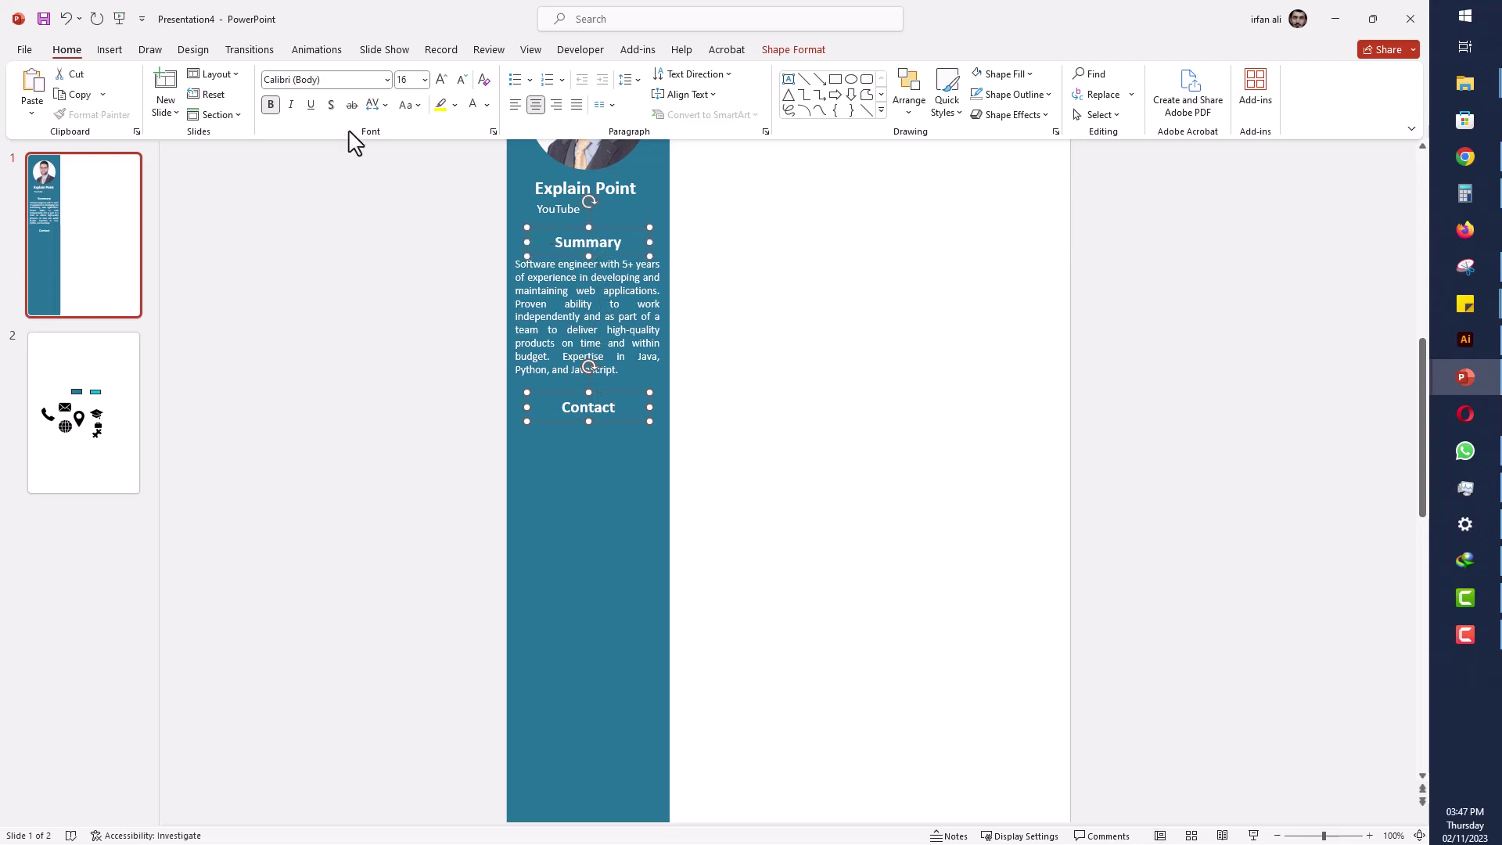
{"action": "left_click", "coordinate": [315, 107]}
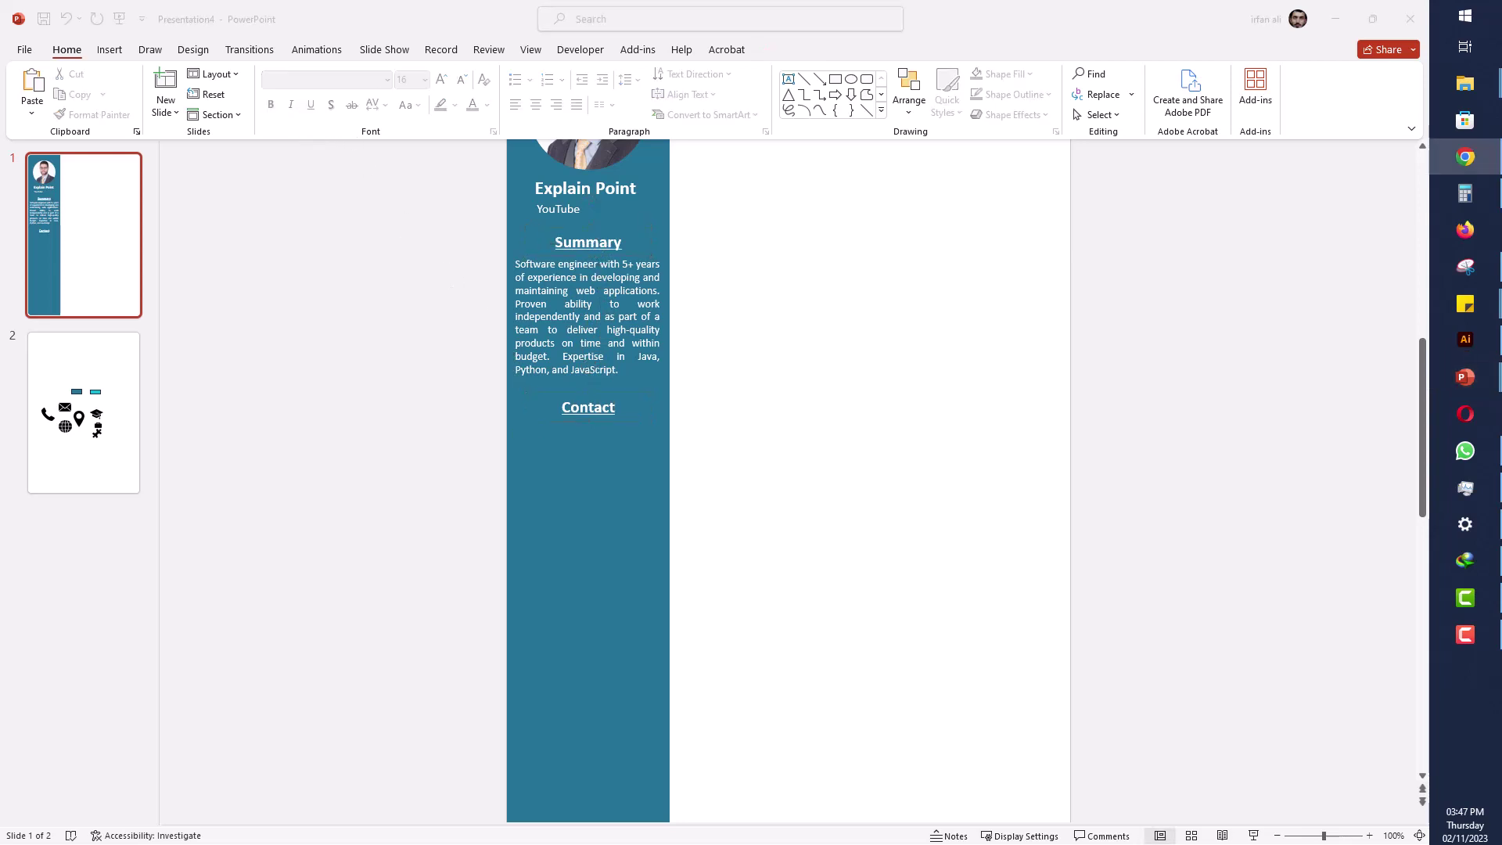
- Copy the summary paragraph below the Contact heading, replace its text with the copied contact details as text only, and narrow the box
{"action": "left_click", "coordinate": [620, 386]}
{"action": "mouse_move", "coordinate": [621, 386]}
{"action": "left_mouse_down", "text": "ctrl"}
{"action": "mouse_move", "coordinate": [620, 554]}
{"action": "mouse_move", "coordinate": [600, 515]}
{"action": "left_mouse_up", "text": "ctrl"}
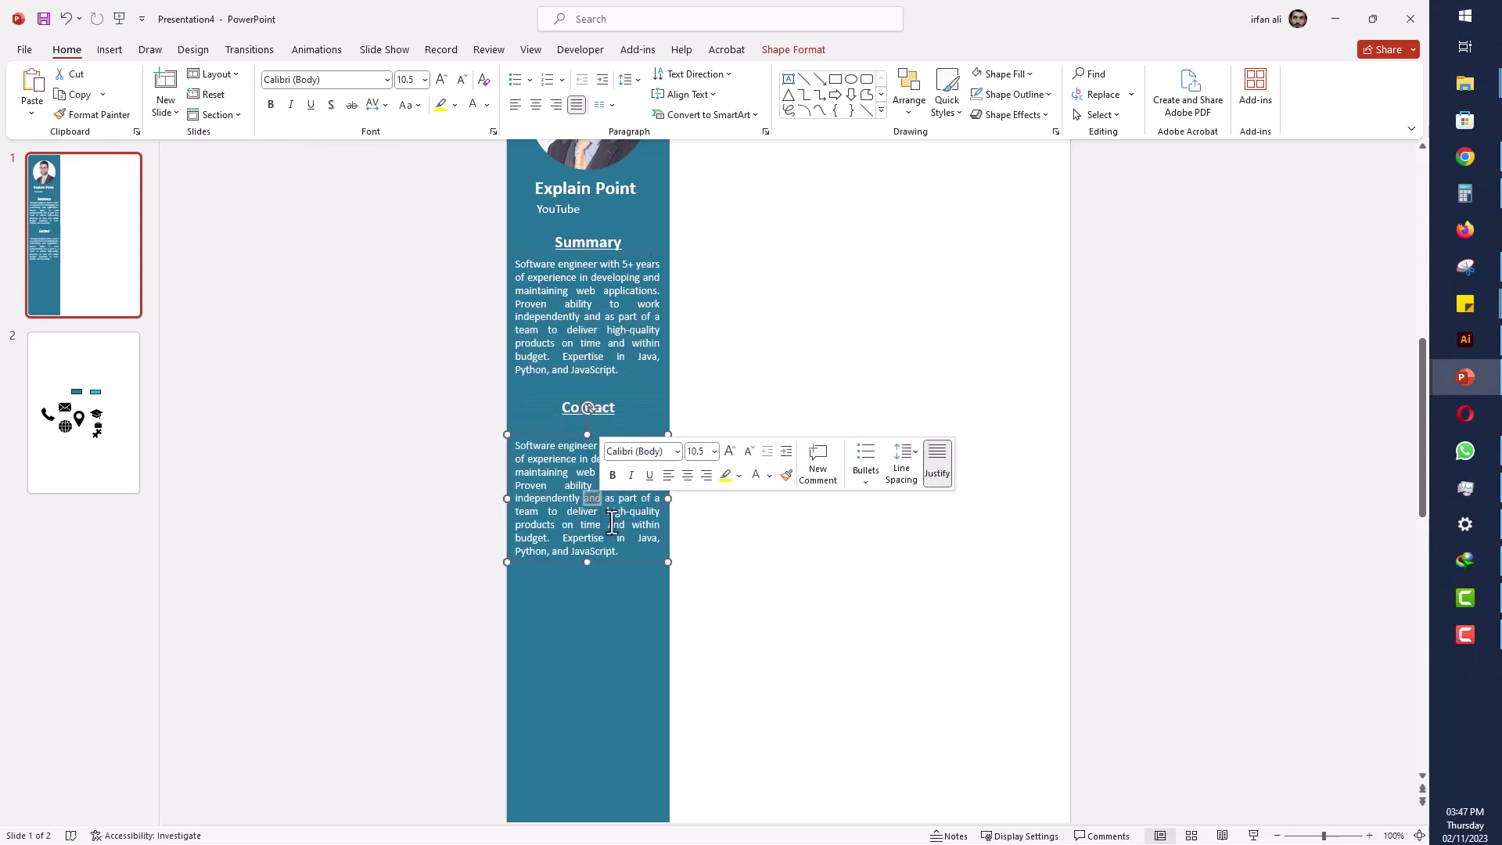
{"action": "triple_click", "coordinate": [612, 522]}
{"action": "right_click", "coordinate": [612, 532]}
{"action": "left_click", "coordinate": [697, 211]}
{"action": "left_click_drag", "start_coordinate": [600, 496], "coordinate": [667, 465]}
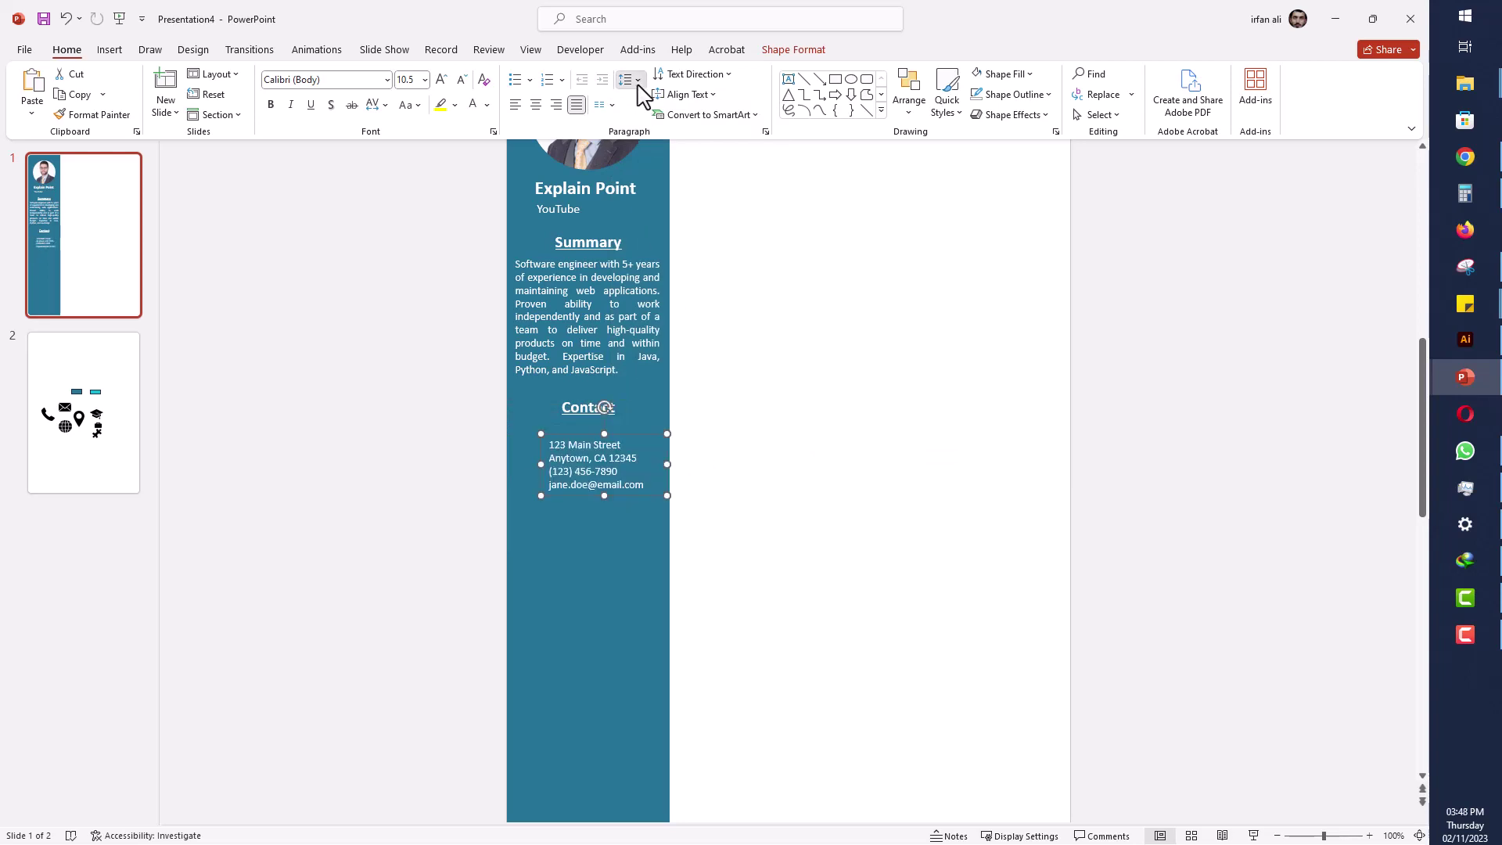
- Set the contact details' line spacing to 2.0 and move the text box up closer to the Contact heading
{"action": "left_click", "coordinate": [638, 80]}
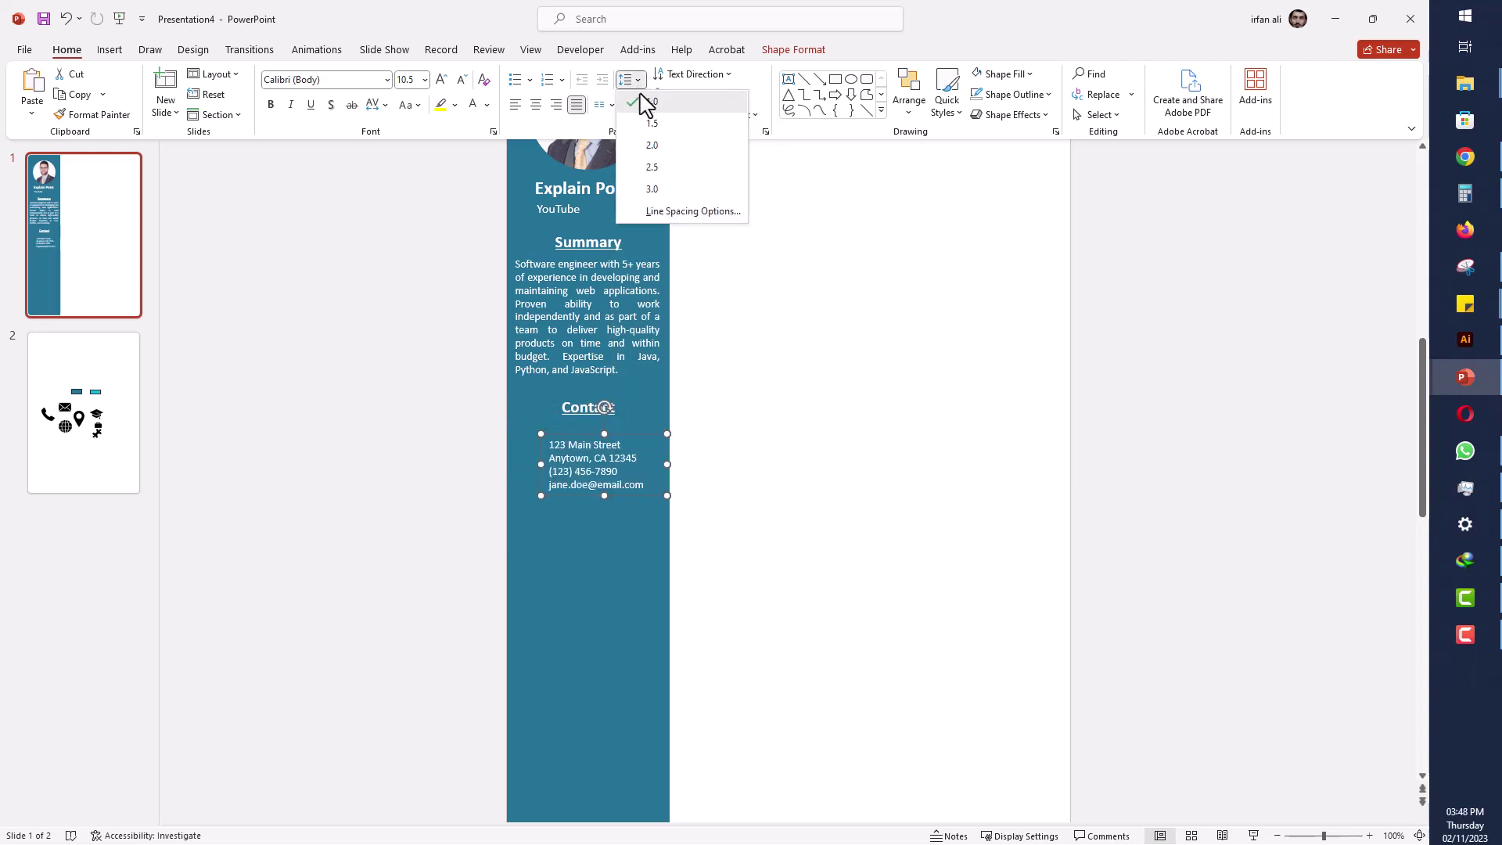
{"action": "left_click", "coordinate": [656, 148]}
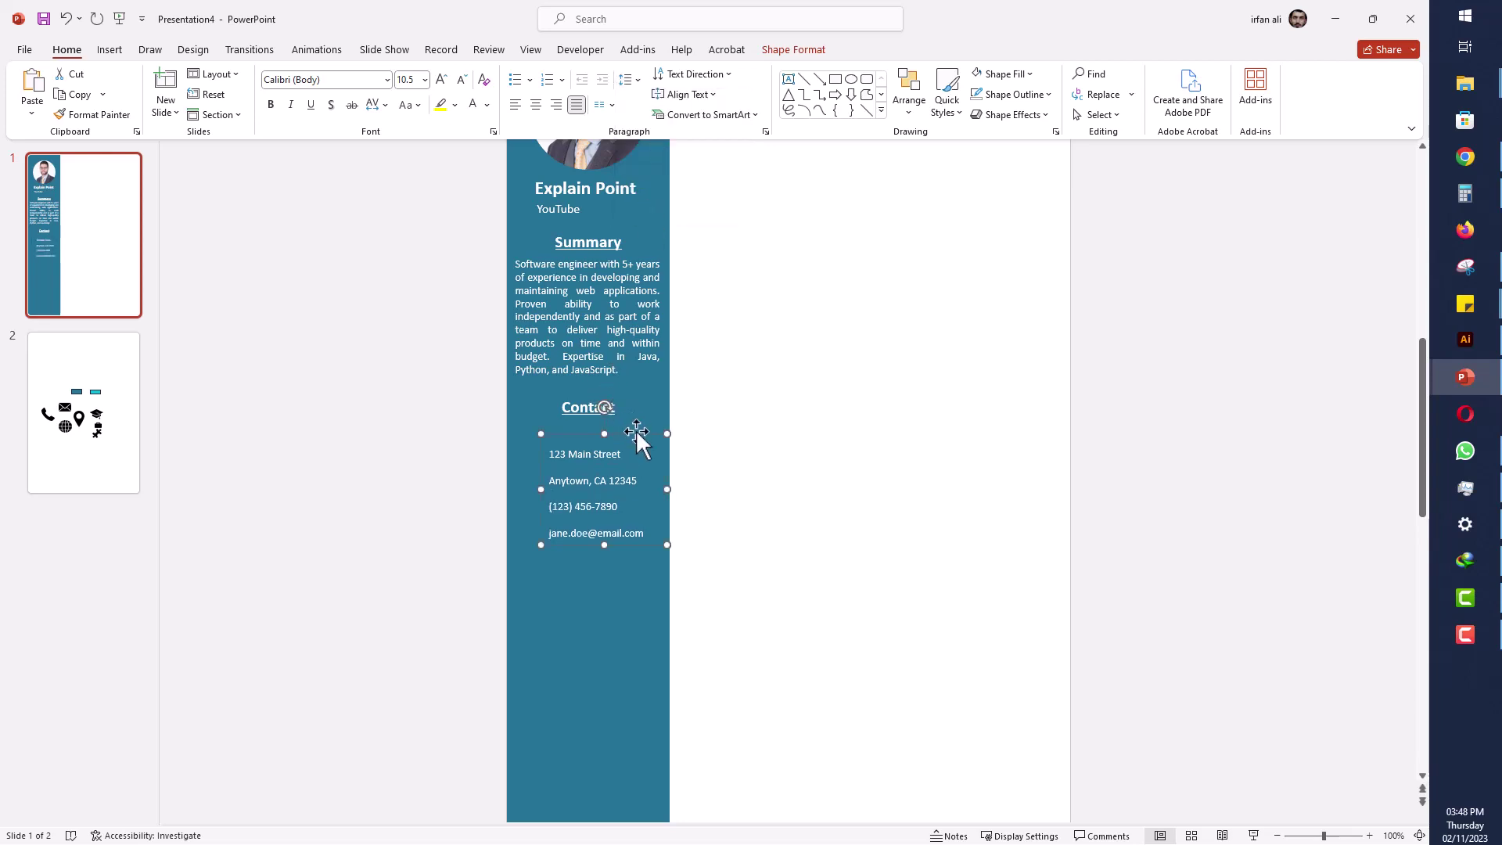
{"action": "left_click_drag", "start_coordinate": [631, 416], "coordinate": [630, 415]}
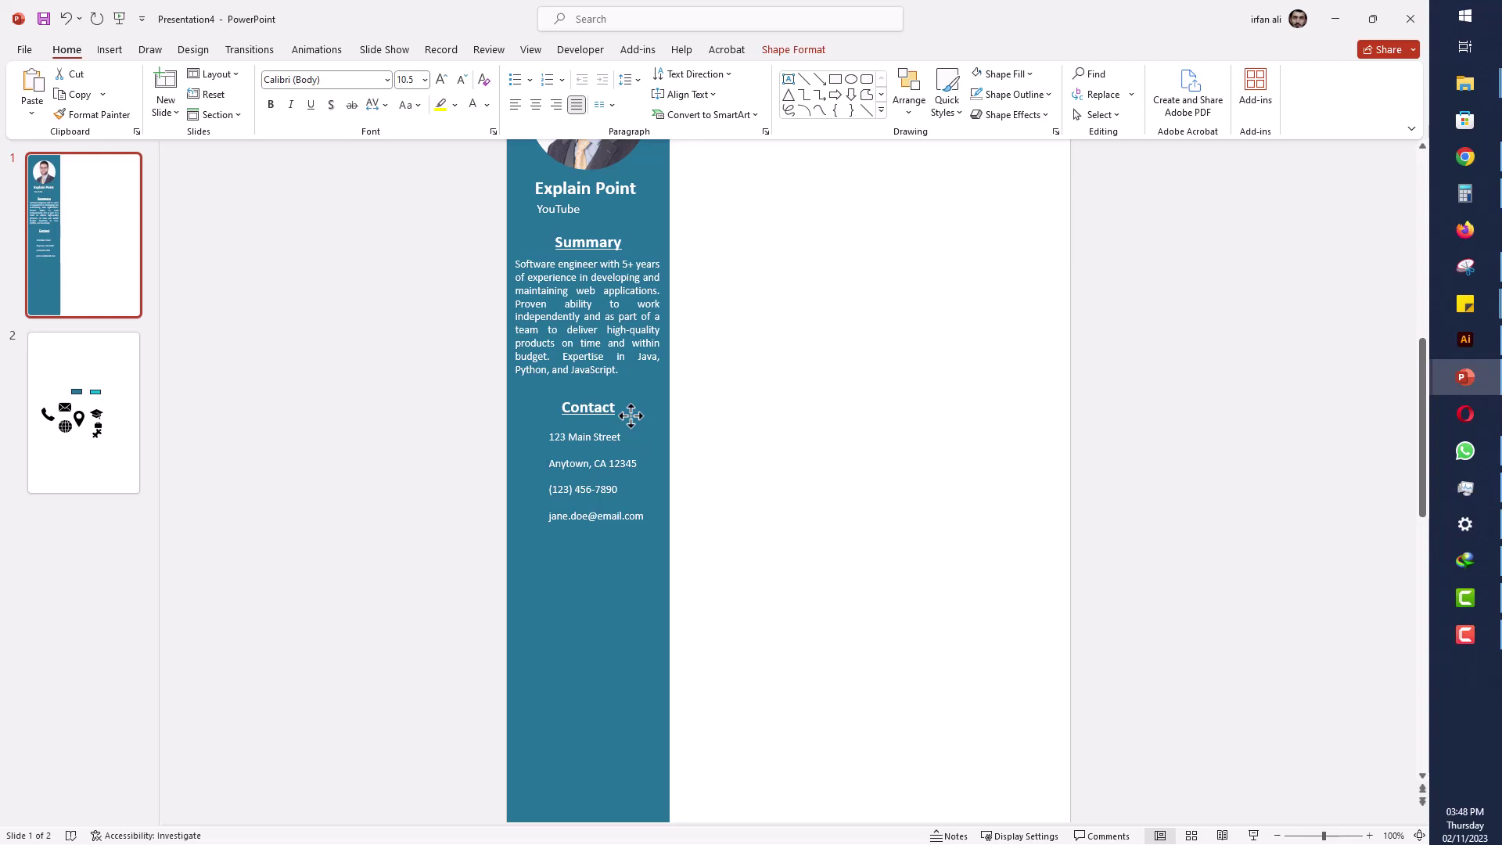
{"action": "left_click", "coordinate": [252, 489]}
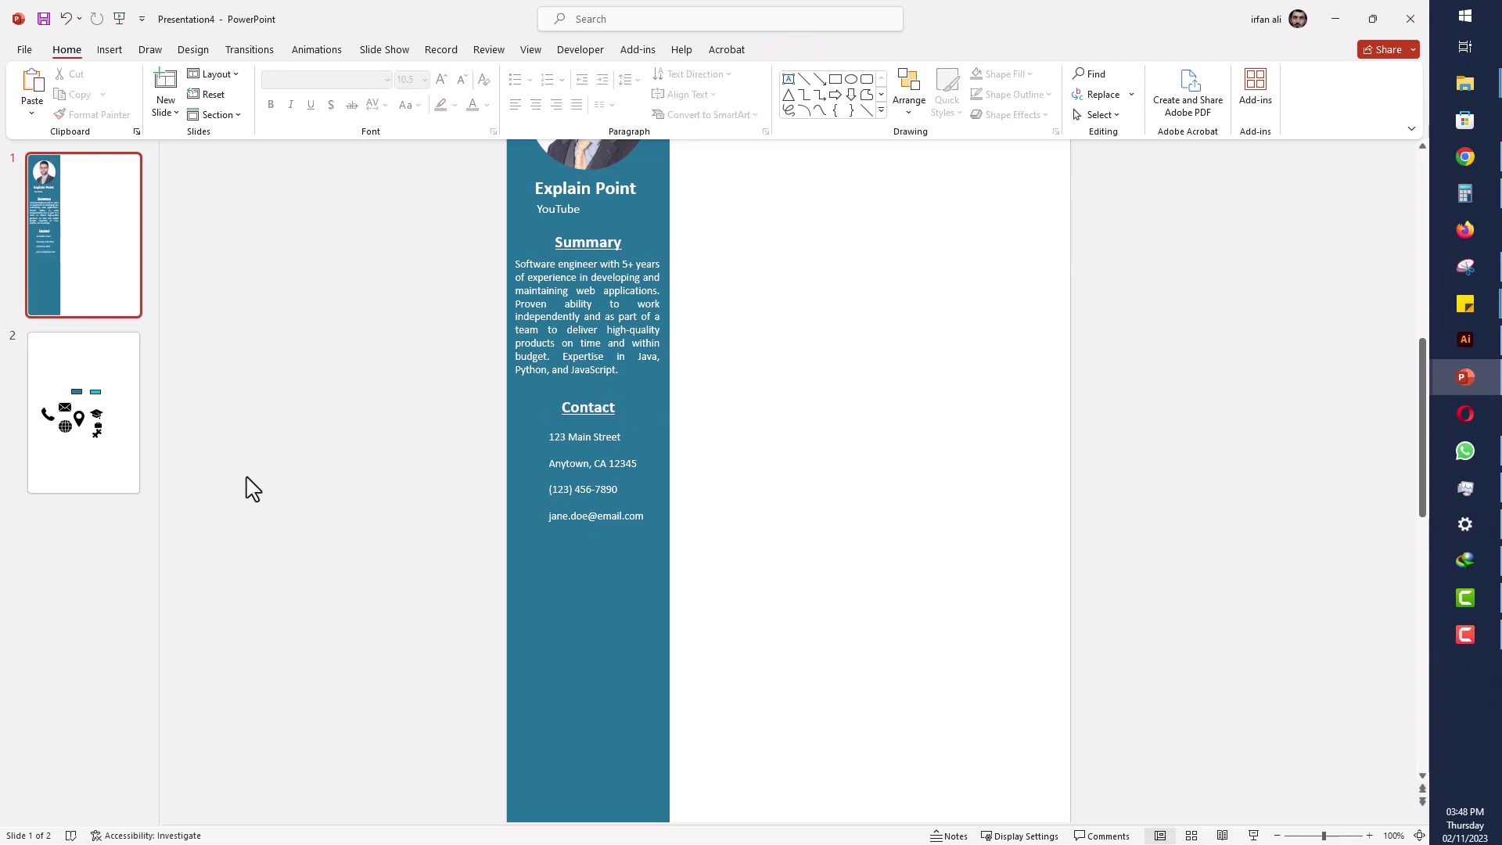
- Copy the phone, envelope and location pin icons from slide 2 and paste them onto slide 1
{"action": "left_click", "coordinate": [82, 454]}
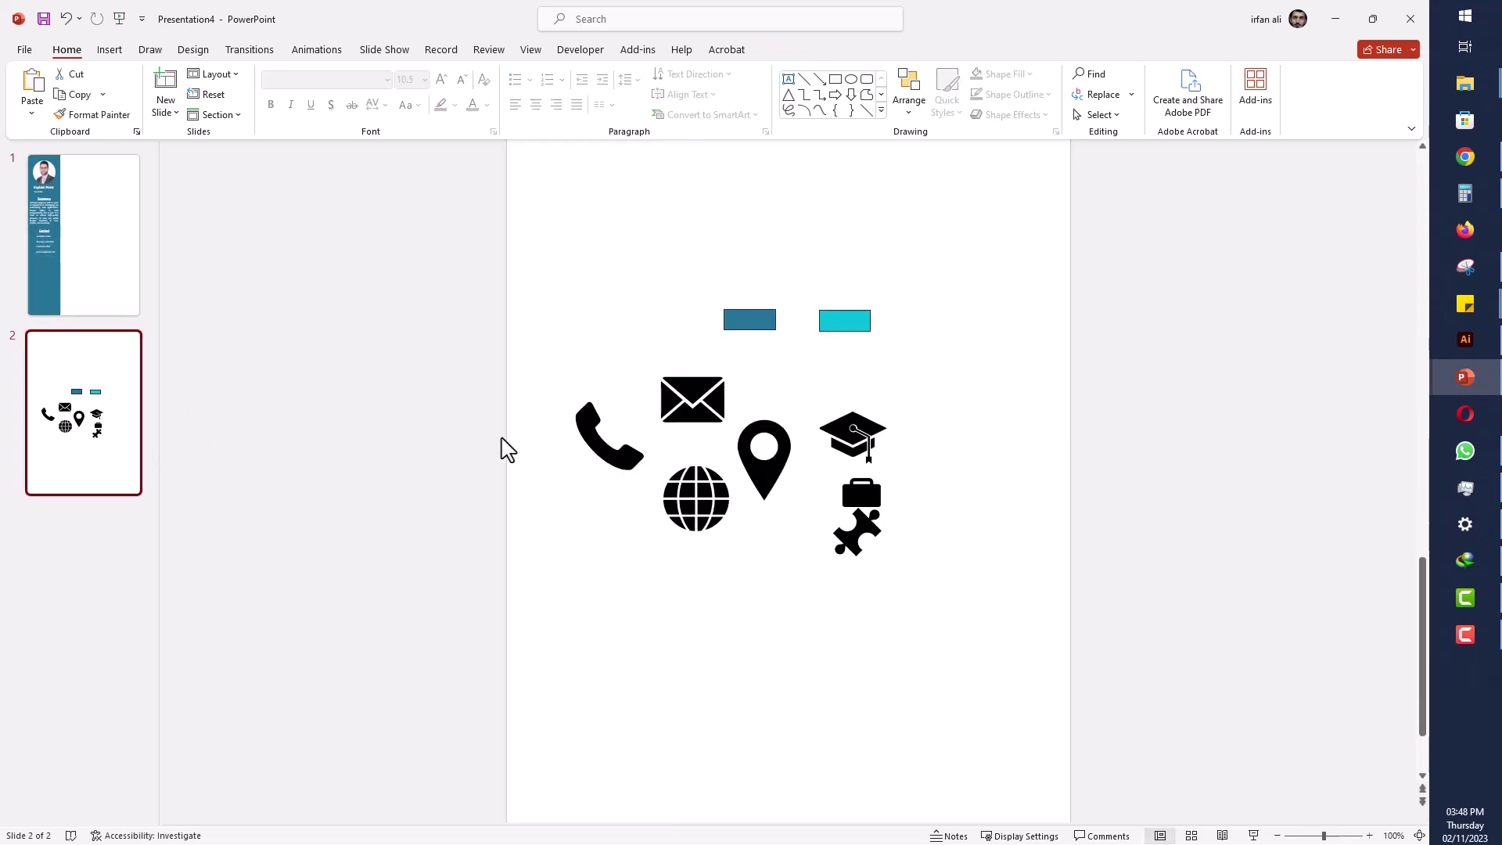
{"action": "left_click", "coordinate": [591, 446]}
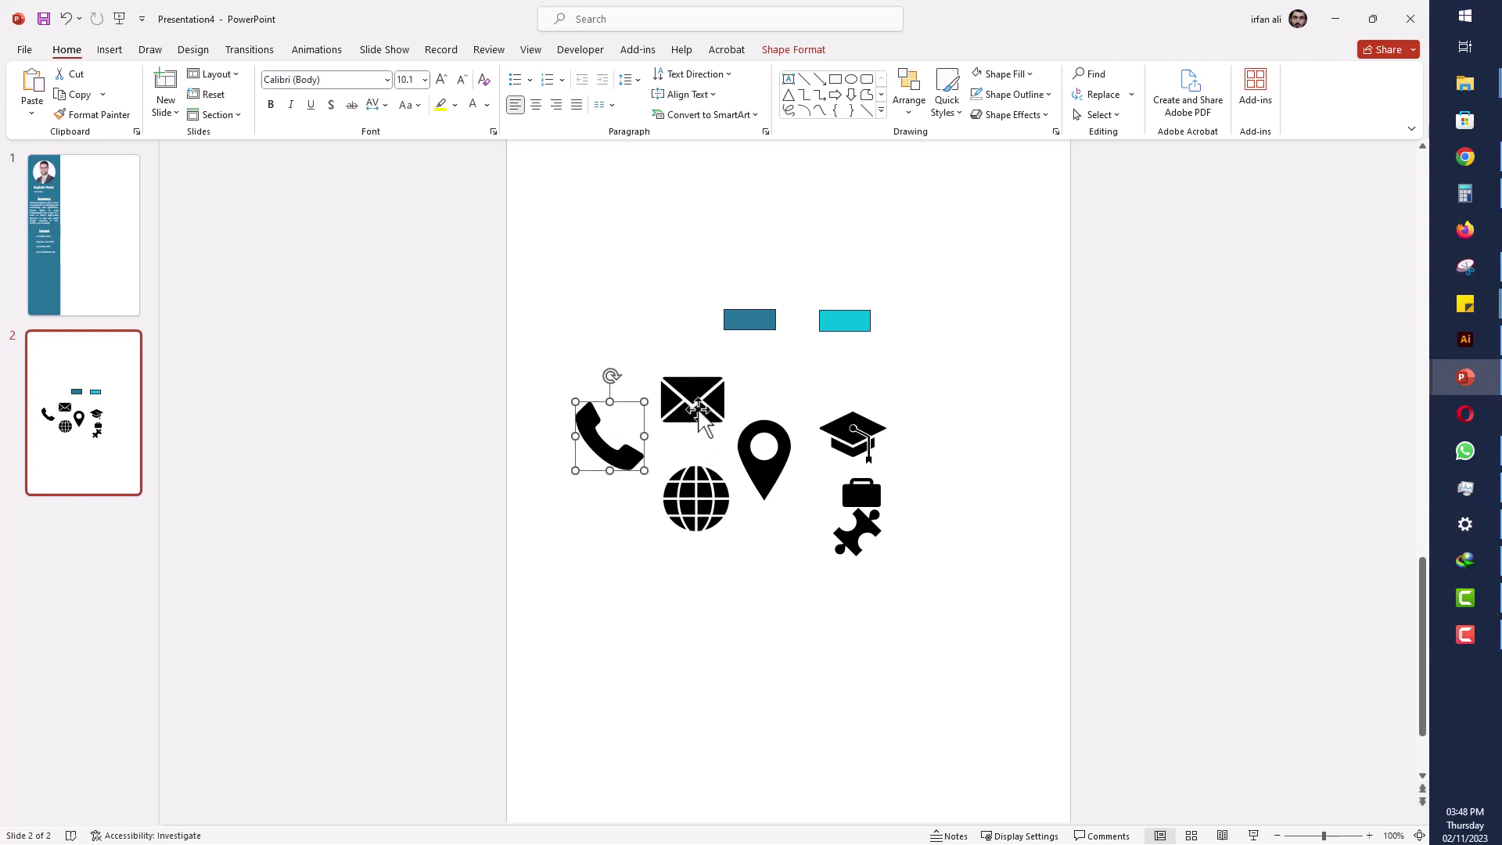
{"action": "left_click", "coordinate": [693, 400], "text": "shift"}
{"action": "left_click", "coordinate": [755, 478], "text": "shift"}
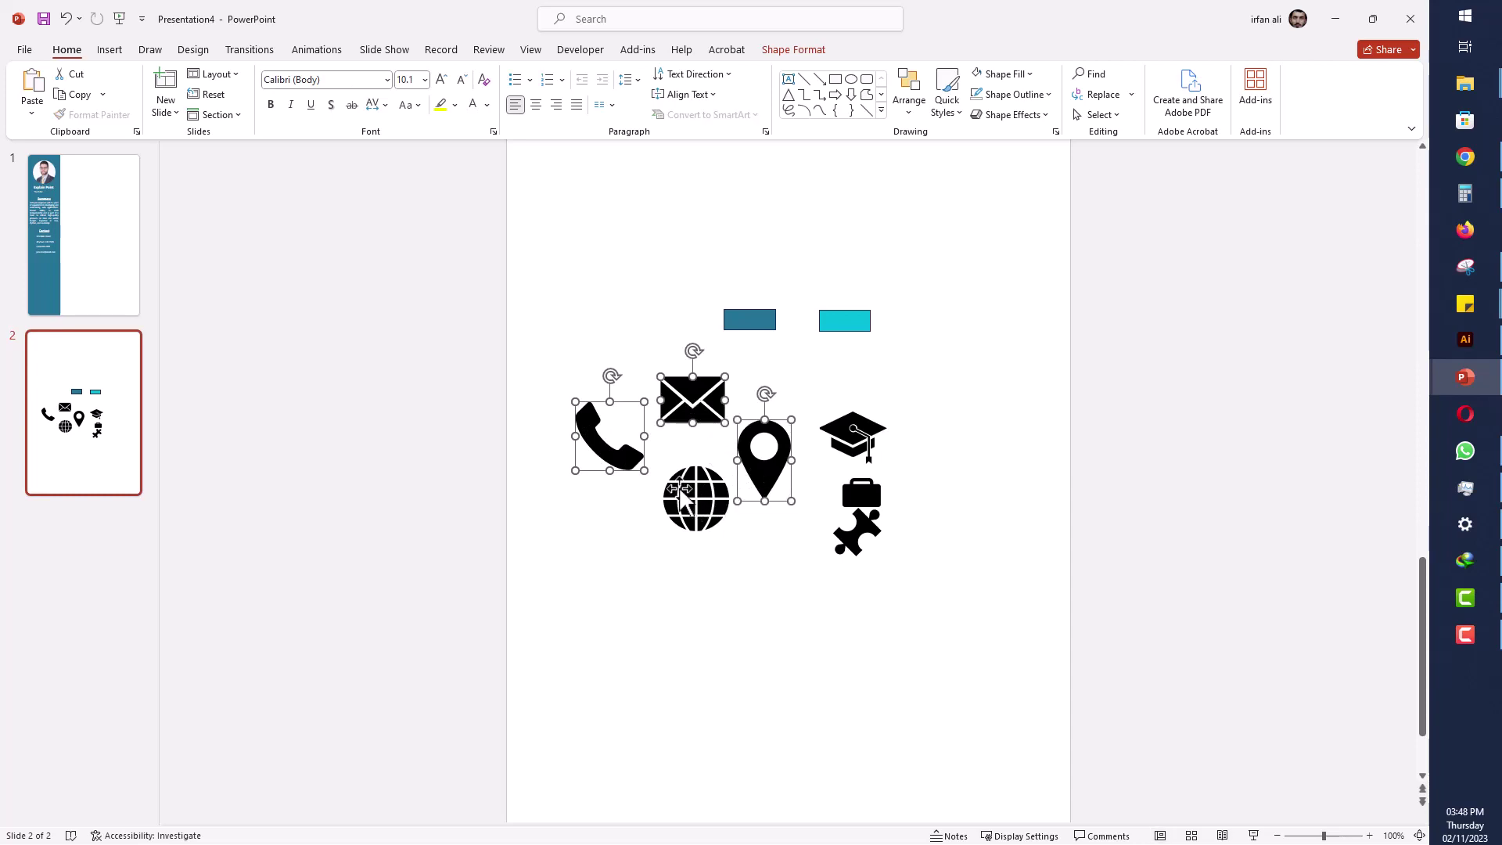
{"action": "left_click", "coordinate": [60, 303]}
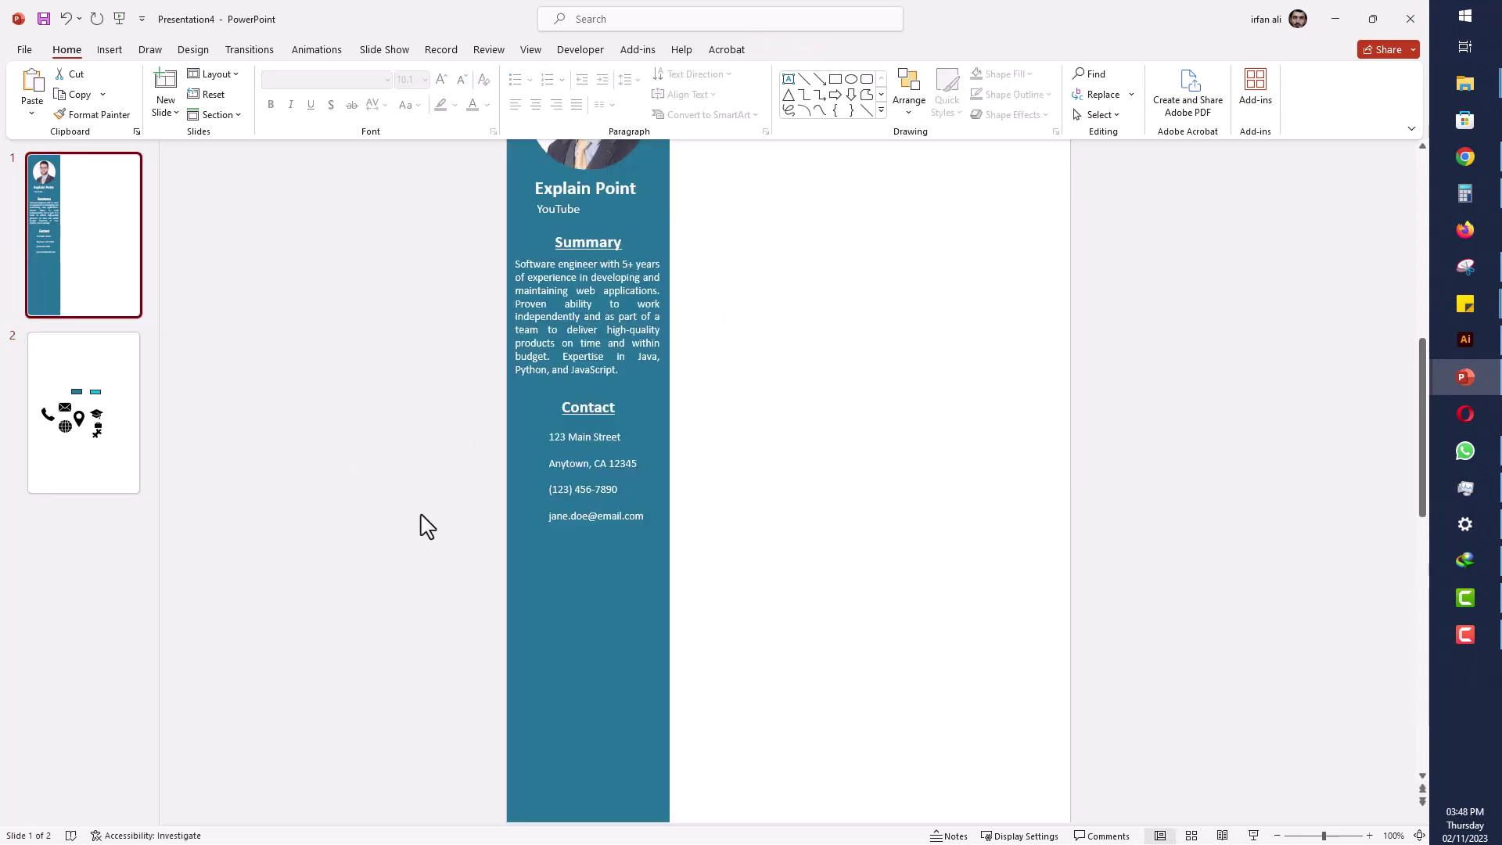
{"action": "key", "text": "ctrl+v"}
{"action": "left_click", "coordinate": [477, 530]}
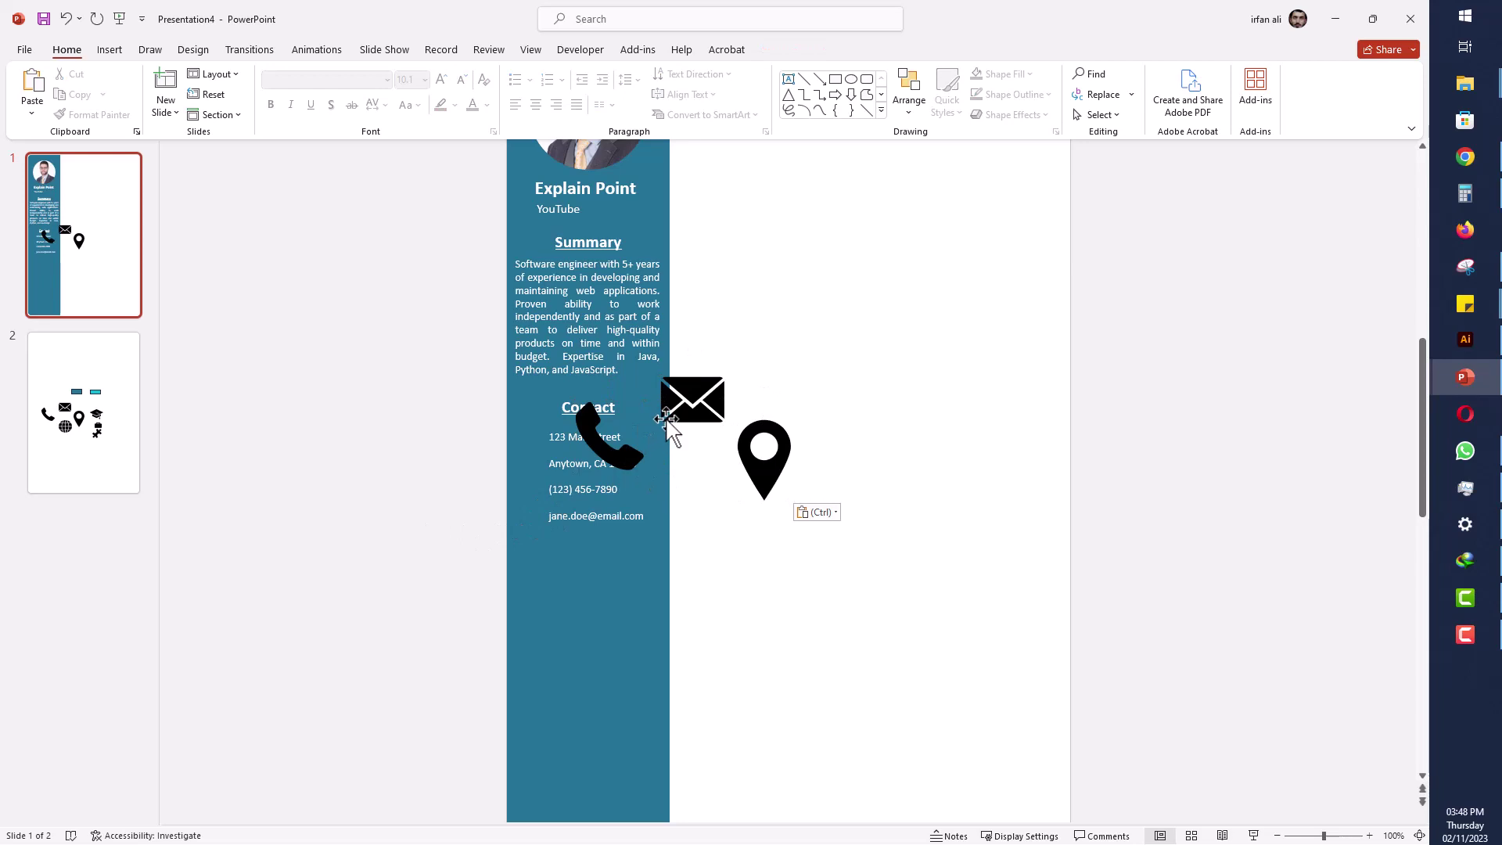
- Move the location pin icon beside the street address in the Contact section and shrink it to about the text's height
{"action": "left_click", "coordinate": [704, 410]}
{"action": "left_click_drag", "start_coordinate": [764, 468], "coordinate": [534, 468]}
{"action": "scroll", "coordinate": [540, 462], "scroll_direction": "up", "scroll_amount": 5}
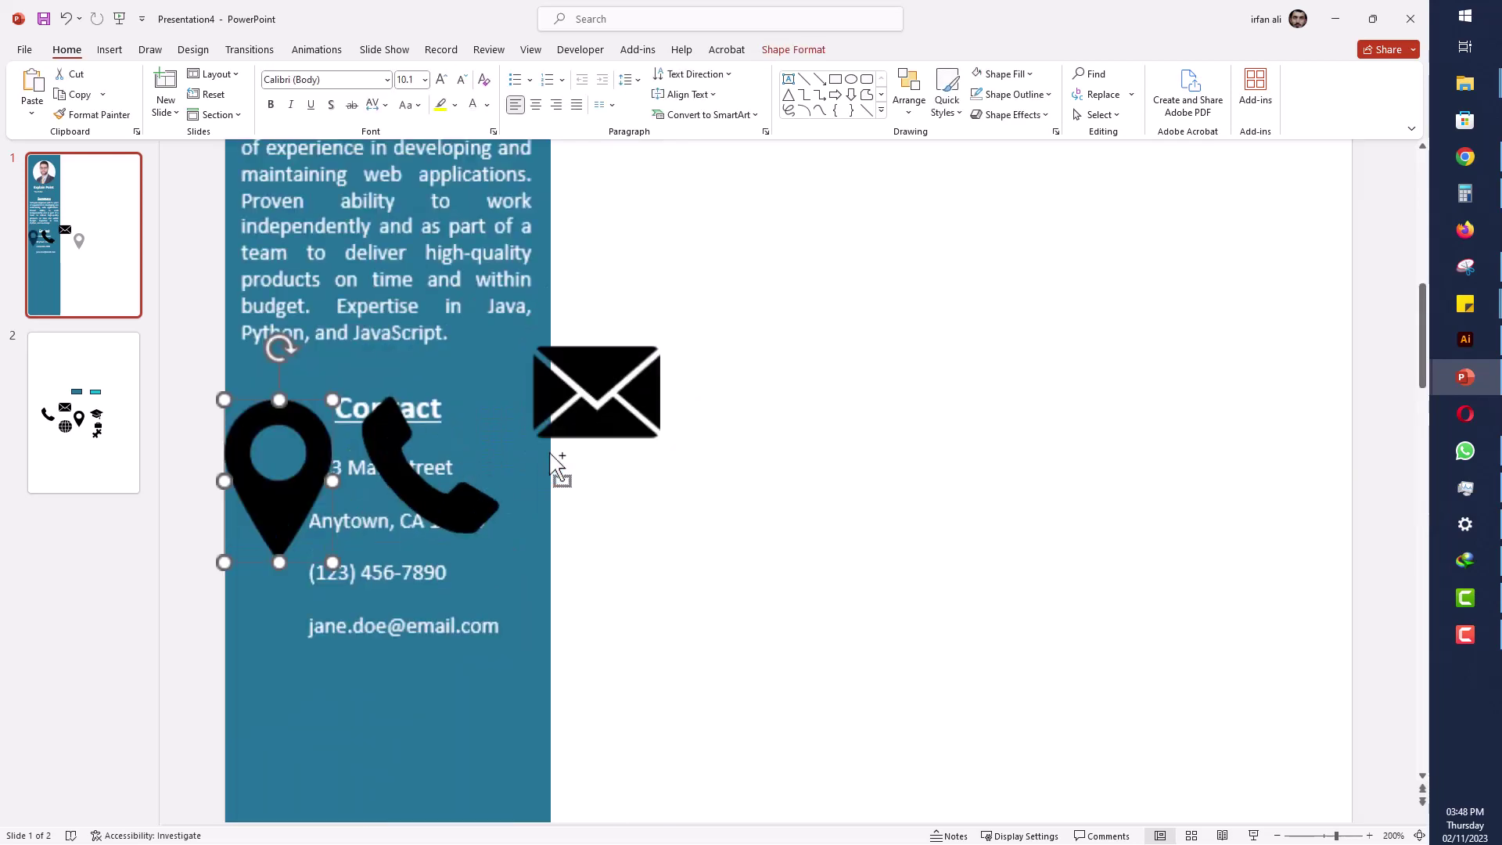
{"action": "mouse_move", "coordinate": [329, 562]}
{"action": "left_mouse_down"}
{"action": "mouse_move", "coordinate": [258, 453]}
{"action": "mouse_move", "coordinate": [286, 449]}
{"action": "mouse_move", "coordinate": [273, 468]}
{"action": "left_mouse_up"}
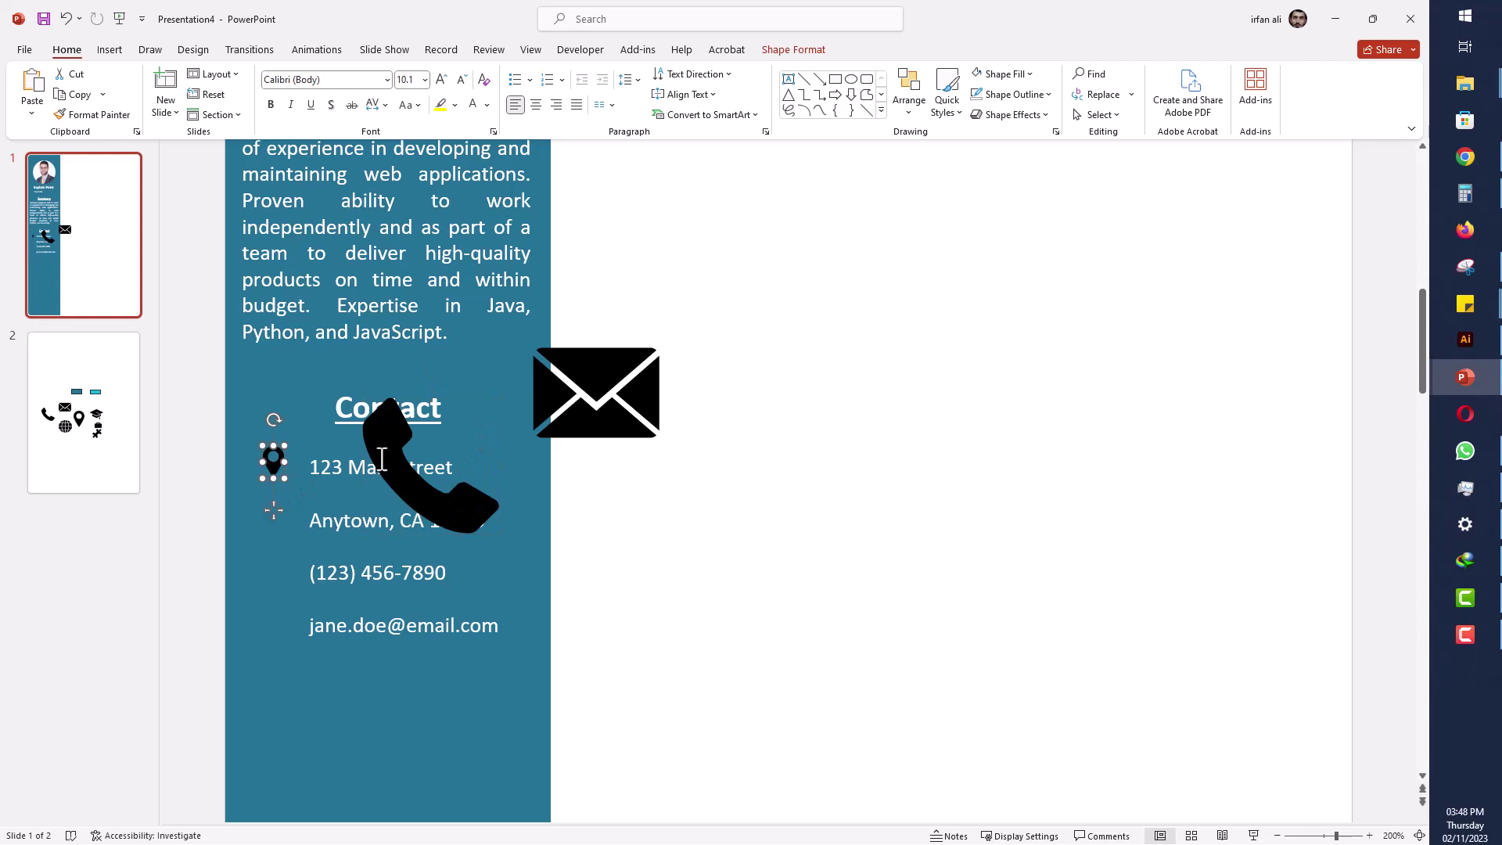
- Shrink the phone and envelope icons to about the text's height and place them beside the phone number and e-mail lines
{"action": "left_click", "coordinate": [792, 50]}
{"action": "left_click", "coordinate": [469, 501]}
{"action": "mouse_move", "coordinate": [497, 399]}
{"action": "left_mouse_down"}
{"action": "mouse_move", "coordinate": [412, 497]}
{"action": "mouse_move", "coordinate": [277, 570]}
{"action": "left_mouse_up"}
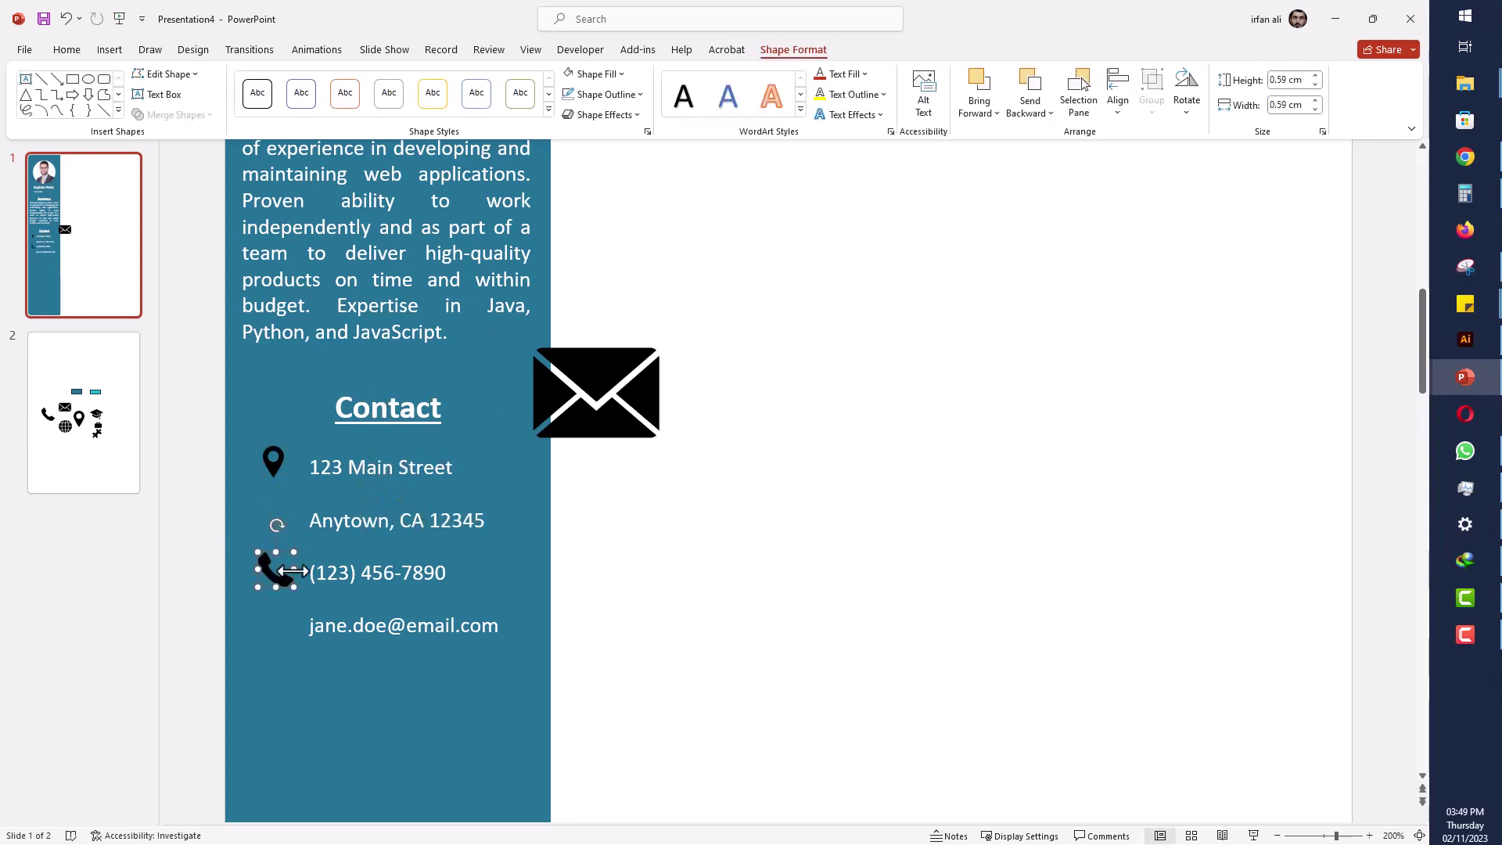
{"action": "left_click", "coordinate": [594, 385]}
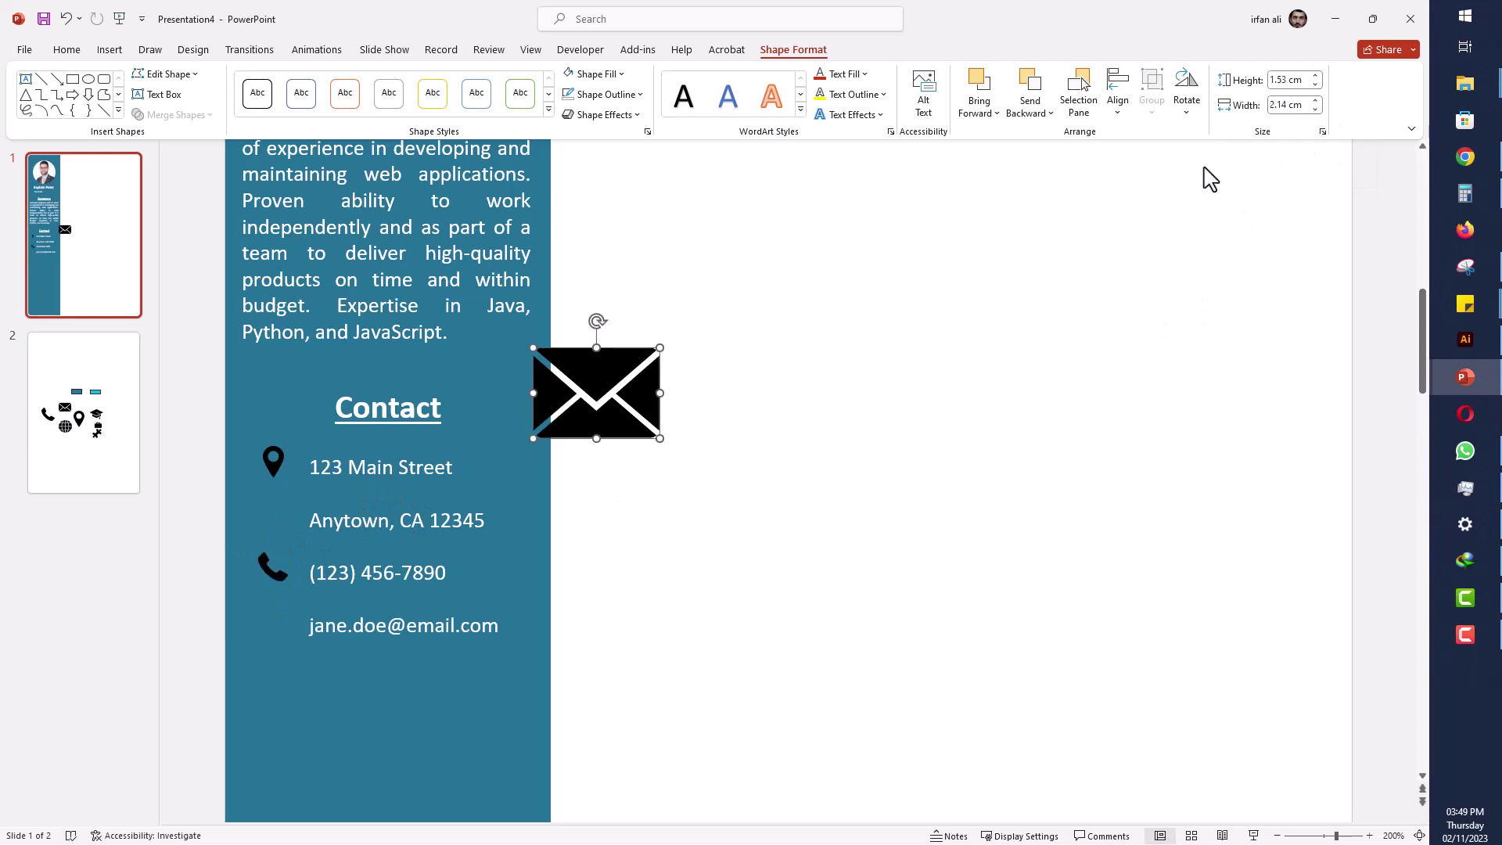
{"action": "left_click_drag", "start_coordinate": [659, 347], "coordinate": [272, 626]}
- Fill the location pin, phone and envelope icons in the Contact section with white
{"action": "left_click", "coordinate": [266, 571], "text": "shift"}
{"action": "left_click", "coordinate": [274, 516], "text": "shift"}
{"action": "left_click", "coordinate": [273, 463], "text": "shift"}
{"action": "left_click", "coordinate": [66, 50]}
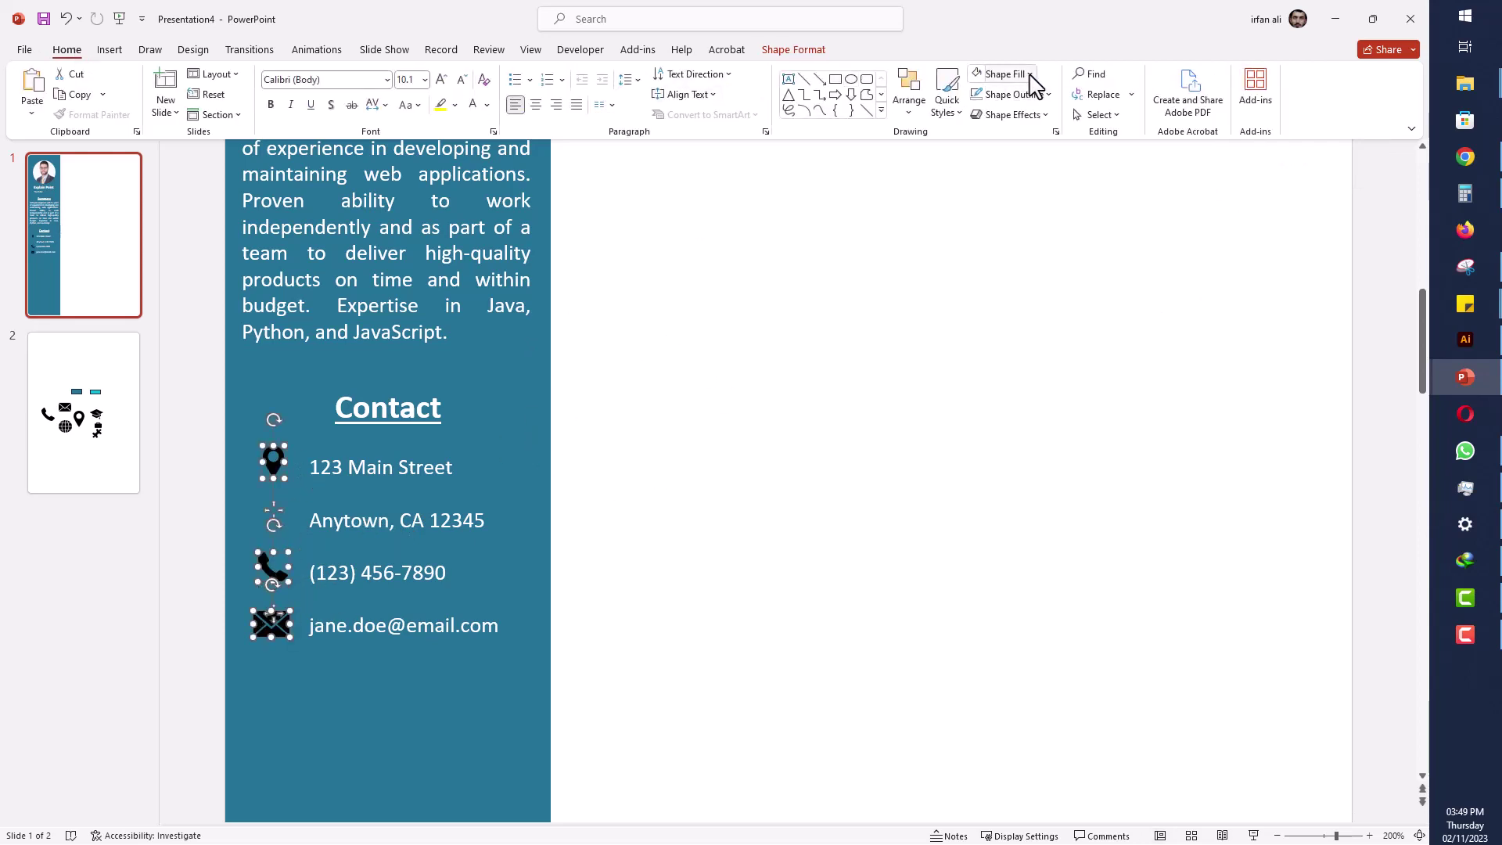
{"action": "left_click", "coordinate": [976, 79]}
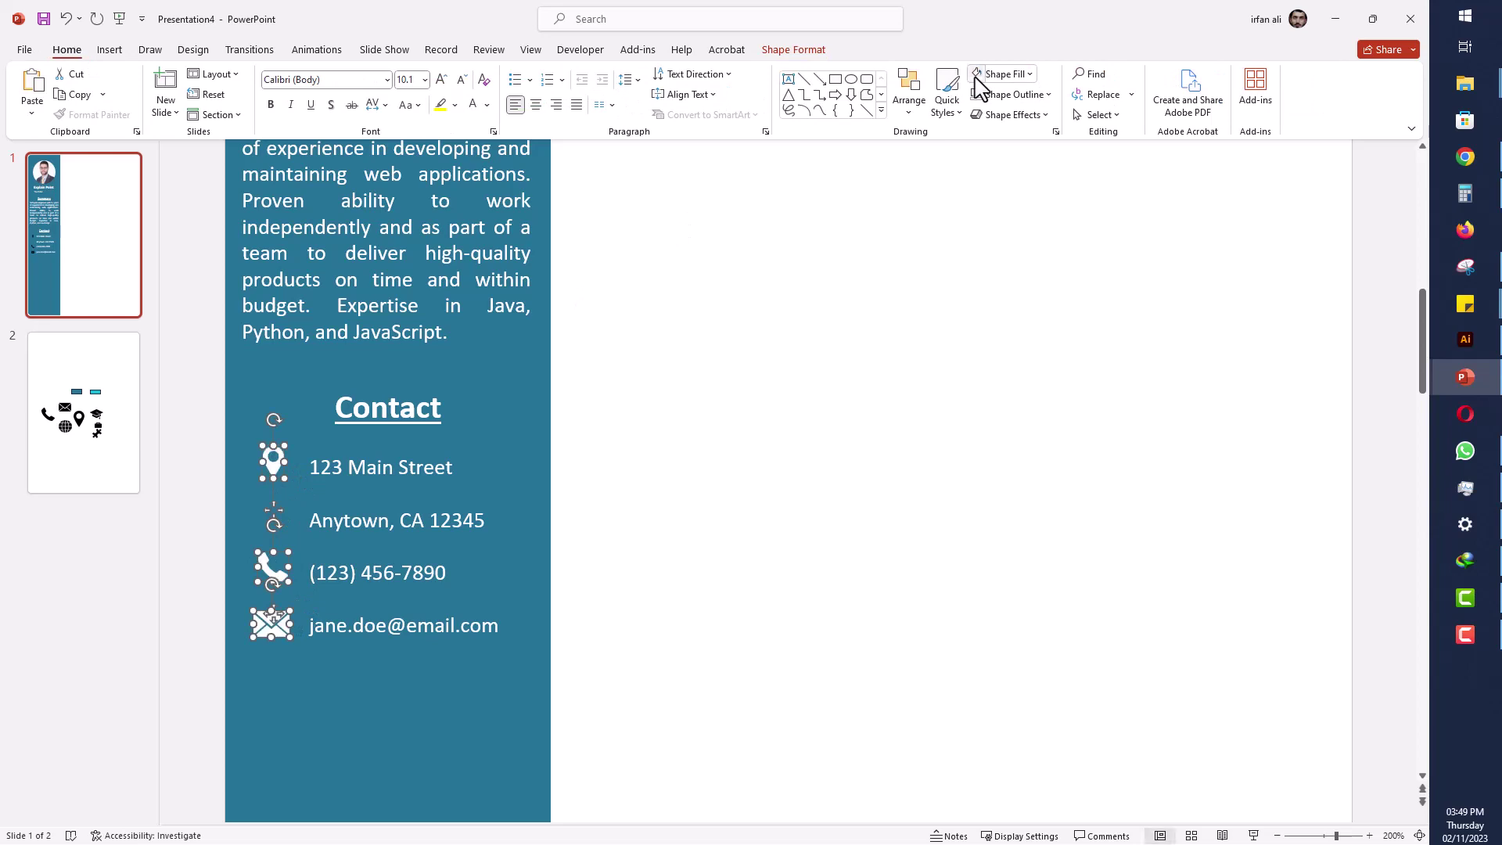
{"action": "left_click", "coordinate": [345, 472]}
{"action": "left_click", "coordinate": [575, 469]}
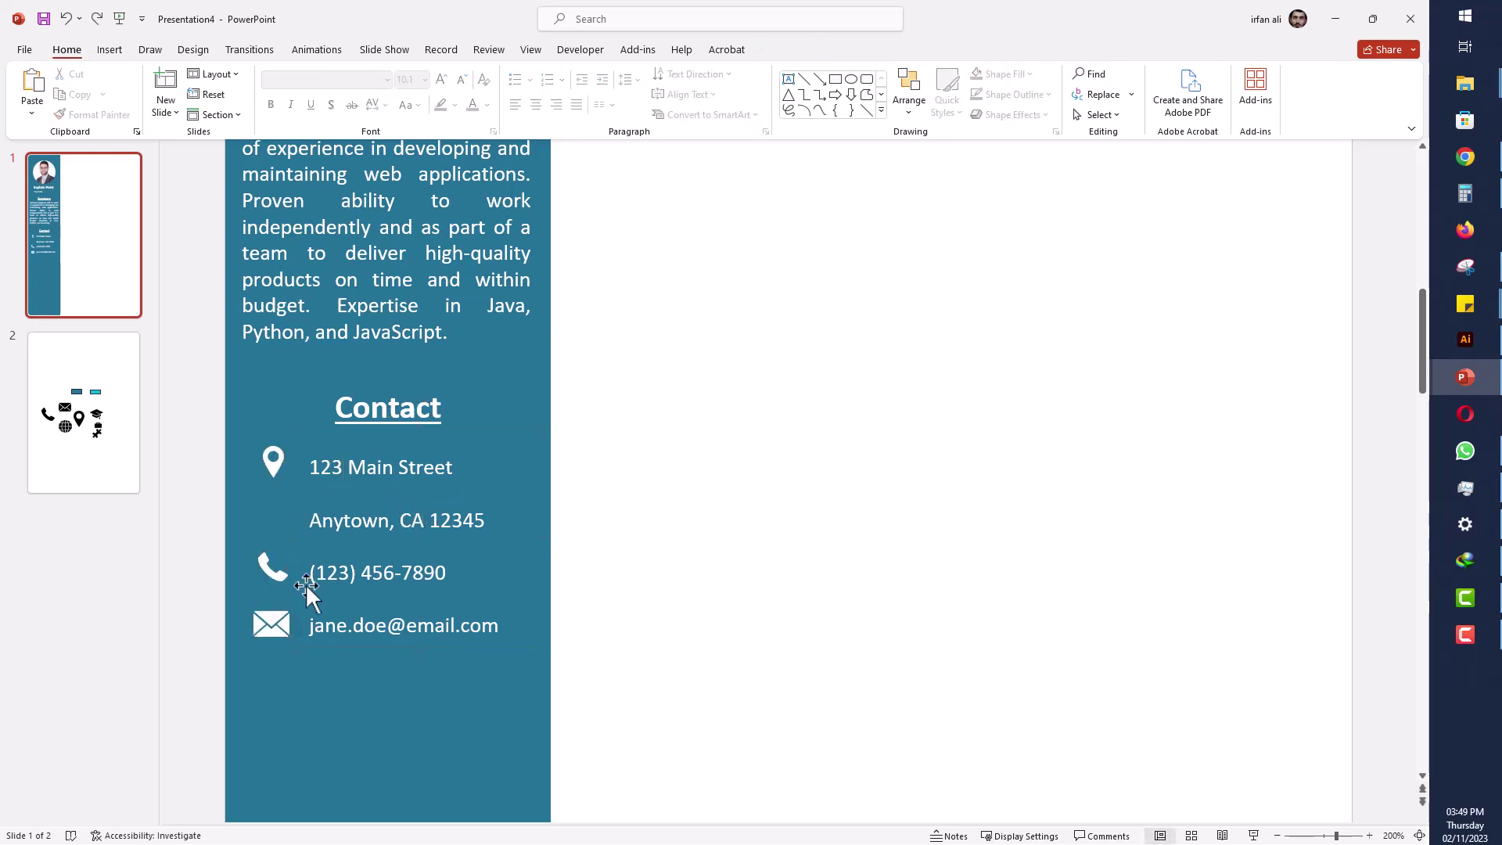
- Set the line spacing of the two address lines in the Contact section to exactly 10 pt
{"action": "left_click", "coordinate": [369, 541]}
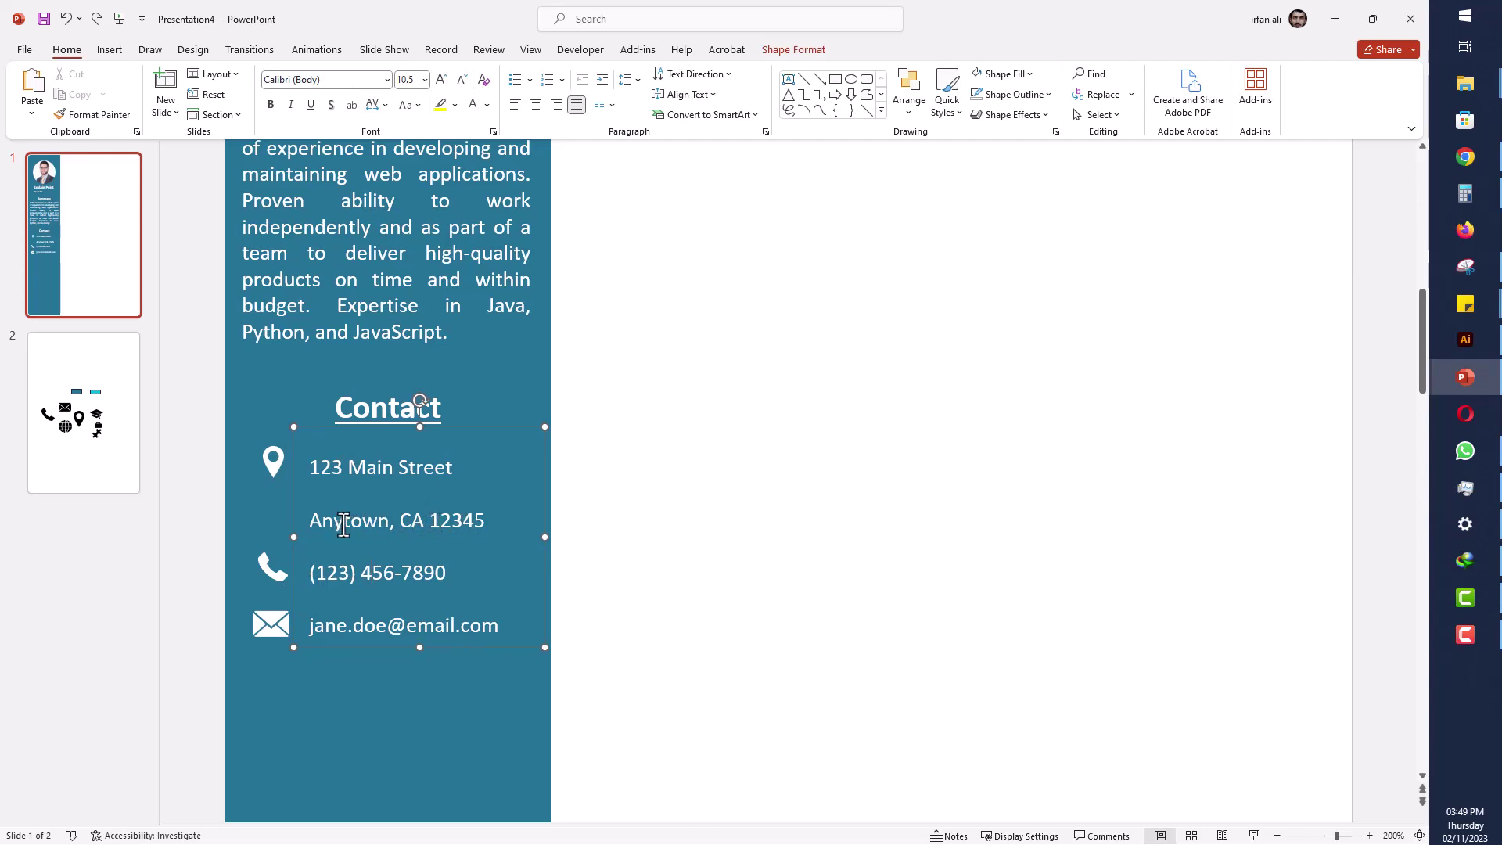
{"action": "left_click_drag", "start_coordinate": [343, 524], "coordinate": [312, 470]}
{"action": "right_click", "coordinate": [318, 467]}
{"action": "left_click", "coordinate": [366, 378]}
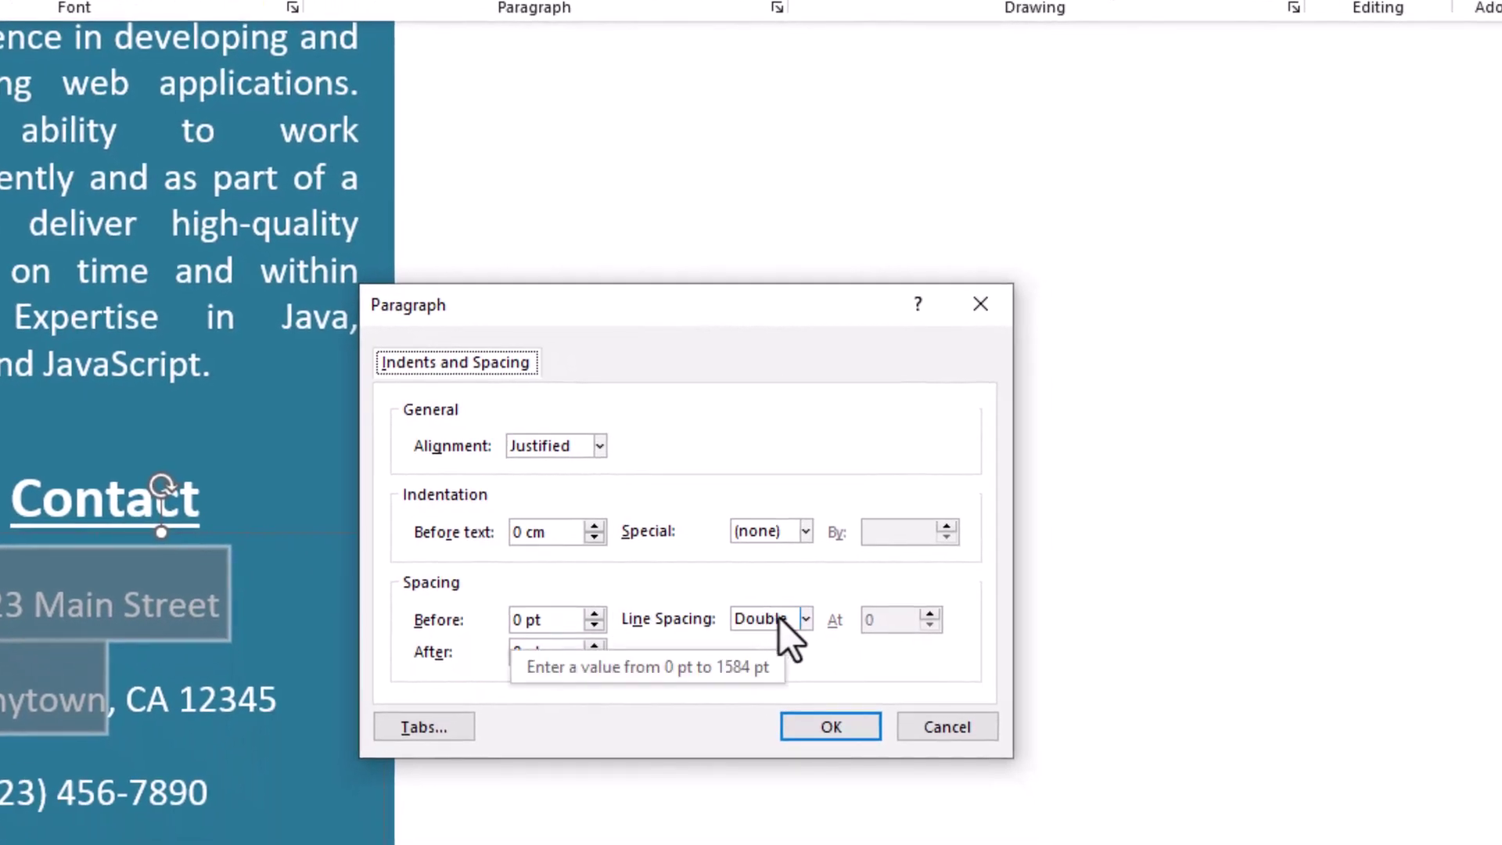
{"action": "left_click", "coordinate": [971, 738]}
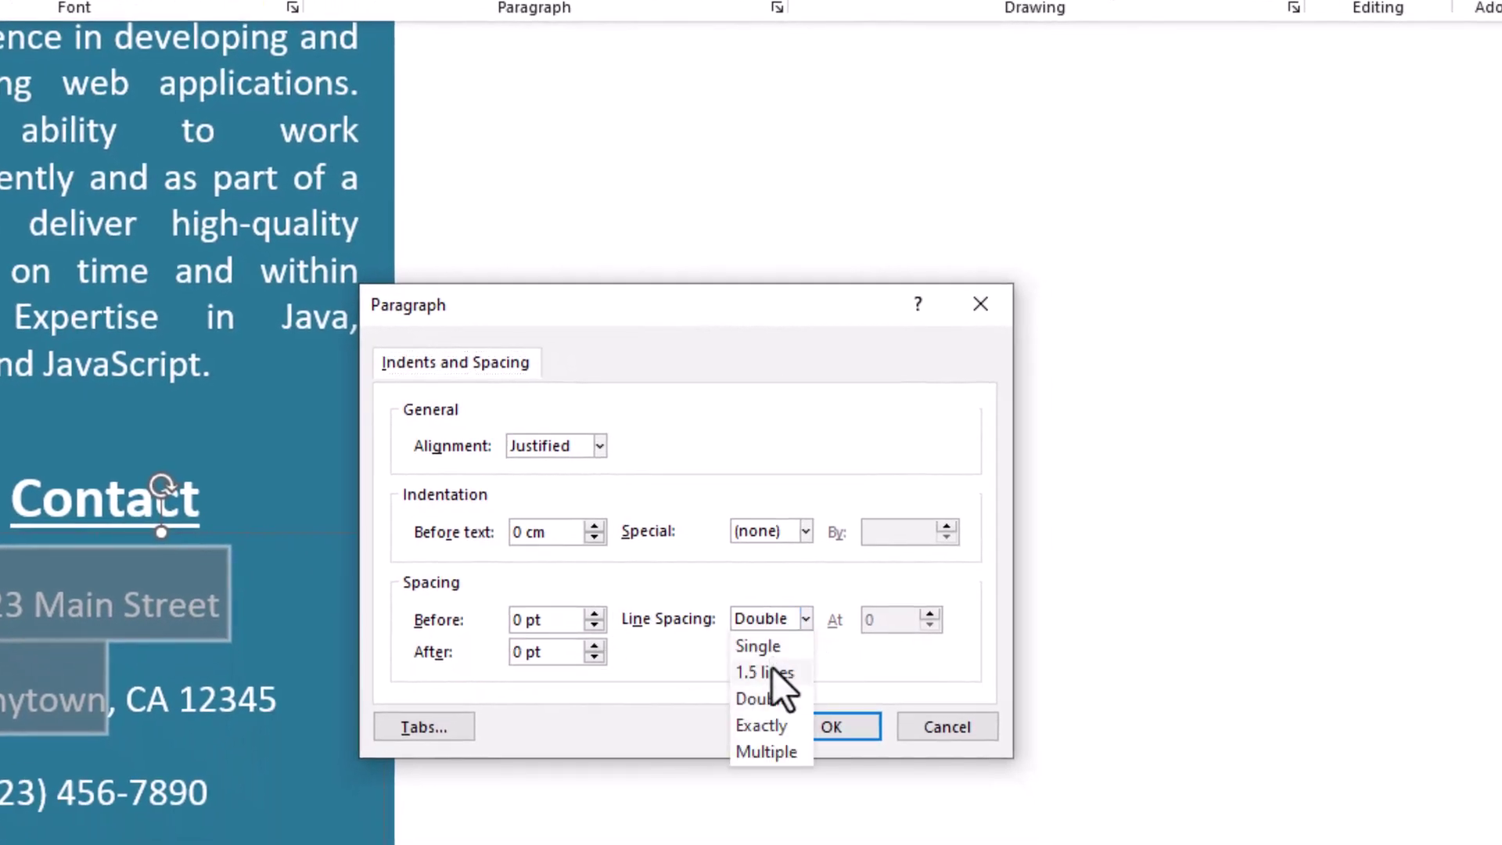
{"action": "left_click", "coordinate": [776, 726]}
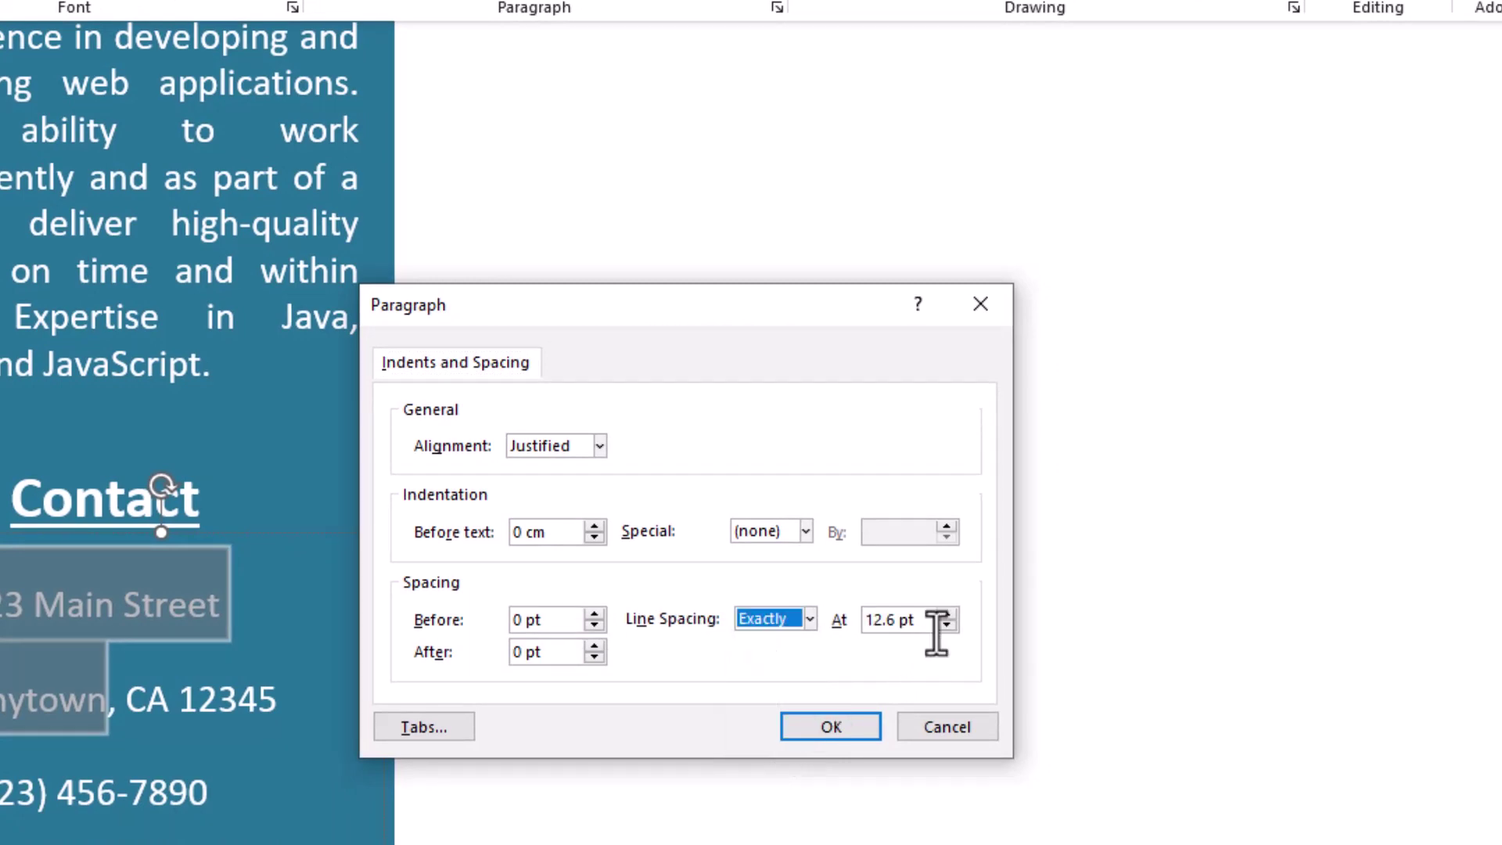
{"action": "left_click", "coordinate": [947, 626]}
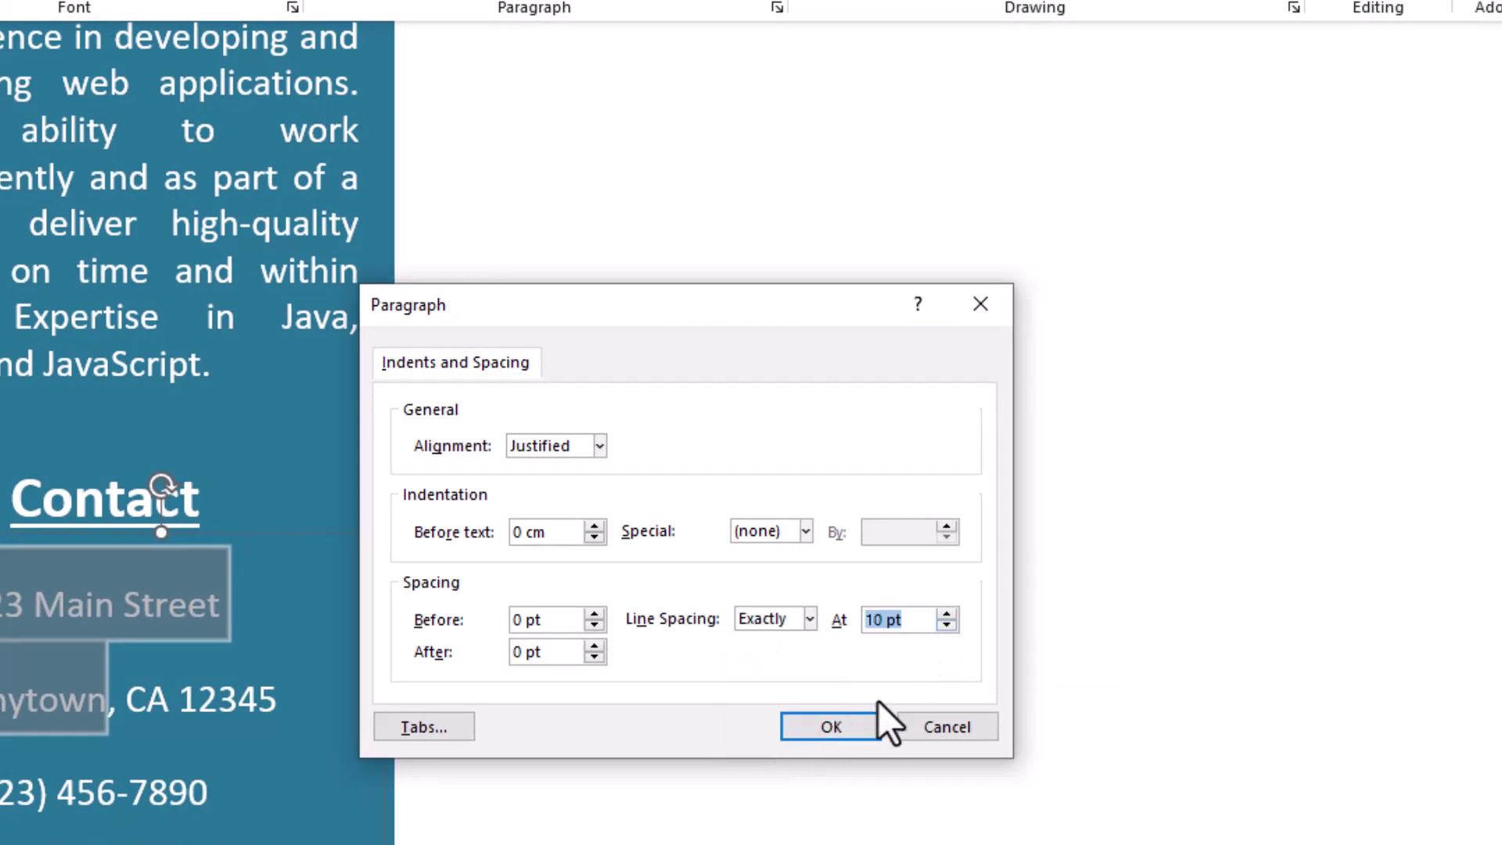
{"action": "left_click", "coordinate": [860, 726]}
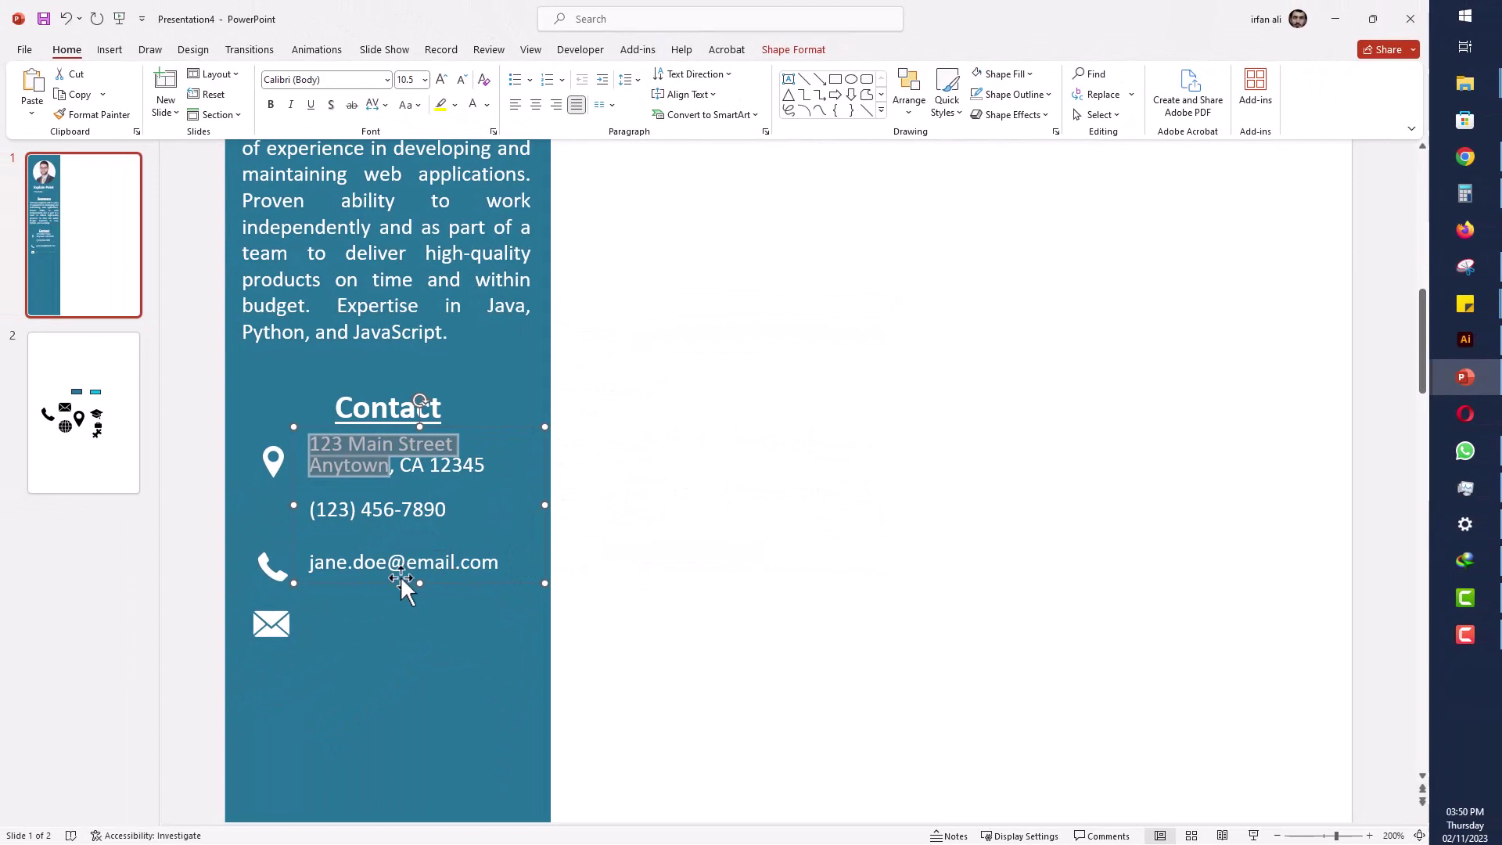
- Move the contact text box down slightly and reposition the phone and envelope icons beside their lines
{"action": "left_click", "coordinate": [401, 603]}
{"action": "left_click", "coordinate": [381, 581]}
{"action": "left_click_drag", "start_coordinate": [381, 582], "coordinate": [382, 600]}
{"action": "left_click_drag", "start_coordinate": [273, 568], "coordinate": [277, 573]}
{"action": "left_click_drag", "start_coordinate": [279, 631], "coordinate": [277, 587]}
- Align the location pin, phone and envelope icons on a common vertical centre line
{"action": "left_click", "coordinate": [274, 526], "text": "shift"}
{"action": "left_click", "coordinate": [273, 459], "text": "shift"}
{"action": "left_click", "coordinate": [794, 49]}
{"action": "left_click", "coordinate": [1118, 94]}
{"action": "left_click", "coordinate": [1144, 157]}
{"action": "key", "text": "Escape"}
{"action": "key", "text": "alt+Tab"}
- Copy the Contact heading below the contact details, change its text to "Professional Skills" and widen the box to fit one line
{"action": "left_click", "coordinate": [402, 418]}
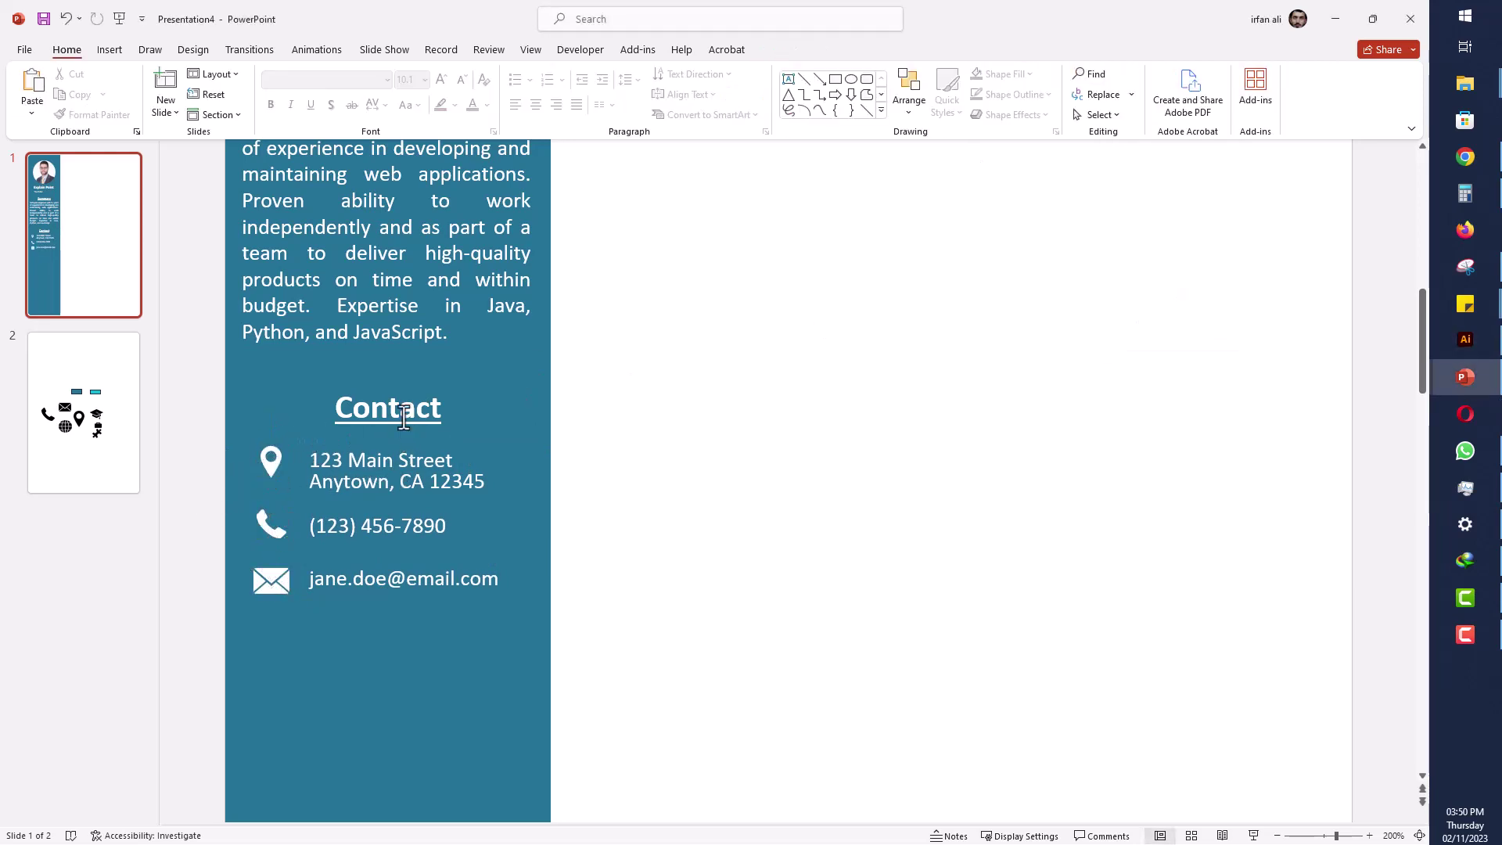
{"action": "left_click_drag", "start_coordinate": [411, 434], "coordinate": [382, 739]}
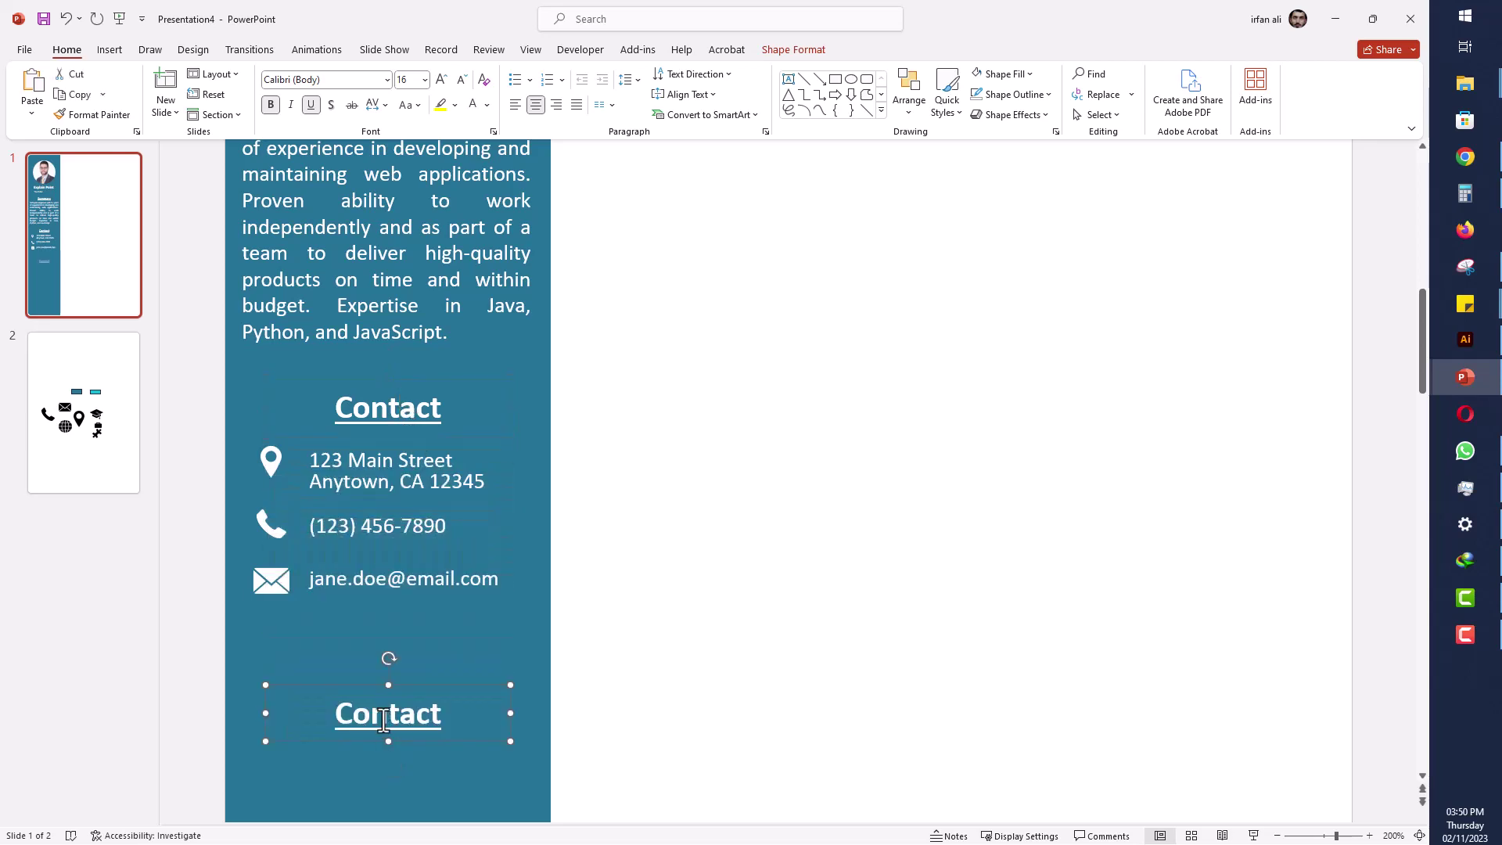
{"action": "double_click", "coordinate": [380, 716]}
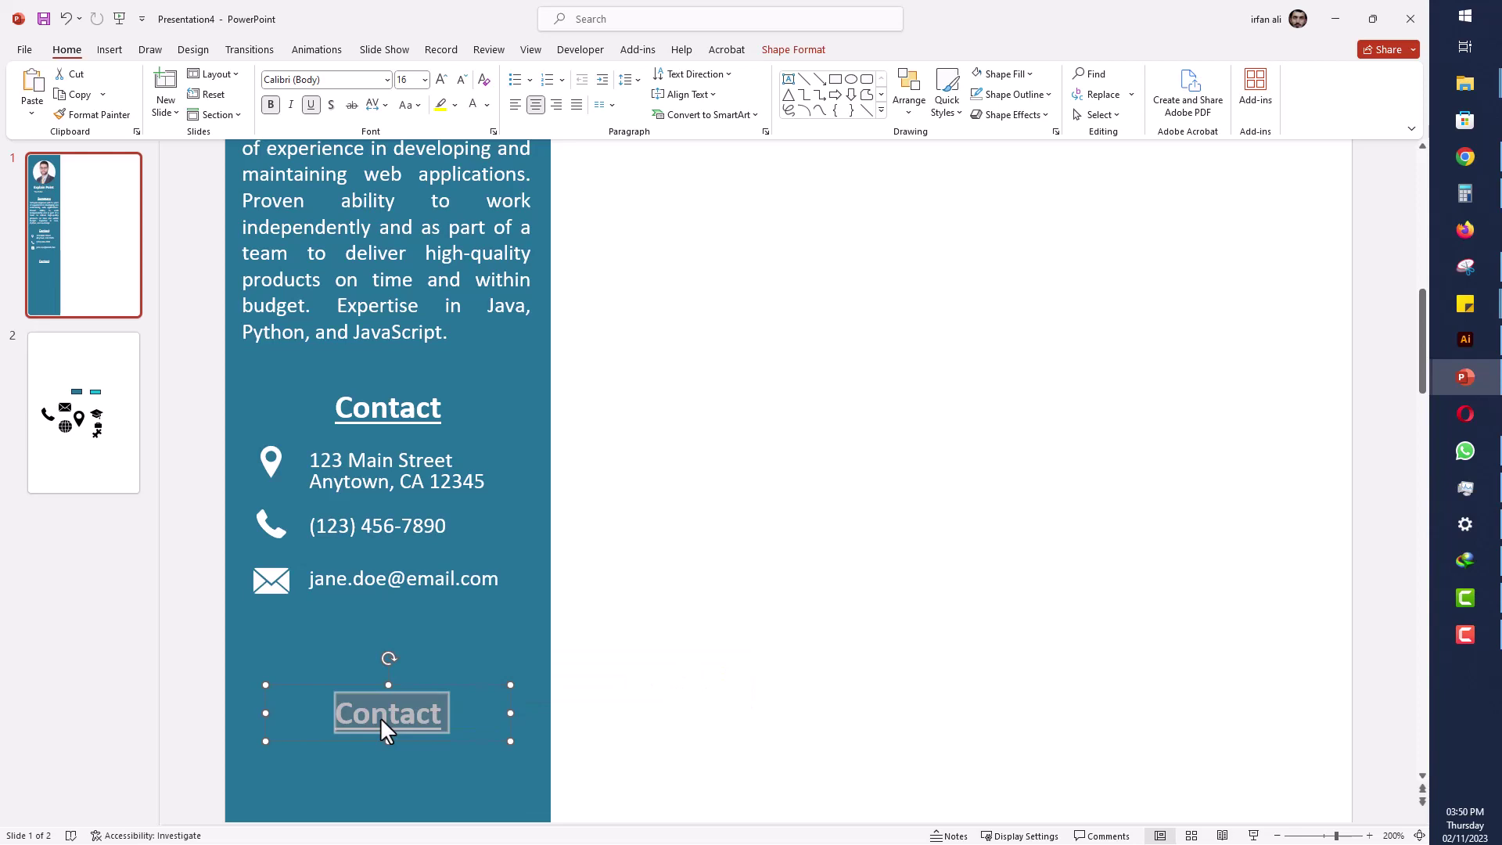
{"action": "type", "text": "Professional Skills"}
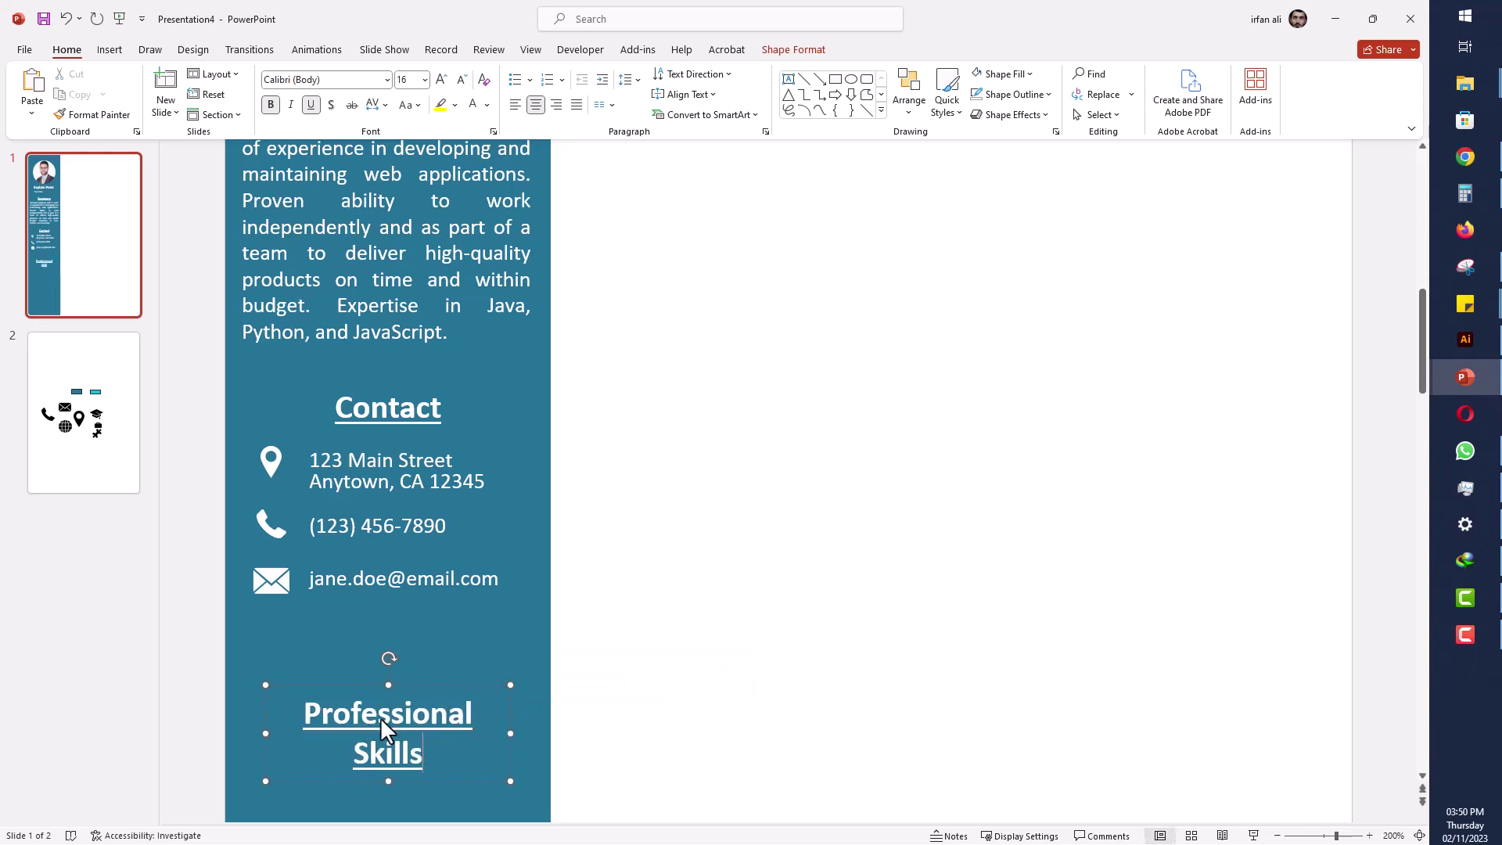
{"action": "left_click_drag", "start_coordinate": [510, 740], "coordinate": [543, 733]}
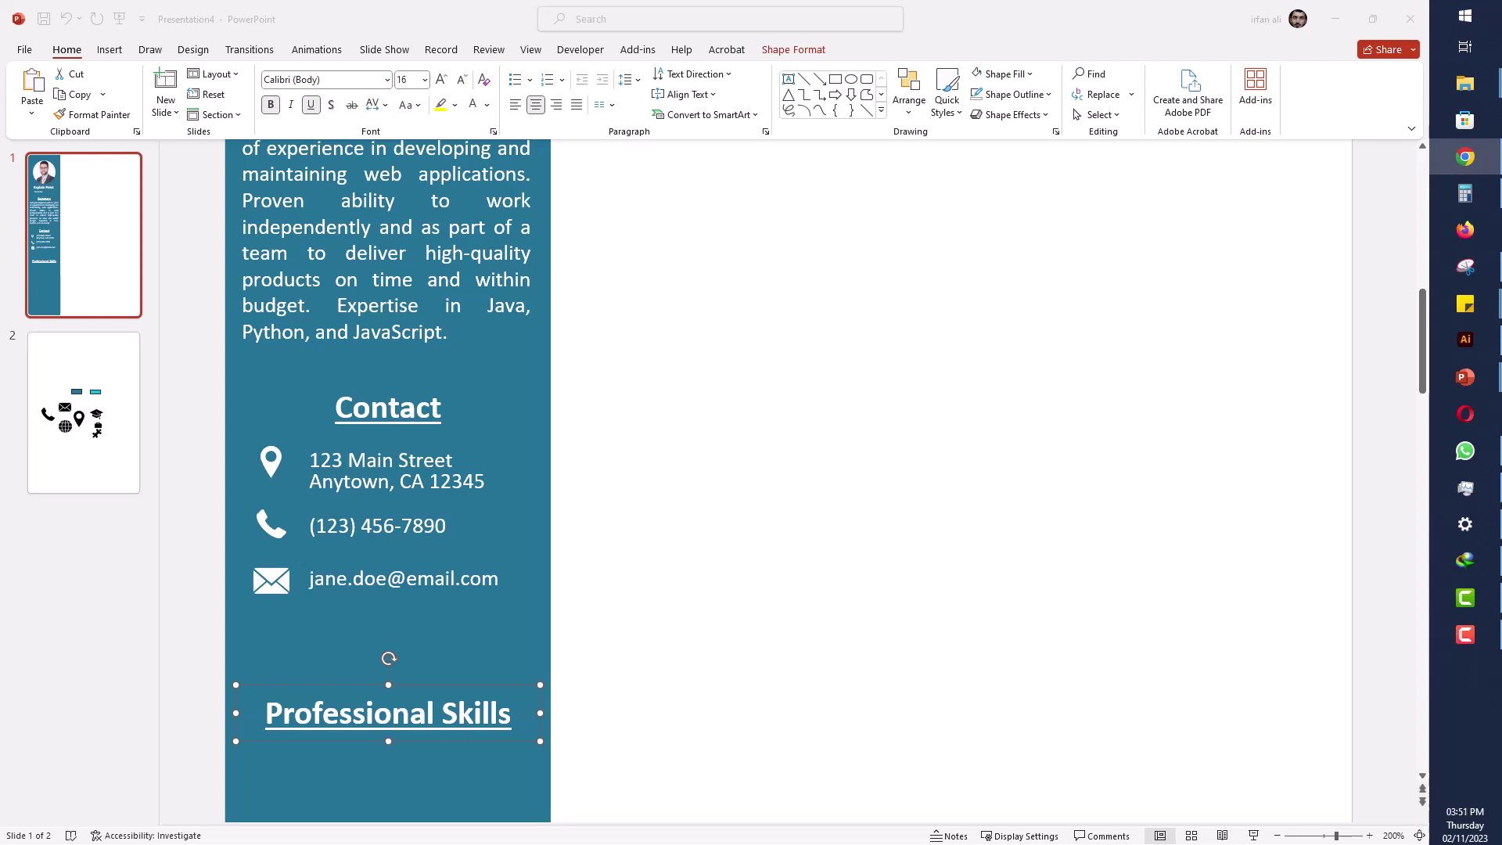
- Copy the contact details text box below the Professional Skills heading and replace its text with the lines Skill 1, Skill 2 and Skill 3
{"action": "scroll", "coordinate": [205, 668], "scroll_direction": "down", "scroll_amount": 2}
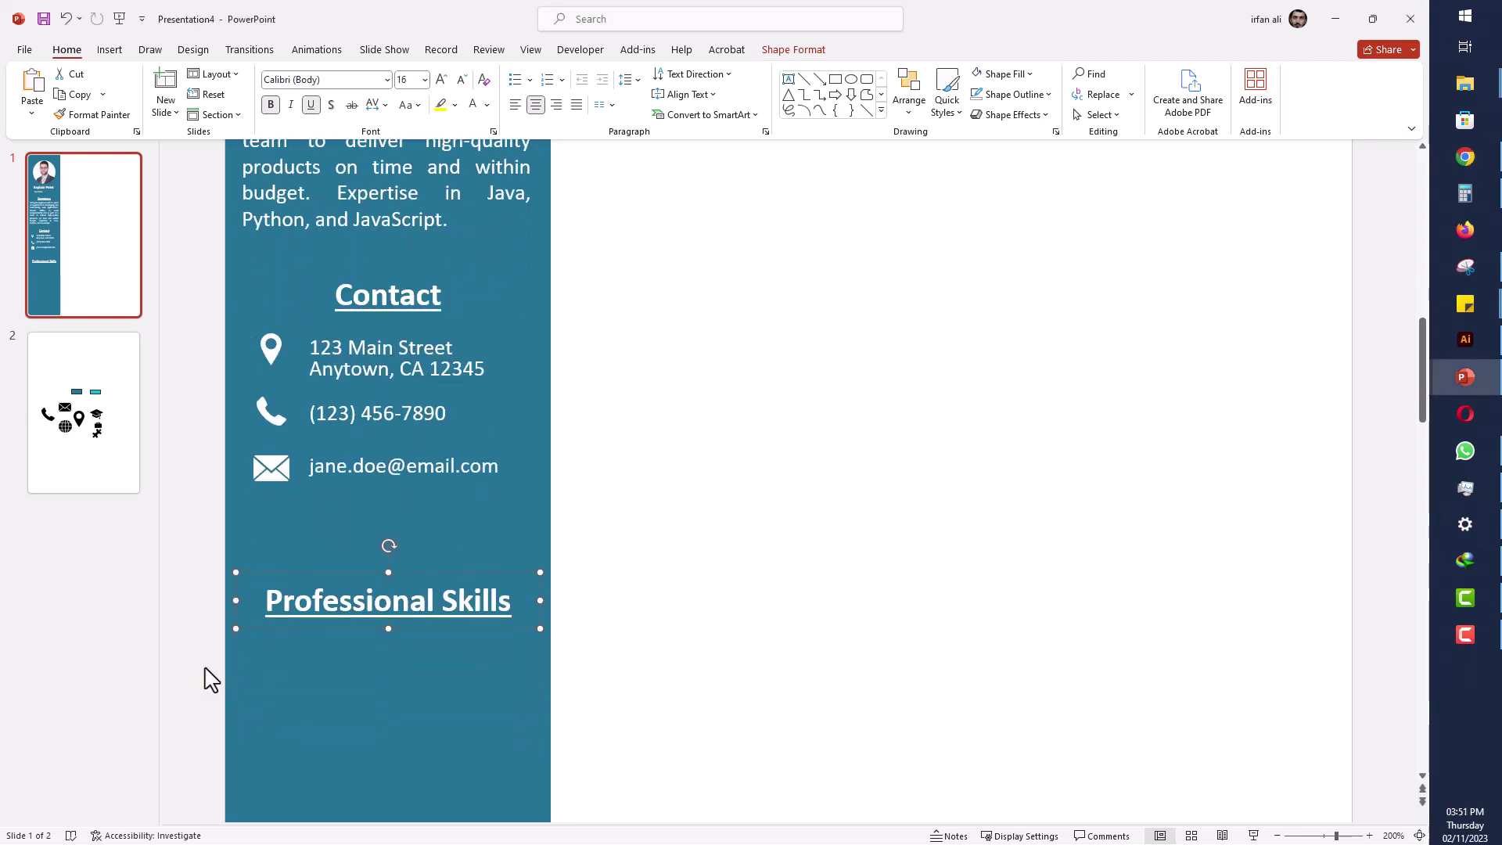
{"action": "left_click", "coordinate": [336, 305]}
{"action": "left_click_drag", "start_coordinate": [340, 374], "coordinate": [340, 685]}
{"action": "left_click", "coordinate": [350, 614]}
{"action": "type", "text": "Skill 2"}
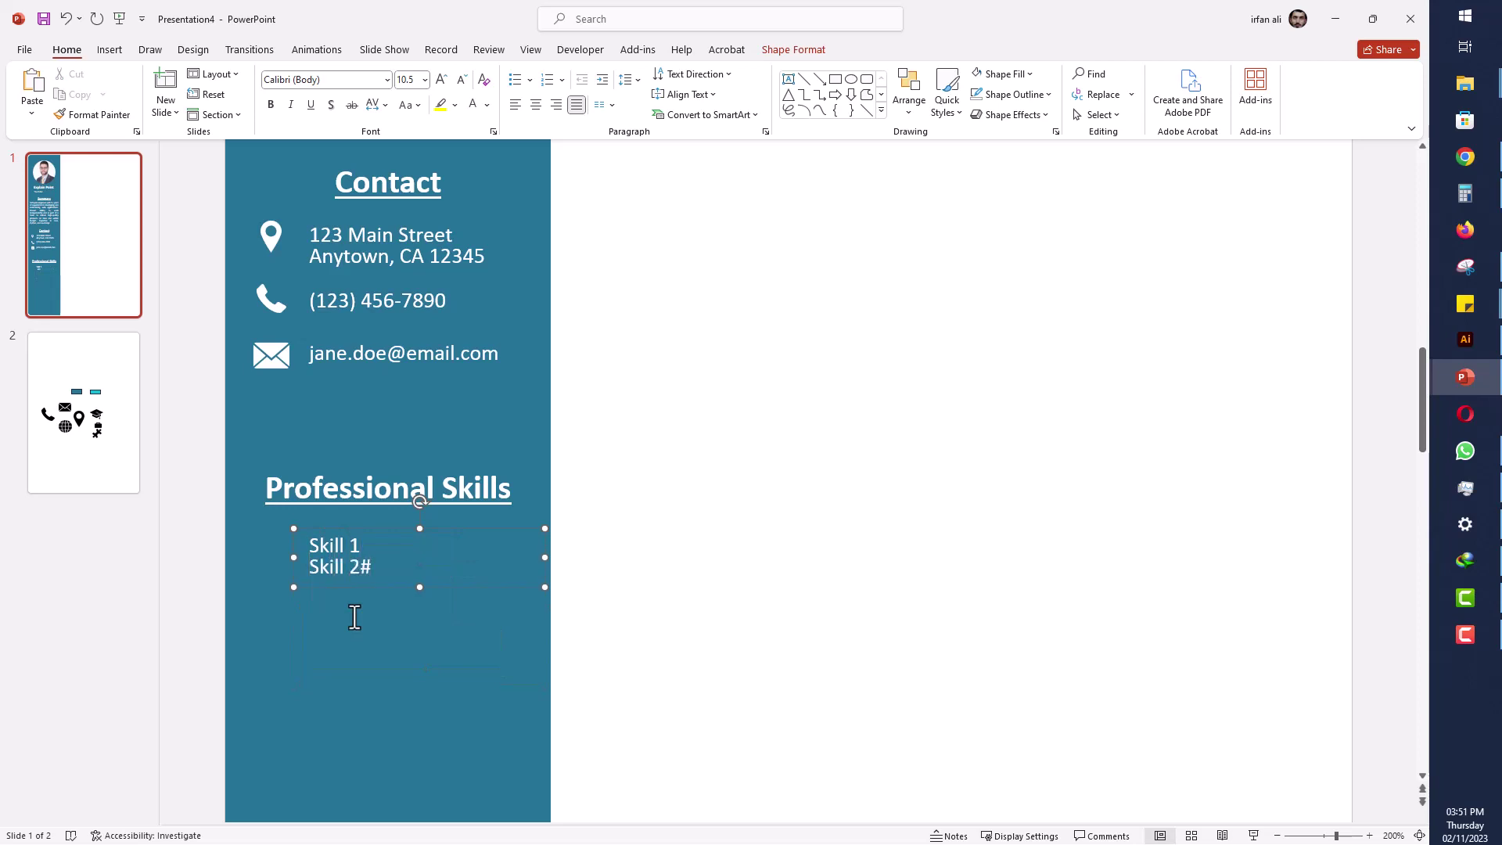
{"action": "left_click", "coordinate": [373, 579]}
- Set the skills list's line spacing to 2.0
{"action": "scroll", "coordinate": [551, 519], "scroll_direction": "down", "scroll_amount": 5}
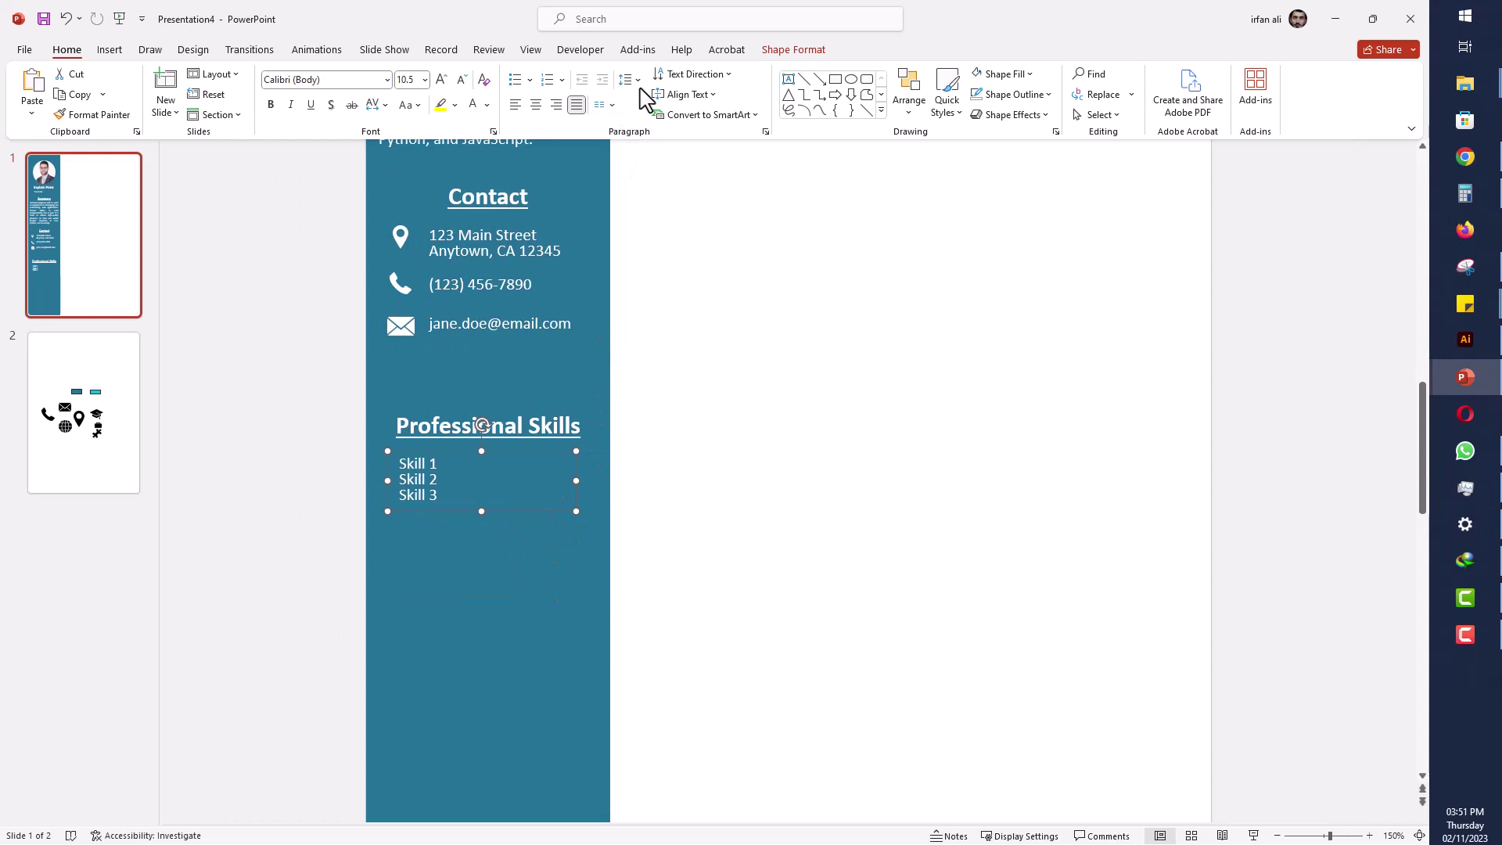
{"action": "left_click", "coordinate": [633, 80]}
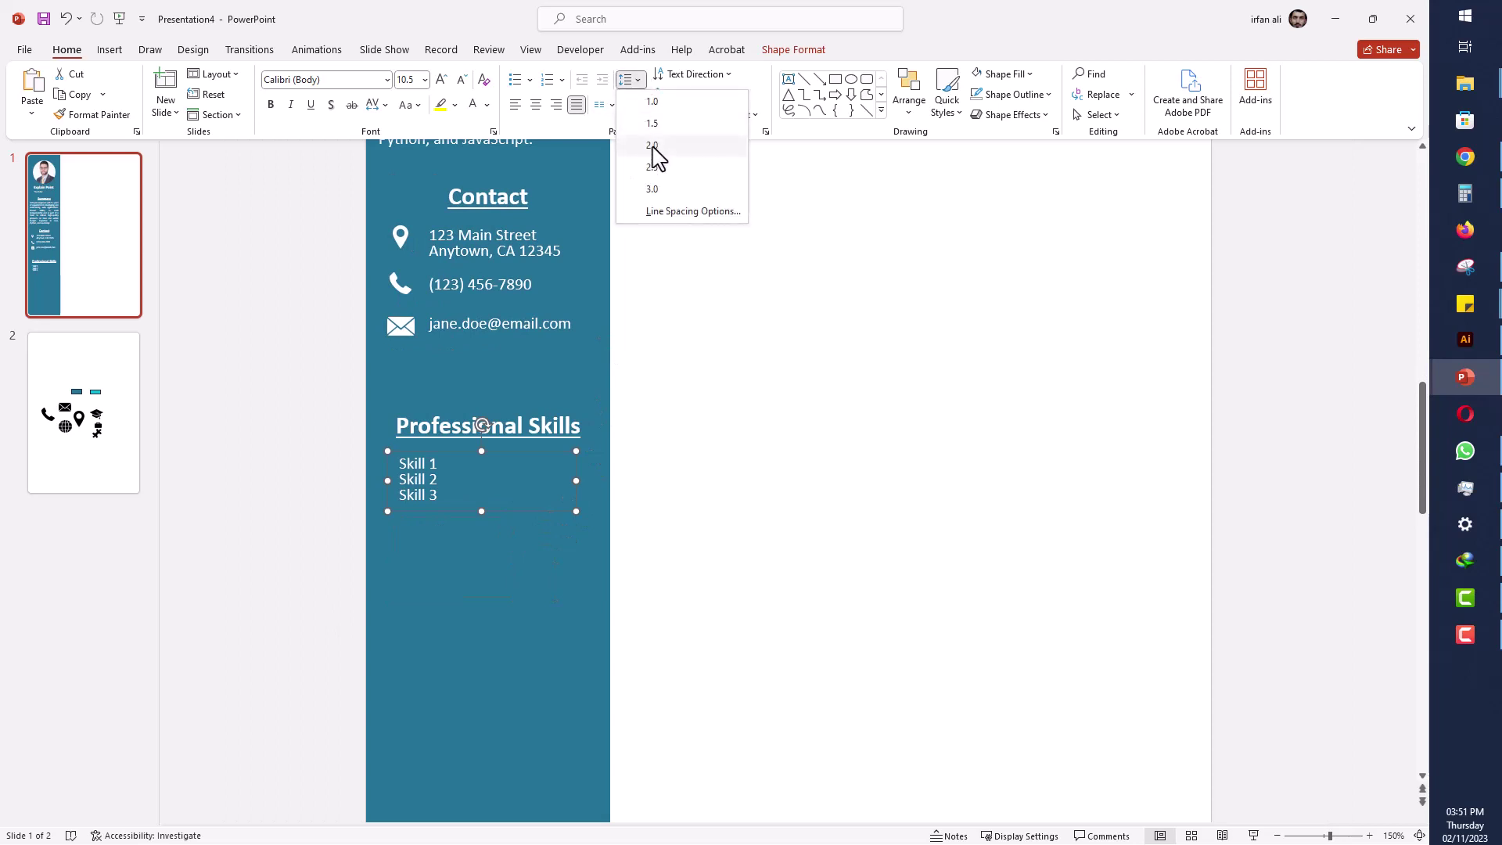
{"action": "left_click", "coordinate": [653, 147]}
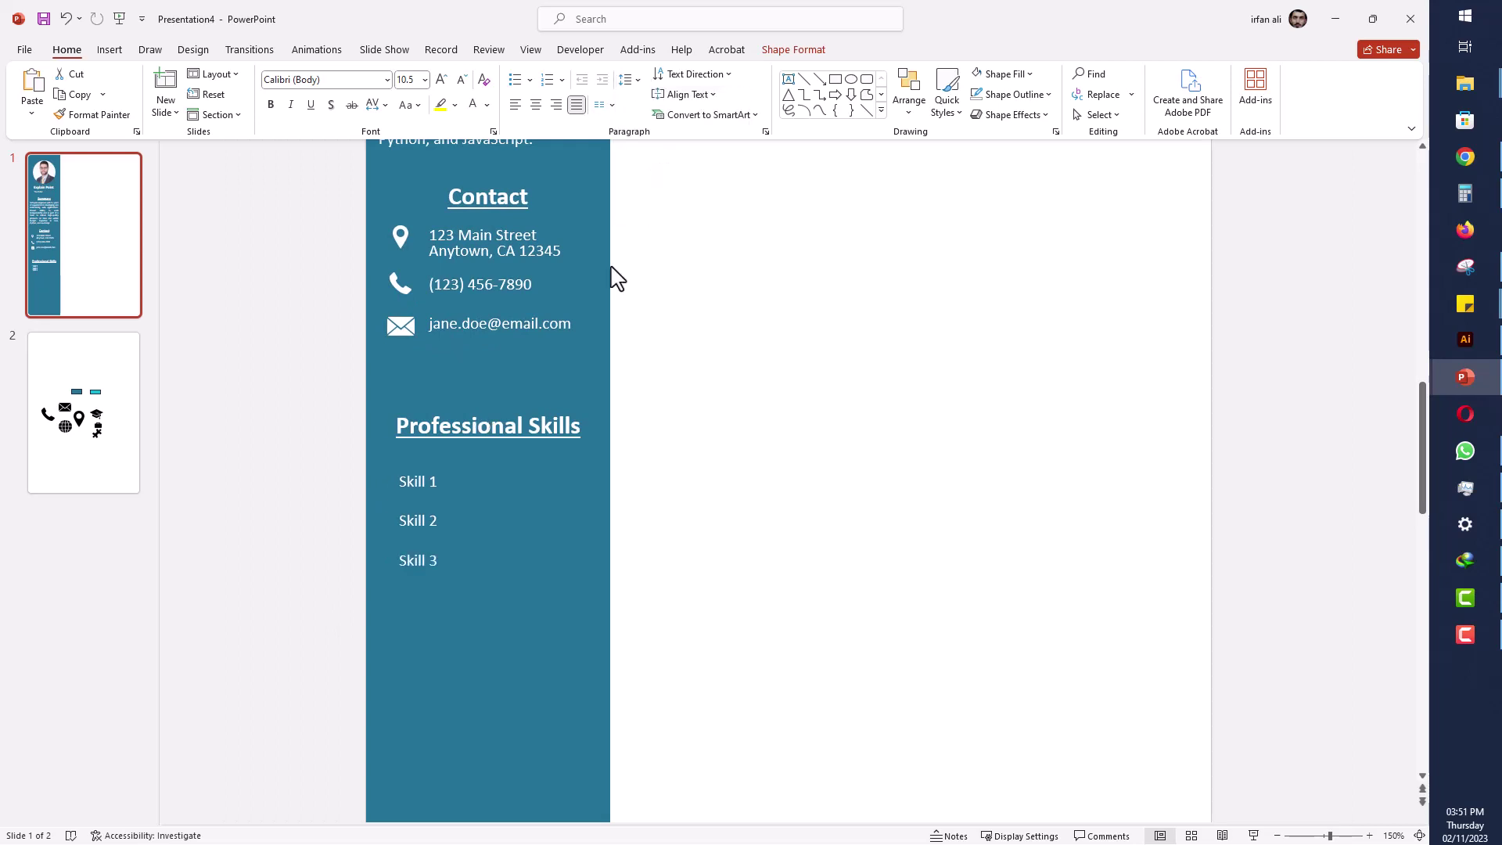
- Add a "Skill 4" line to the skills list and narrow its text box to make room beside it
{"action": "left_click", "coordinate": [423, 564]}
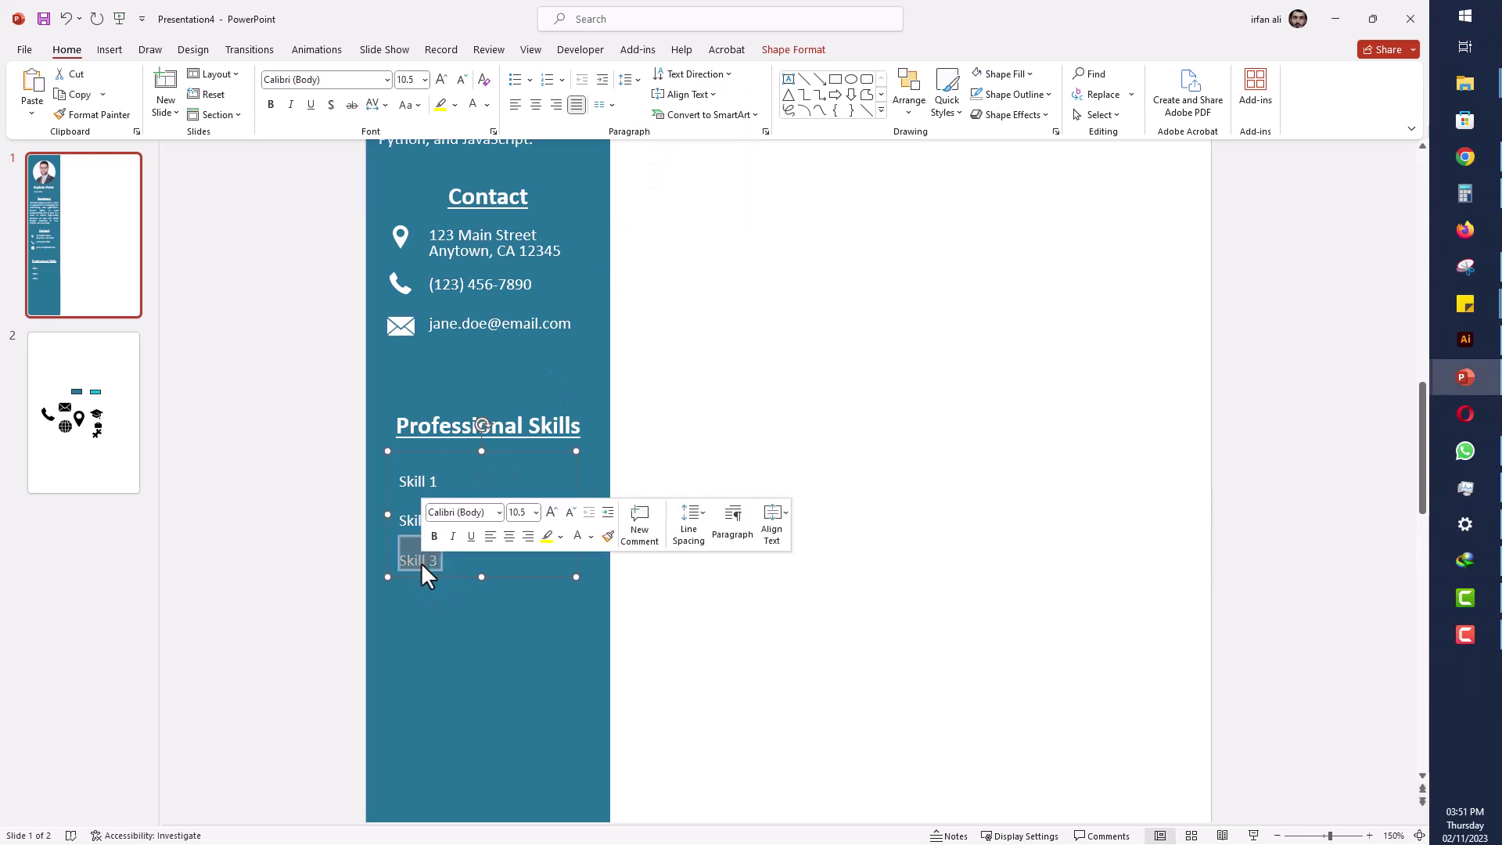
{"action": "triple_click", "coordinate": [421, 560]}
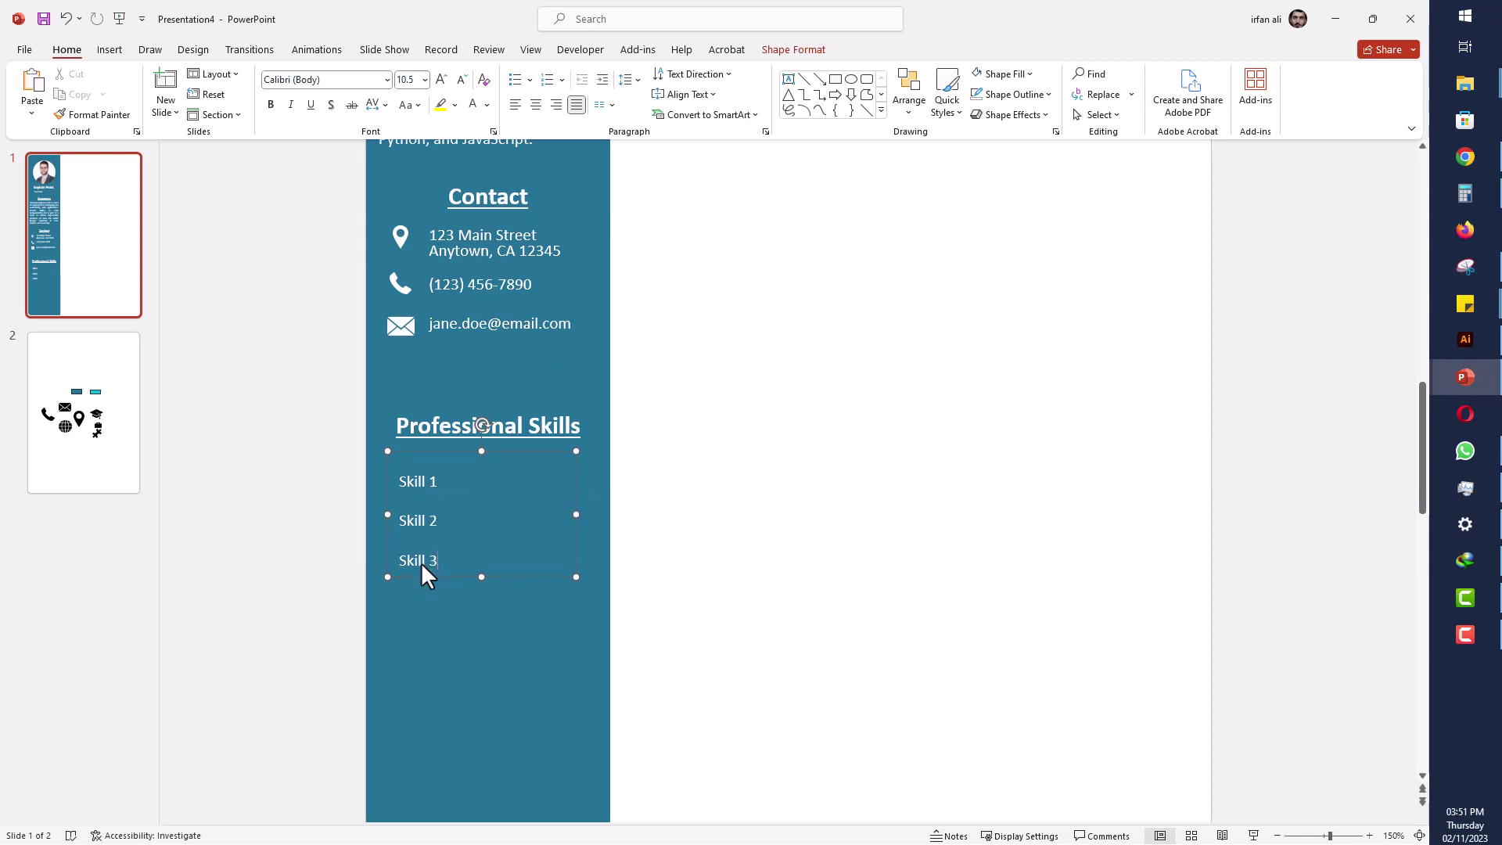
{"action": "type", "text": "Skill 3"}
{"action": "key", "text": "BackSpace"}
{"action": "key", "text": "BackSpace"}
{"action": "left_click_drag", "start_coordinate": [572, 534], "coordinate": [458, 543]}
{"action": "left_click", "coordinate": [353, 515]}
- Draw a rectangle about 2.31 cm wide and 0.35 cm high beside Skill 1 and fill it with white
{"action": "left_click", "coordinate": [835, 79]}
{"action": "left_click_drag", "start_coordinate": [496, 499], "coordinate": [557, 489]}
{"action": "left_click", "coordinate": [594, 74]}
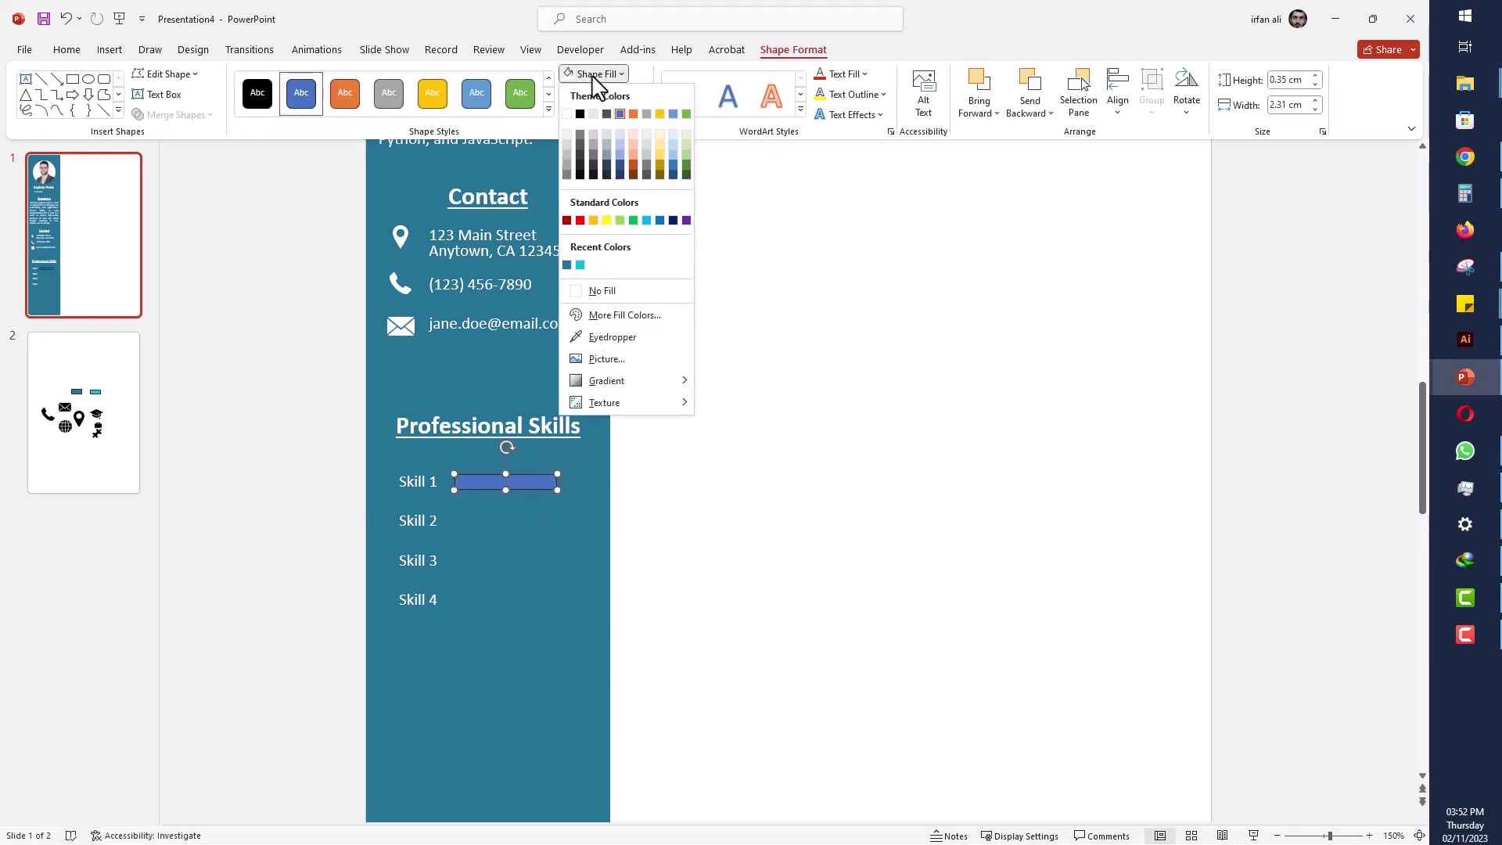
{"action": "left_click", "coordinate": [566, 113]}
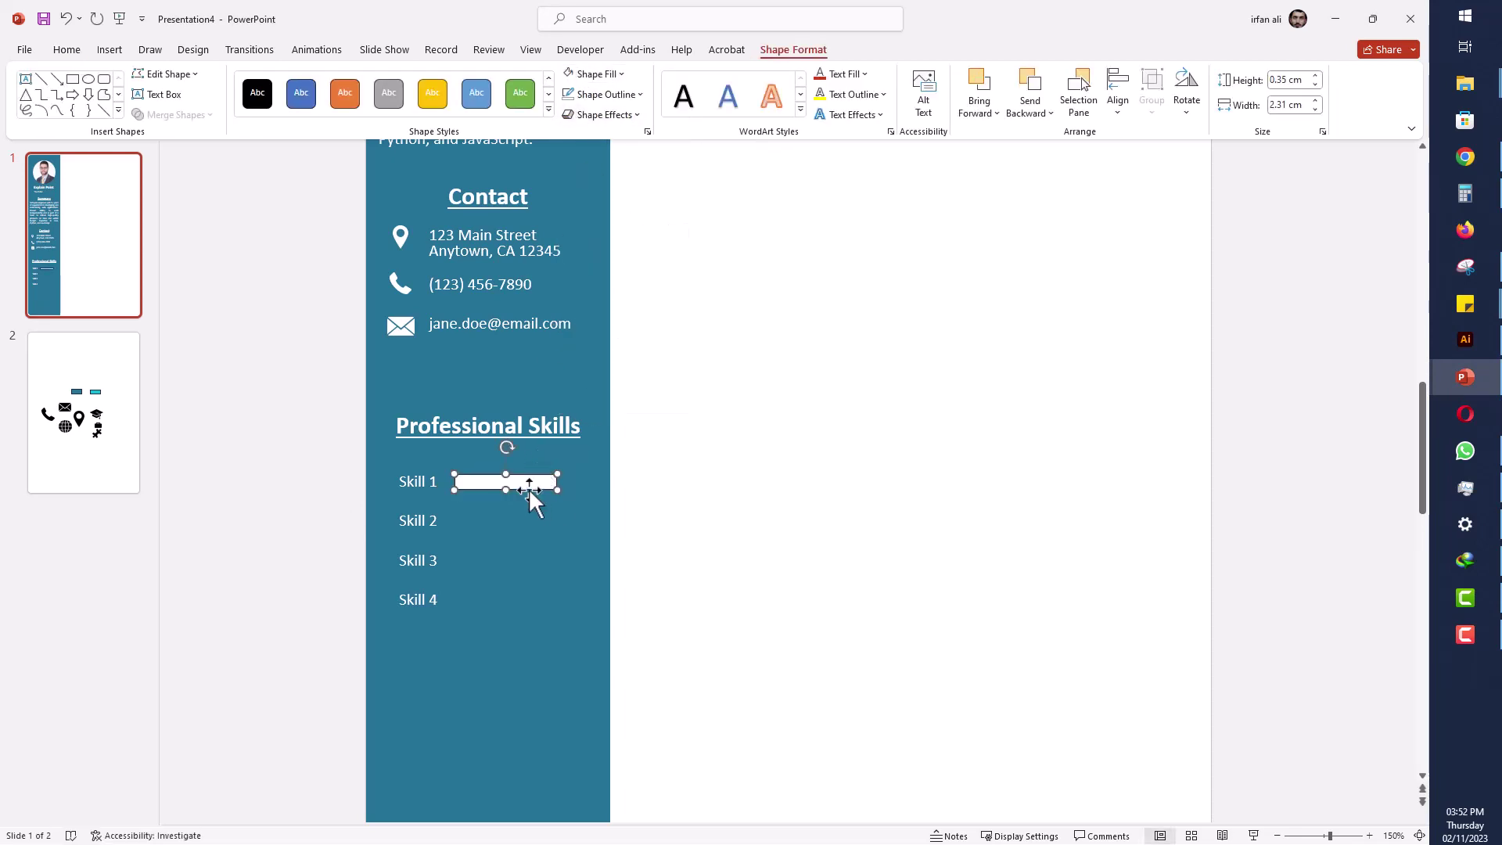
- Copy the white bar beside Skills 2, 3 and 4, and widen all four bars to about 2.66 cm
{"action": "scroll", "coordinate": [529, 488], "scroll_direction": "up", "scroll_amount": 5, "text": "ctrl"}
{"action": "mouse_move", "coordinate": [507, 491]}
{"action": "left_mouse_down"}
{"action": "mouse_move", "coordinate": [515, 737]}
{"action": "mouse_move", "coordinate": [514, 720]}
{"action": "left_mouse_up"}
{"action": "left_click", "coordinate": [522, 645], "text": "shift"}
{"action": "left_click", "coordinate": [529, 562], "text": "shift"}
{"action": "left_click", "coordinate": [532, 479], "text": "shift"}
{"action": "left_click_drag", "start_coordinate": [565, 570], "coordinate": [596, 565]}
- Centre-align and vertically distribute the four white skill bars, and remove their outlines
{"action": "left_click", "coordinate": [1118, 92]}
{"action": "left_click", "coordinate": [1132, 157]}
{"action": "left_click", "coordinate": [1118, 92]}
{"action": "left_click", "coordinate": [1156, 294]}
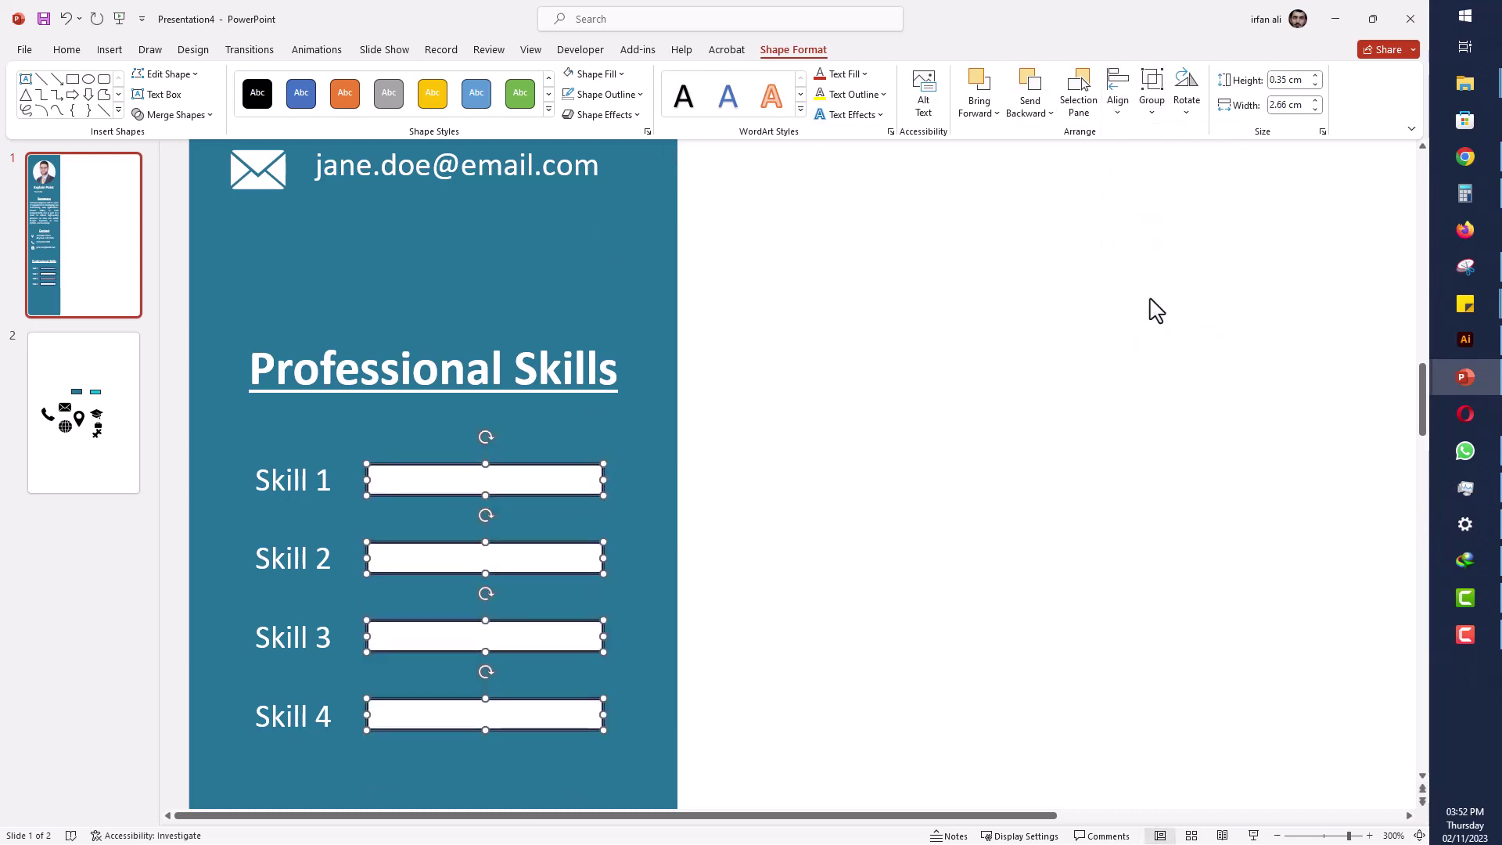
{"action": "left_click", "coordinate": [596, 94]}
{"action": "left_click", "coordinate": [607, 307]}
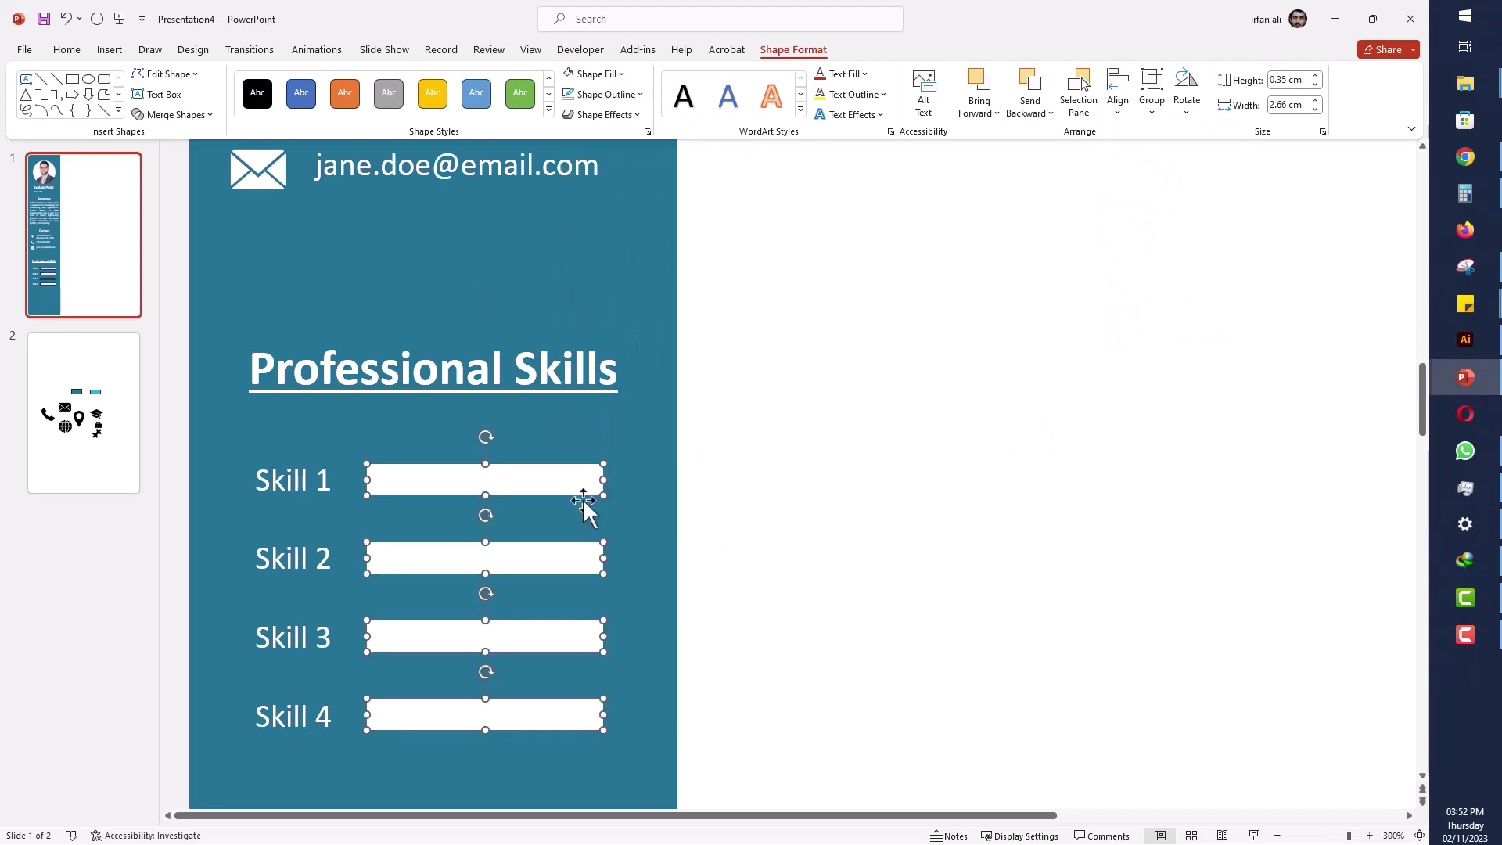
- Duplicate the four skill bars, fill the copies with the recent turquoise color and place them exactly over the white bars
{"action": "left_click_drag", "start_coordinate": [528, 565], "coordinate": [549, 552]}
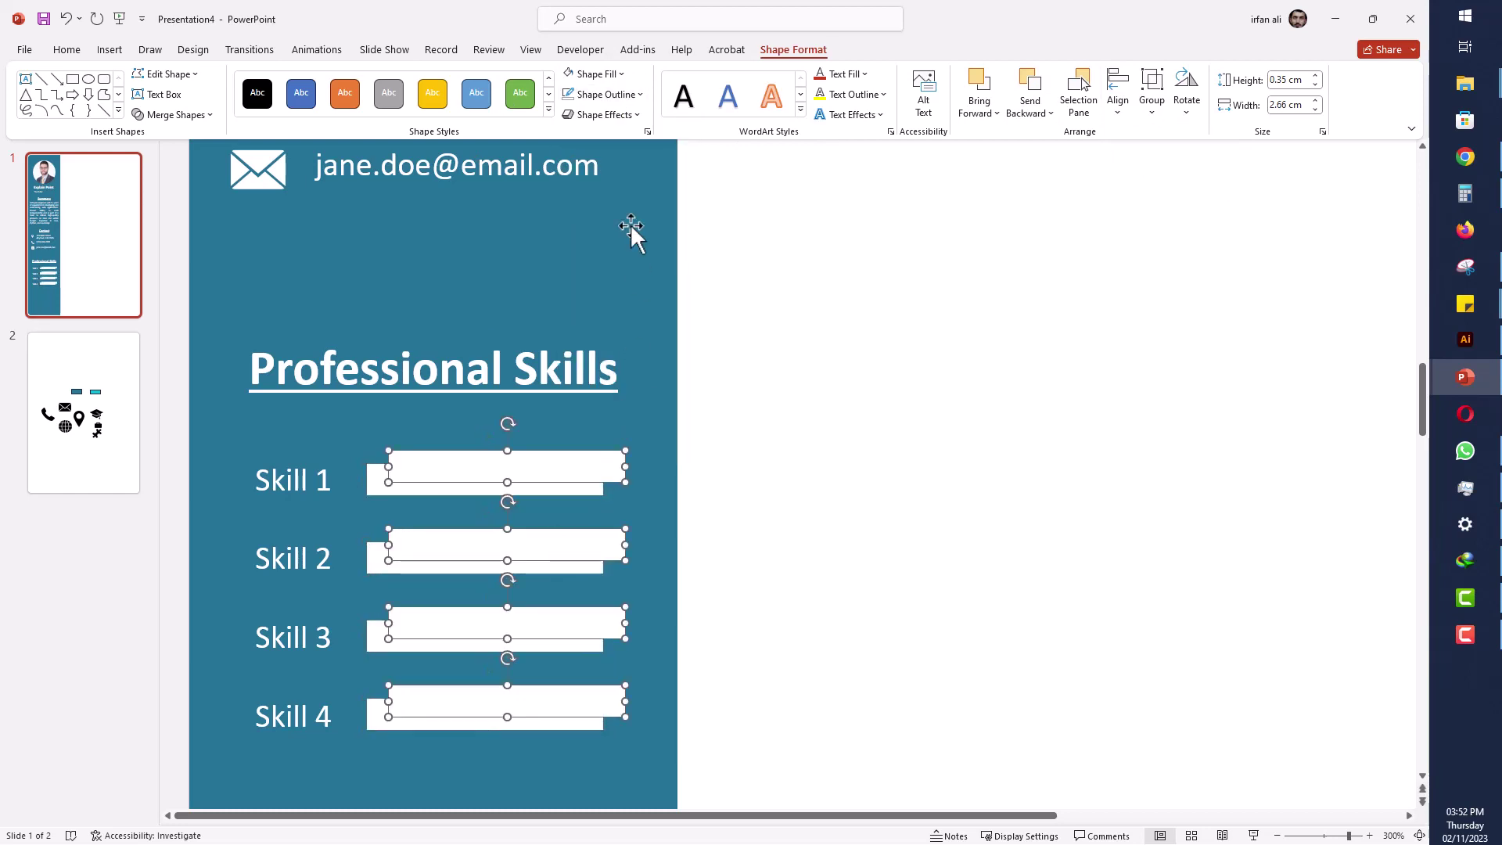
{"action": "left_click", "coordinate": [597, 74]}
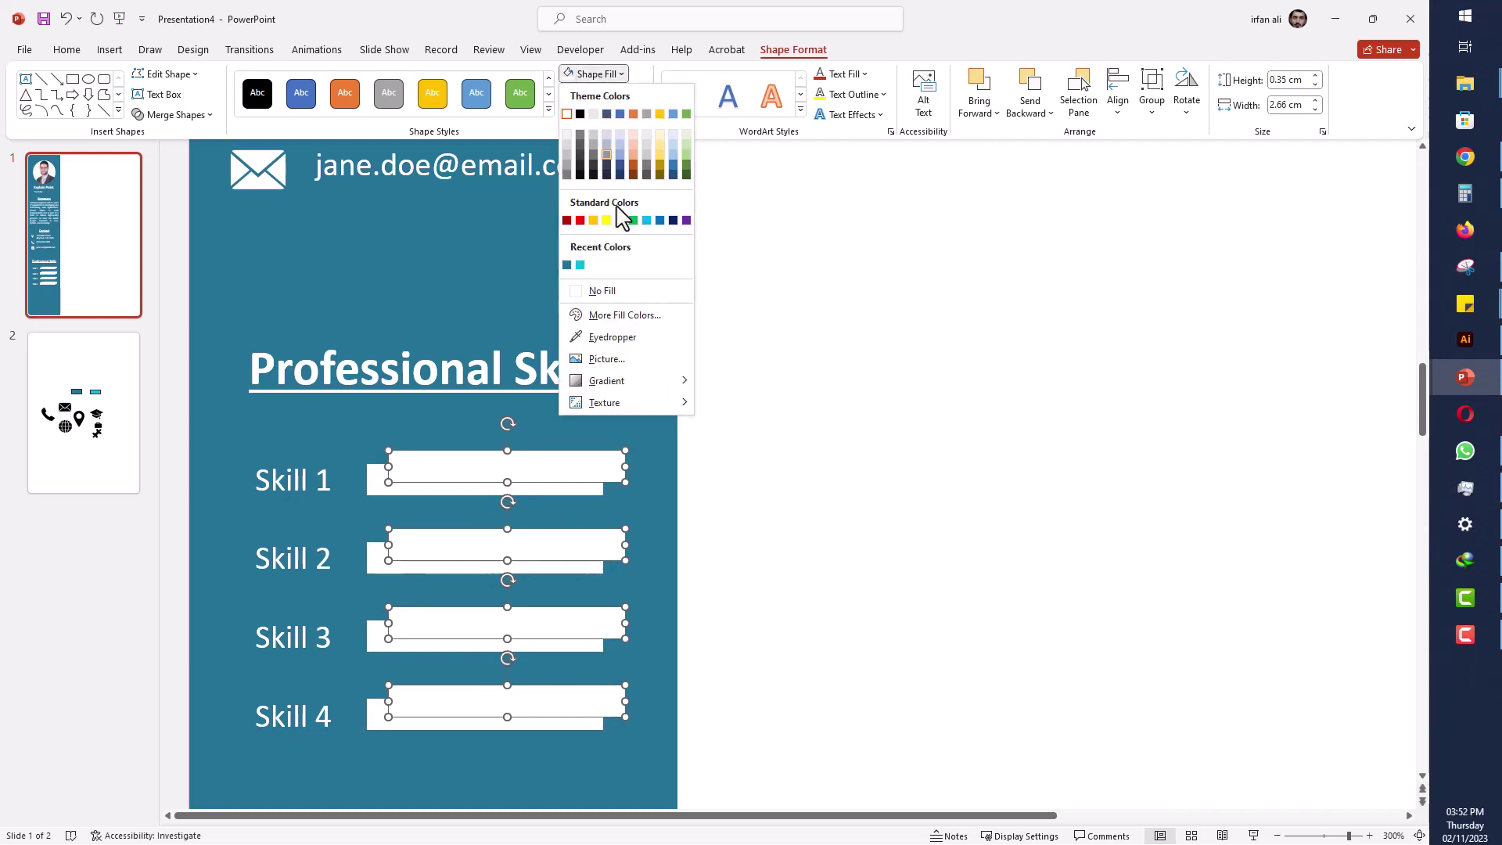
{"action": "left_click", "coordinate": [582, 264]}
{"action": "left_click_drag", "start_coordinate": [569, 476], "coordinate": [543, 485]}
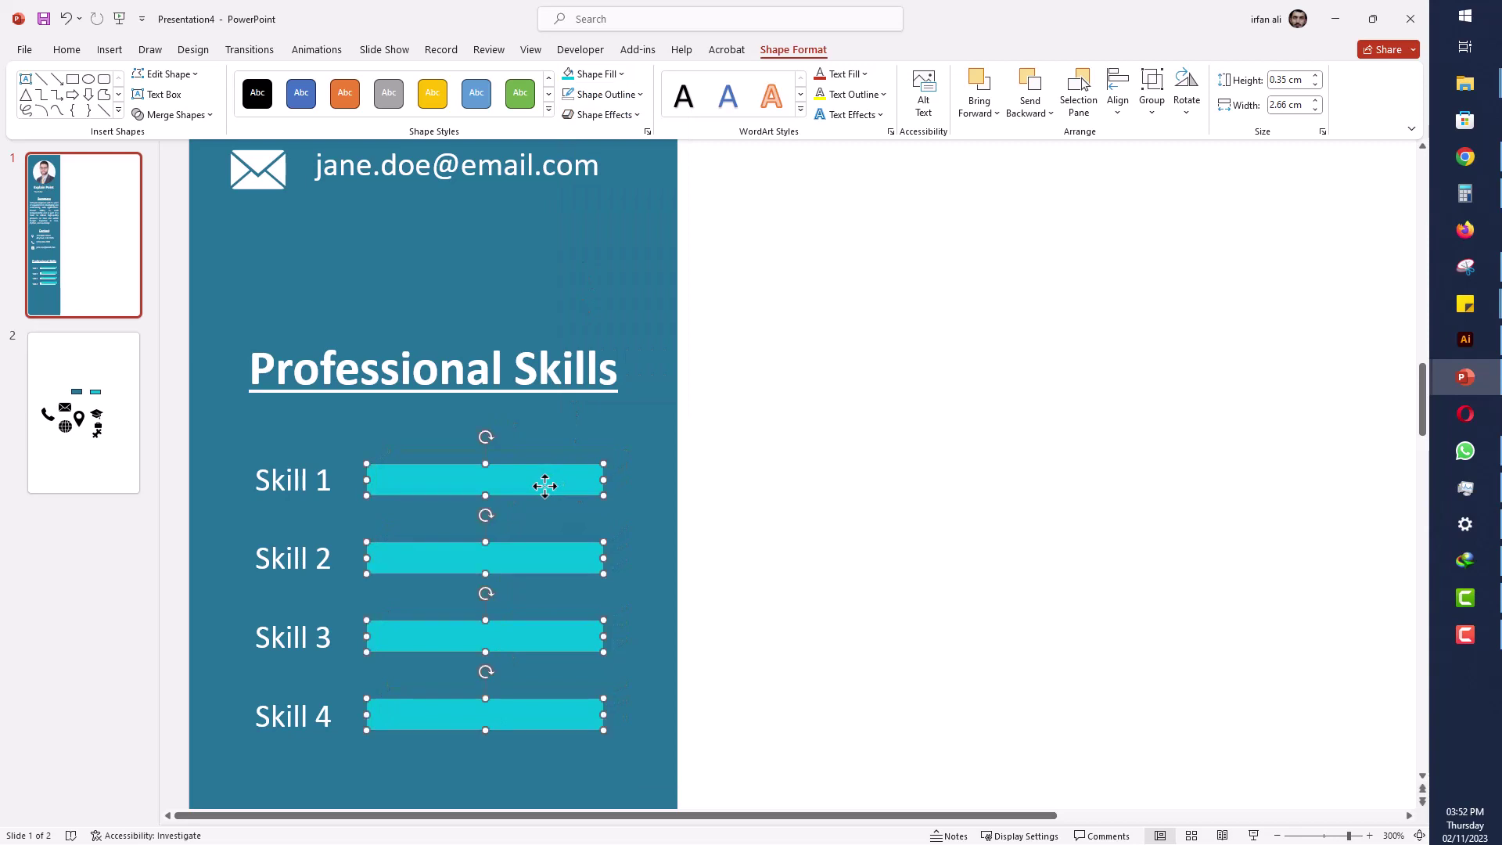
- Shorten the turquoise bars to different lengths, with Skill 3 about 2.56 cm and Skill 4 about 2.23 cm wide
{"action": "left_click_drag", "start_coordinate": [607, 559], "coordinate": [538, 560]}
{"action": "left_click", "coordinate": [744, 600]}
{"action": "left_click", "coordinate": [540, 562]}
{"action": "left_click", "coordinate": [550, 485]}
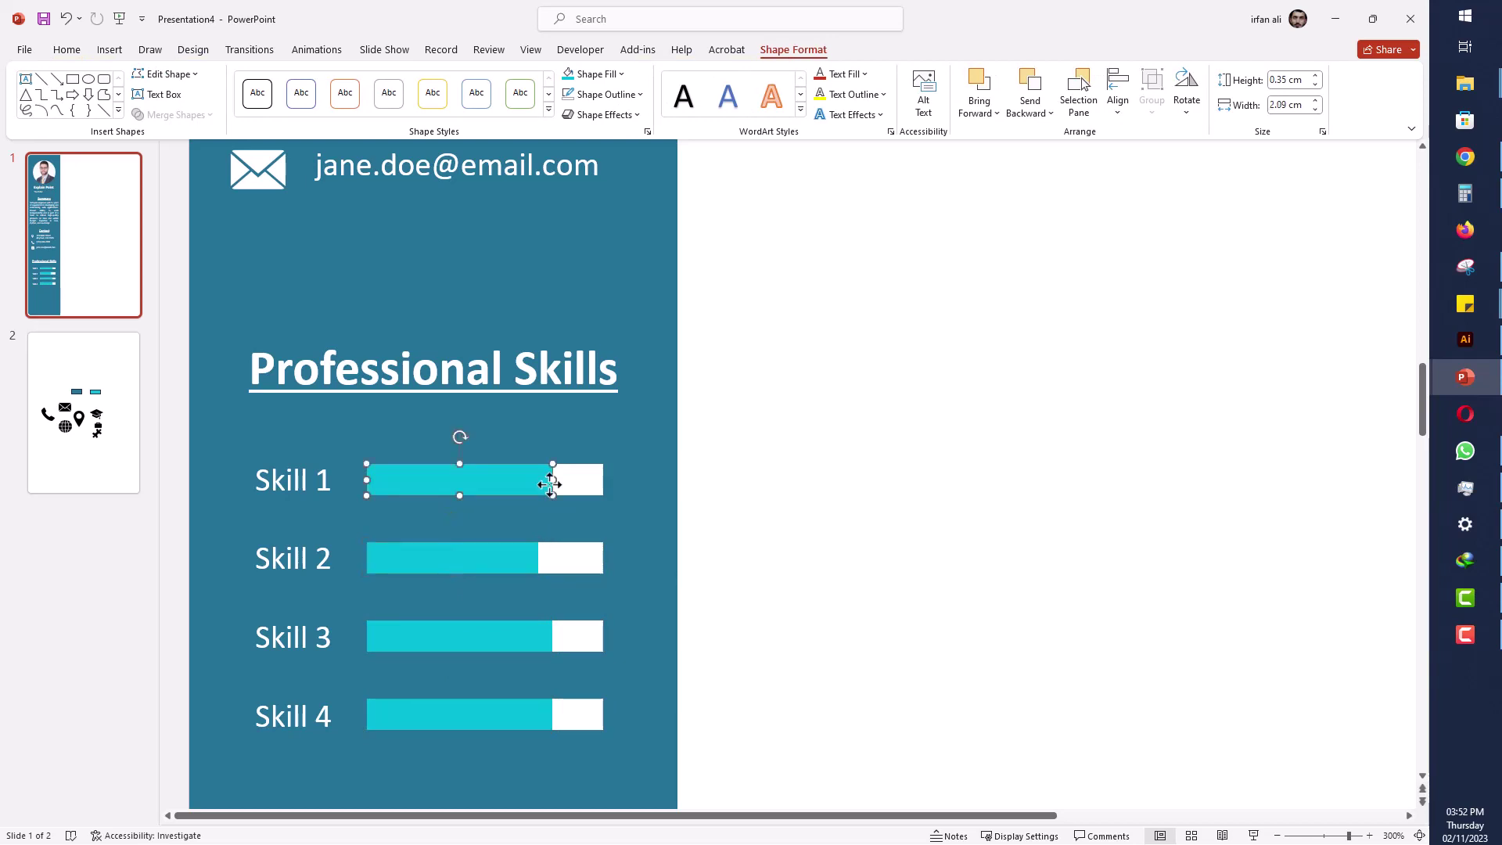
{"action": "left_click_drag", "start_coordinate": [553, 484], "coordinate": [569, 483]}
{"action": "left_click", "coordinate": [548, 638]}
{"action": "left_click_drag", "start_coordinate": [553, 636], "coordinate": [595, 636]}
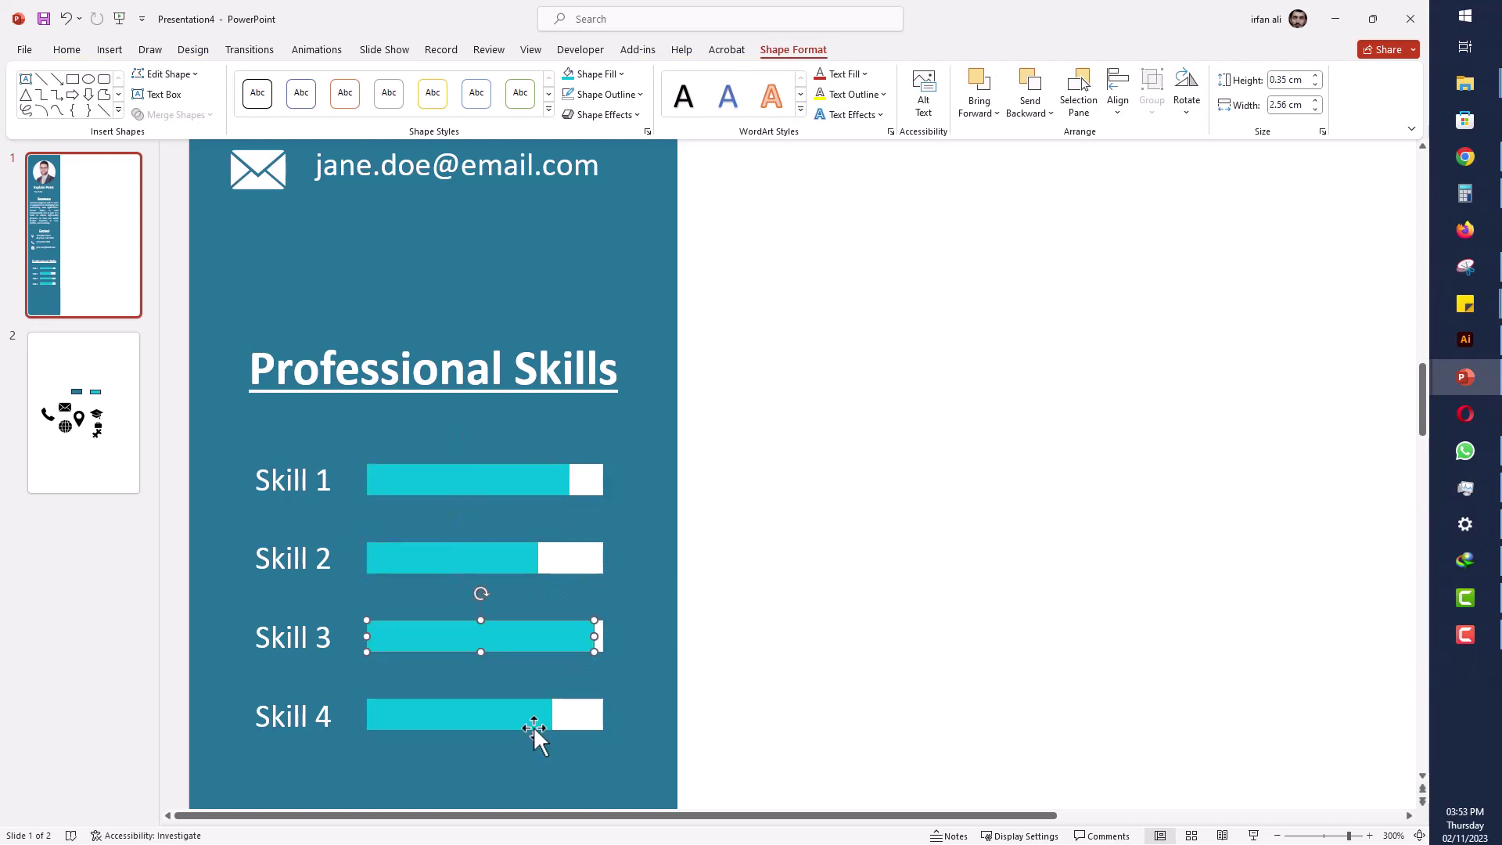
{"action": "left_click", "coordinate": [536, 721]}
{"action": "left_click_drag", "start_coordinate": [552, 713], "coordinate": [565, 715]}
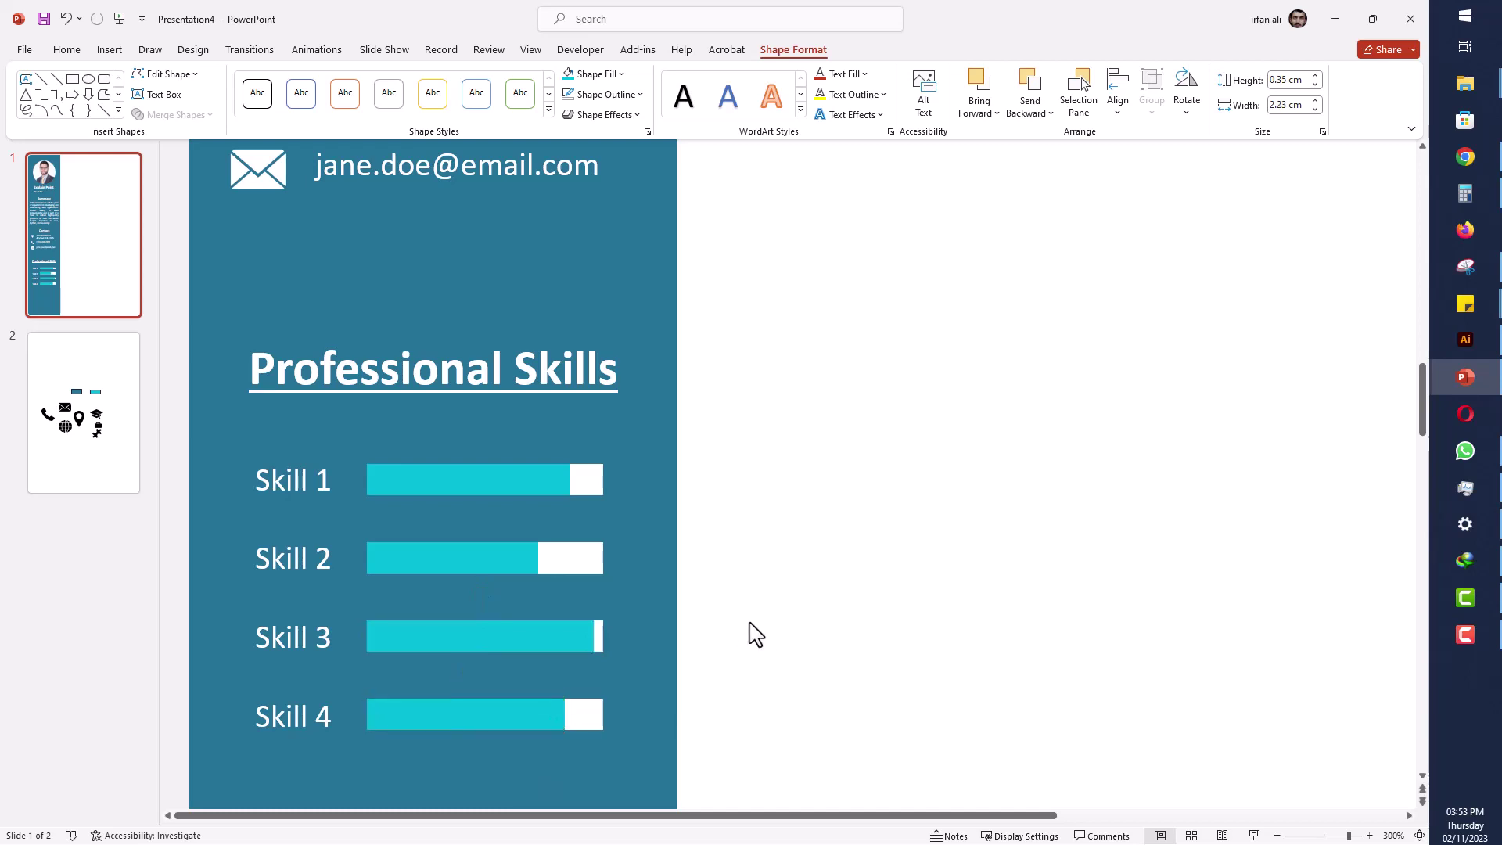
{"action": "left_click", "coordinate": [756, 634]}
- Copy the Professional Skills heading and the skills list together to the area below the skill bars
{"action": "scroll", "coordinate": [753, 633], "scroll_direction": "down", "scroll_amount": 3, "text": "ctrl"}
{"action": "scroll", "coordinate": [608, 556], "scroll_direction": "down", "scroll_amount": 3}
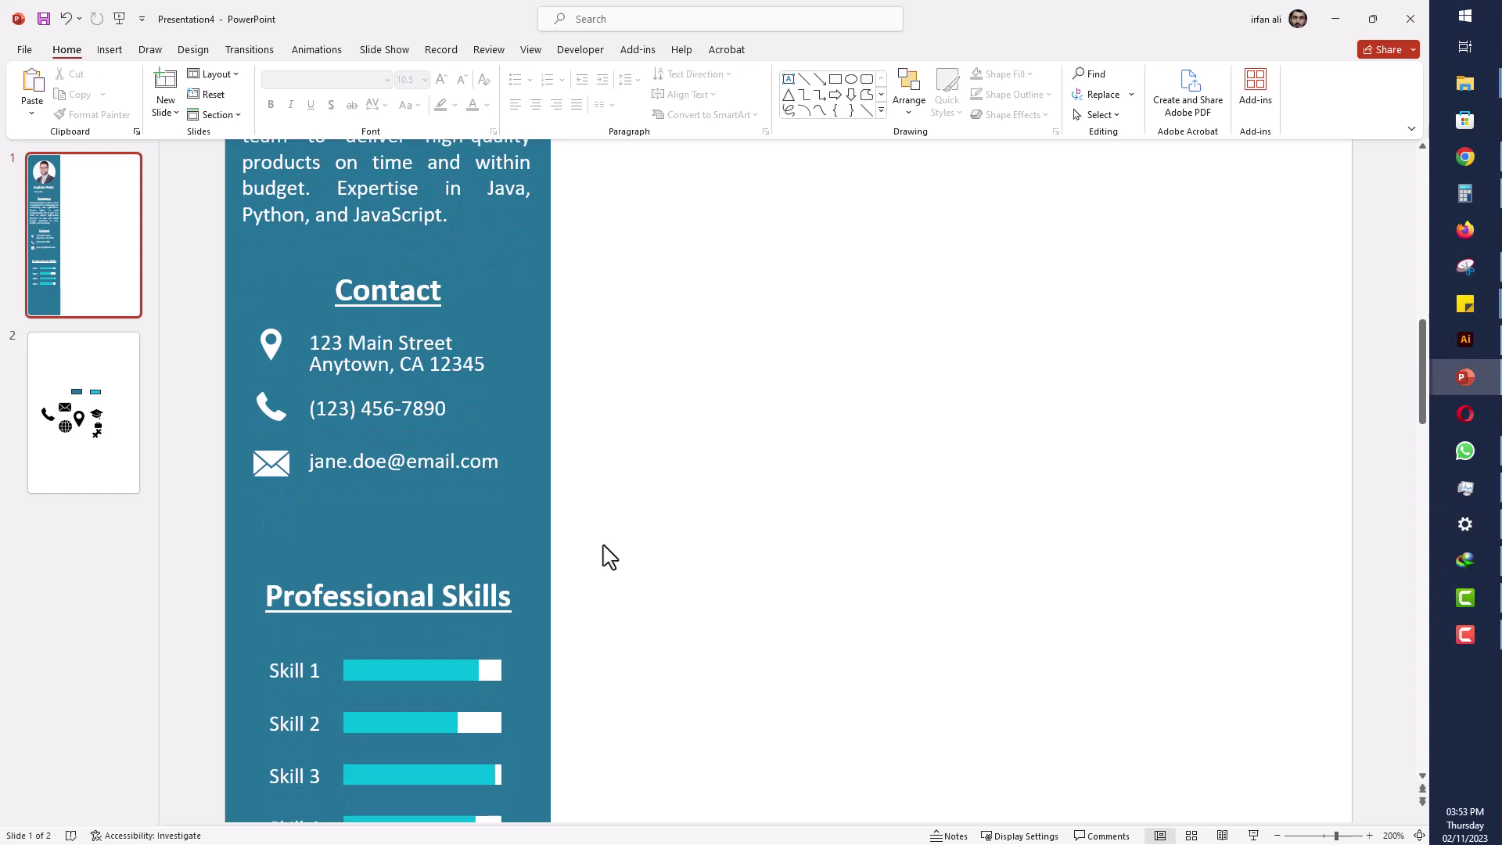
{"action": "scroll", "coordinate": [609, 557], "scroll_direction": "down", "scroll_amount": 3}
{"action": "scroll", "coordinate": [602, 545], "scroll_direction": "down", "scroll_amount": 2}
{"action": "left_click", "coordinate": [399, 400]}
{"action": "left_click", "coordinate": [333, 465], "text": "shift"}
{"action": "scroll", "coordinate": [328, 458], "scroll_direction": "down", "scroll_amount": 3, "text": "ctrl"}
{"action": "left_click_drag", "start_coordinate": [438, 425], "coordinate": [439, 667], "text": "ctrl"}
- Select the original Professional Skills heading with its list and bars, and move them up closer to the contact details
{"action": "scroll", "coordinate": [438, 666], "scroll_direction": "down", "scroll_amount": 2, "text": "ctrl"}
{"action": "scroll", "coordinate": [559, 724], "scroll_direction": "up", "scroll_amount": 1, "text": "ctrl"}
{"action": "left_click_drag", "start_coordinate": [391, 423], "coordinate": [675, 625]}
{"action": "left_click", "coordinate": [585, 603]}
{"action": "left_click_drag", "start_coordinate": [333, 414], "coordinate": [642, 608]}
{"action": "left_click_drag", "start_coordinate": [524, 428], "coordinate": [523, 402]}
- Move the copied Professional Skills heading and list up toward the skill bars and retitle the heading Languages
{"action": "left_click", "coordinate": [395, 603]}
{"action": "left_click_drag", "start_coordinate": [395, 603], "coordinate": [1147, 827]}
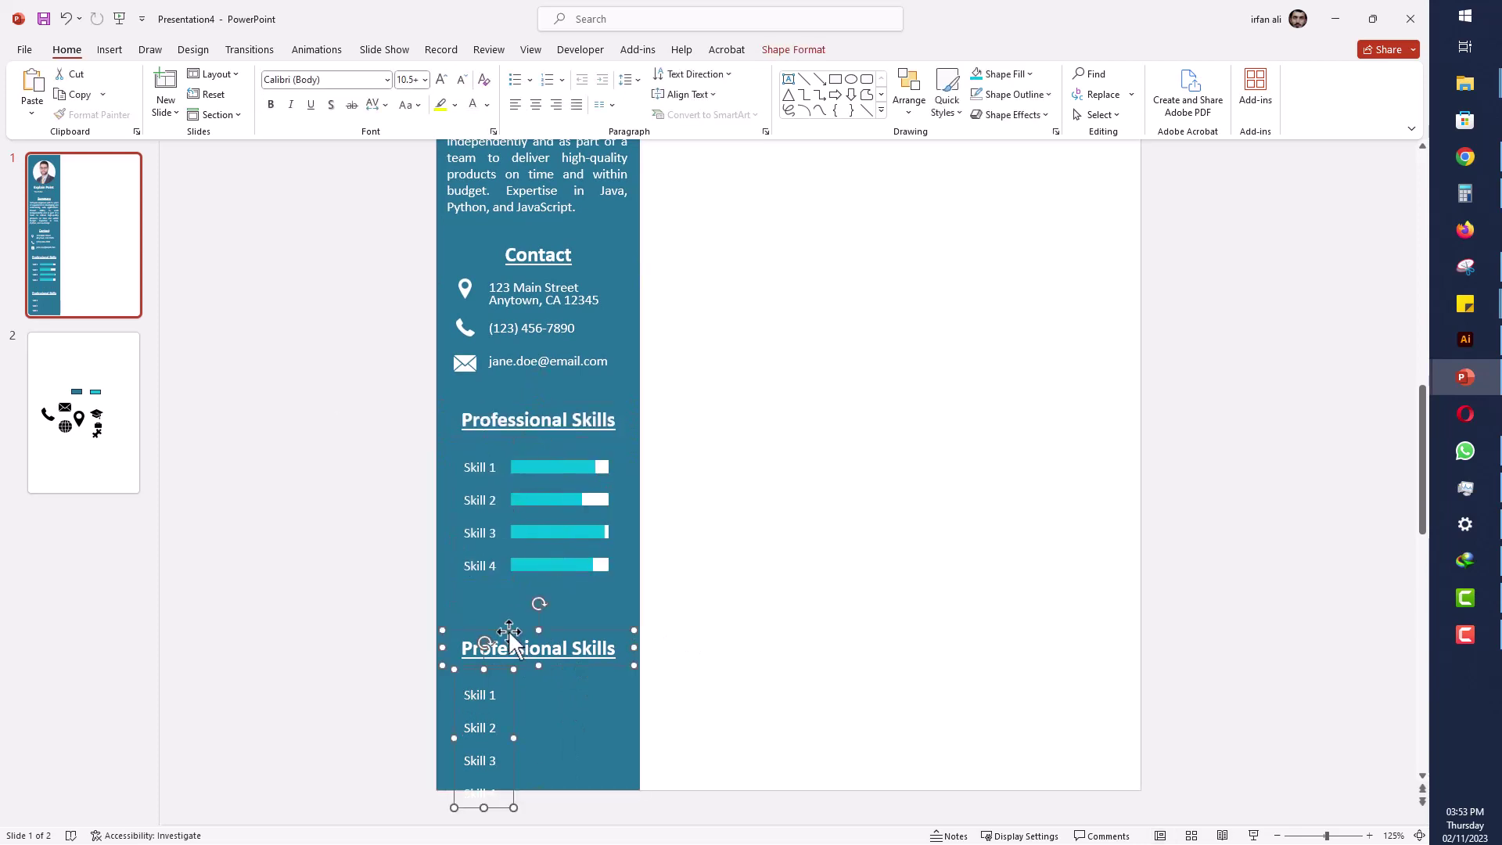
{"action": "left_click_drag", "start_coordinate": [510, 637], "coordinate": [510, 604]}
{"action": "left_click", "coordinate": [429, 670]}
{"action": "triple_click", "coordinate": [505, 635]}
{"action": "type", "text": "Lang"}
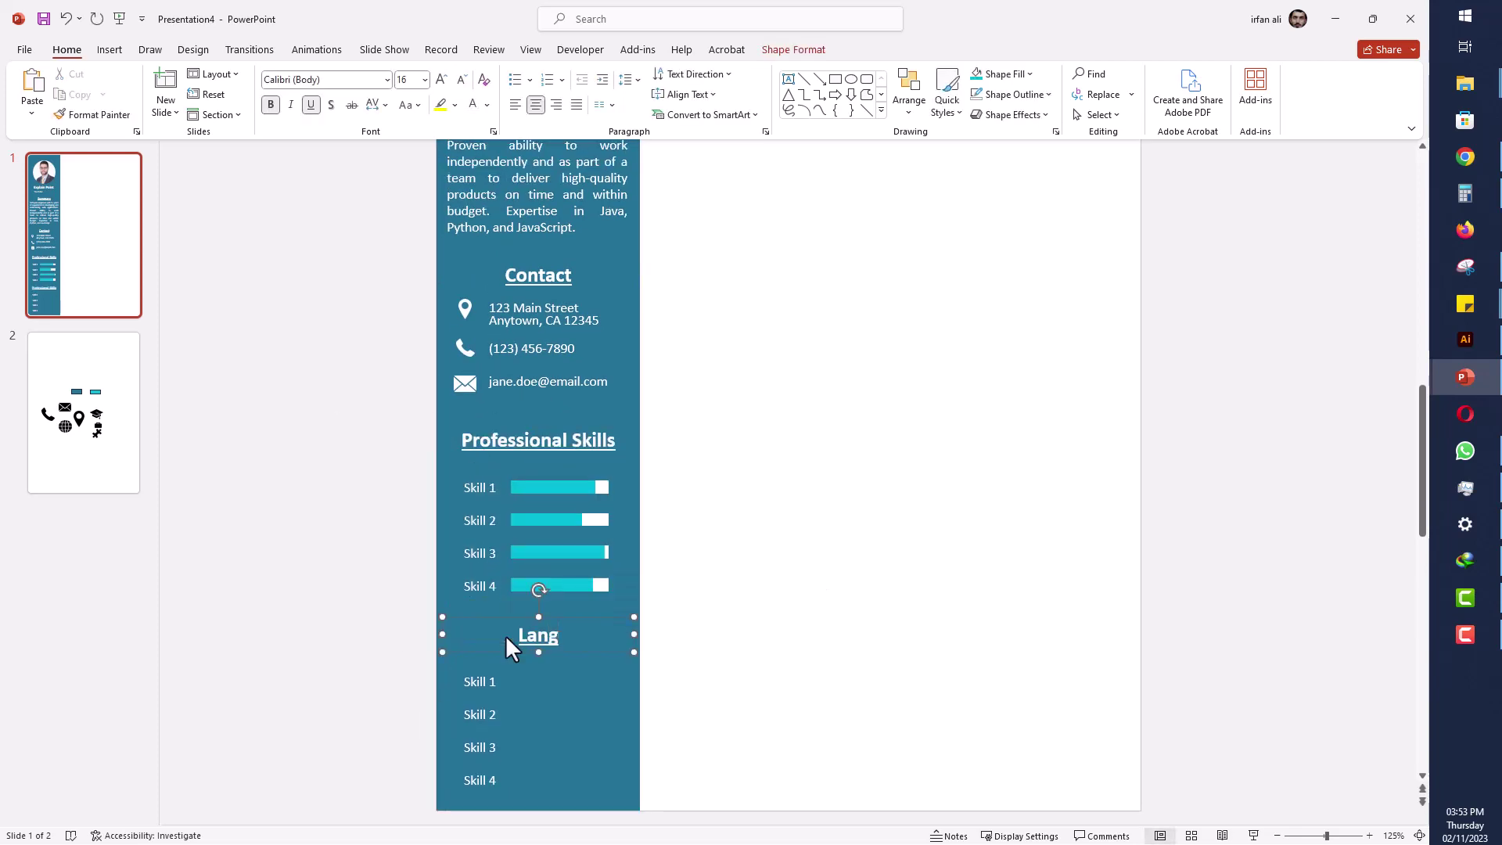
{"action": "type", "text": "uages"}
- Replace the copied skill names with English, Spanish and German, and widen the list's box so each fits one line
{"action": "triple_click", "coordinate": [478, 681]}
{"action": "type", "text": "Engl"}
{"action": "triple_click", "coordinate": [472, 718]}
{"action": "key", "text": "Delete"}
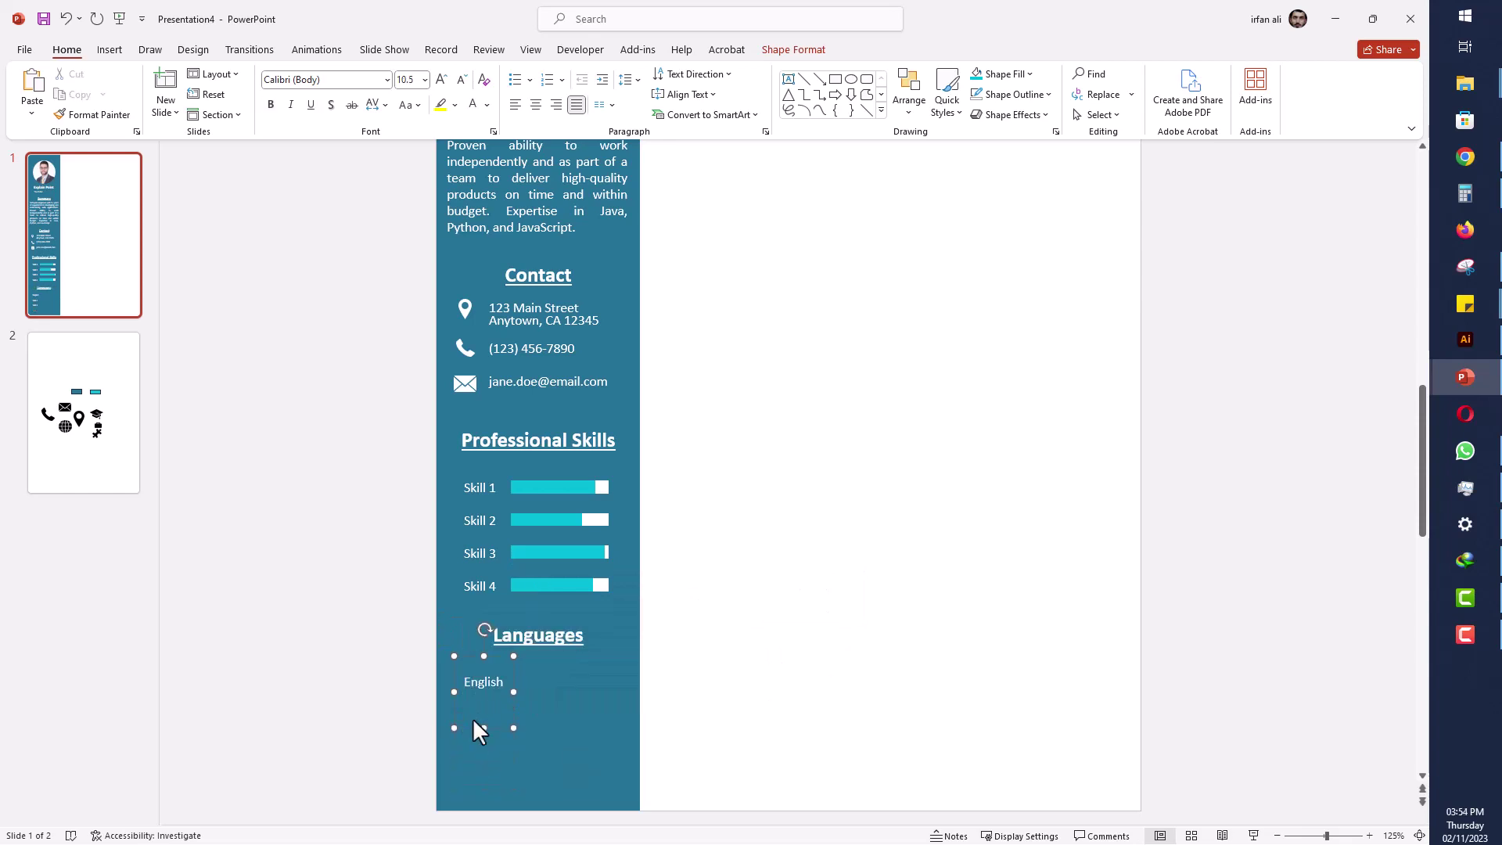
{"action": "type", "text": "Spanish"}
{"action": "key", "text": "Return"}
{"action": "type", "text": "Germa"}
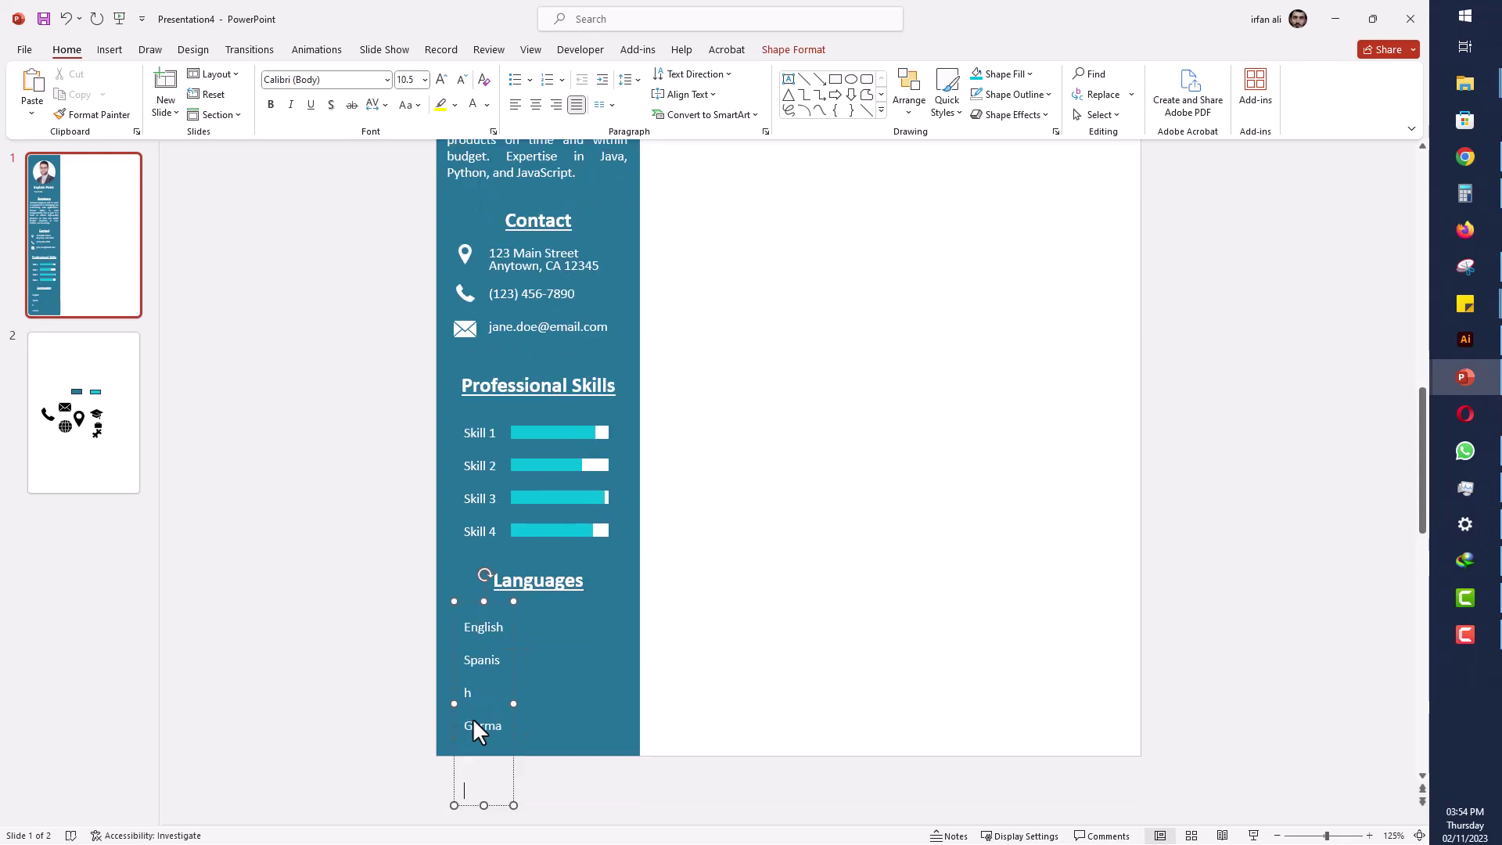
{"action": "type", "text": "n"}
{"action": "left_click_drag", "start_coordinate": [513, 728], "coordinate": [529, 724]}
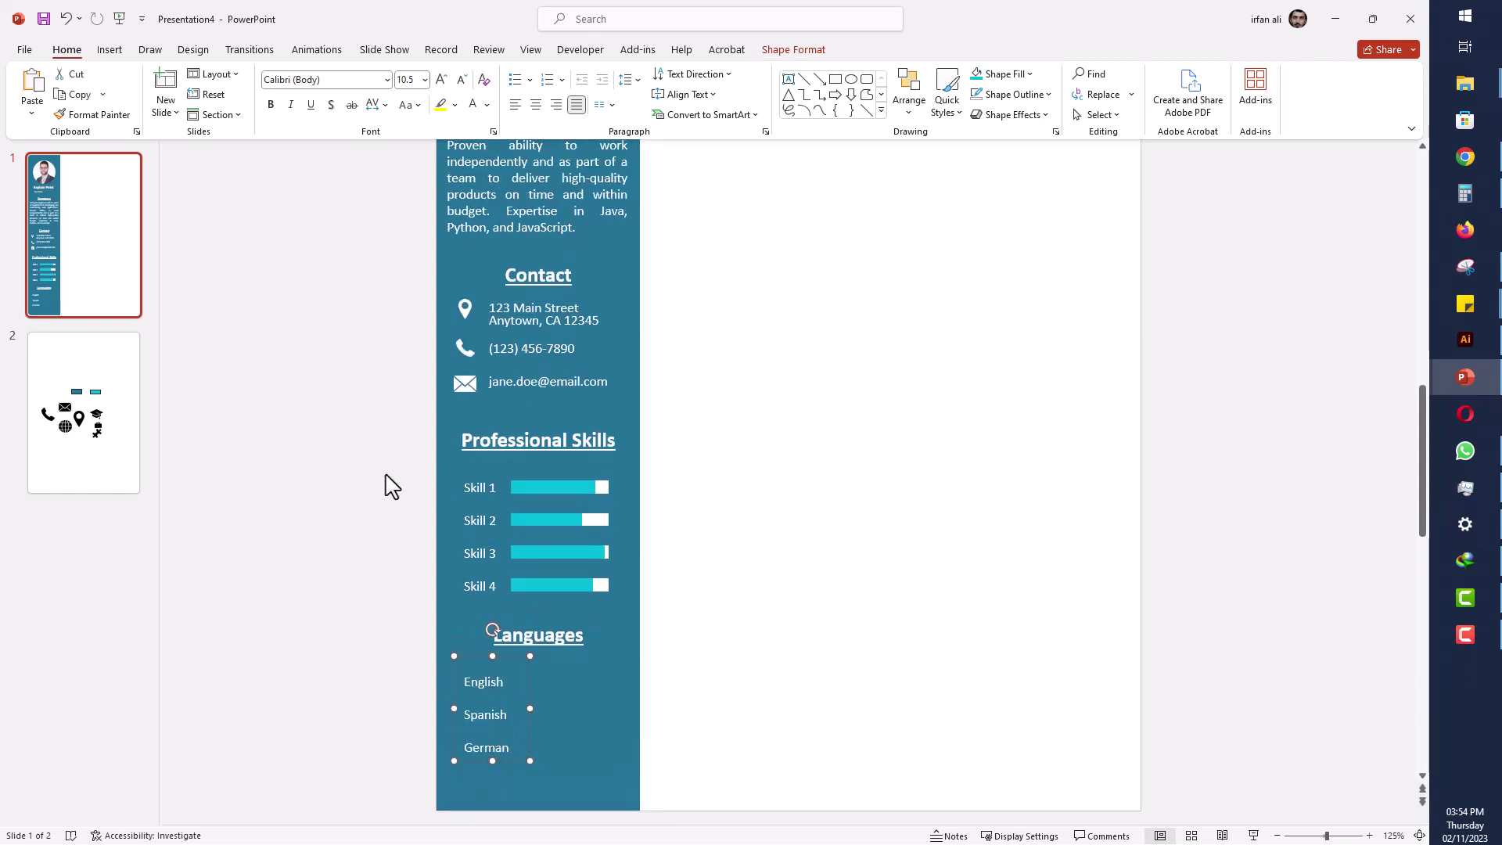
- Copy the bars of Skills 1 to 3 beside the three languages and nudge the language list slightly left
{"action": "mouse_move", "coordinate": [386, 460]}
{"action": "left_mouse_down"}
{"action": "mouse_move", "coordinate": [694, 613]}
{"action": "mouse_move", "coordinate": [655, 611]}
{"action": "left_mouse_up"}
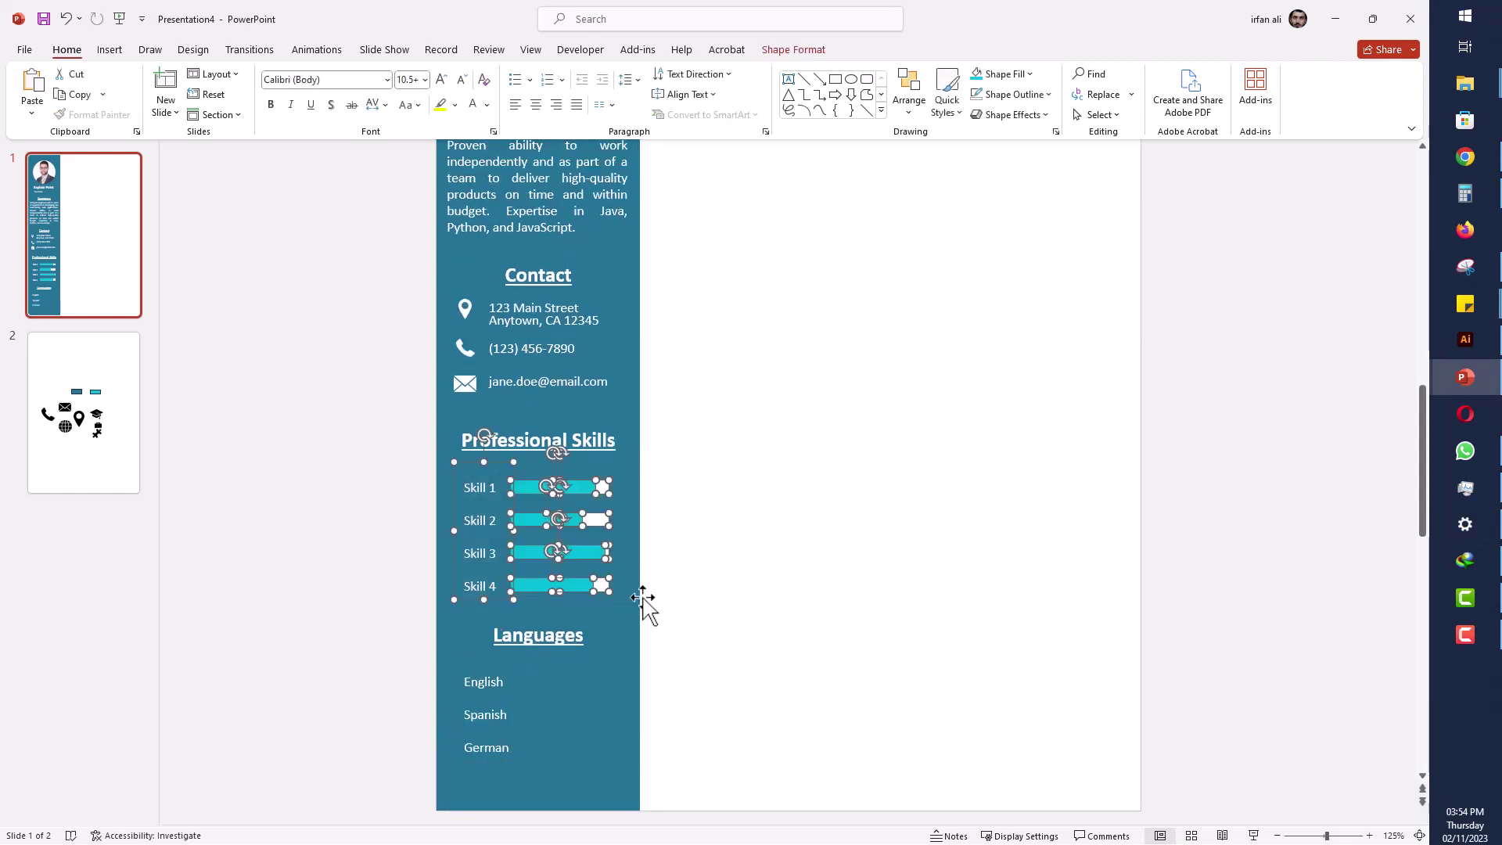
{"action": "left_click", "coordinate": [587, 585], "text": "shift"}
{"action": "left_click", "coordinate": [601, 585], "text": "shift"}
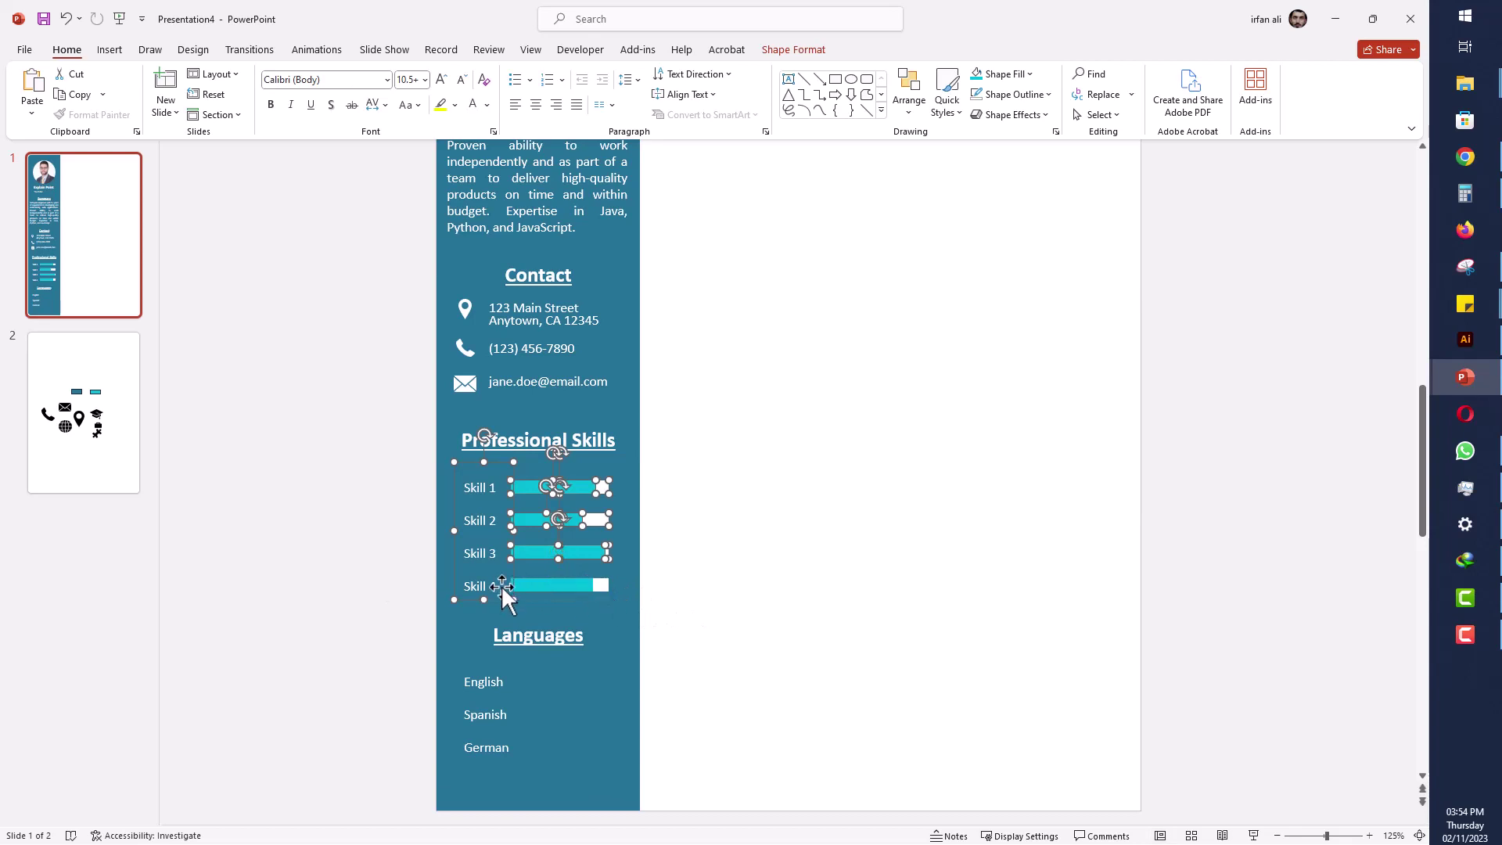
{"action": "left_click_drag", "start_coordinate": [586, 554], "coordinate": [575, 748]}
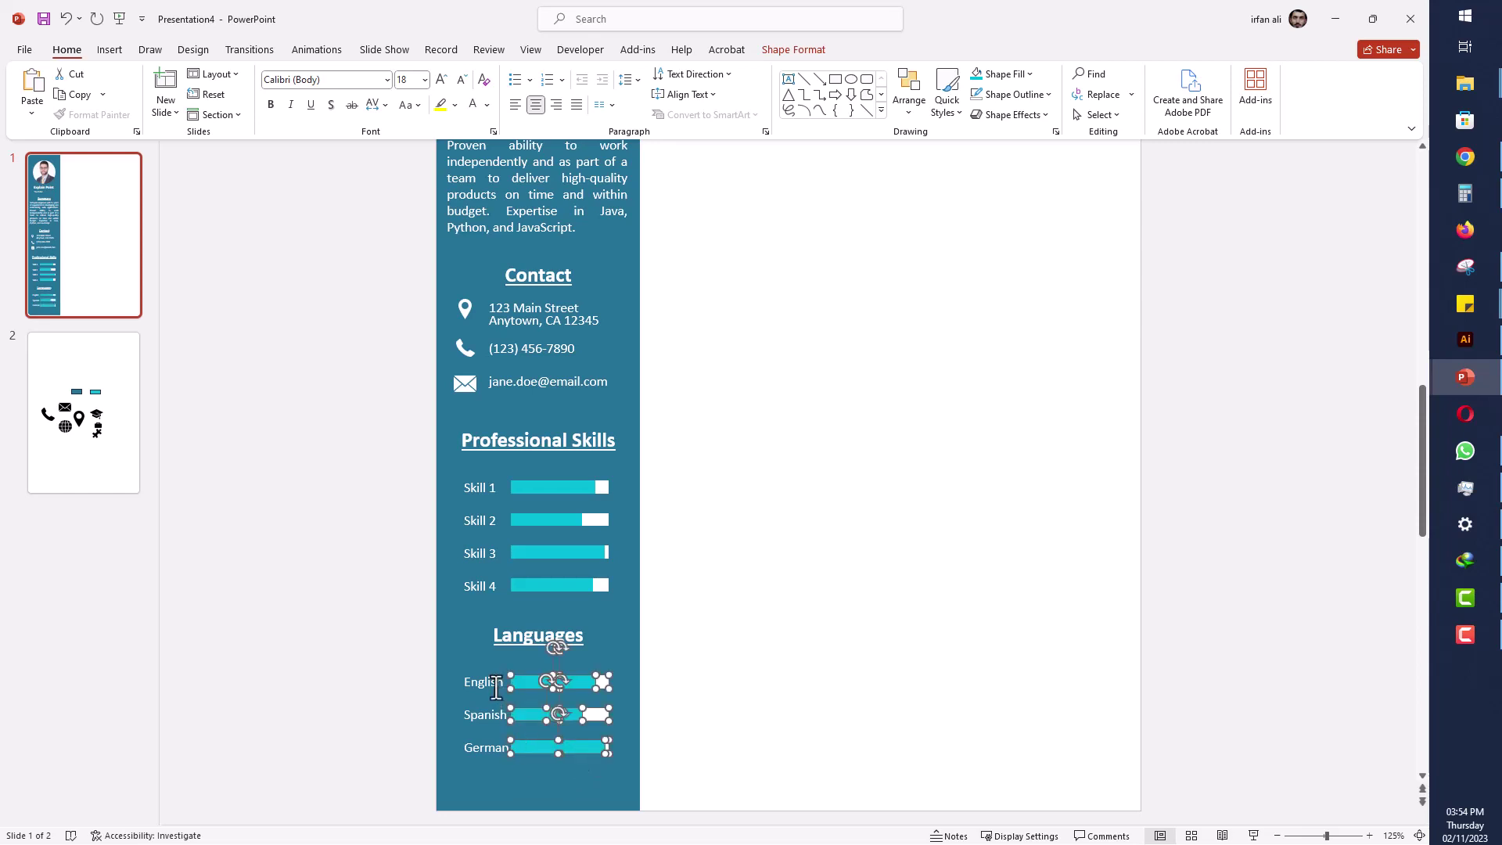
{"action": "left_click_drag", "start_coordinate": [505, 658], "coordinate": [501, 657]}
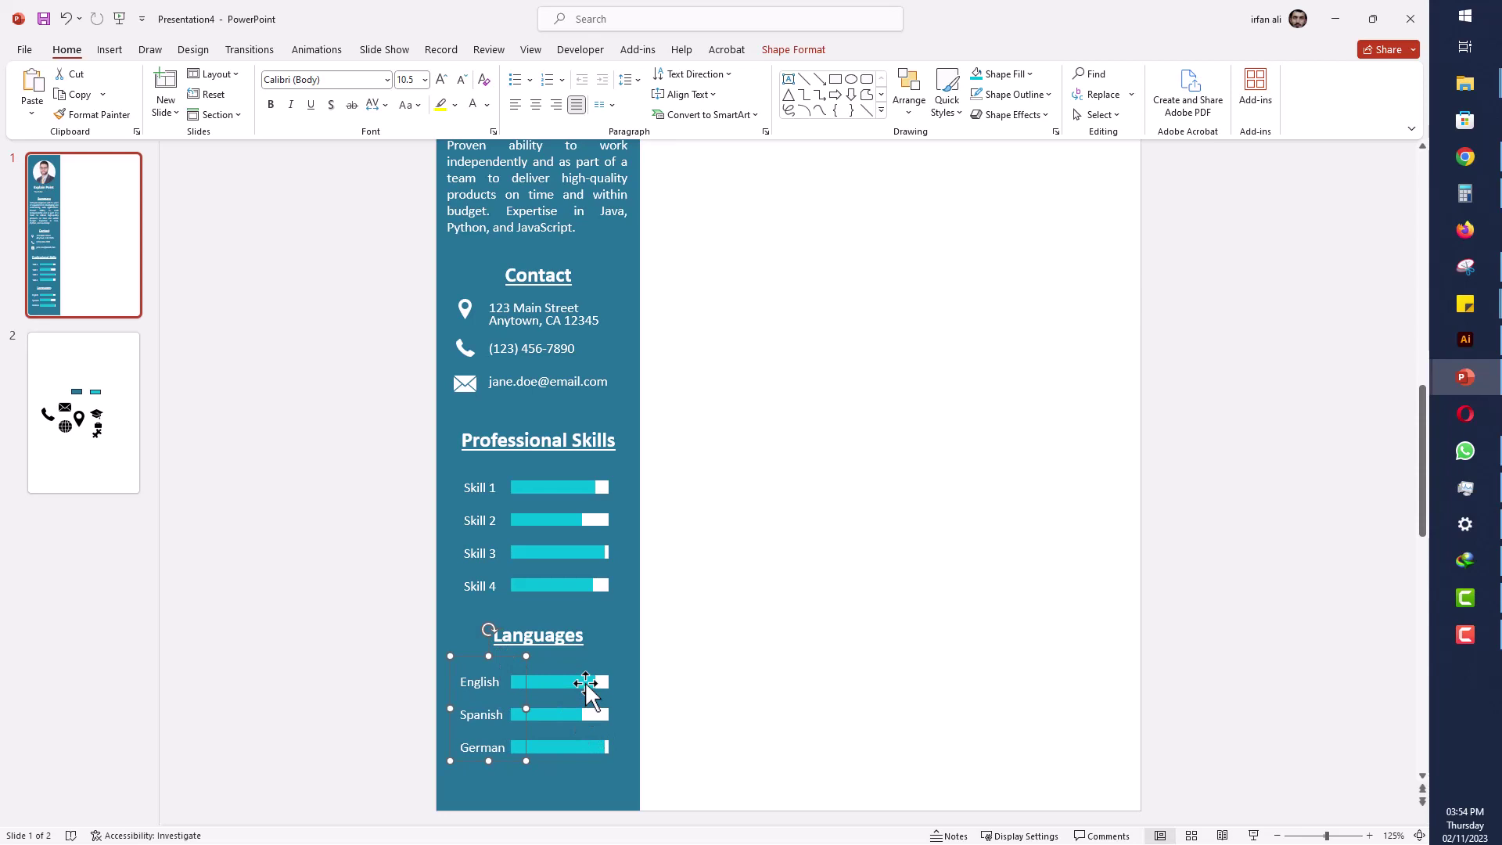
- Shorten the turquoise German bar to about a quarter of the white bar and the Spanish bar slightly
{"action": "left_click", "coordinate": [592, 682]}
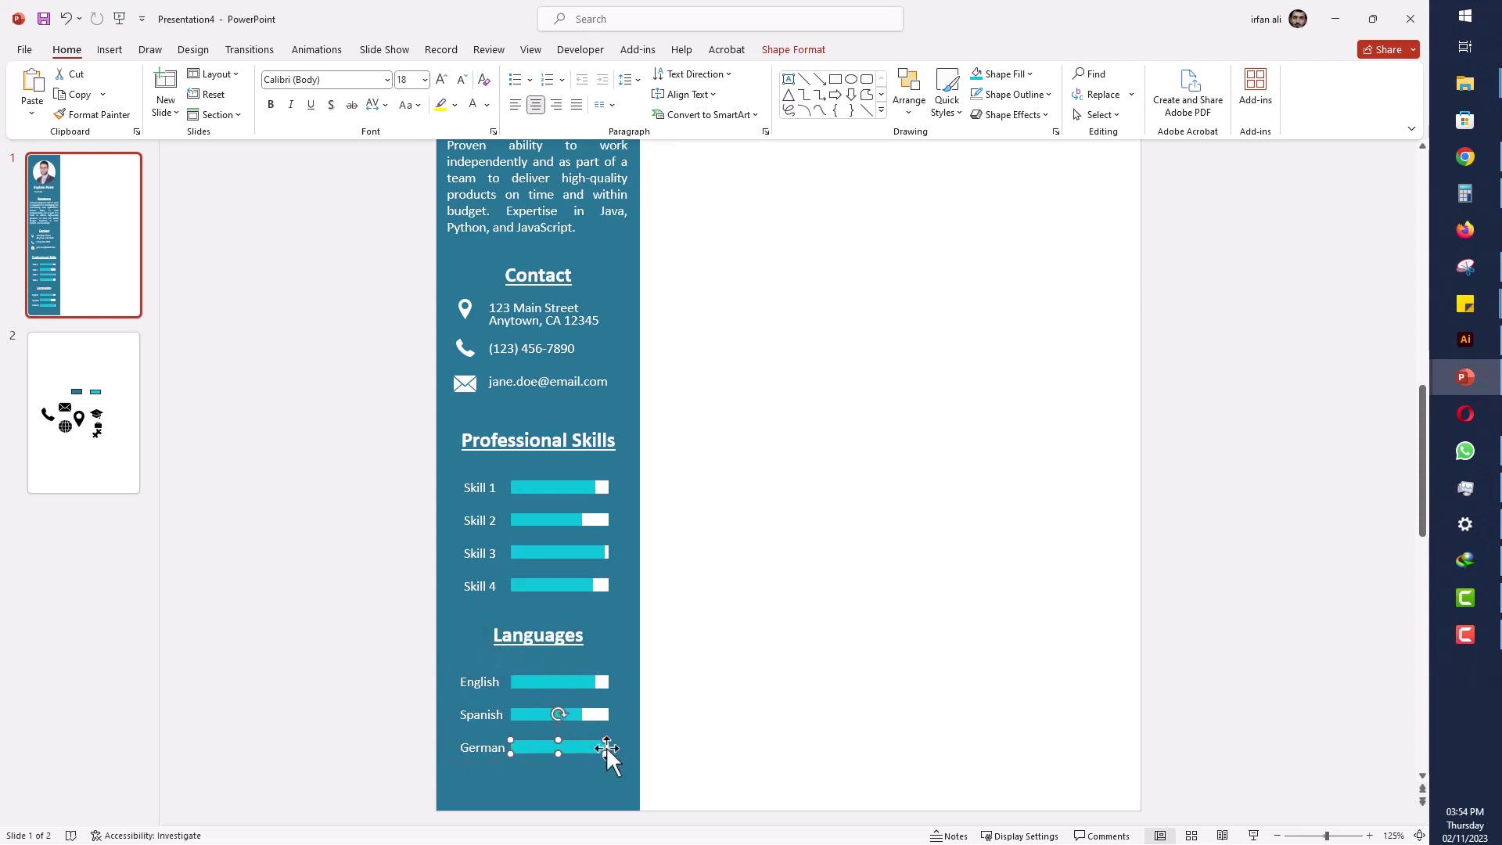
{"action": "scroll", "coordinate": [607, 746], "scroll_direction": "up", "scroll_amount": 7}
{"action": "left_click_drag", "start_coordinate": [493, 700], "coordinate": [382, 702]}
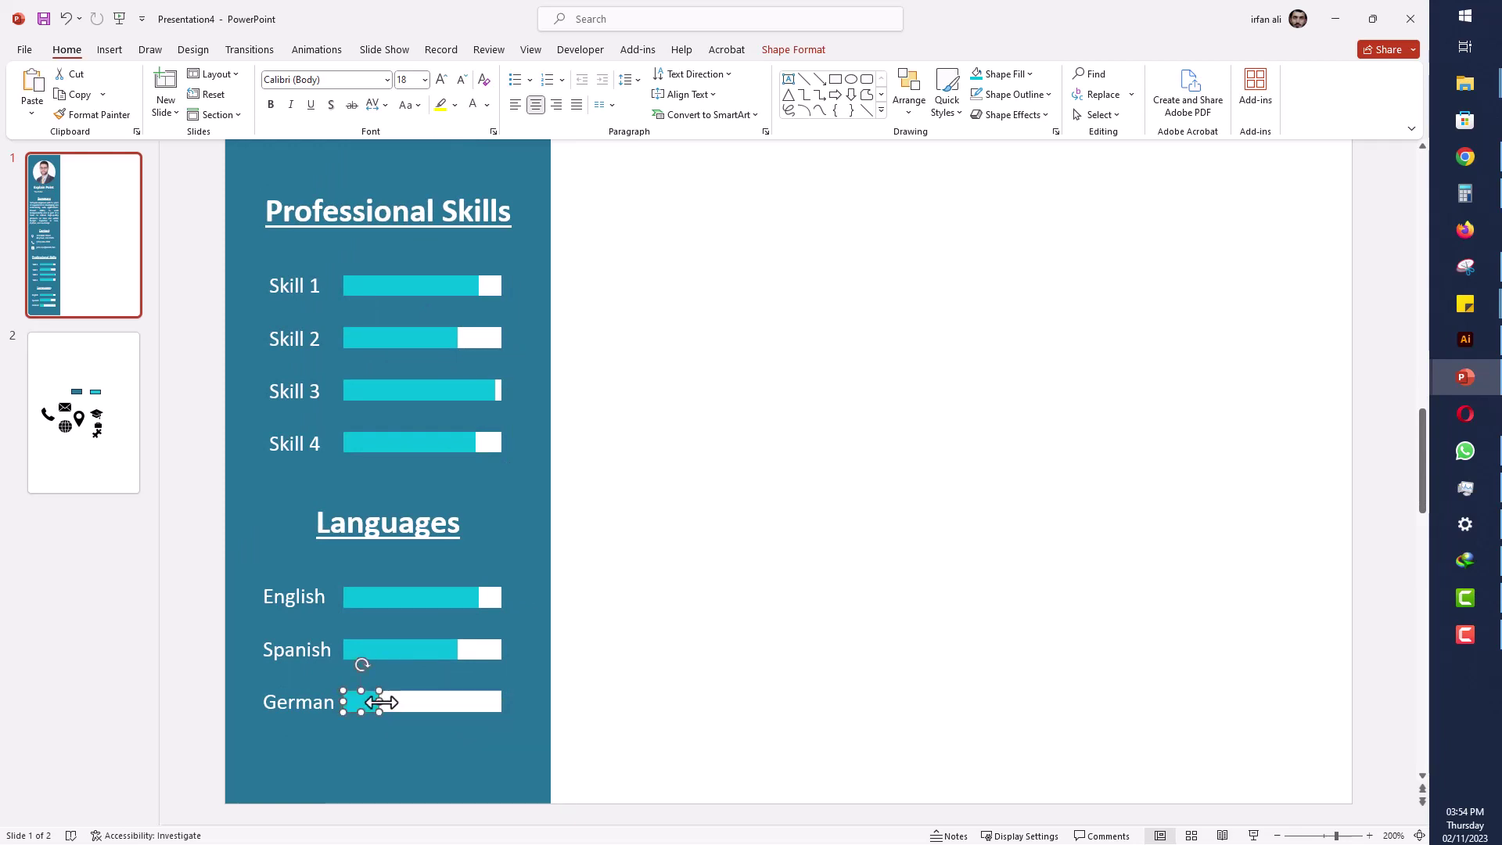
{"action": "left_click", "coordinate": [450, 649]}
{"action": "left_click_drag", "start_coordinate": [458, 650], "coordinate": [447, 649]}
{"action": "left_click", "coordinate": [214, 653]}
- Copy the name heading from the sidebar to the upper white area and replace its text with Education in black
{"action": "scroll", "coordinate": [215, 653], "scroll_direction": "down", "scroll_amount": 5, "text": "ctrl"}
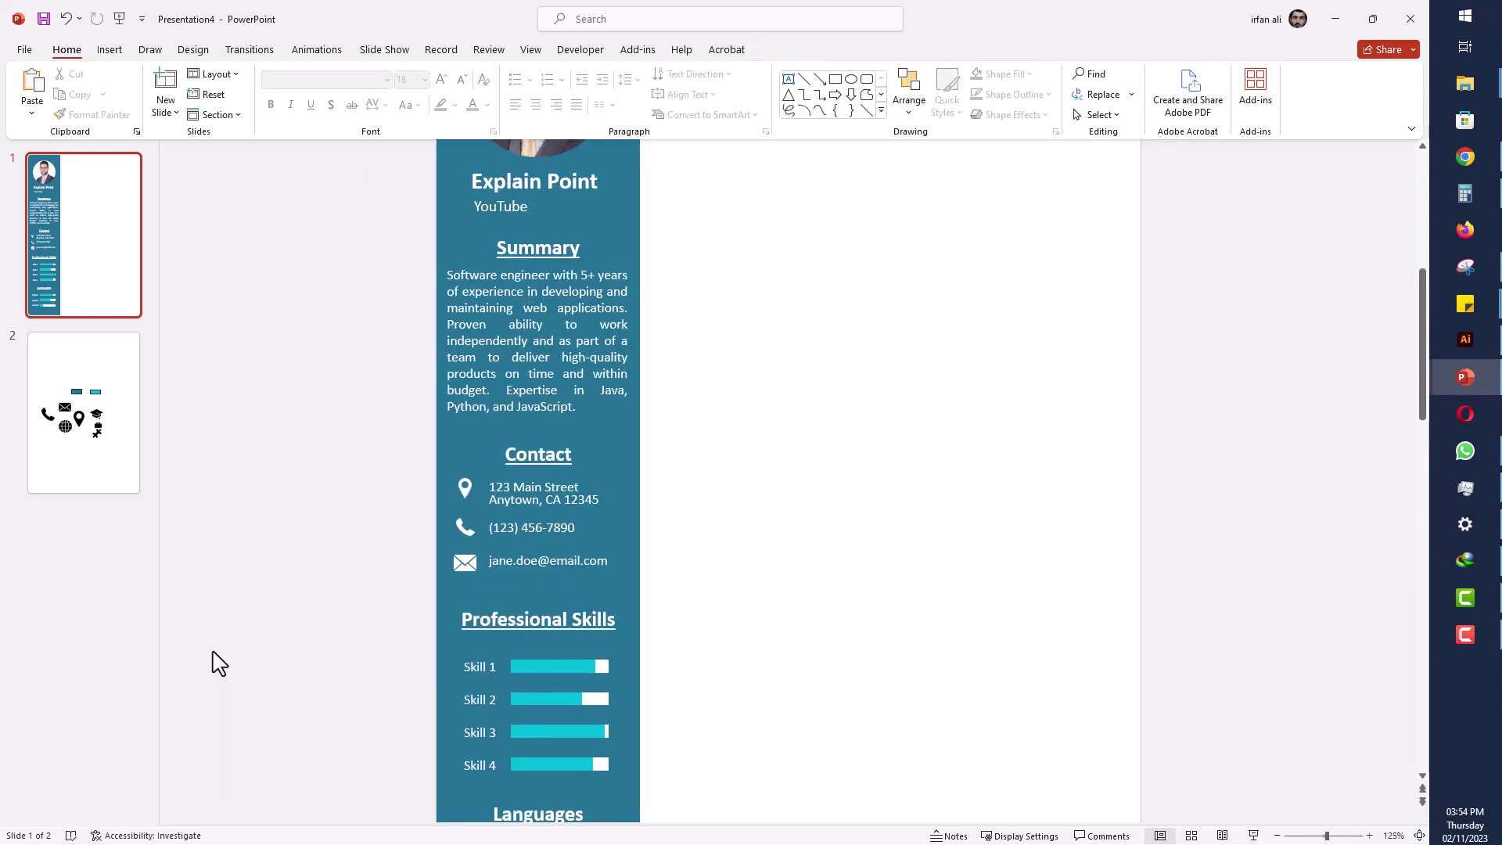
{"action": "left_click", "coordinate": [1418, 837]}
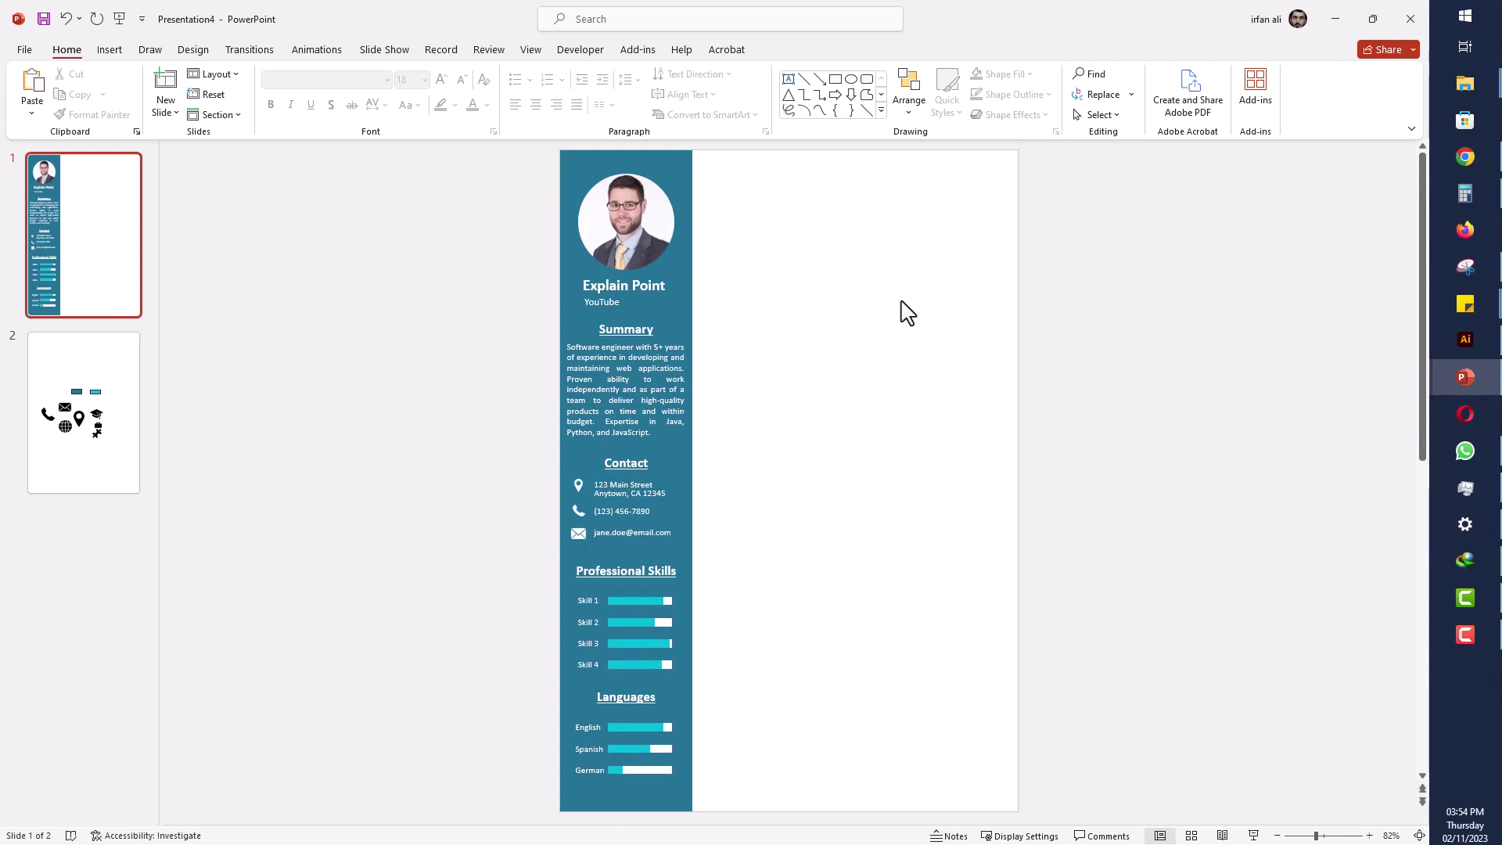
{"action": "left_click", "coordinate": [660, 274]}
{"action": "left_click_drag", "start_coordinate": [673, 304], "coordinate": [762, 272]}
{"action": "key", "text": "ctrl+z"}
{"action": "left_click_drag", "start_coordinate": [650, 271], "coordinate": [798, 180], "text": "ctrl"}
{"action": "left_click", "coordinate": [482, 104]}
{"action": "triple_click", "coordinate": [765, 196]}
{"action": "type", "text": "Education"}
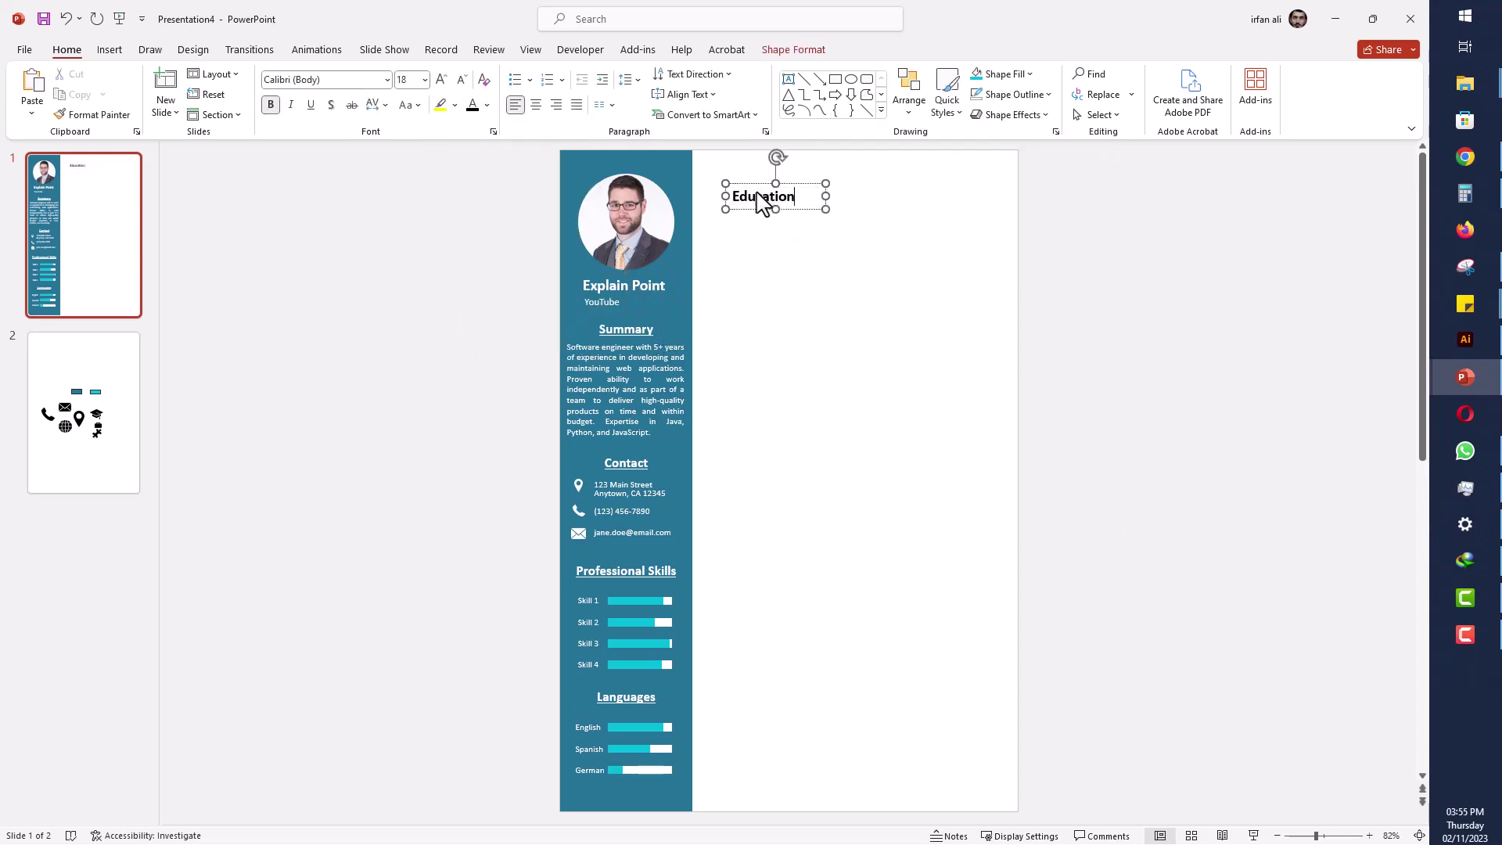
- Move the Education heading slightly up and change its text to uppercase
{"action": "left_click_drag", "start_coordinate": [789, 208], "coordinate": [790, 192]}
{"action": "left_click", "coordinate": [834, 238]}
{"action": "left_click", "coordinate": [788, 196]}
{"action": "left_click", "coordinate": [390, 105]}
{"action": "left_click", "coordinate": [410, 104]}
{"action": "left_click", "coordinate": [455, 170]}
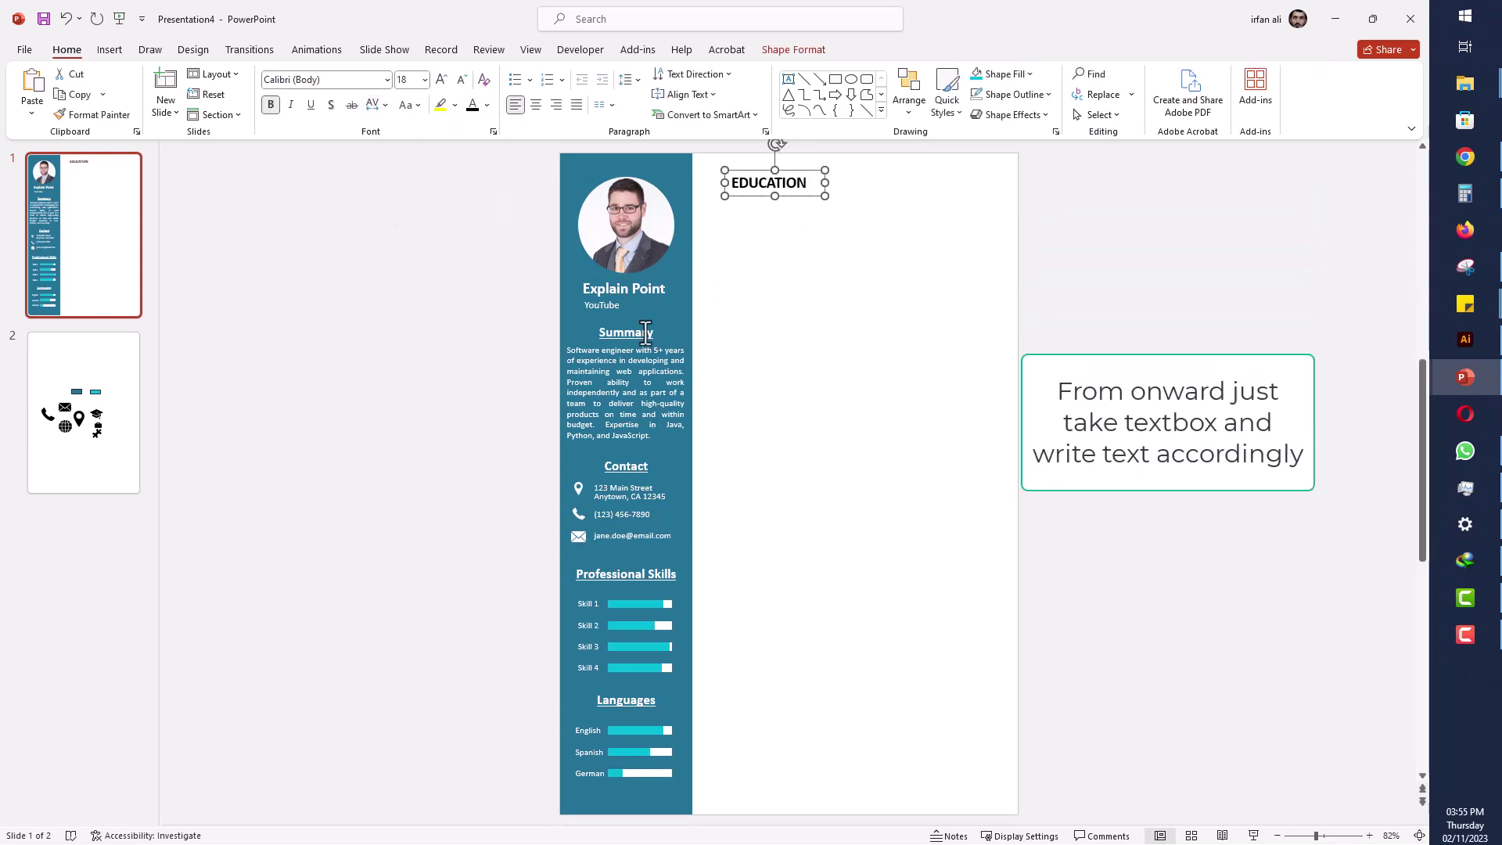
- Widen the EDUCATION heading's text box and color its text in the sidebar's teal
{"action": "left_click_drag", "start_coordinate": [823, 181], "coordinate": [853, 182]}
{"action": "left_click_drag", "start_coordinate": [758, 196], "coordinate": [759, 196]}
{"action": "left_click", "coordinate": [487, 104]}
{"action": "left_click", "coordinate": [484, 295]}
- Insert a text box below EDUCATION listing the Computer Science master's at Stanford University and bachelor's at University of California, Berkeley
{"action": "left_click", "coordinate": [788, 79]}
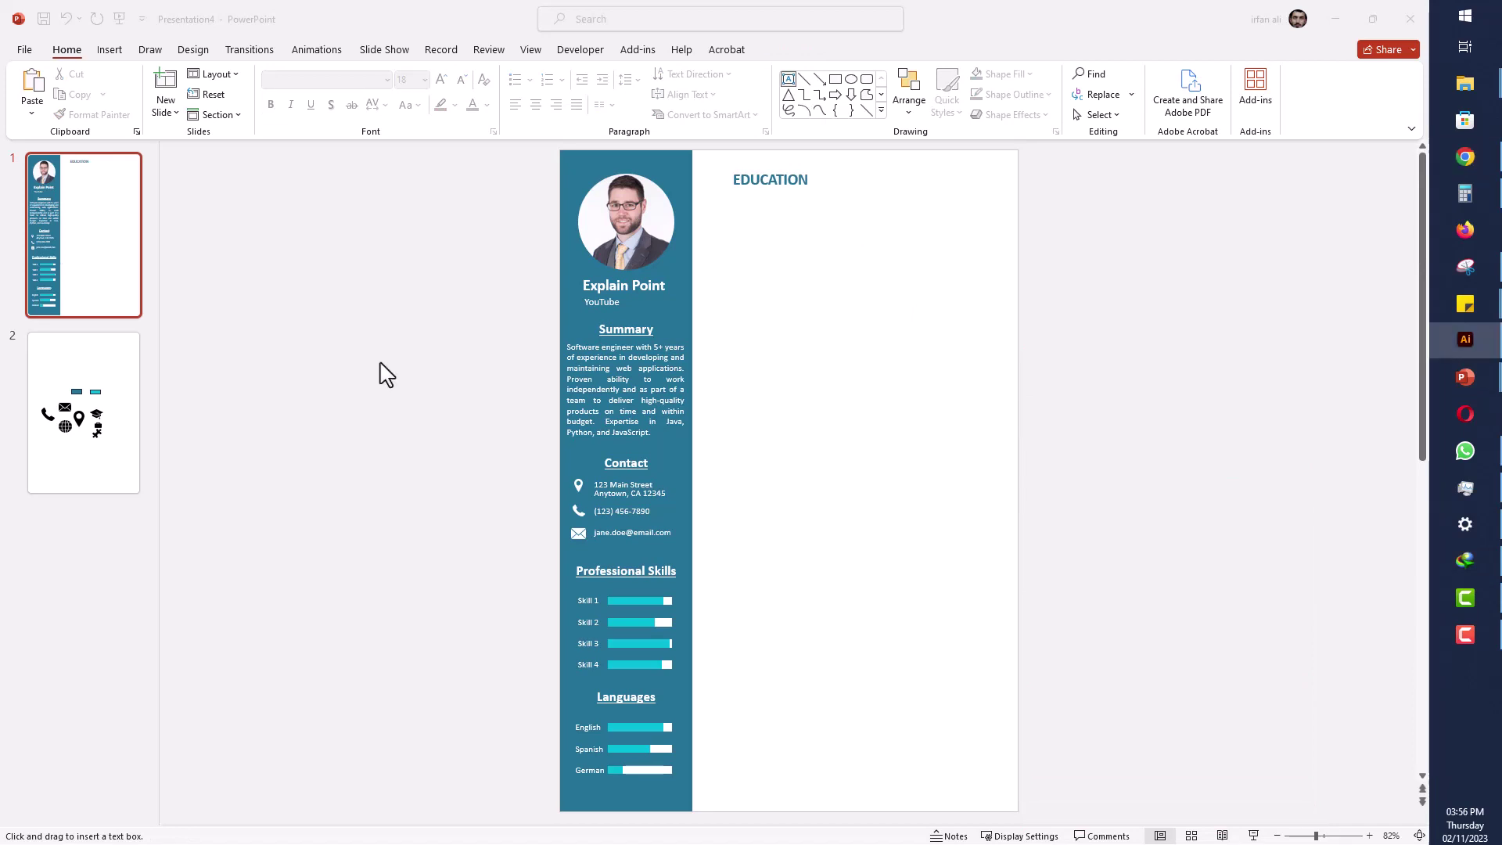
{"action": "left_click_drag", "start_coordinate": [737, 213], "coordinate": [961, 366]}
{"action": "type", "text": "Master of Science in Computer Science Stanford University Stanford, CA Bachelor of Science in Computer Science University of California, Berkeley Berkeley, CA"}
{"action": "key", "text": "BackSpace"}
{"action": "double_click", "coordinate": [903, 225]}
{"action": "left_click", "coordinate": [899, 214]}
- Set the font of the degrees text to Arial
{"action": "left_click", "coordinate": [355, 83]}
{"action": "type", "text": "Arial"}
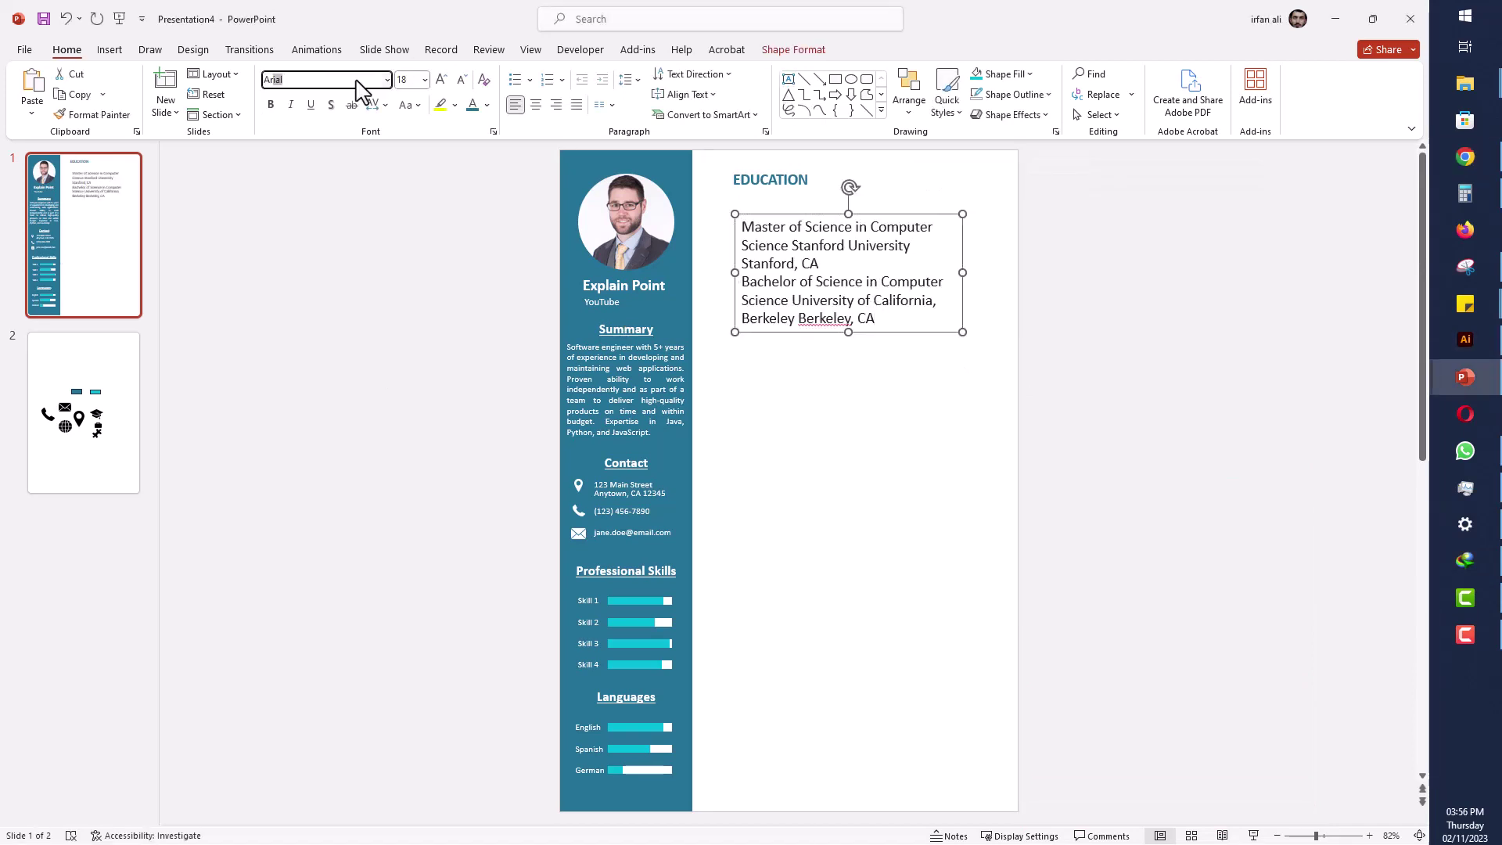
{"action": "key", "text": "Return"}
{"action": "left_click", "coordinate": [480, 332]}
{"action": "left_click", "coordinate": [755, 225]}
{"action": "key", "text": "Escape"}
- Set the degrees text to Calibri (Body) at 14 pt and extend its box left to align with the heading
{"action": "left_click", "coordinate": [336, 81]}
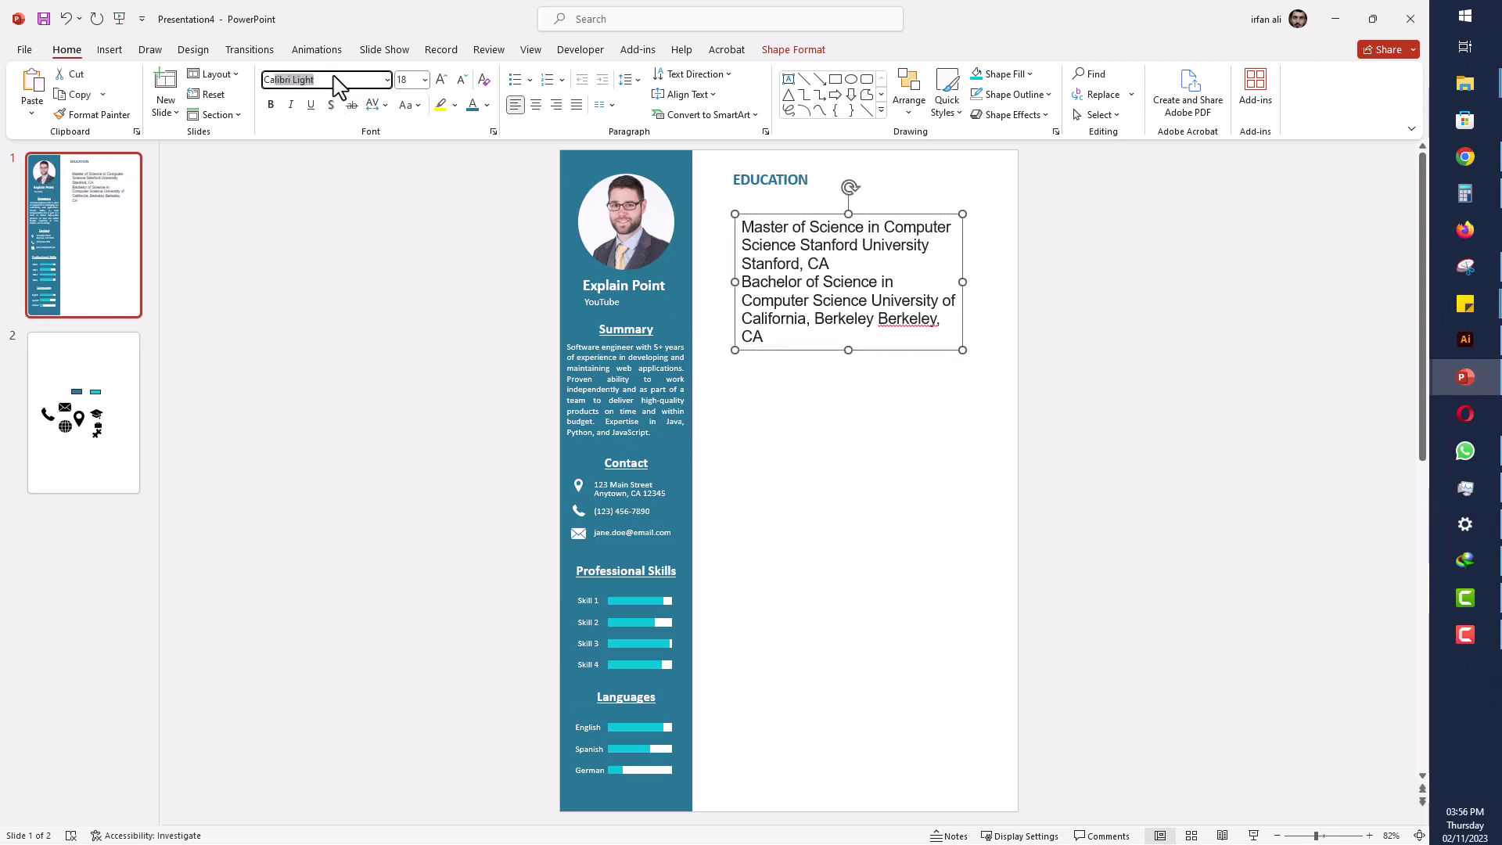
{"action": "key", "text": "BackSpace"}
{"action": "key", "text": "BackSpace"}
{"action": "key", "text": "Return"}
{"action": "left_click_drag", "start_coordinate": [735, 274], "coordinate": [725, 273]}
{"action": "left_click", "coordinate": [460, 80]}
{"action": "left_click", "coordinate": [460, 79]}
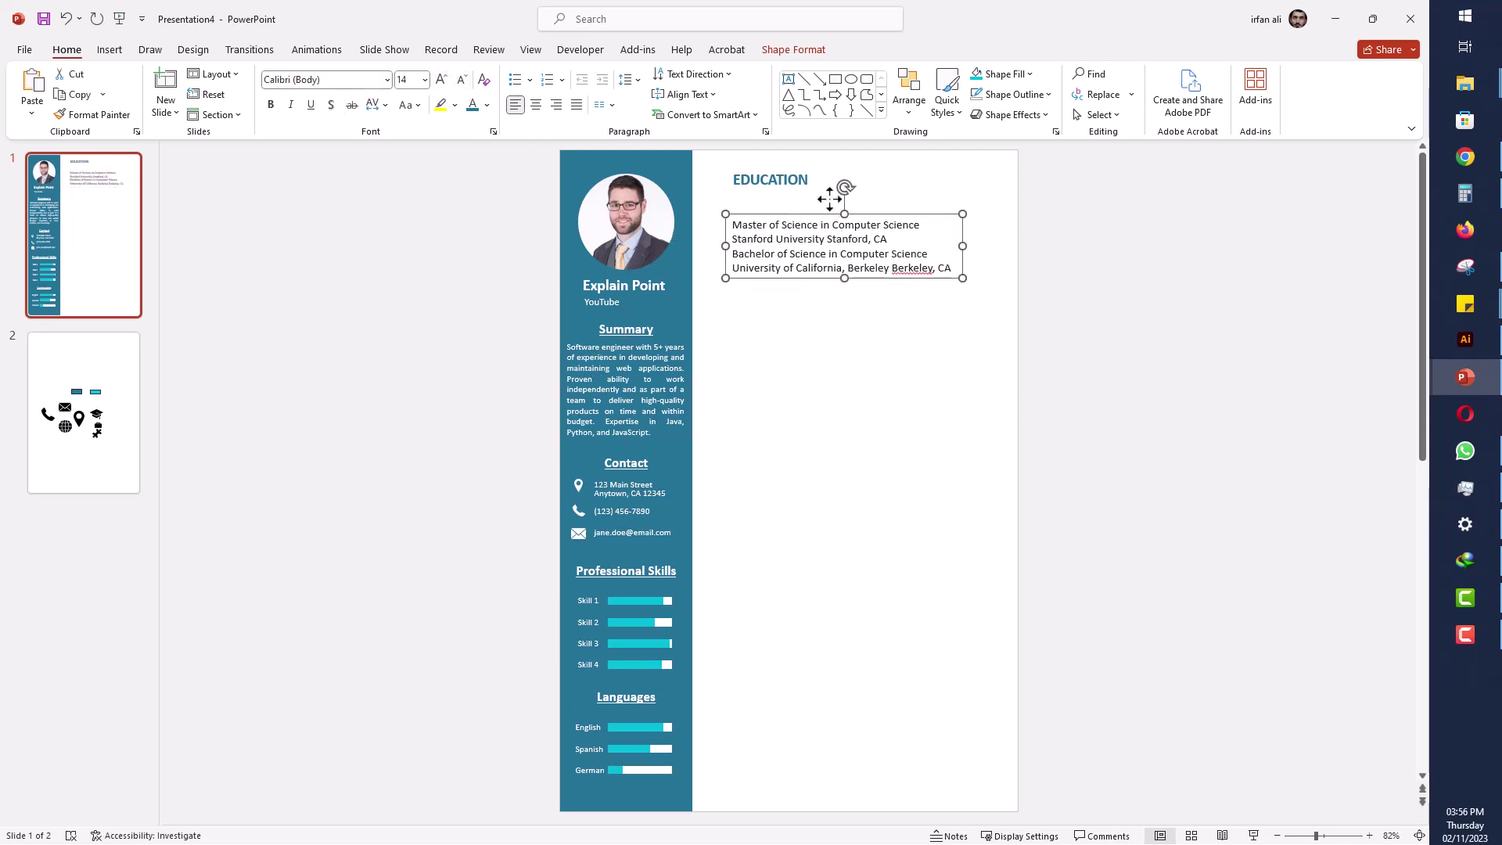
- Move the degrees box up under the heading, then bold both degree titles with a blank line between the entries
{"action": "left_click_drag", "start_coordinate": [826, 215], "coordinate": [826, 193]}
{"action": "left_click", "coordinate": [919, 205]}
{"action": "triple_click", "coordinate": [815, 206]}
{"action": "left_click", "coordinate": [270, 104]}
{"action": "left_click", "coordinate": [732, 233]}
{"action": "key", "text": "Return"}
{"action": "left_click_drag", "start_coordinate": [732, 248], "coordinate": [930, 248]}
{"action": "left_click", "coordinate": [271, 104]}
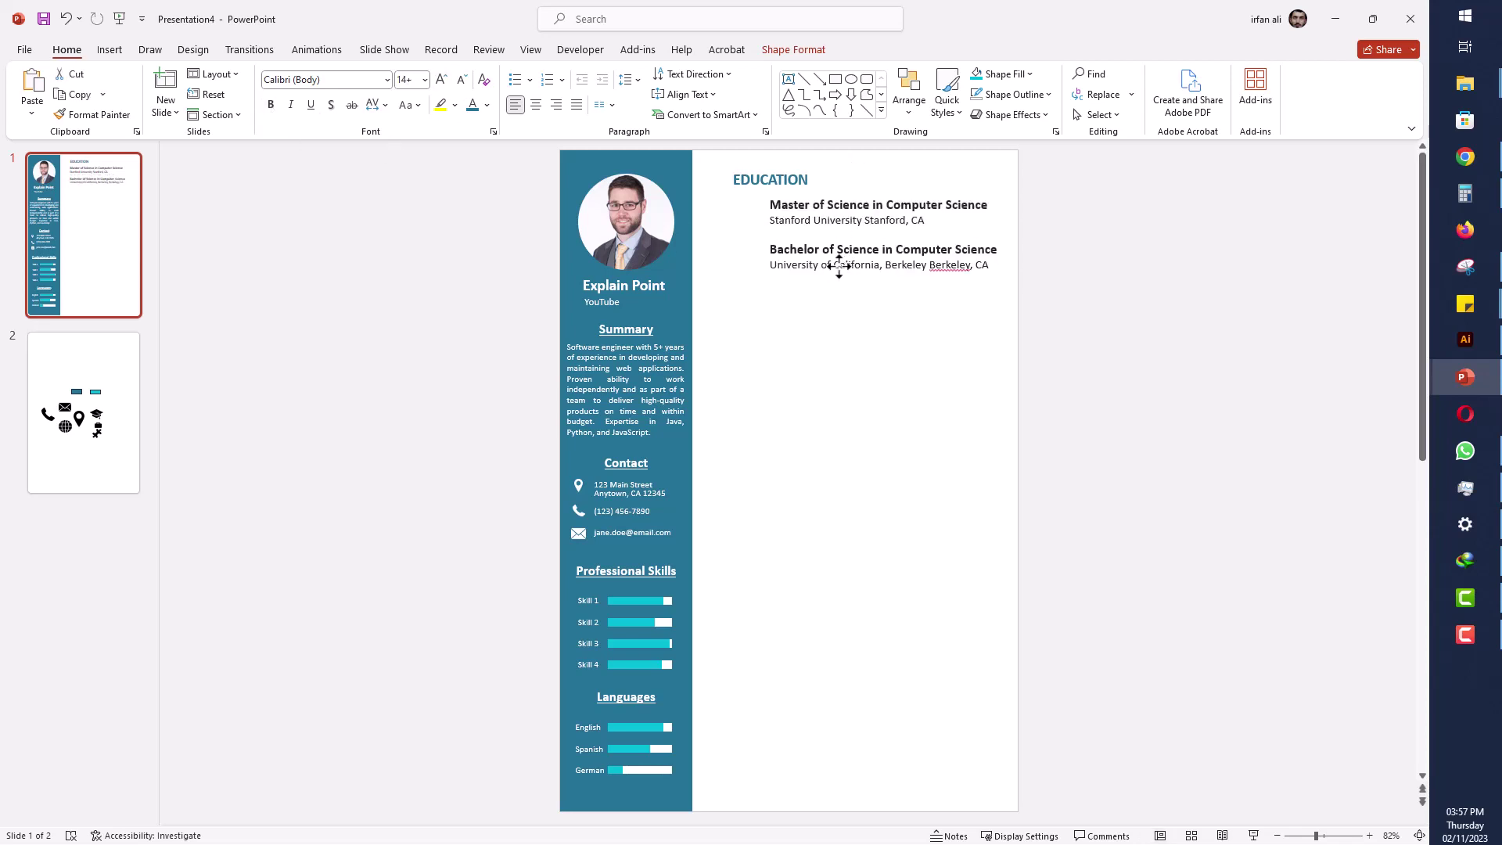
- Narrow the indented degrees box to fit inside the page and reduce the university lines to 12 pt
{"action": "left_click_drag", "start_coordinate": [1018, 229], "coordinate": [978, 231]}
{"action": "left_click_drag", "start_coordinate": [893, 266], "coordinate": [894, 274]}
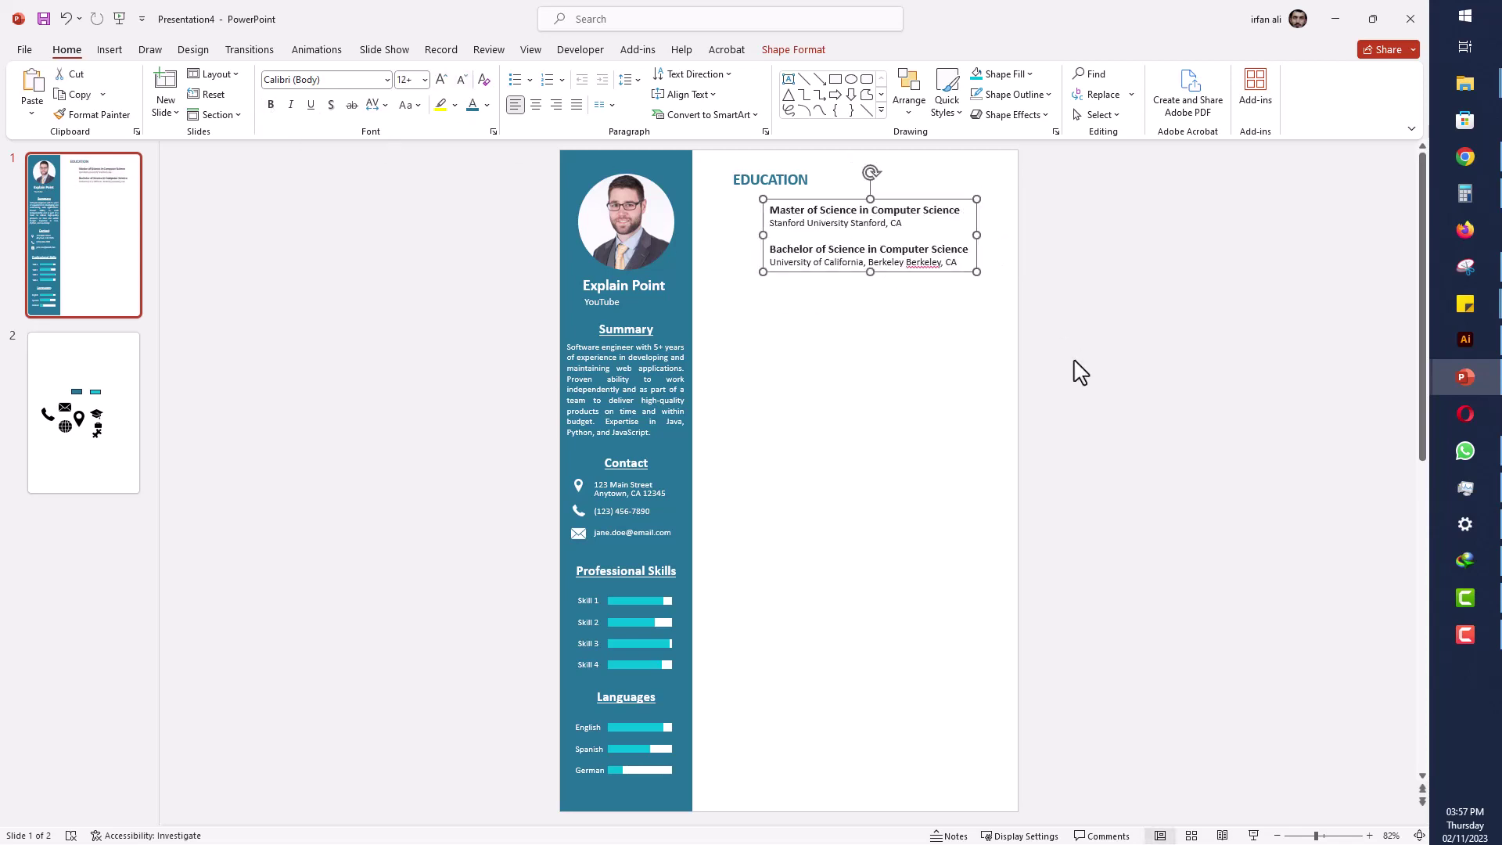
{"action": "left_click", "coordinate": [1077, 362]}
- Add a text box with the years 2009-2013 in front of the master's degree
{"action": "left_click", "coordinate": [789, 79]}
{"action": "left_click_drag", "start_coordinate": [723, 210], "coordinate": [759, 225]}
{"action": "type", "text": "2009-1002"}
{"action": "key", "text": "BackSpace"}
{"action": "key", "text": "BackSpace"}
{"action": "key", "text": "BackSpace"}
{"action": "key", "text": "BackSpace"}
{"action": "type", "text": "2012"}
{"action": "key", "text": "BackSpace"}
{"action": "type", "text": "3"}
- Reduce the 2009-2013 text to 11 pt and position it level with the master's degree title
{"action": "left_click", "coordinate": [724, 226]}
{"action": "left_click", "coordinate": [461, 79]}
{"action": "left_click", "coordinate": [462, 79]}
{"action": "left_click", "coordinate": [338, 79]}
{"action": "mouse_move", "coordinate": [723, 241]}
{"action": "left_mouse_down"}
{"action": "mouse_move", "coordinate": [706, 241]}
{"action": "mouse_move", "coordinate": [782, 227]}
{"action": "left_mouse_up"}
{"action": "left_click_drag", "start_coordinate": [758, 232], "coordinate": [771, 218]}
{"action": "left_click", "coordinate": [461, 79]}
{"action": "left_click", "coordinate": [462, 79]}
{"action": "scroll", "coordinate": [762, 218], "scroll_direction": "up", "scroll_amount": 5}
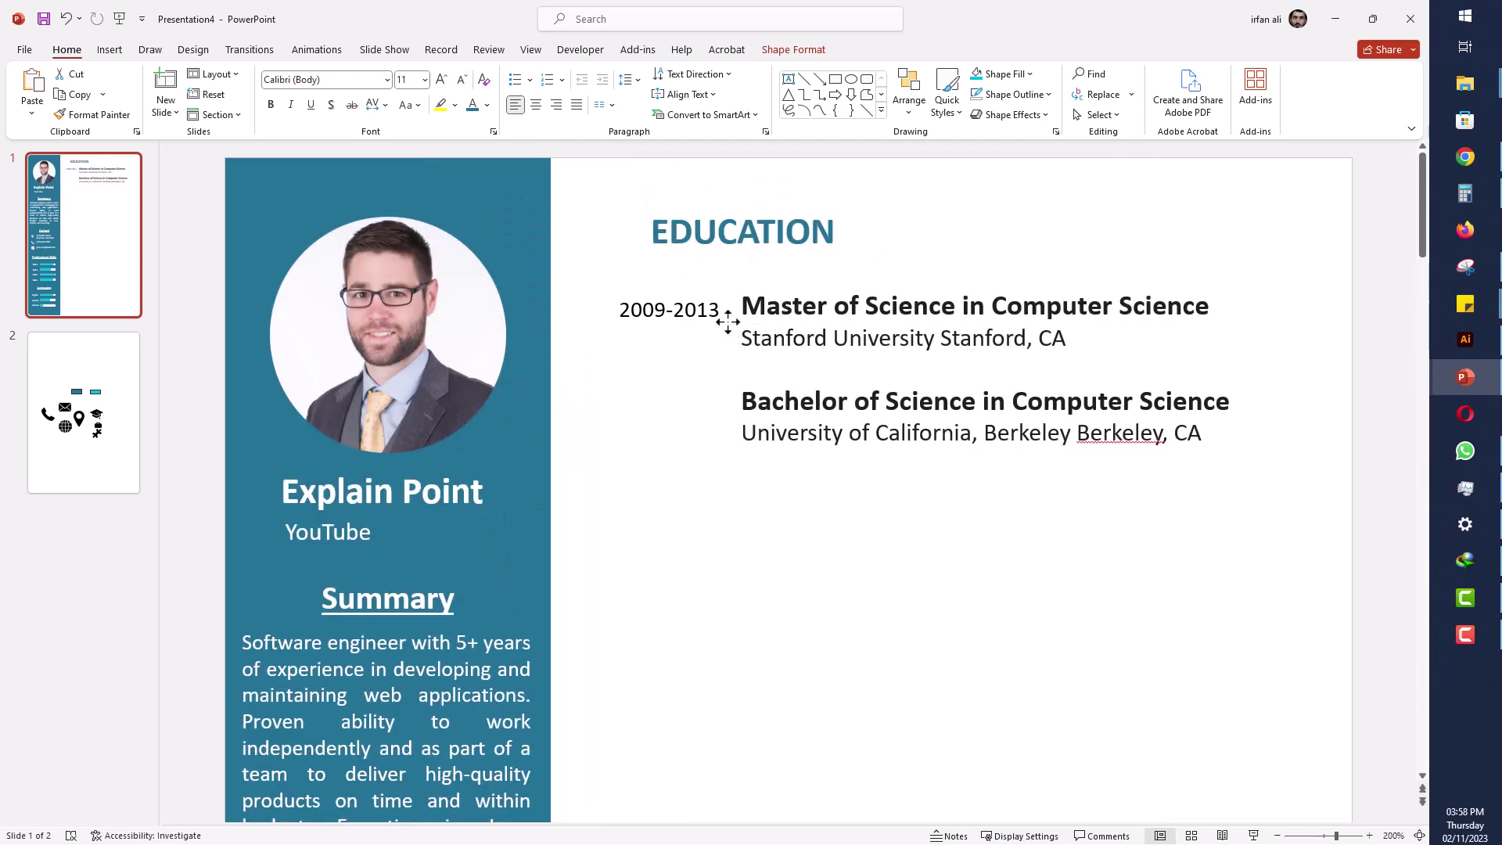
- Copy the years box beside the bachelor's degree and change its text to 2013-2015
{"action": "mouse_move", "coordinate": [719, 326]}
{"action": "left_mouse_down"}
{"action": "mouse_move", "coordinate": [719, 429]}
{"action": "mouse_move", "coordinate": [637, 402]}
{"action": "left_mouse_up"}
{"action": "type", "text": "13"}
{"action": "left_click", "coordinate": [704, 400]}
{"action": "type", "text": "5"}
{"action": "left_click", "coordinate": [701, 453]}
{"action": "left_click", "coordinate": [674, 325]}
{"action": "left_click", "coordinate": [680, 372]}
{"action": "scroll", "coordinate": [680, 373], "scroll_direction": "down", "scroll_amount": 4}
{"action": "scroll", "coordinate": [795, 378], "scroll_direction": "up", "scroll_amount": 2}
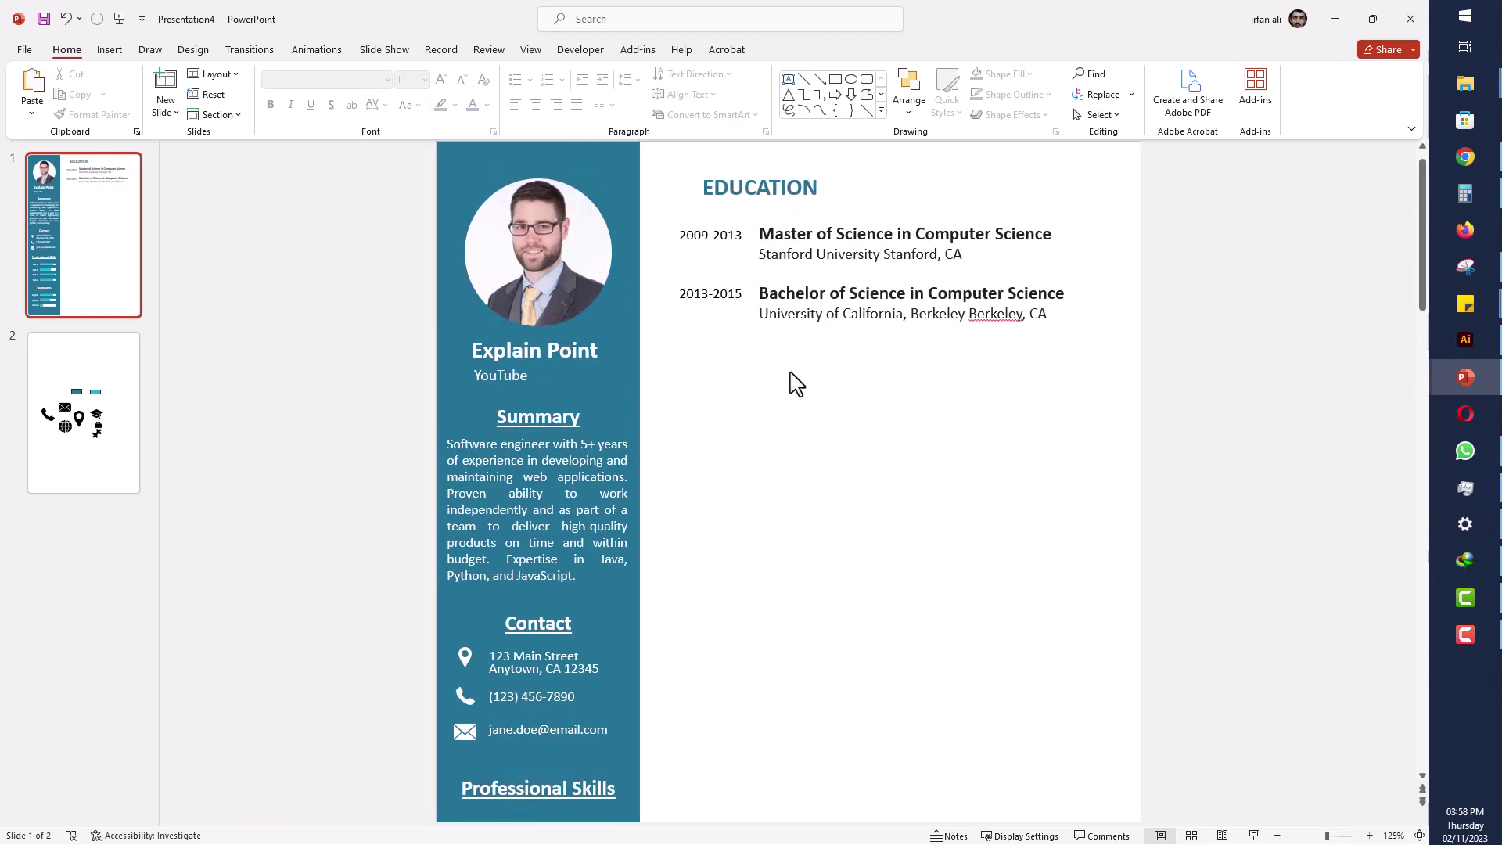
- Undo the last changes to the bachelor's degree years
{"action": "left_click", "coordinate": [709, 294]}
{"action": "key", "text": "Return"}
{"action": "key", "text": "ctrl+z"}
{"action": "key", "text": "ctrl+z"}
{"action": "key", "text": "ctrl+z"}
{"action": "key", "text": "ctrl+z"}
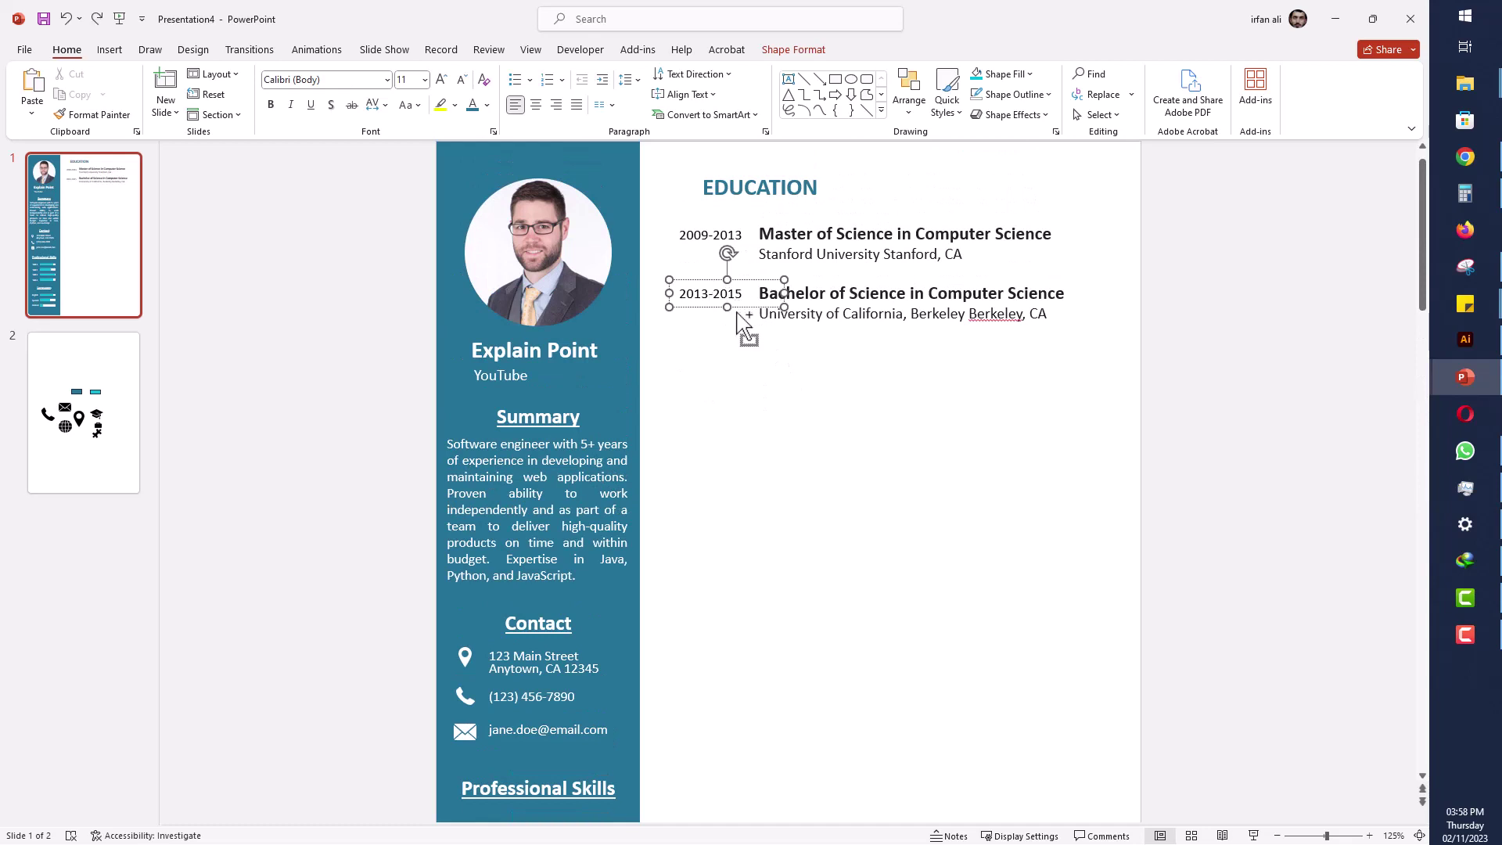
- Copy the 2009-2013 box down beside the bachelor's degree and change the years to 2005-2009
{"action": "mouse_move", "coordinate": [708, 248]}
{"action": "left_mouse_down", "text": "ctrl"}
{"action": "mouse_move", "coordinate": [705, 312]}
{"action": "mouse_move", "coordinate": [702, 298]}
{"action": "left_mouse_up", "text": "ctrl"}
{"action": "key", "text": "ctrl+a"}
{"action": "type", "text": "2005-2009"}
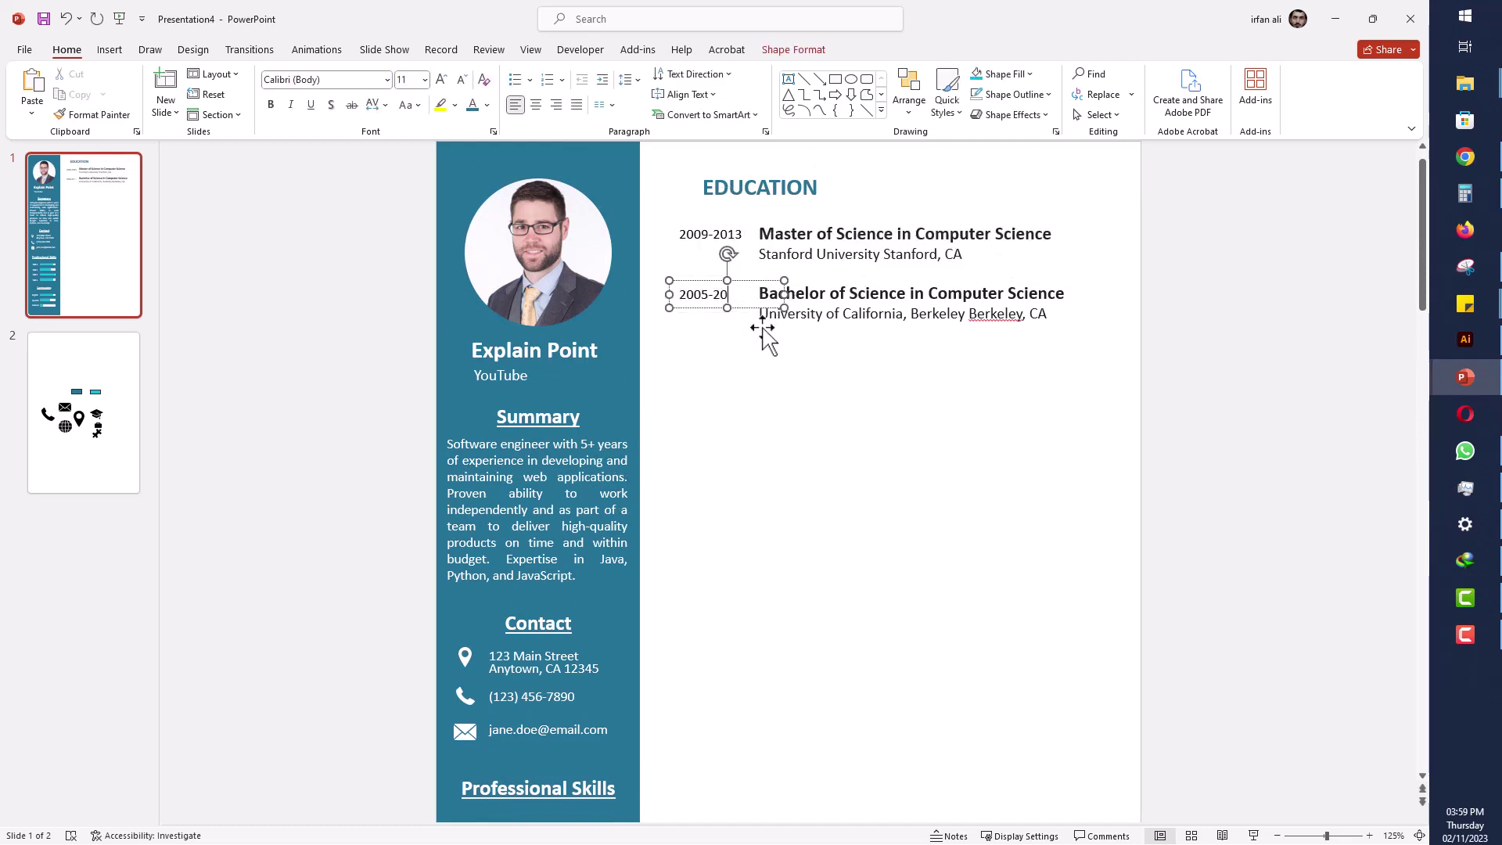
{"action": "left_click", "coordinate": [754, 405]}
{"action": "left_click", "coordinate": [793, 328]}
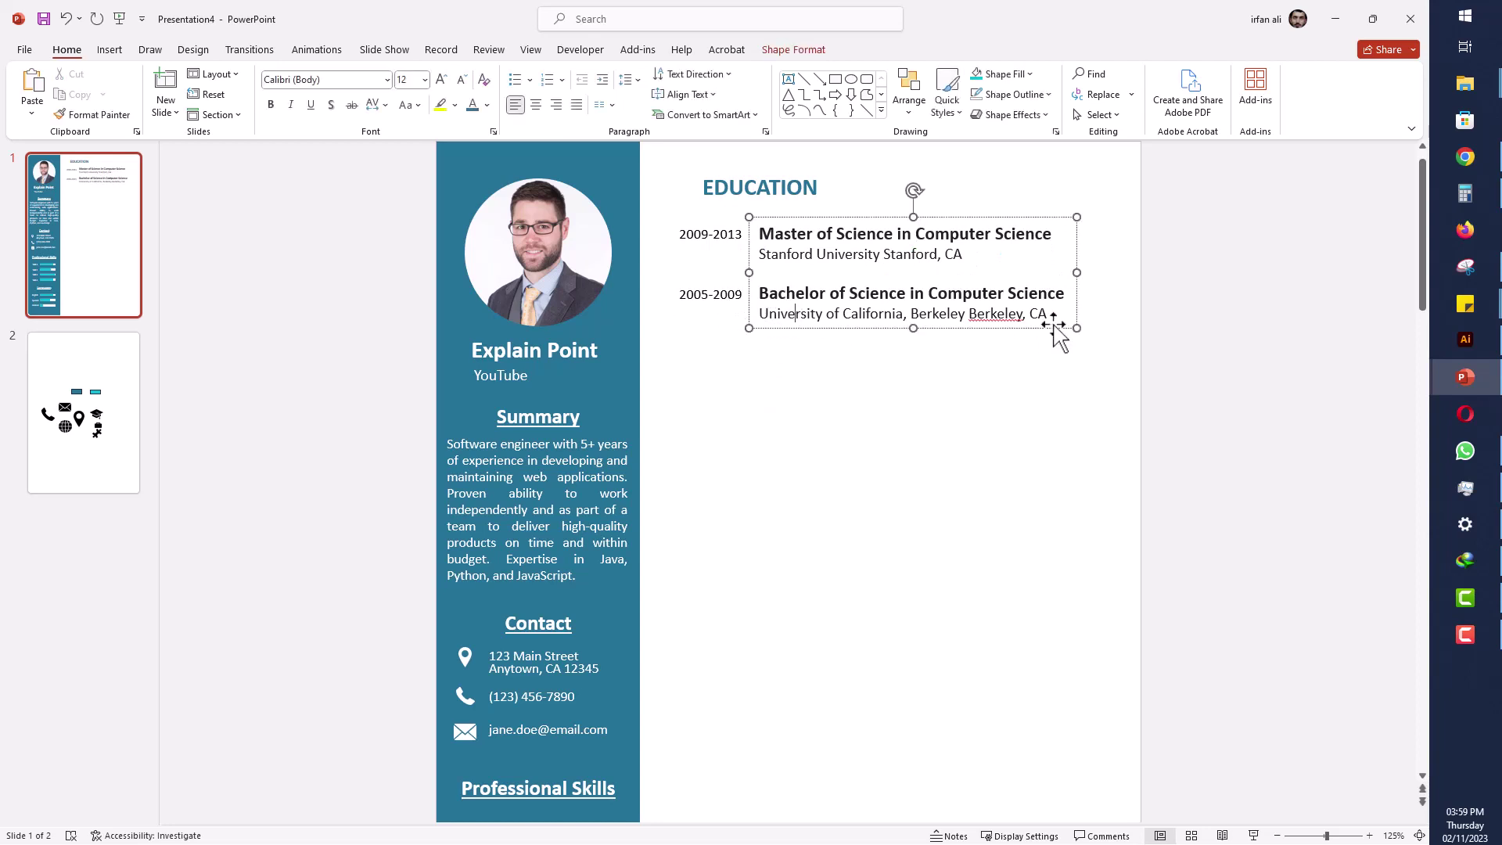
{"action": "left_click", "coordinate": [893, 428]}
{"action": "left_click", "coordinate": [729, 206]}
{"action": "left_click", "coordinate": [820, 264]}
{"action": "left_click", "coordinate": [724, 463]}
{"action": "scroll", "coordinate": [658, 448], "scroll_direction": "down", "scroll_amount": 3, "text": "ctrl"}
- Copy the EDUCATION heading below the degrees, retitle it Professional Experience and widen its box to fit
{"action": "key", "text": "alt+Tab"}
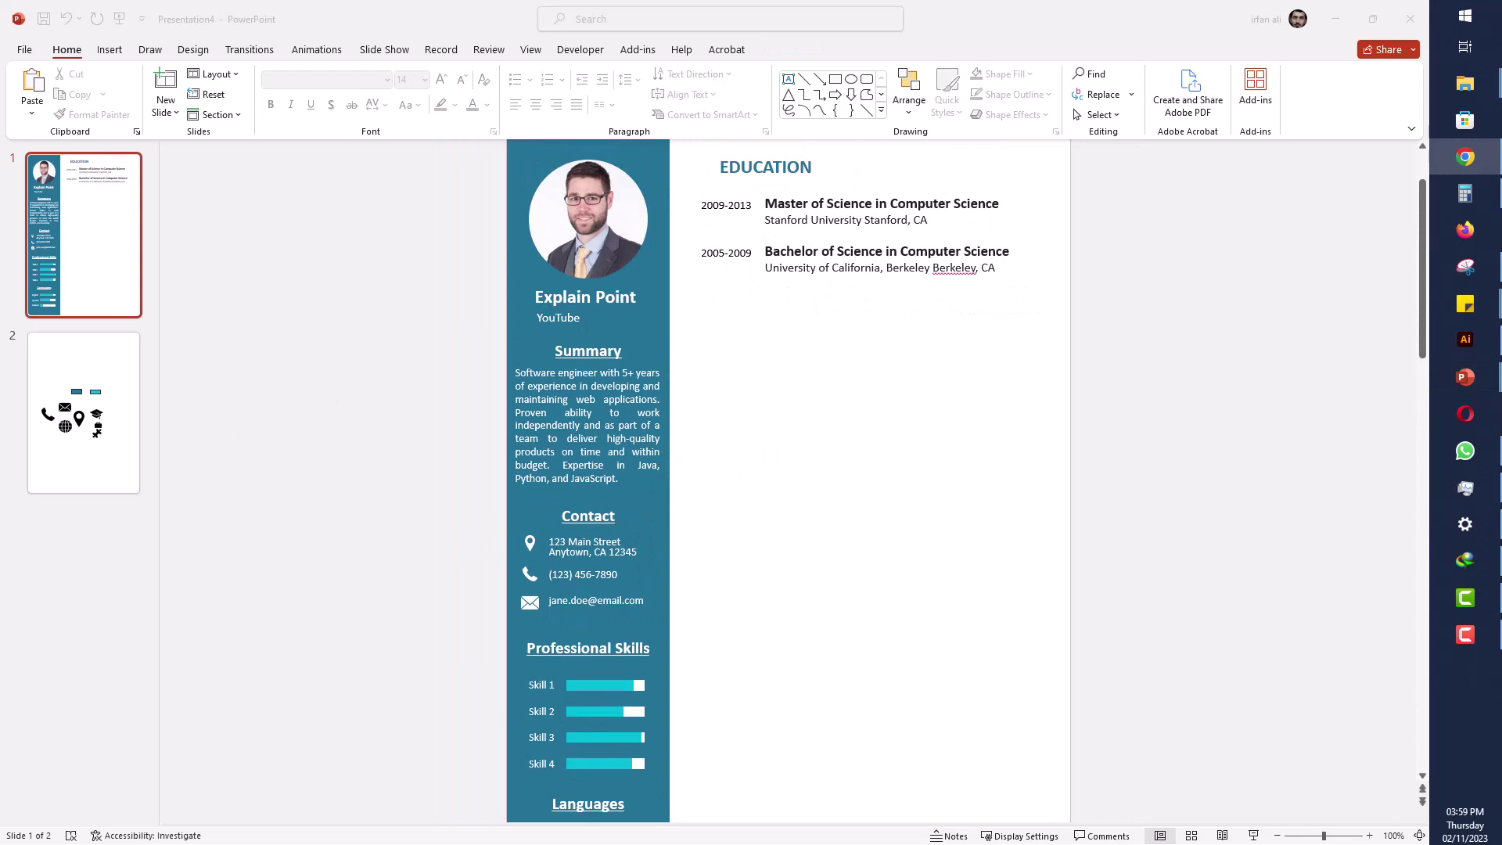
{"action": "left_click", "coordinate": [744, 167]}
{"action": "left_click_drag", "start_coordinate": [744, 168], "coordinate": [744, 321]}
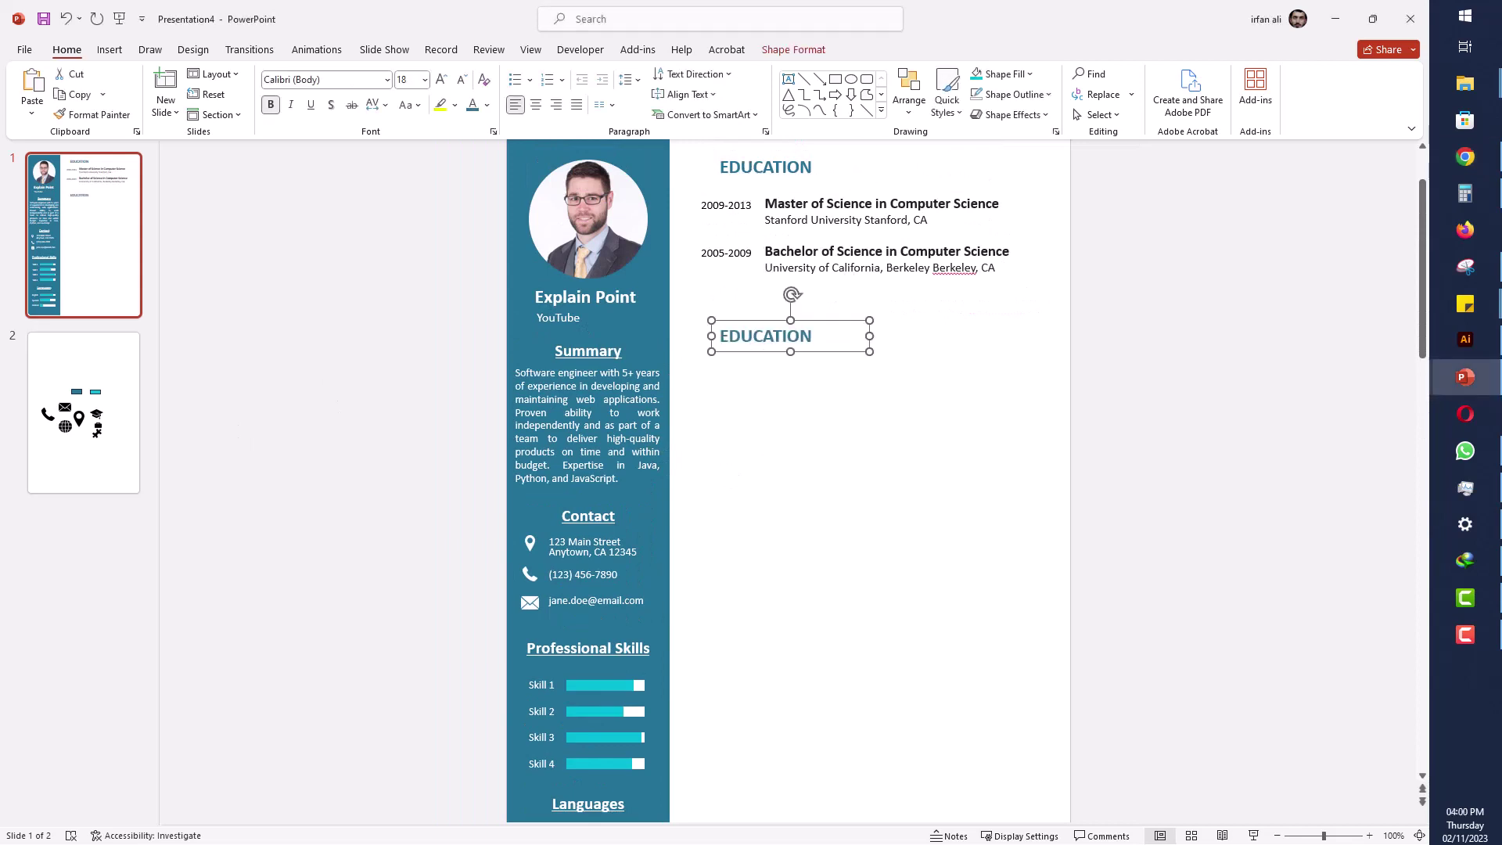
{"action": "type", "text": "Professional"}
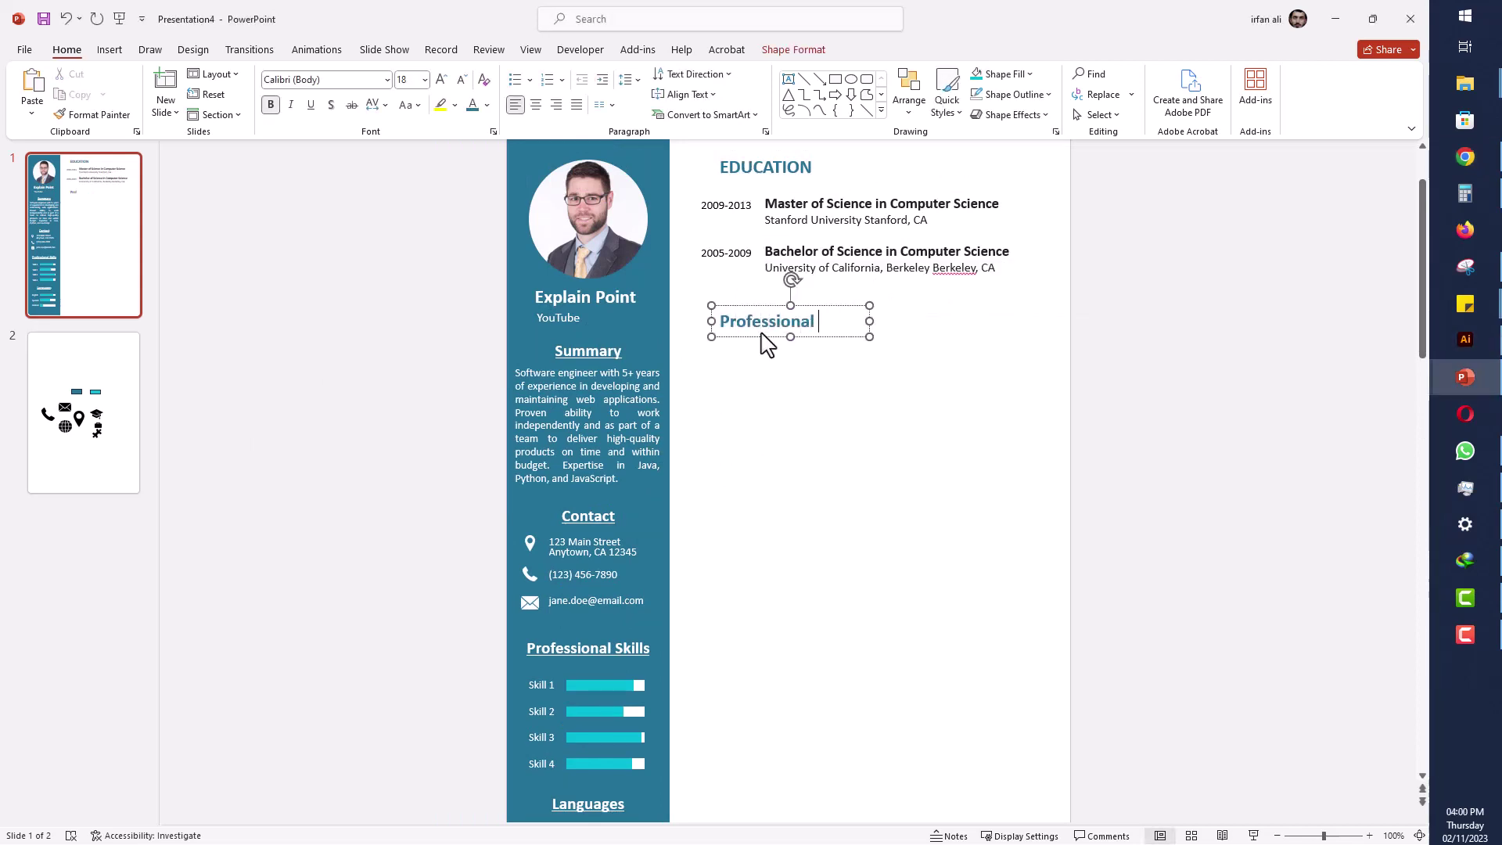
{"action": "type", "text": " Experien"}
{"action": "left_click_drag", "start_coordinate": [869, 332], "coordinate": [953, 332]}
- Copy the degrees box under Professional Experience and replace its text with the Acme Corporation and XYZ Company job entries
{"action": "left_click", "coordinate": [793, 261]}
{"action": "mouse_move", "coordinate": [821, 284]}
{"action": "left_mouse_down"}
{"action": "mouse_move", "coordinate": [855, 617]}
{"action": "mouse_move", "coordinate": [845, 560]}
{"action": "left_mouse_up"}
{"action": "left_click", "coordinate": [822, 363]}
{"action": "key", "text": "ctrl+a"}
{"action": "type", "text": "Software Engineer Acme Corporation Anytown, CA 2018 - Present  Developed and maintained web applications using Java, Spring Boot, and MySQL Worked on a team to develop a new cloud-based application using AWS Used Agile development methodologies to deliver products on time and within budget Software Engineer Intern XYZ Company Anytown, CA 2017  Developed and maintained web applications using Python, Django, and PostgreSQL Worked on a team to develop a new feature for the company's flagship product Learned about Agile development methodologies and best practices"}
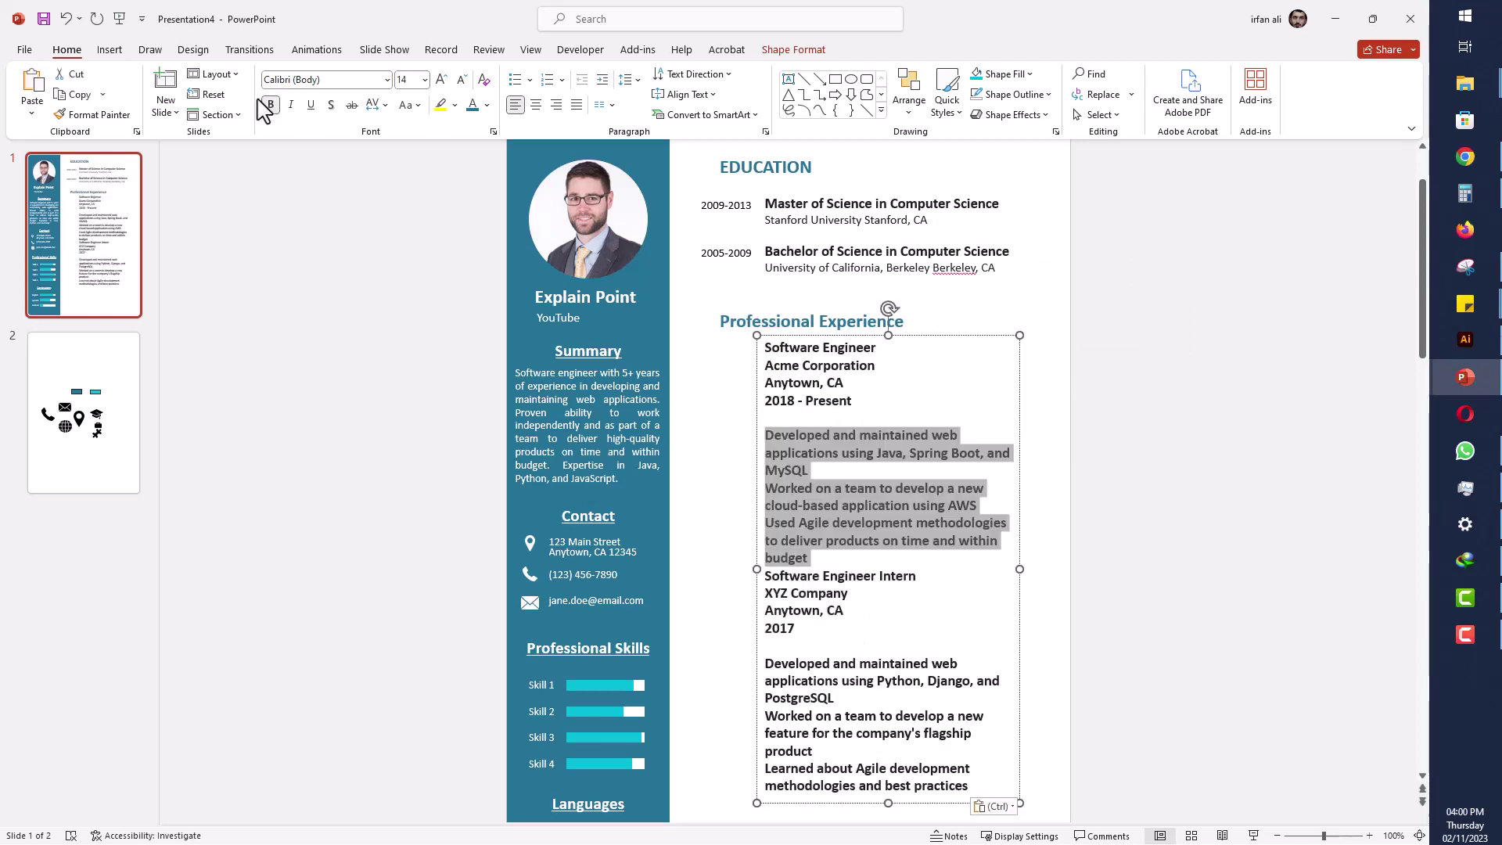
- Remove the bold from the Acme Corporation job's description and reduce its font size two steps
{"action": "left_click", "coordinate": [267, 104]}
{"action": "left_click", "coordinate": [462, 79]}
{"action": "left_click", "coordinate": [462, 79]}
- Delete the 2018 - Present line and the blank line below it, and widen the experience text box
{"action": "left_click", "coordinate": [866, 395]}
{"action": "key", "text": "Delete"}
{"action": "left_click_drag", "start_coordinate": [866, 396], "coordinate": [765, 399]}
{"action": "key", "text": "ctrl+x"}
{"action": "key", "text": "BackSpace"}
{"action": "left_click_drag", "start_coordinate": [1019, 523], "coordinate": [1040, 520]}
- Reduce the Software Engineer, Acme Corporation and Anytown, CA lines to 10.5 pt
{"action": "left_click_drag", "start_coordinate": [846, 383], "coordinate": [763, 347]}
{"action": "left_click", "coordinate": [462, 79]}
{"action": "left_click", "coordinate": [462, 79]}
{"action": "left_click", "coordinate": [462, 79]}
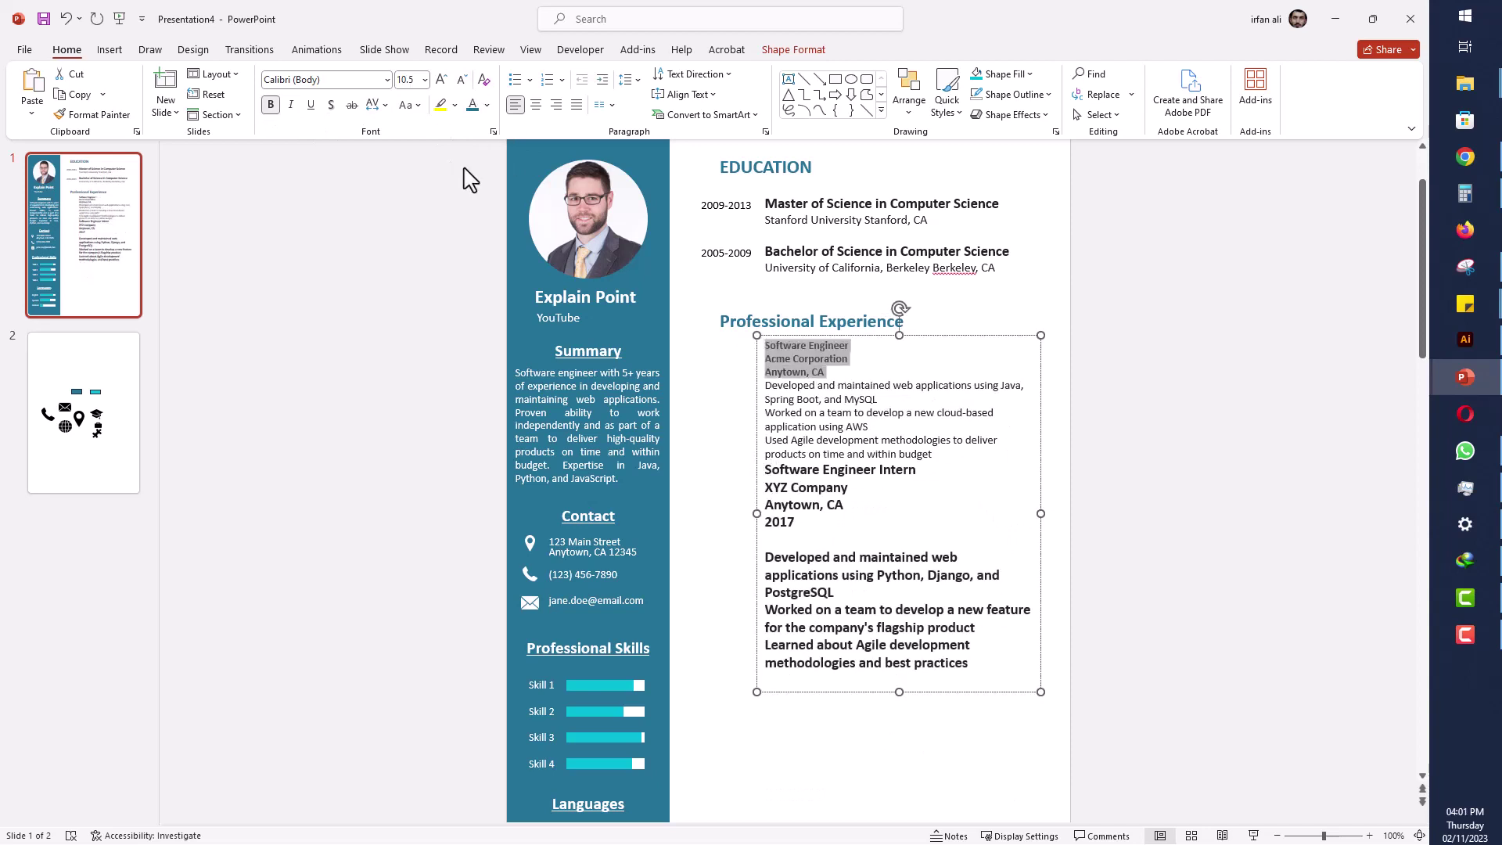
- Enlarge the Acme Corporation job's heading lines one font step and insert a blank line above Software Engineer Intern
{"action": "left_click", "coordinate": [440, 79]}
{"action": "left_click", "coordinate": [767, 474]}
{"action": "key", "text": "Return"}
- Reduce the XYZ Company job's heading lines to the Acme heading's size and trim the extra spacing above them
{"action": "left_click", "coordinate": [462, 79]}
{"action": "mouse_move", "coordinate": [767, 491]}
{"action": "left_mouse_down"}
{"action": "mouse_move", "coordinate": [846, 525]}
{"action": "mouse_move", "coordinate": [761, 531]}
{"action": "left_mouse_up"}
{"action": "left_click", "coordinate": [461, 79]}
{"action": "left_click", "coordinate": [851, 454]}
{"action": "key", "text": "BackSpace"}
{"action": "key", "text": "BackSpace"}
- Copy the Acme job description's formatting onto the XYZ Company job's description
{"action": "left_click_drag", "start_coordinate": [806, 455], "coordinate": [763, 456]}
{"action": "left_click", "coordinate": [92, 115]}
{"action": "left_click_drag", "start_coordinate": [767, 548], "coordinate": [1009, 655]}
- Delete the 2017 line and the blank line above the XYZ Company job's description
{"action": "left_click", "coordinate": [801, 529]}
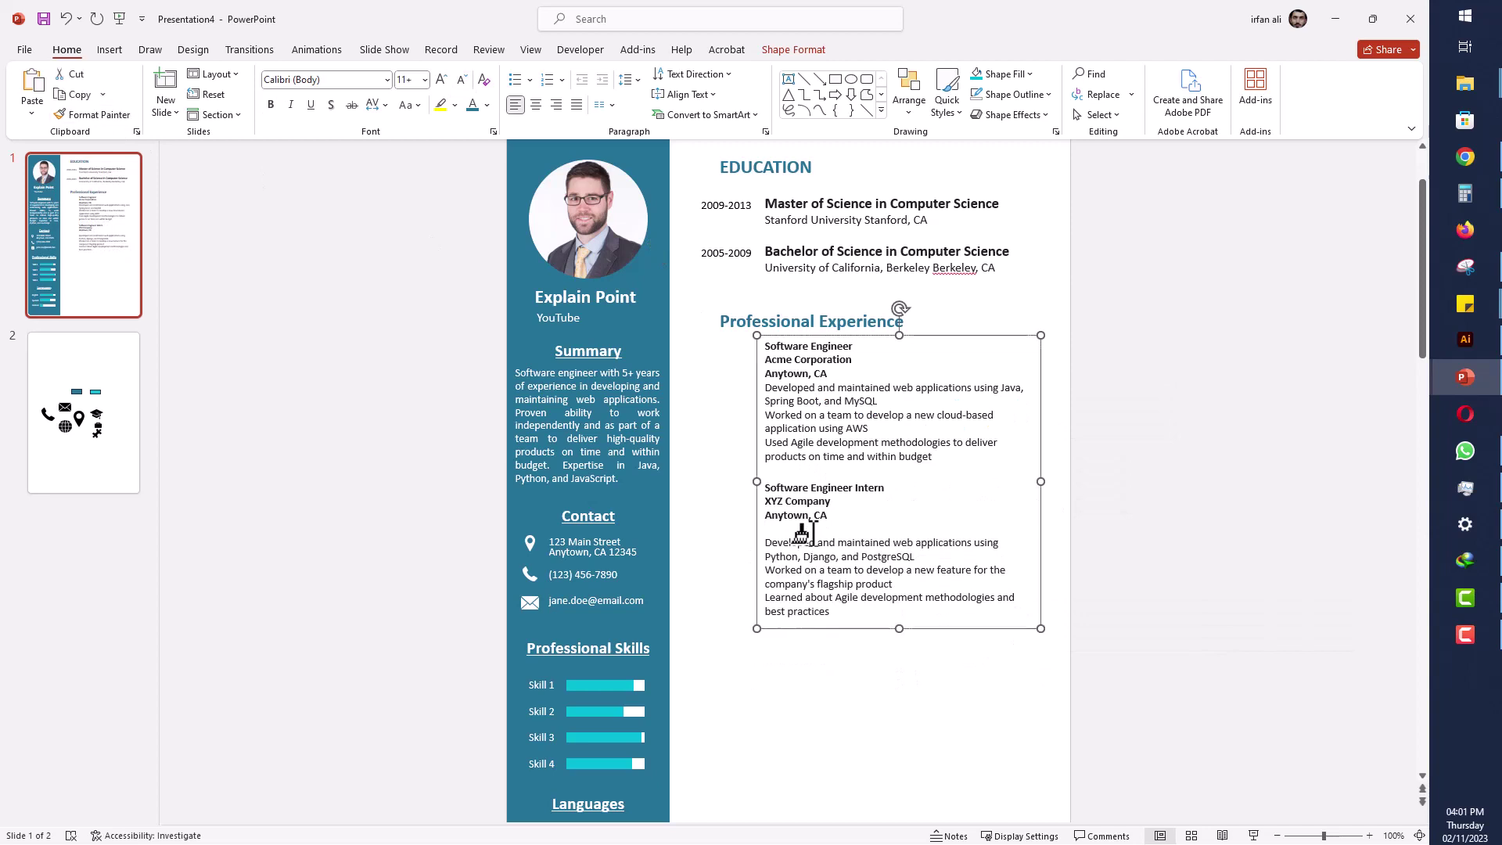
{"action": "key", "text": "BackSpace"}
{"action": "left_click", "coordinate": [768, 527]}
- Add bullets to the description lines of both the XYZ Company and Acme Corporation jobs
{"action": "left_click_drag", "start_coordinate": [767, 528], "coordinate": [843, 597]}
{"action": "left_click", "coordinate": [514, 79]}
{"action": "left_click_drag", "start_coordinate": [767, 387], "coordinate": [945, 458]}
{"action": "left_click", "coordinate": [518, 80]}
- Copy the 2005-2009 date box beside the Acme job as 2019-Present and narrow the experience text box to clear it
{"action": "left_click", "coordinate": [725, 257]}
{"action": "left_click_drag", "start_coordinate": [724, 262], "coordinate": [729, 349], "text": "ctrl+shift"}
{"action": "type", "text": "19"}
{"action": "type", "text": "Present"}
{"action": "left_click", "coordinate": [877, 344]}
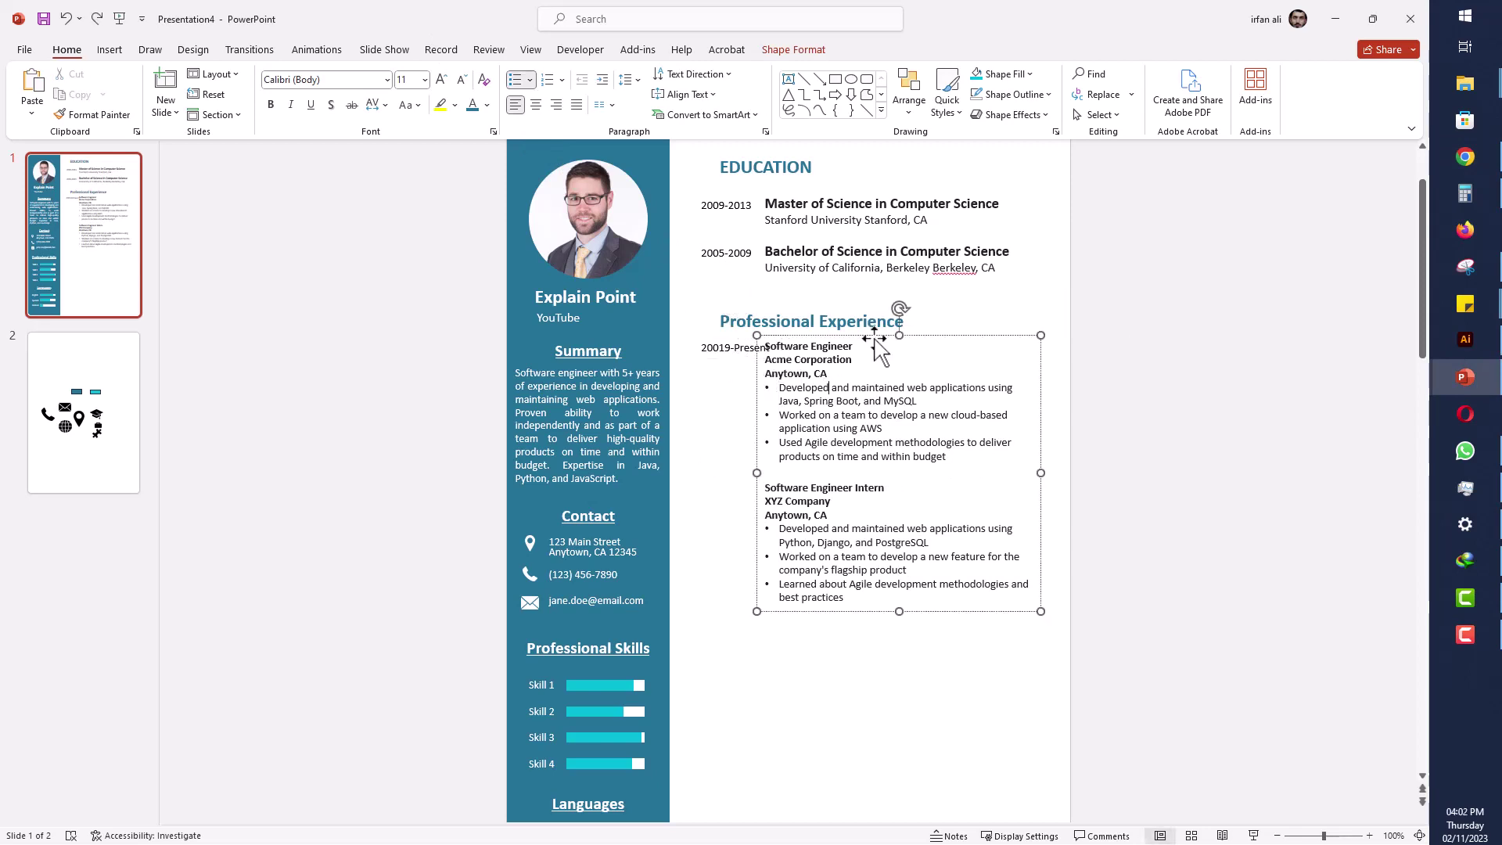
{"action": "left_click_drag", "start_coordinate": [757, 425], "coordinate": [767, 425]}
- Copy the date box beside the XYZ Company job as 2015-2018 and correct the Acme date to 2019-Present
{"action": "mouse_move", "coordinate": [721, 358]}
{"action": "left_mouse_down", "text": "ctrl+shift"}
{"action": "mouse_move", "coordinate": [722, 501]}
{"action": "mouse_move", "coordinate": [714, 491]}
{"action": "left_mouse_up", "text": "ctrl+shift"}
{"action": "double_click", "coordinate": [760, 489]}
{"action": "left_click", "coordinate": [722, 351]}
{"action": "key", "text": "BackSpace"}
{"action": "left_click", "coordinate": [742, 491]}
{"action": "type", "text": "15"}
{"action": "triple_click", "coordinate": [765, 492]}
{"action": "left_click", "coordinate": [753, 493]}
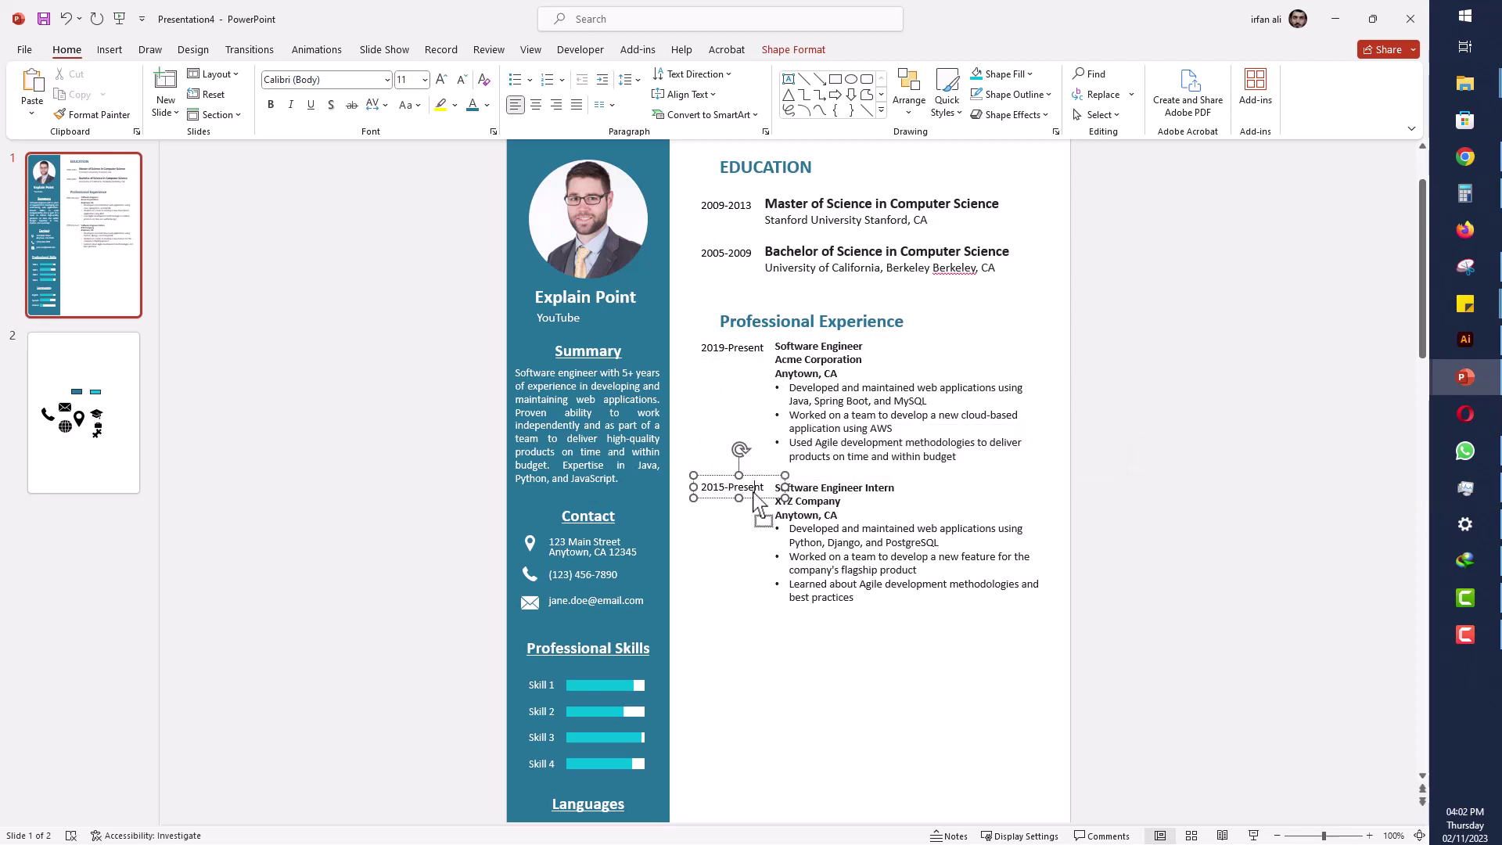
{"action": "left_click", "coordinate": [449, 688]}
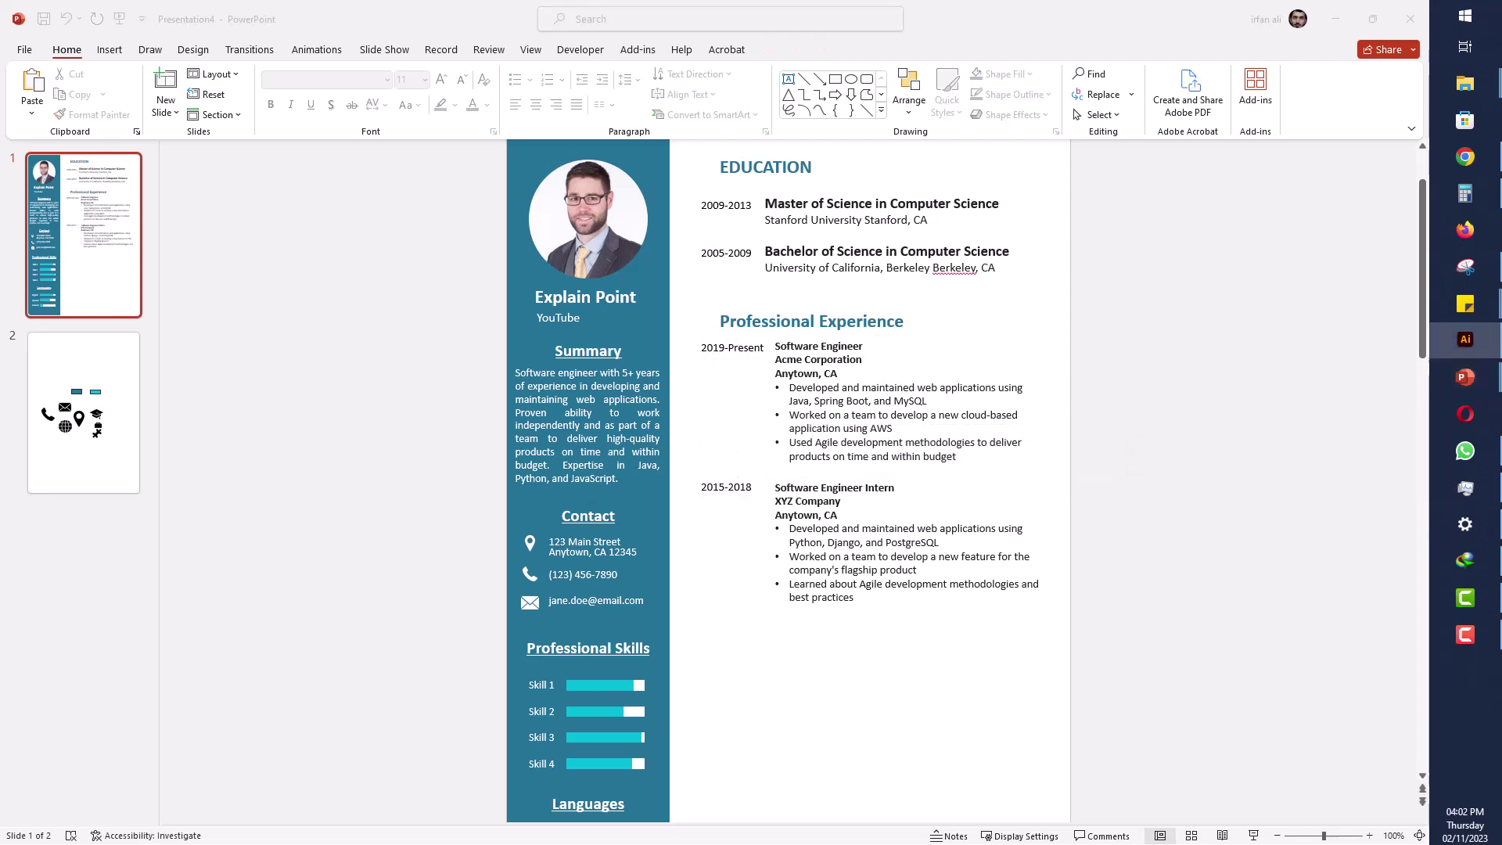
- Duplicate the XYZ Company job entry below itself in the experience text box, separated by a blank line
{"action": "scroll", "coordinate": [899, 540], "scroll_direction": "down", "scroll_amount": 1, "text": "ctrl"}
{"action": "mouse_move", "coordinate": [844, 529]}
{"action": "left_mouse_down"}
{"action": "mouse_move", "coordinate": [777, 440]}
{"action": "mouse_move", "coordinate": [748, 562]}
{"action": "mouse_move", "coordinate": [732, 551]}
{"action": "left_mouse_up"}
{"action": "key", "text": "ctrl+v"}
{"action": "key", "text": "ctrl+z"}
{"action": "key", "text": "ctrl+c"}
{"action": "left_click", "coordinate": [858, 533]}
{"action": "key", "text": "Return"}
{"action": "key", "text": "ctrl+v"}
{"action": "left_click", "coordinate": [777, 541]}
{"action": "key", "text": "Return"}
- Set the date beside the third job entry to 2014-2015
{"action": "type", "text": "4"}
{"action": "type", "text": "5"}
{"action": "left_click", "coordinate": [772, 724]}
- Copy the Professional Experience heading below the last job entry and change its text to Hobbies
{"action": "left_click", "coordinate": [841, 301]}
{"action": "left_click_drag", "start_coordinate": [841, 294], "coordinate": [882, 667], "text": "ctrl+shift"}
{"action": "triple_click", "coordinate": [852, 676]}
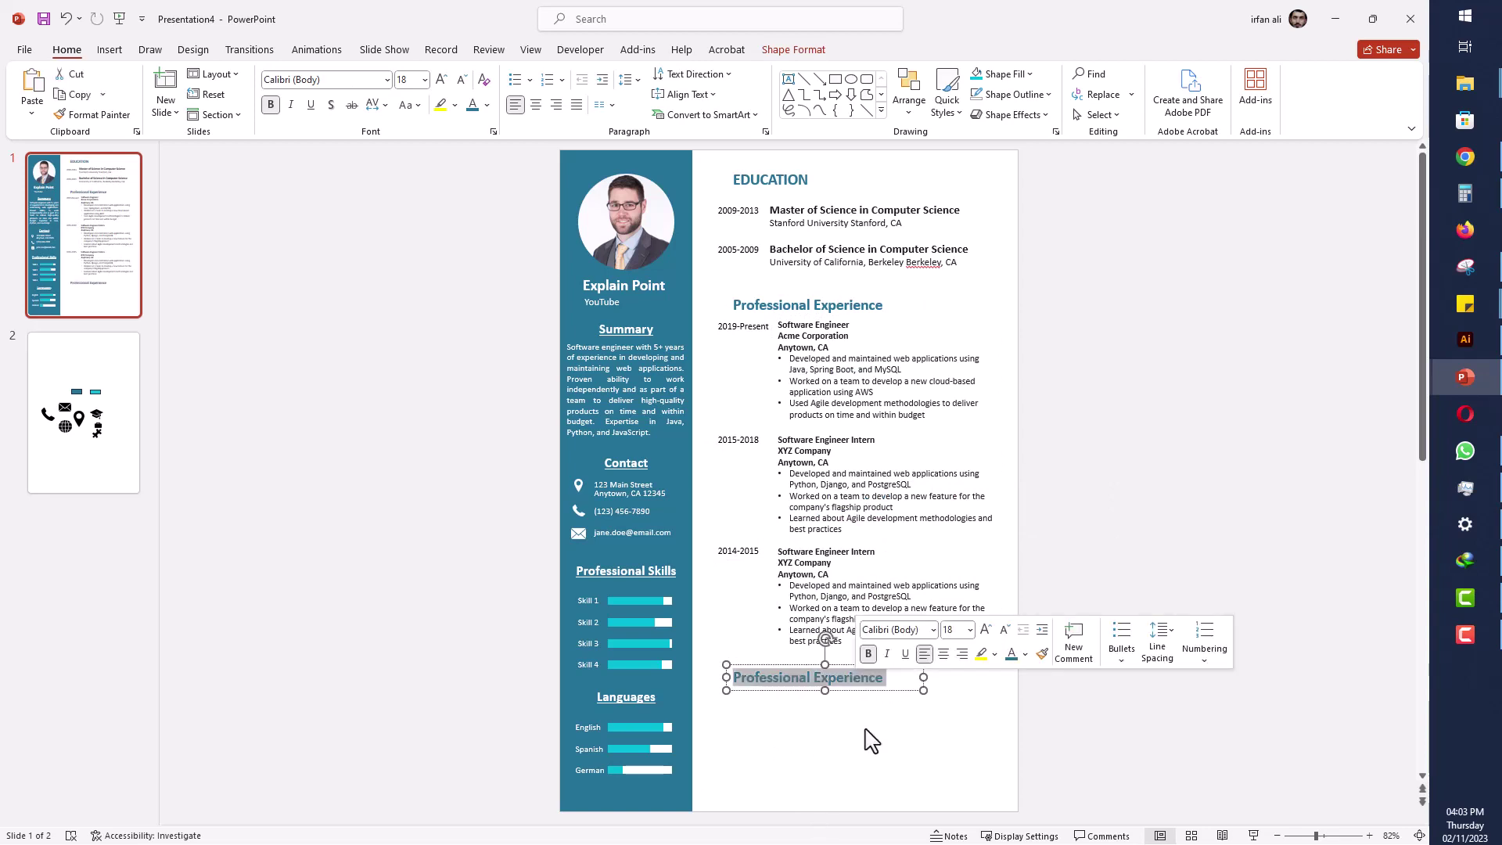
{"action": "type", "text": "Hobbies"}
{"action": "left_click", "coordinate": [861, 762]}
- Add a text box under the Hobbies heading containing Cricket Football Traveling Reading
{"action": "left_click", "coordinate": [788, 79]}
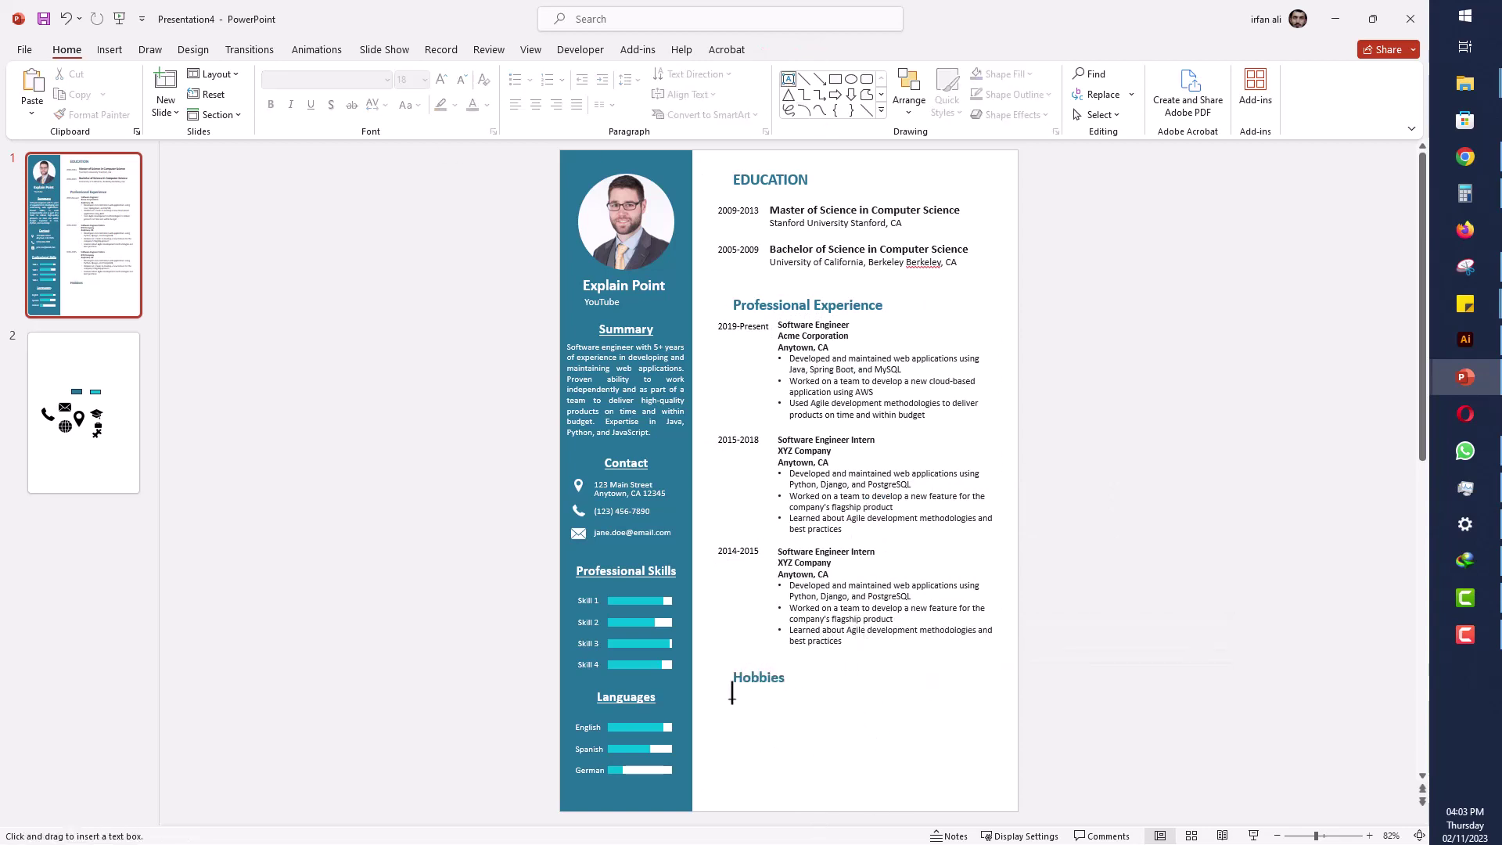
{"action": "left_click_drag", "start_coordinate": [732, 698], "coordinate": [1001, 759]}
{"action": "type", "text": "Cr"}
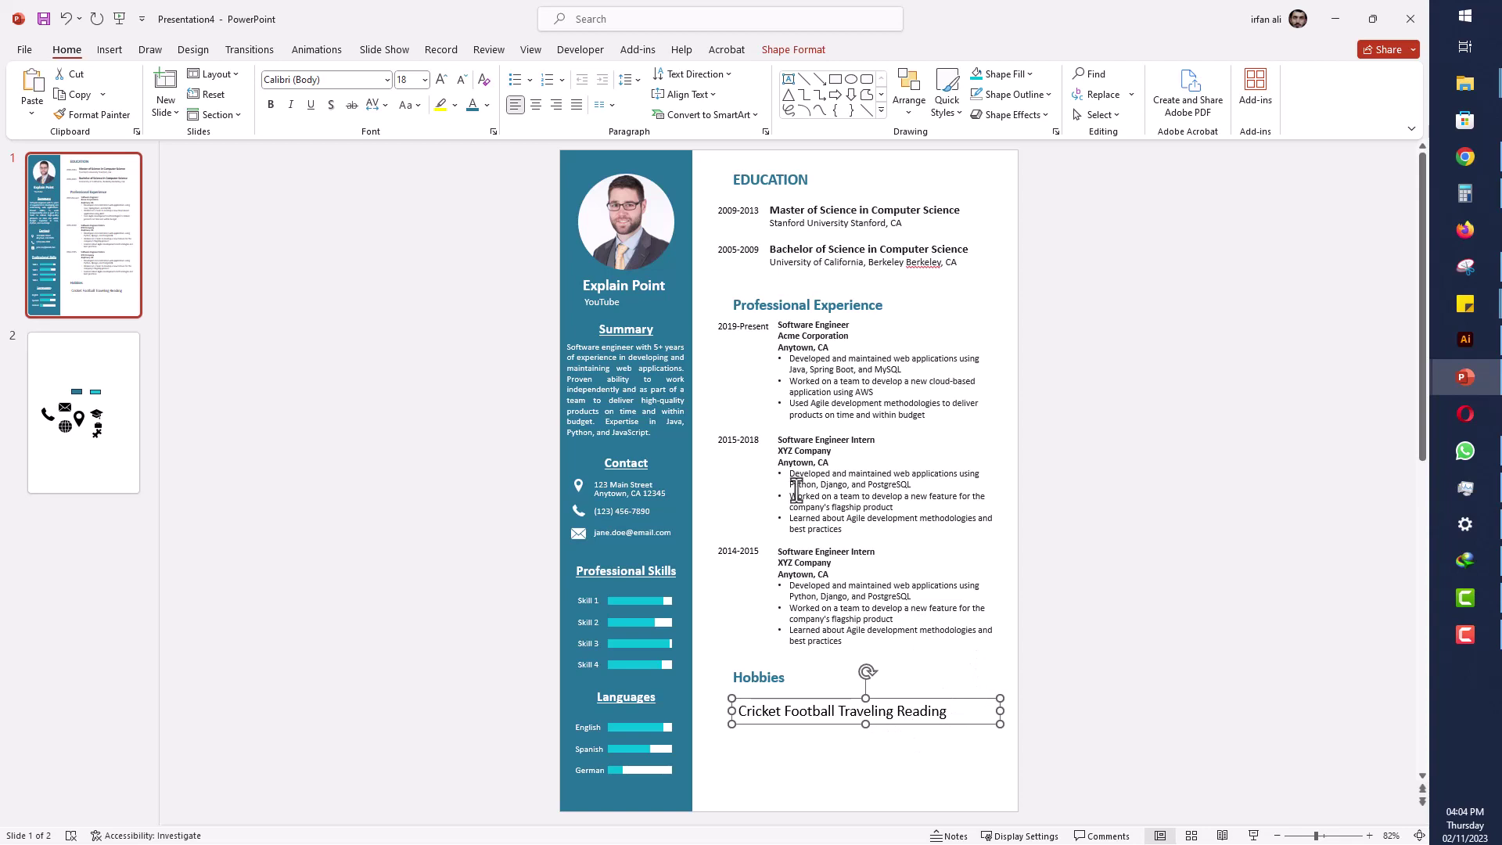
- Separate Cricket, Football, Traveling and Reading with tab spacing
{"action": "left_click", "coordinate": [786, 715]}
{"action": "key", "text": "Tab"}
{"action": "left_click", "coordinate": [861, 716]}
{"action": "key", "text": "Tab"}
{"action": "key", "text": "ctrl+z"}
{"action": "left_click", "coordinate": [855, 713]}
{"action": "key", "text": "Tab"}
{"action": "left_click", "coordinate": [921, 712]}
{"action": "key", "text": "Tab"}
{"action": "key", "text": "Tab"}
- Try wider tab spacing after Football in the hobbies list, and undo the latest spacing changes
{"action": "left_click", "coordinate": [863, 714]}
{"action": "key", "text": "Tab"}
{"action": "key", "text": "Tab"}
{"action": "key", "text": "Tab"}
{"action": "key", "text": "ctrl+z"}
{"action": "key", "text": "ctrl+z"}
{"action": "key", "text": "ctrl+z"}
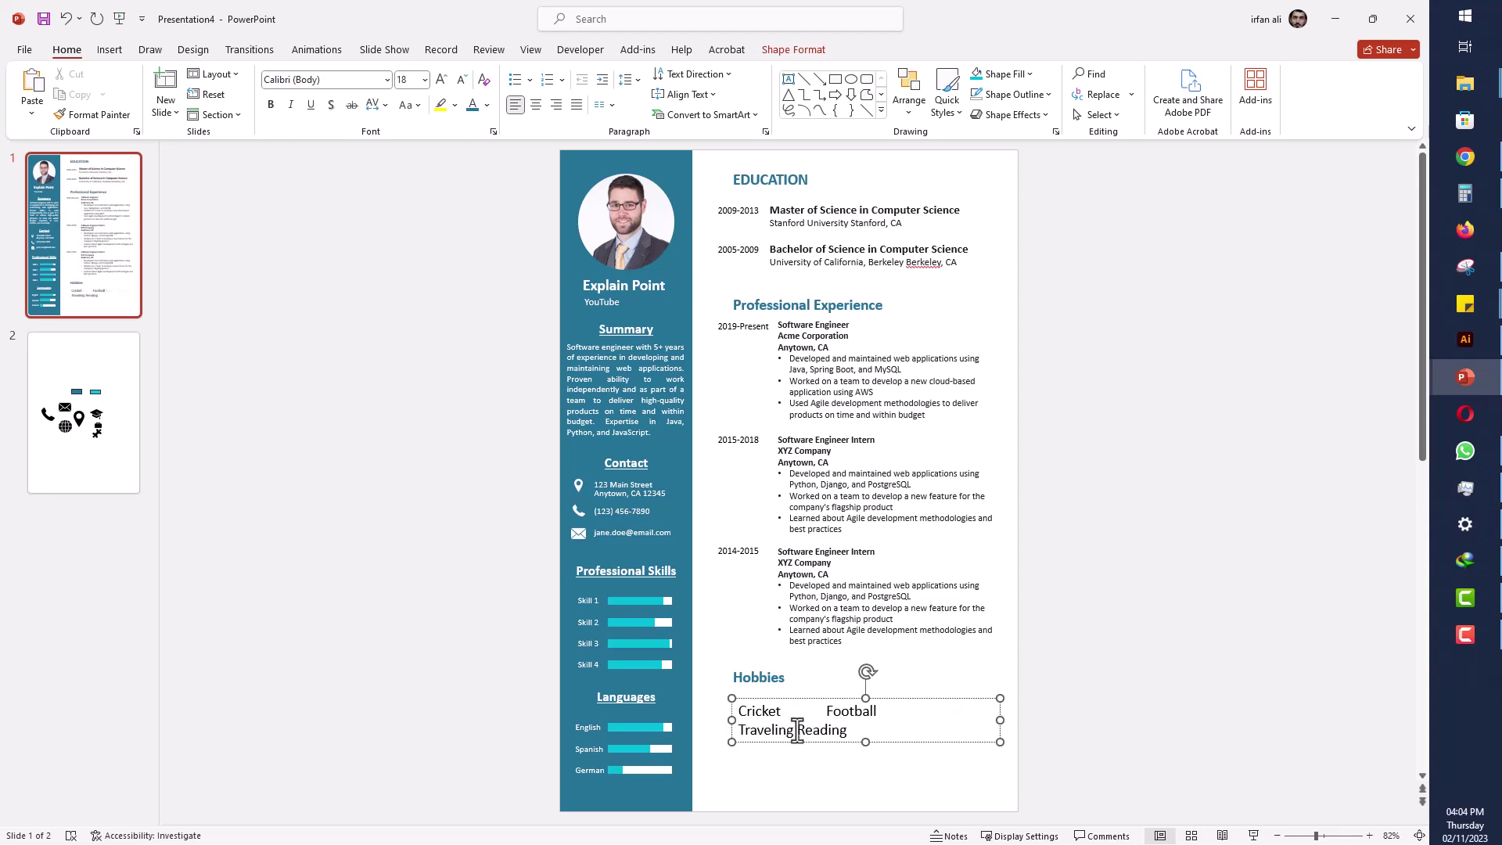
{"action": "key", "text": "ctrl+z"}
{"action": "key", "text": "ctrl+z"}
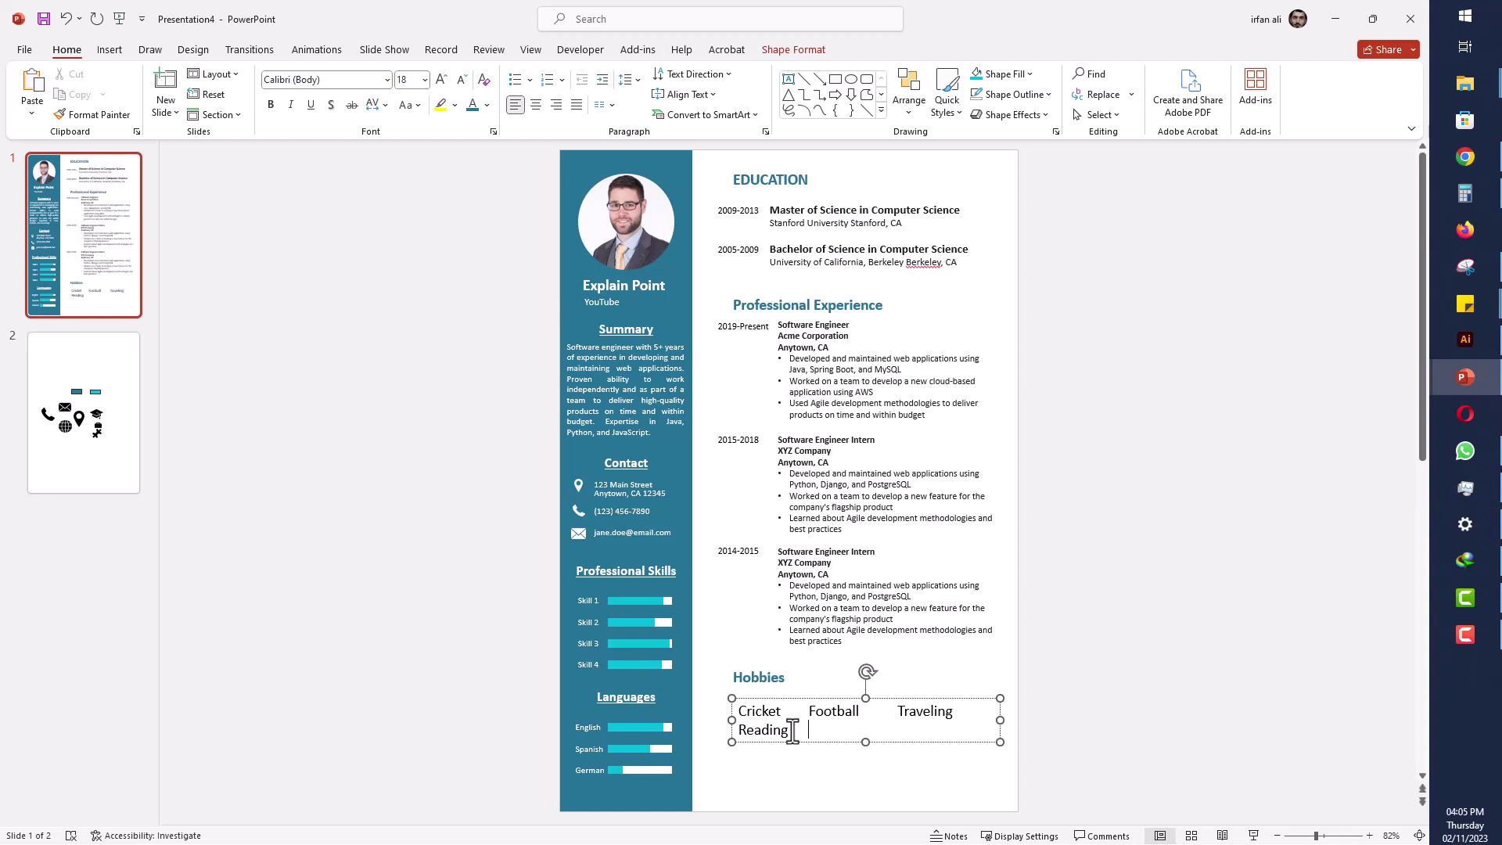
- Format the hobbies text as 14 pt italic, then narrow its text box and nudge it up toward the heading
{"action": "left_click", "coordinate": [905, 765]}
{"action": "left_click", "coordinate": [900, 742]}
{"action": "left_click", "coordinate": [462, 79]}
{"action": "left_click", "coordinate": [270, 104]}
{"action": "left_click", "coordinate": [291, 104]}
{"action": "left_click_drag", "start_coordinate": [999, 717], "coordinate": [942, 718]}
{"action": "left_click", "coordinate": [271, 104]}
{"action": "left_click", "coordinate": [462, 79]}
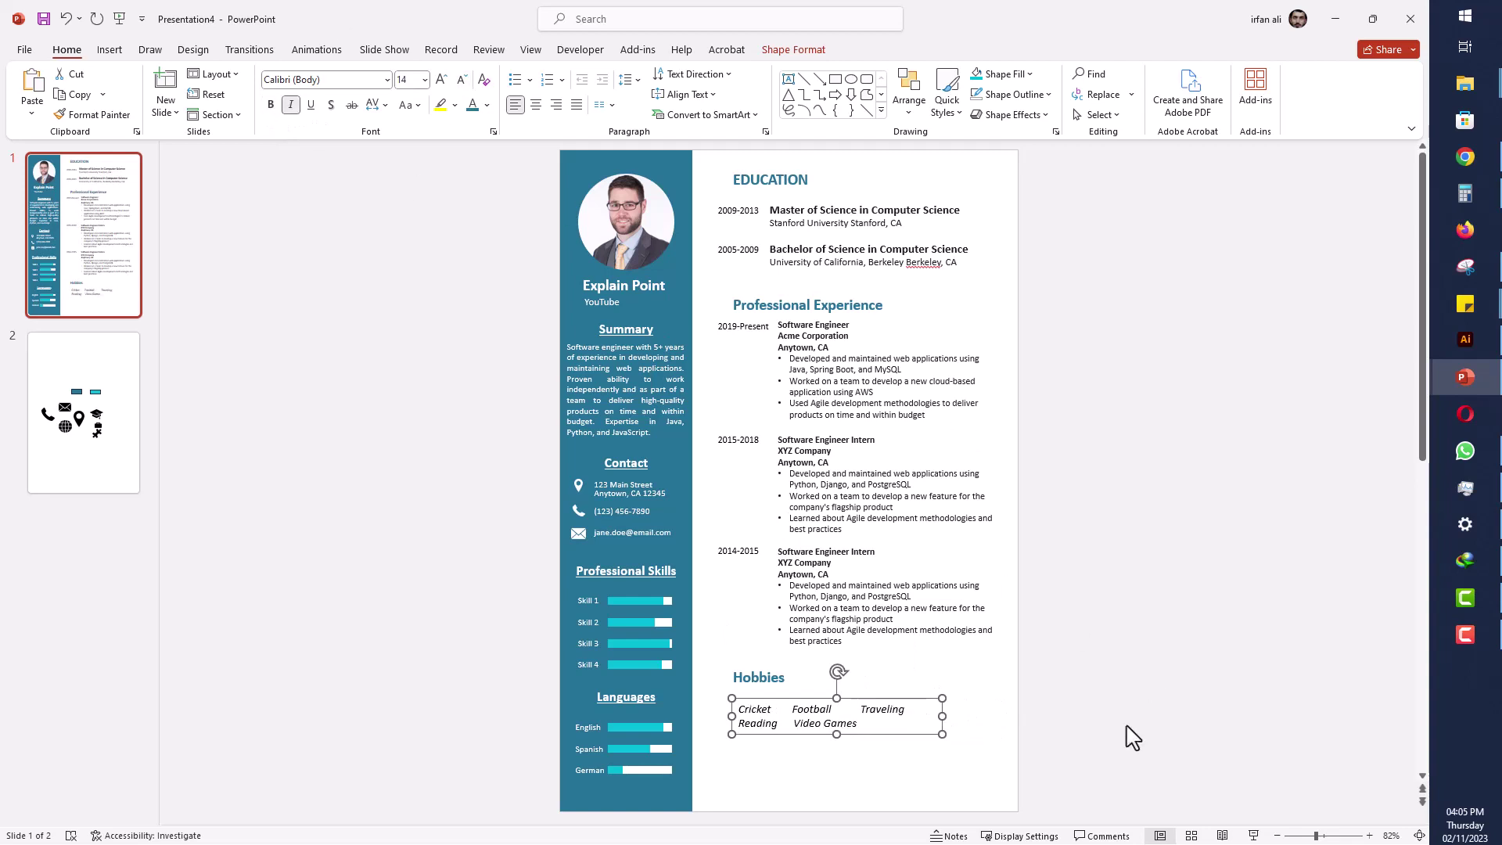
{"action": "key", "text": "Up"}
{"action": "left_click", "coordinate": [1068, 717]}
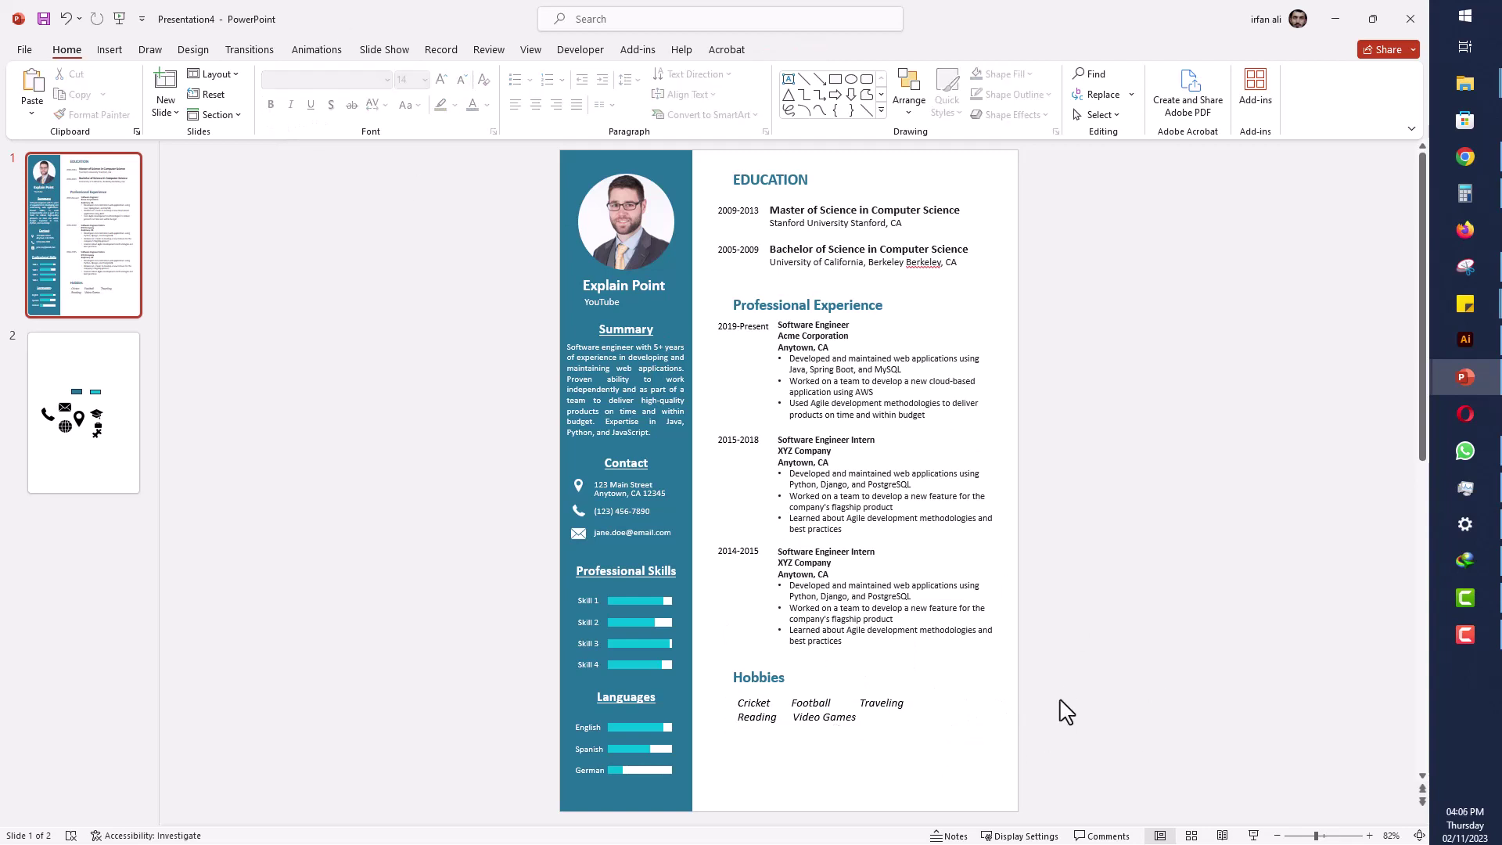
- Copy the graduation cap, briefcase and puzzle icons from slide 2 onto the résumé slide
{"action": "left_click", "coordinate": [58, 460]}
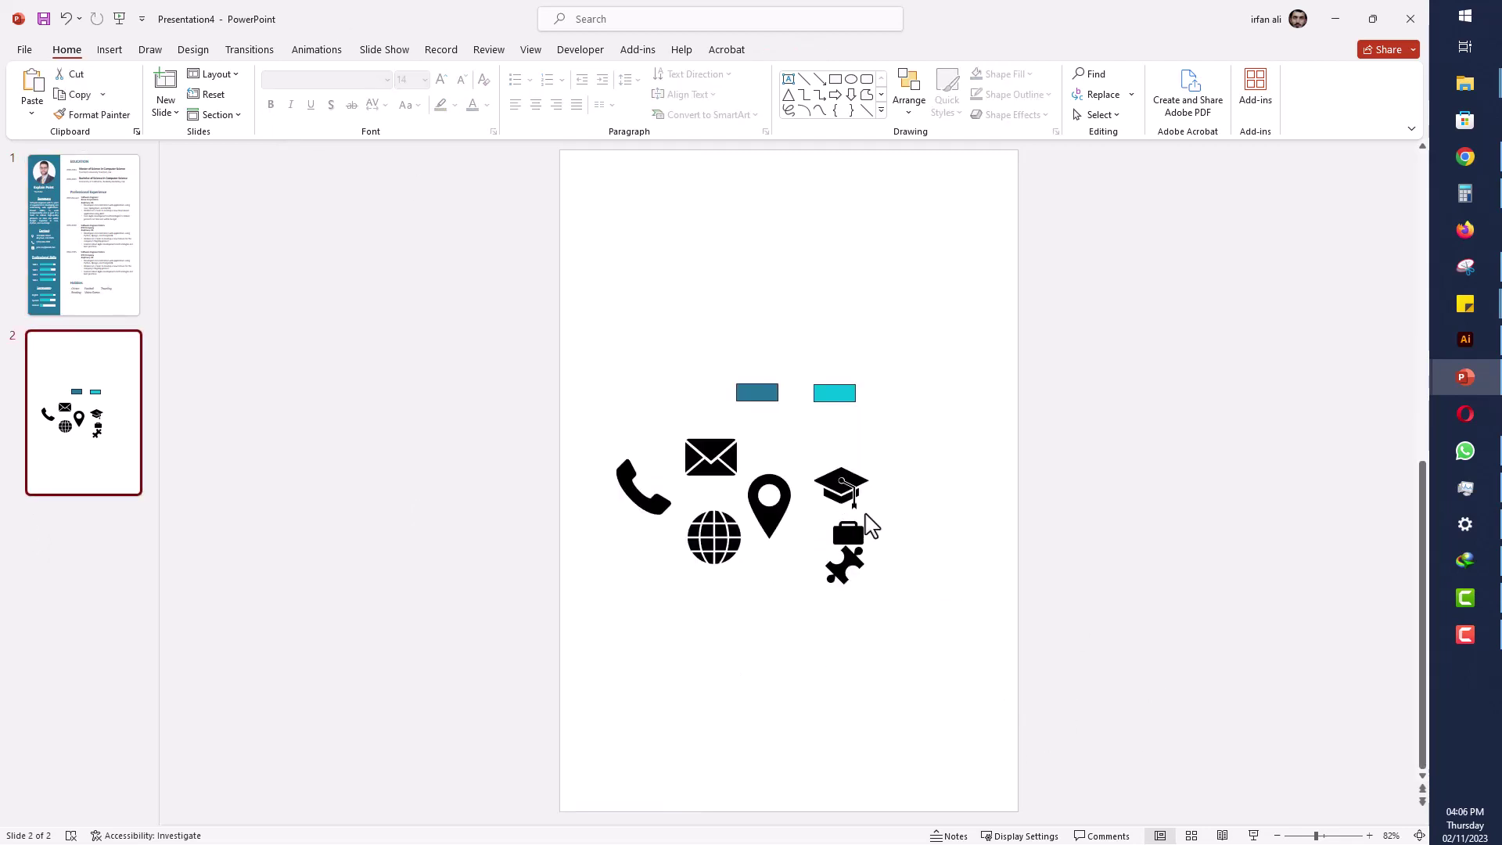
{"action": "left_click", "coordinate": [852, 489]}
{"action": "left_click", "coordinate": [848, 535], "text": "shift"}
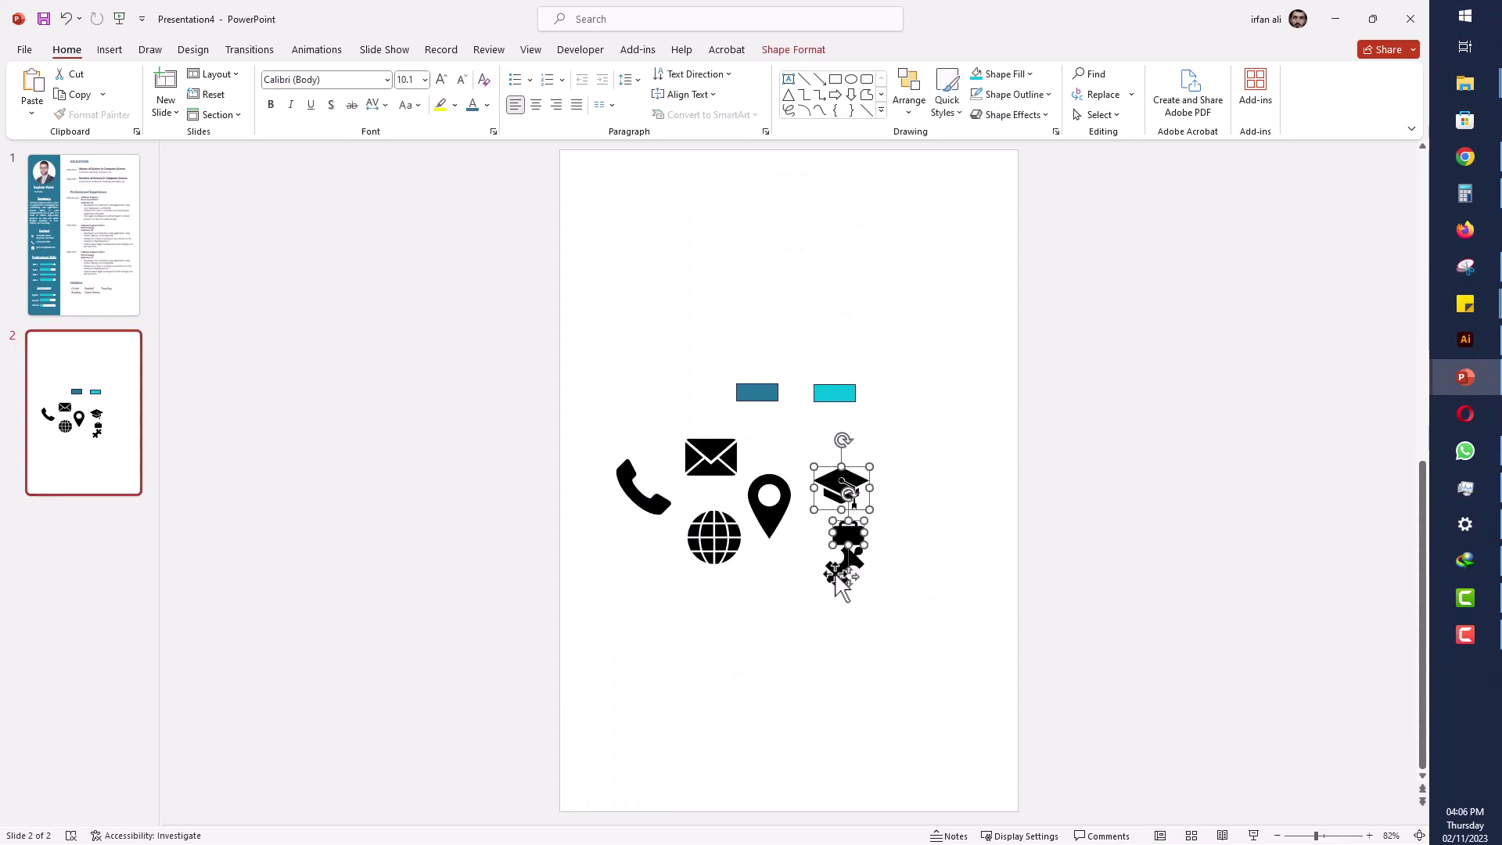
{"action": "left_click", "coordinate": [122, 278]}
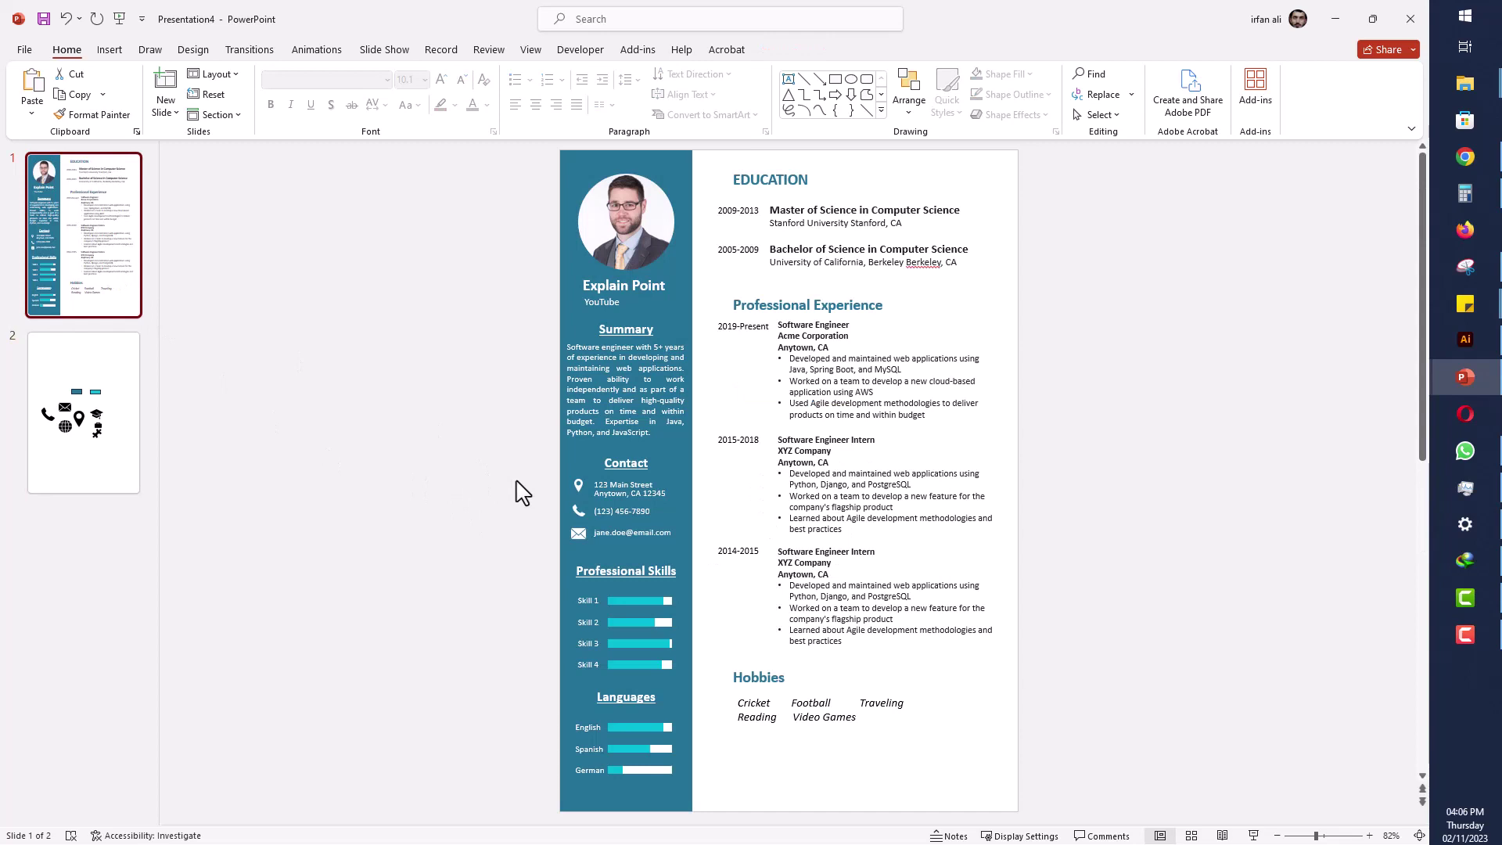
{"action": "key", "text": "ctrl+v"}
- Move the graduation cap icon beside the EDUCATION heading and shrink it to about 0.74 × 0.93 cm
{"action": "left_click_drag", "start_coordinate": [849, 489], "coordinate": [779, 357]}
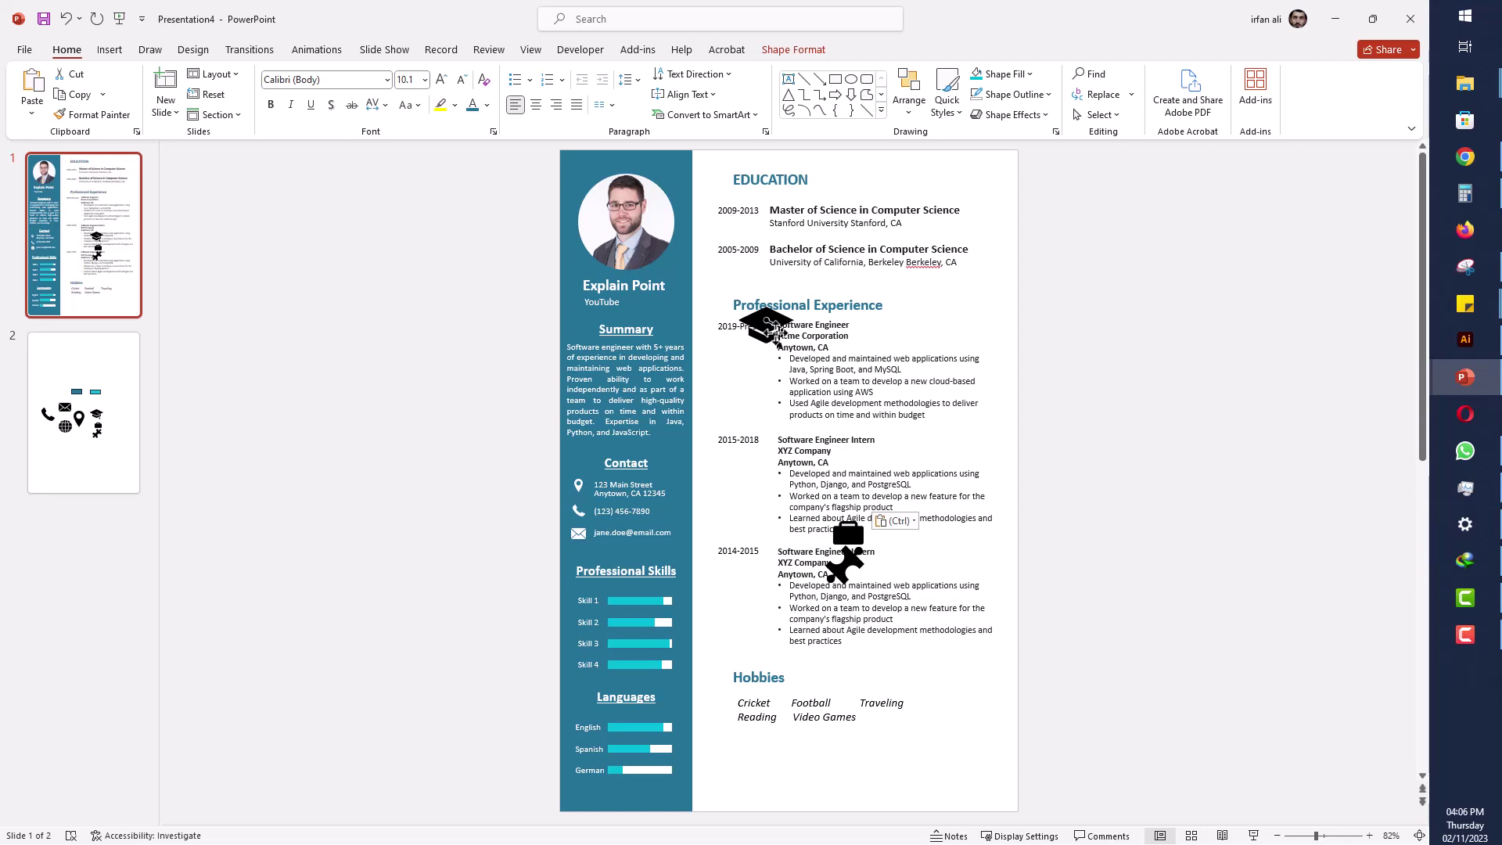
{"action": "mouse_move", "coordinate": [777, 333]}
{"action": "left_mouse_down"}
{"action": "mouse_move", "coordinate": [718, 220]}
{"action": "mouse_move", "coordinate": [812, 201]}
{"action": "mouse_move", "coordinate": [780, 216]}
{"action": "mouse_move", "coordinate": [687, 172]}
{"action": "mouse_move", "coordinate": [720, 183]}
{"action": "left_mouse_up"}
{"action": "left_click", "coordinate": [795, 50]}
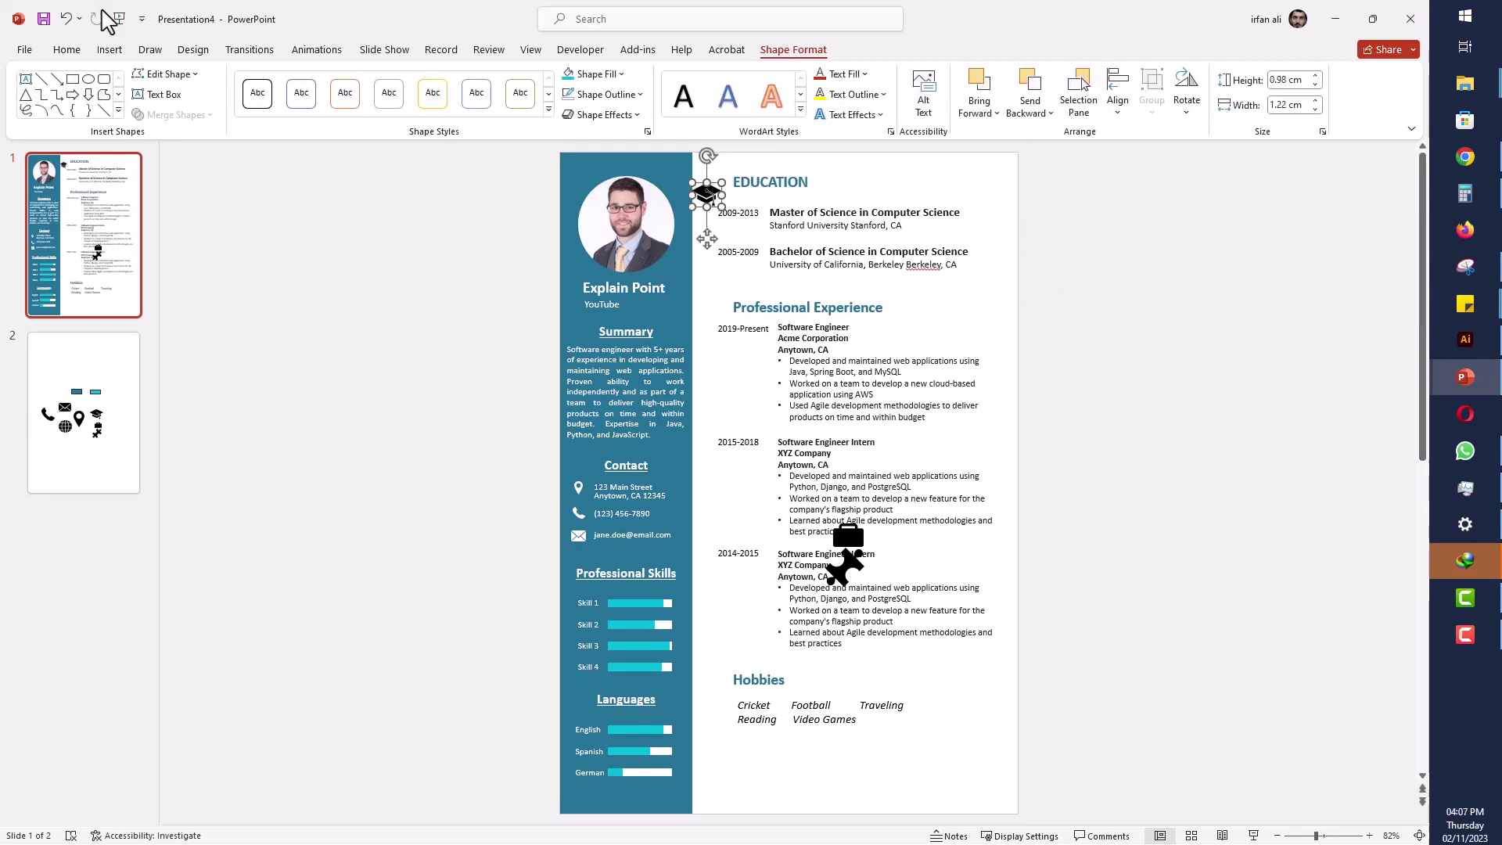
{"action": "scroll", "coordinate": [710, 195], "scroll_direction": "up", "scroll_amount": 12}
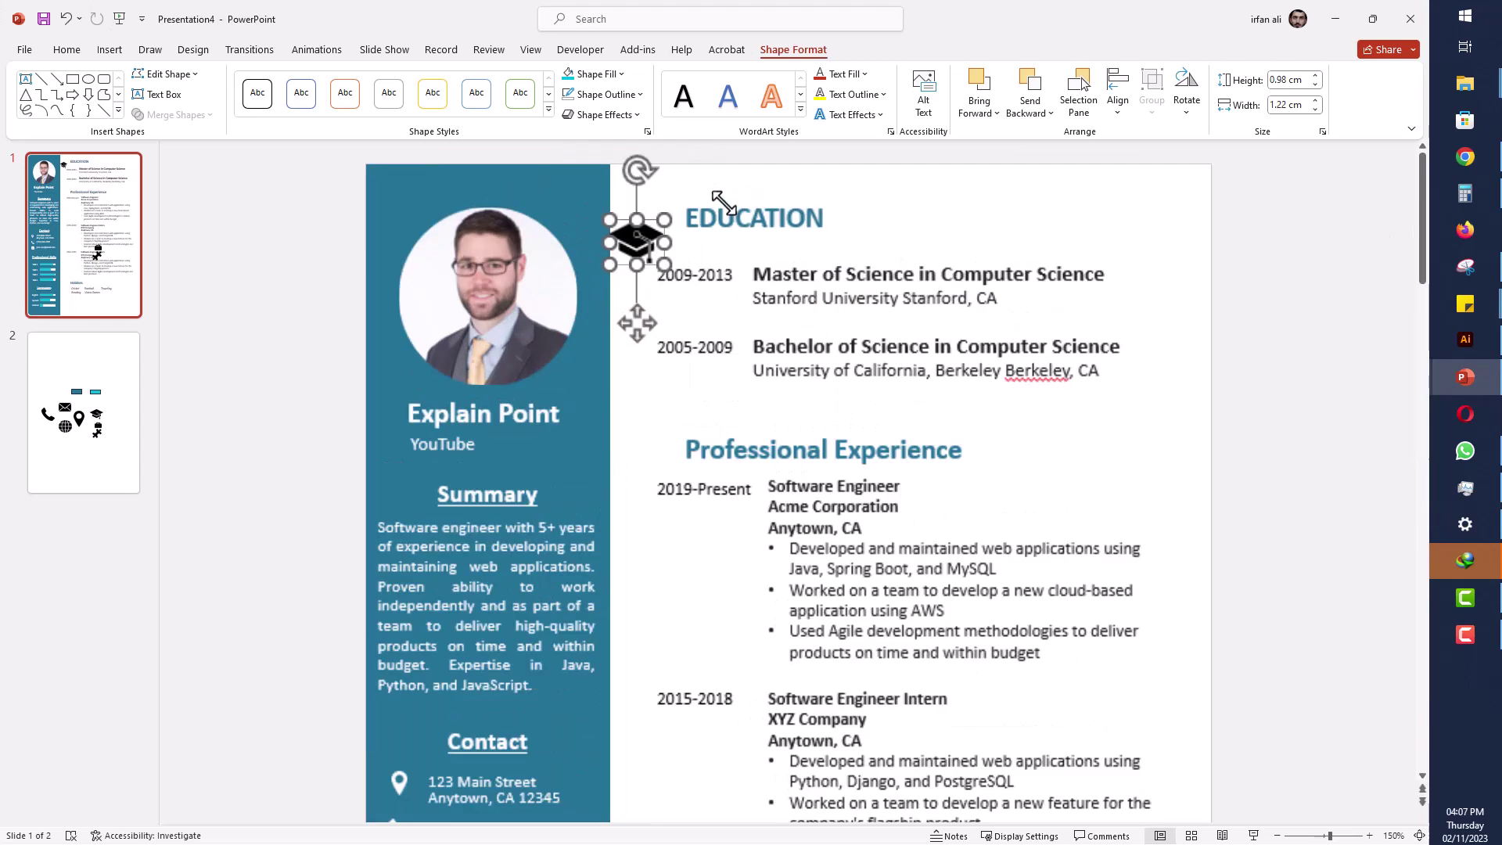
{"action": "mouse_move", "coordinate": [624, 290]}
{"action": "left_mouse_down"}
{"action": "mouse_move", "coordinate": [605, 276]}
{"action": "mouse_move", "coordinate": [609, 232]}
{"action": "mouse_move", "coordinate": [635, 263]}
{"action": "left_mouse_up"}
- Add a 1.2 cm teal circle without an outline behind the graduation cap icon
{"action": "left_click", "coordinate": [88, 79]}
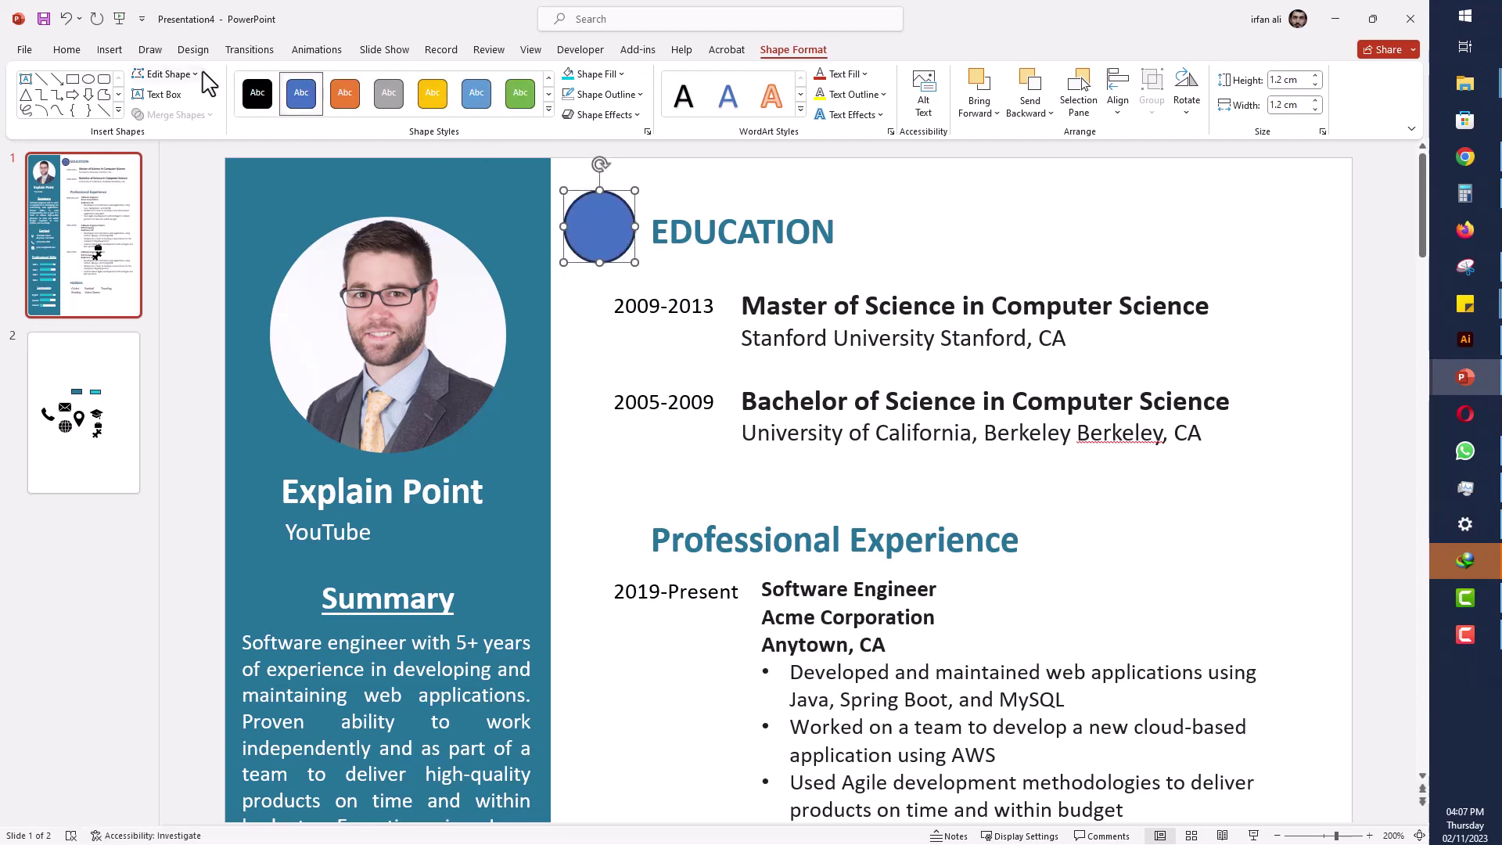
{"action": "left_click", "coordinate": [599, 73]}
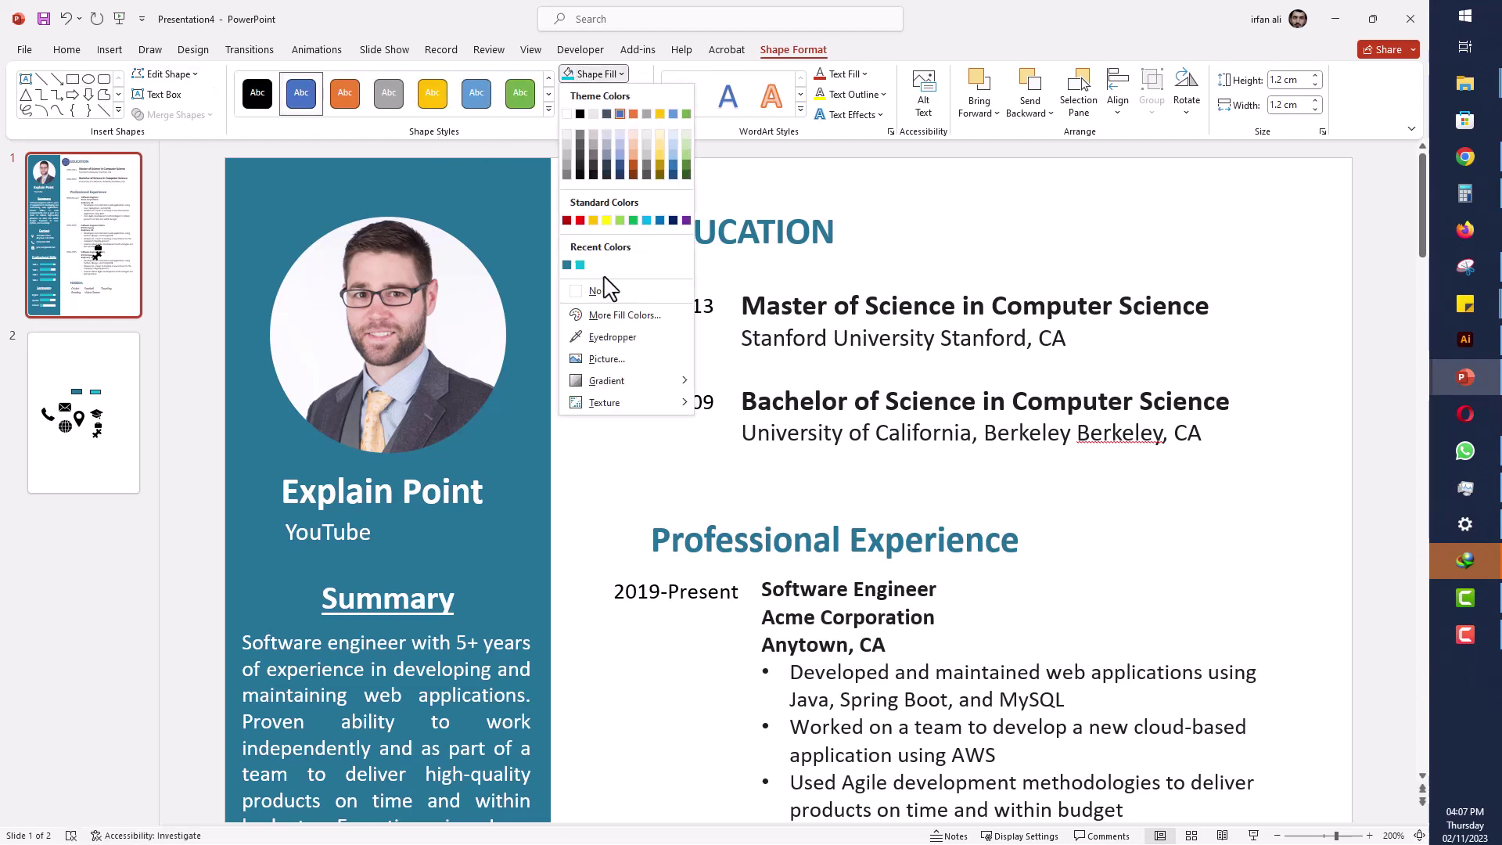
{"action": "left_click", "coordinate": [567, 265]}
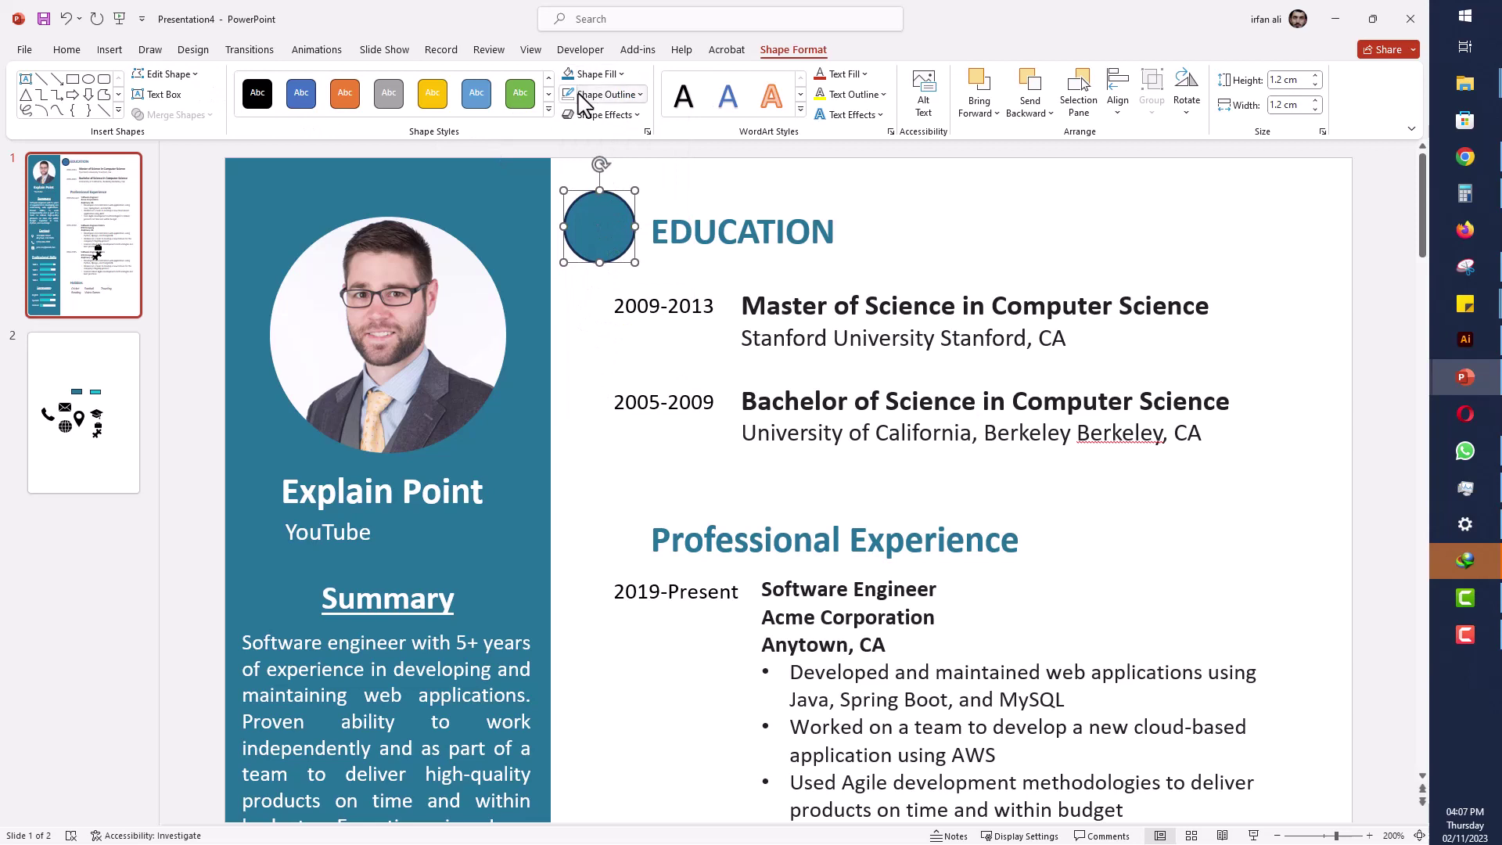
{"action": "right_click", "coordinate": [611, 260]}
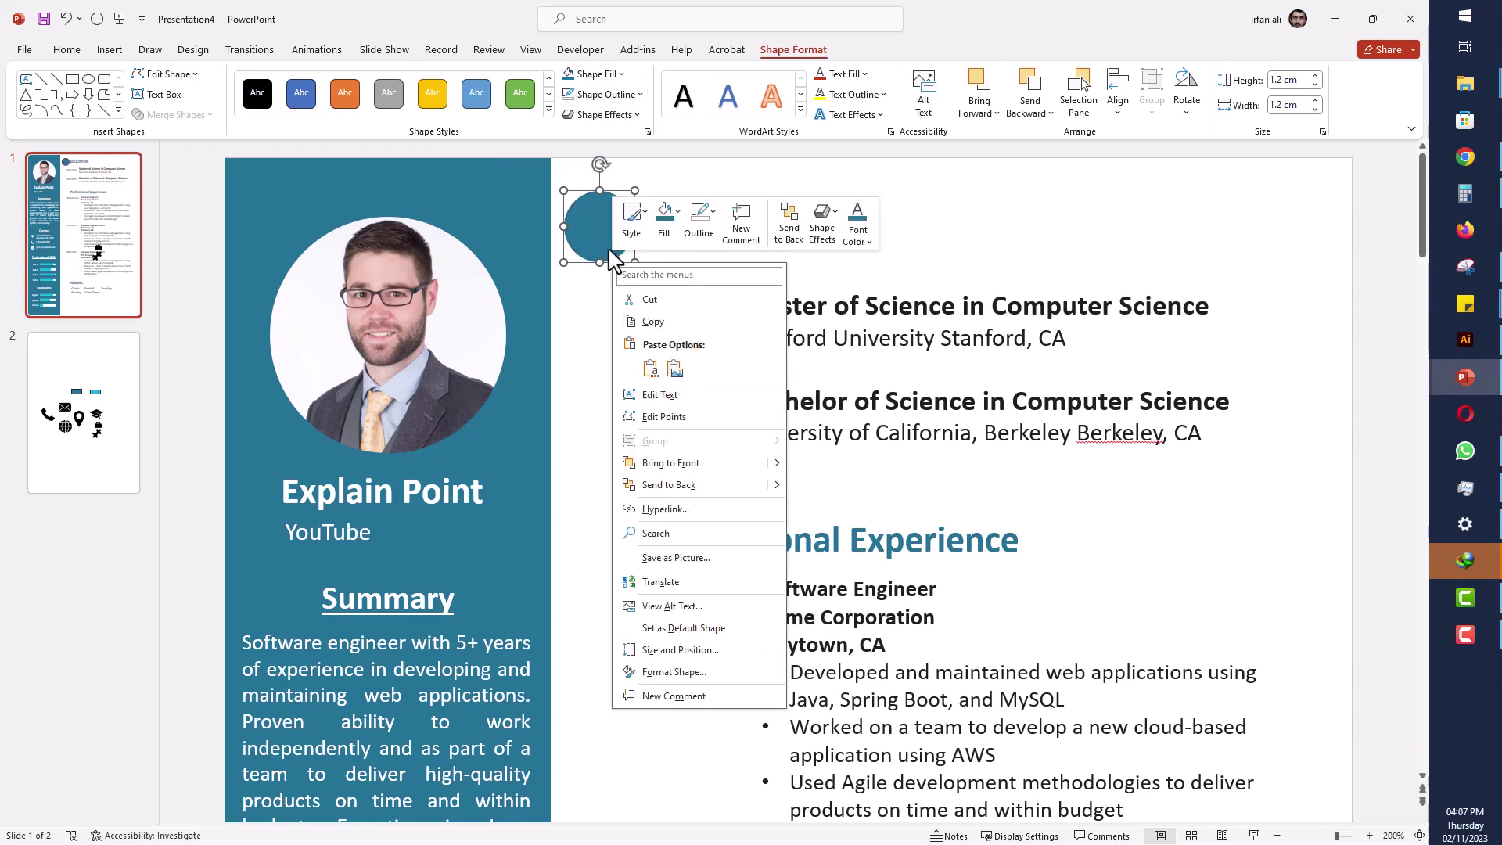
{"action": "left_click", "coordinate": [613, 248]}
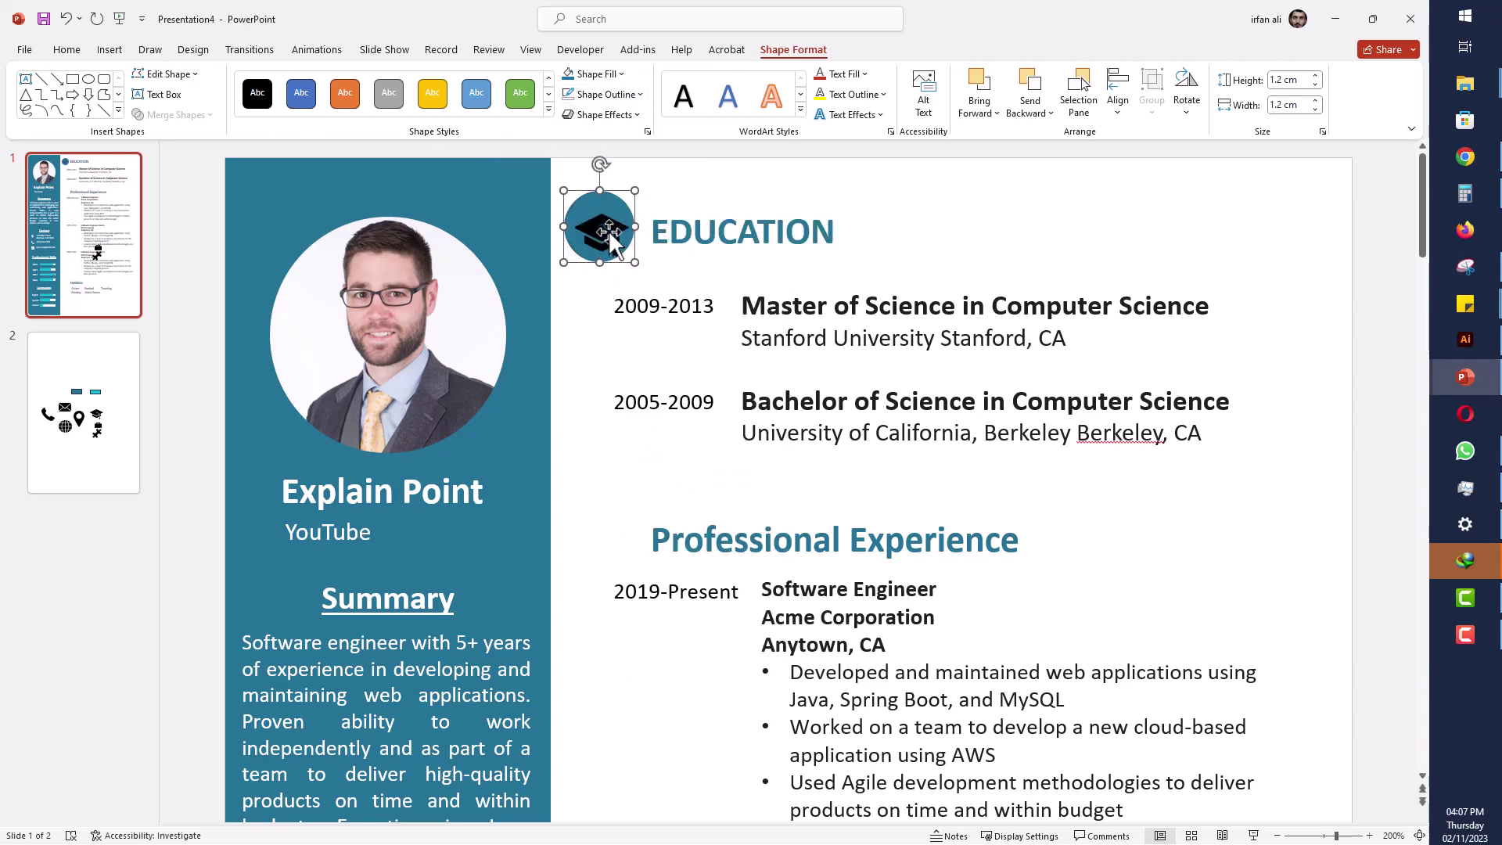
- Fill the graduation cap icon with white
{"action": "left_click", "coordinate": [607, 235]}
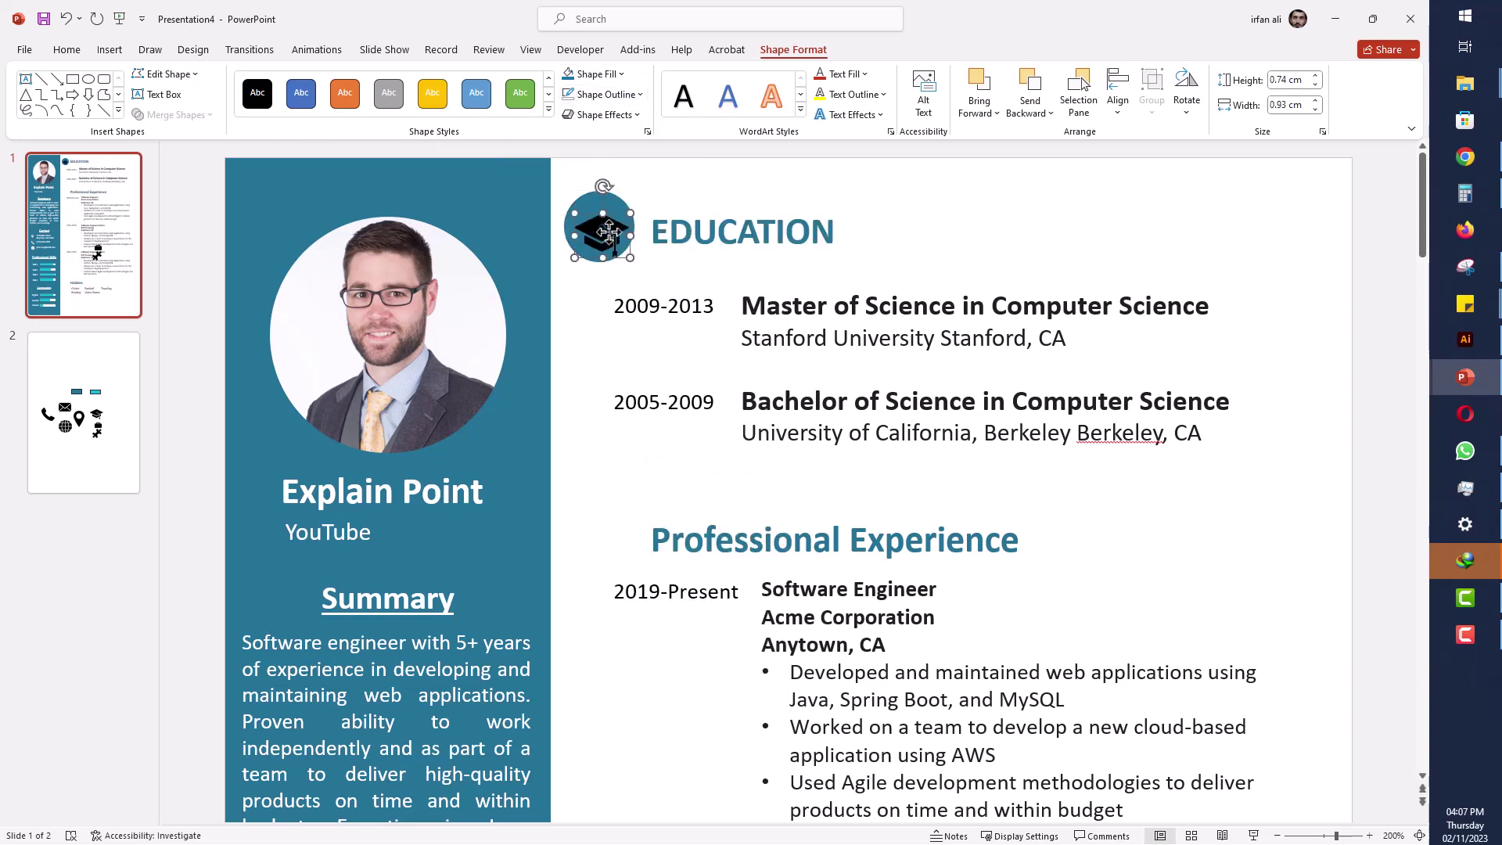
{"action": "left_click", "coordinate": [592, 77]}
{"action": "left_click", "coordinate": [566, 114]}
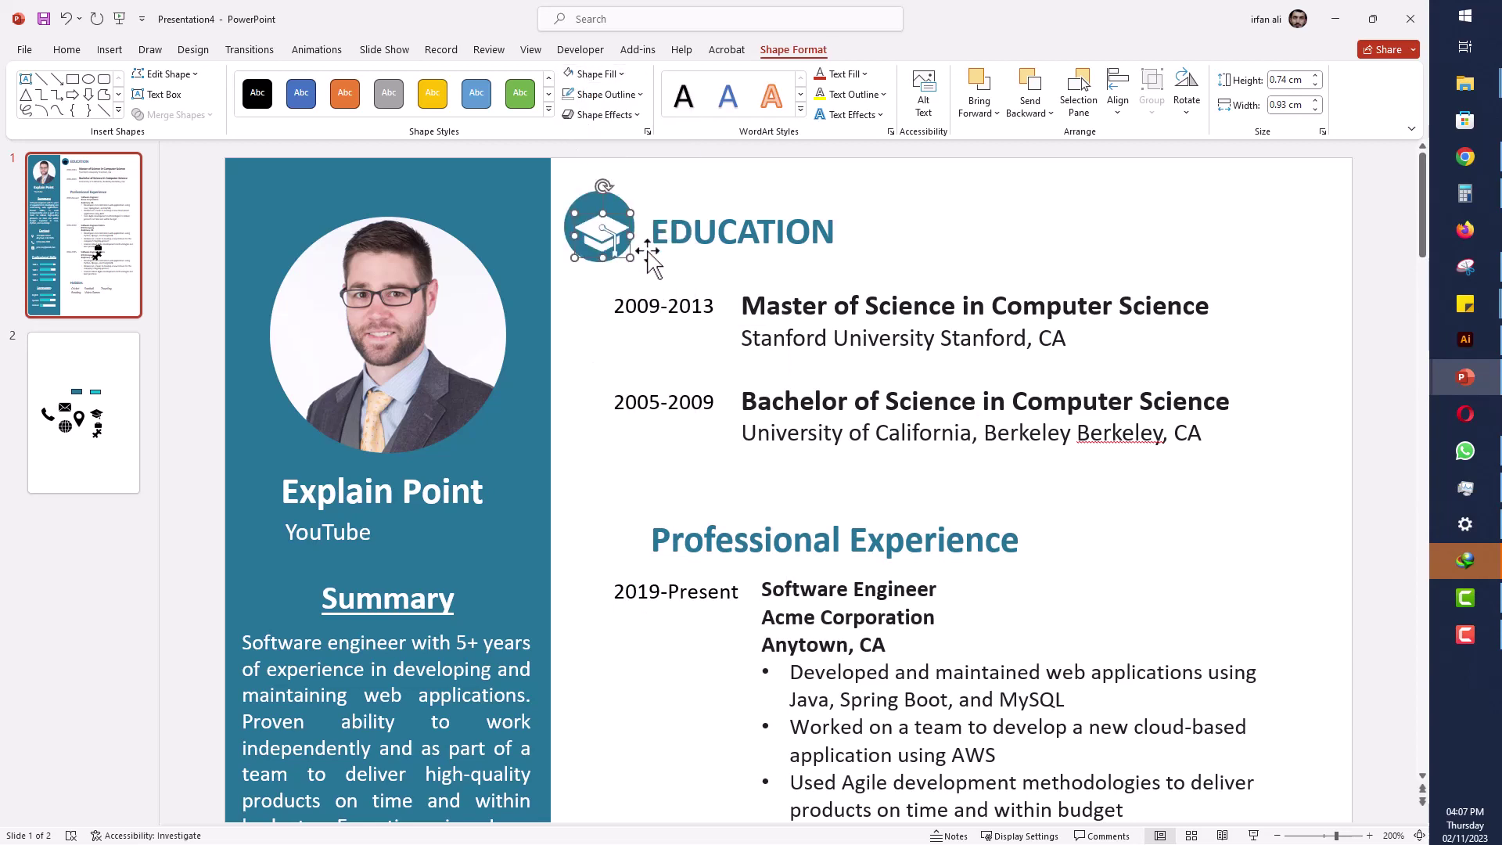
- Align the graduation cap to the center and middle of its circle, and nudge it down slightly
{"action": "left_click", "coordinate": [618, 202], "text": "shift"}
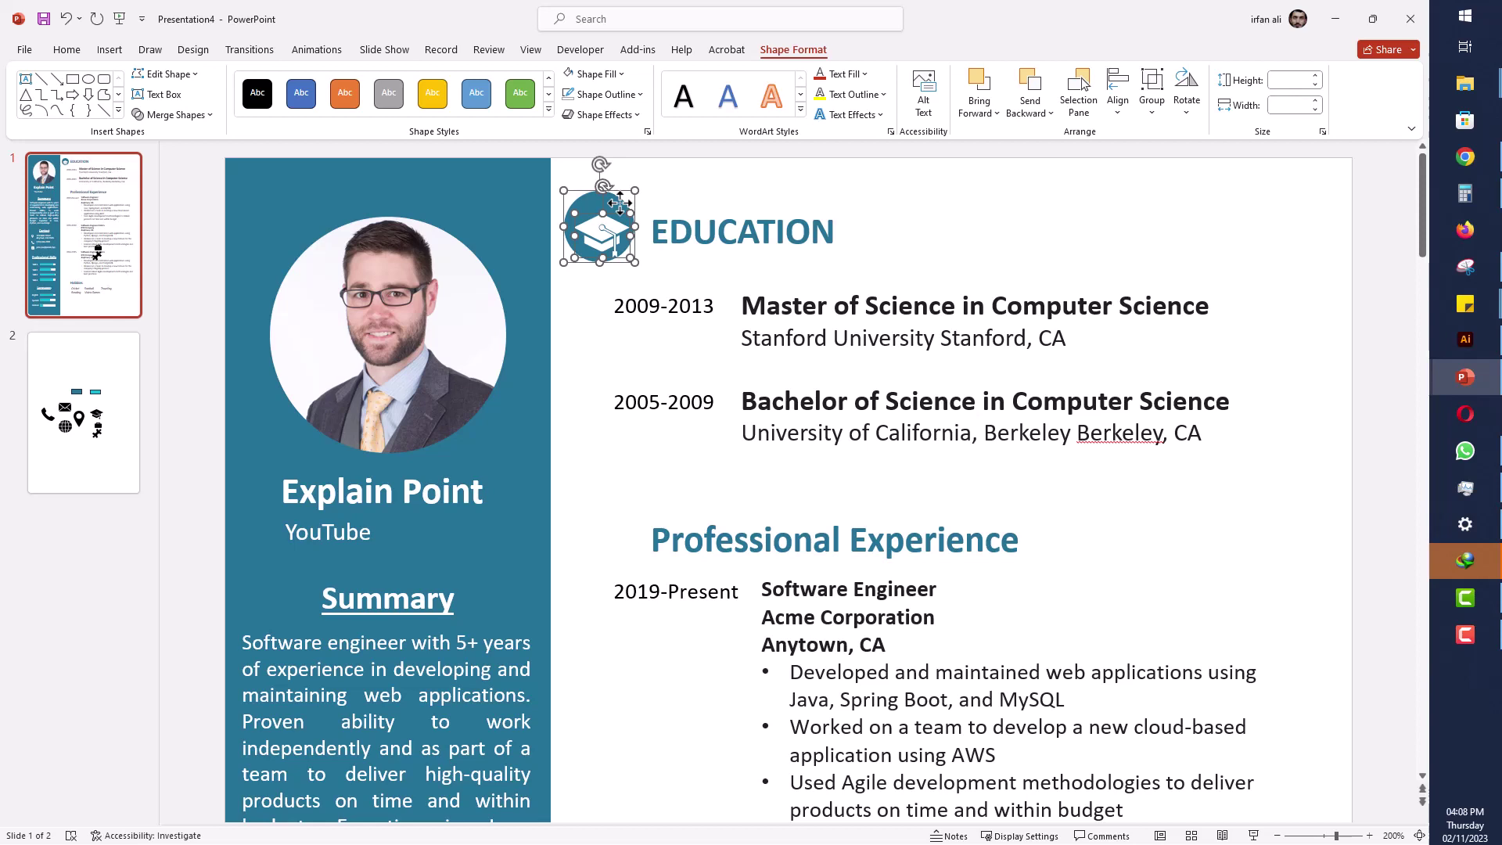
{"action": "left_click", "coordinate": [1124, 113]}
{"action": "left_click", "coordinate": [1150, 160]}
{"action": "left_click", "coordinate": [1124, 116]}
{"action": "left_click", "coordinate": [1160, 226]}
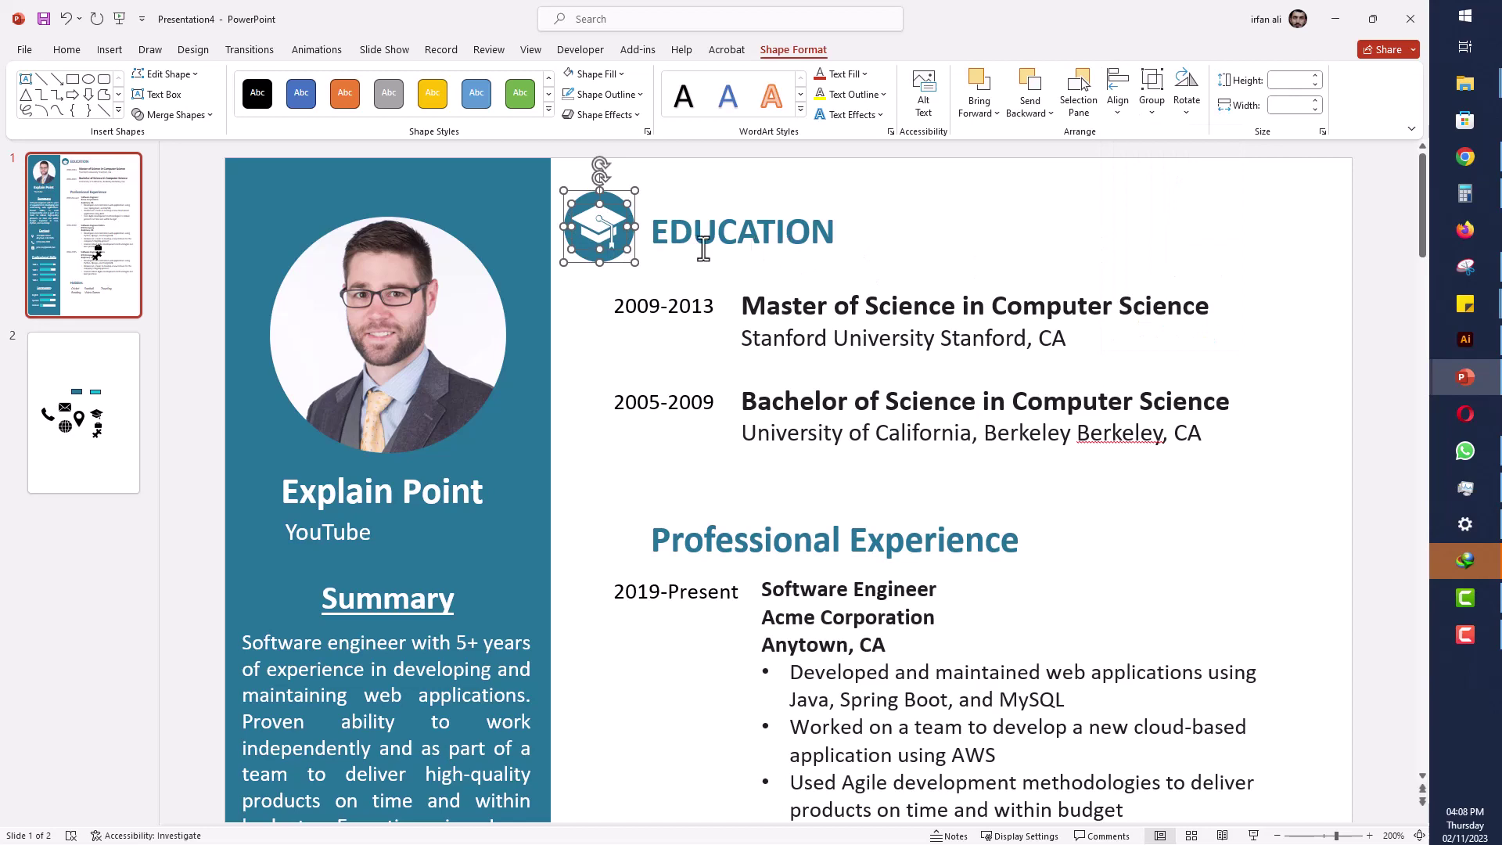
{"action": "key", "text": "Escape"}
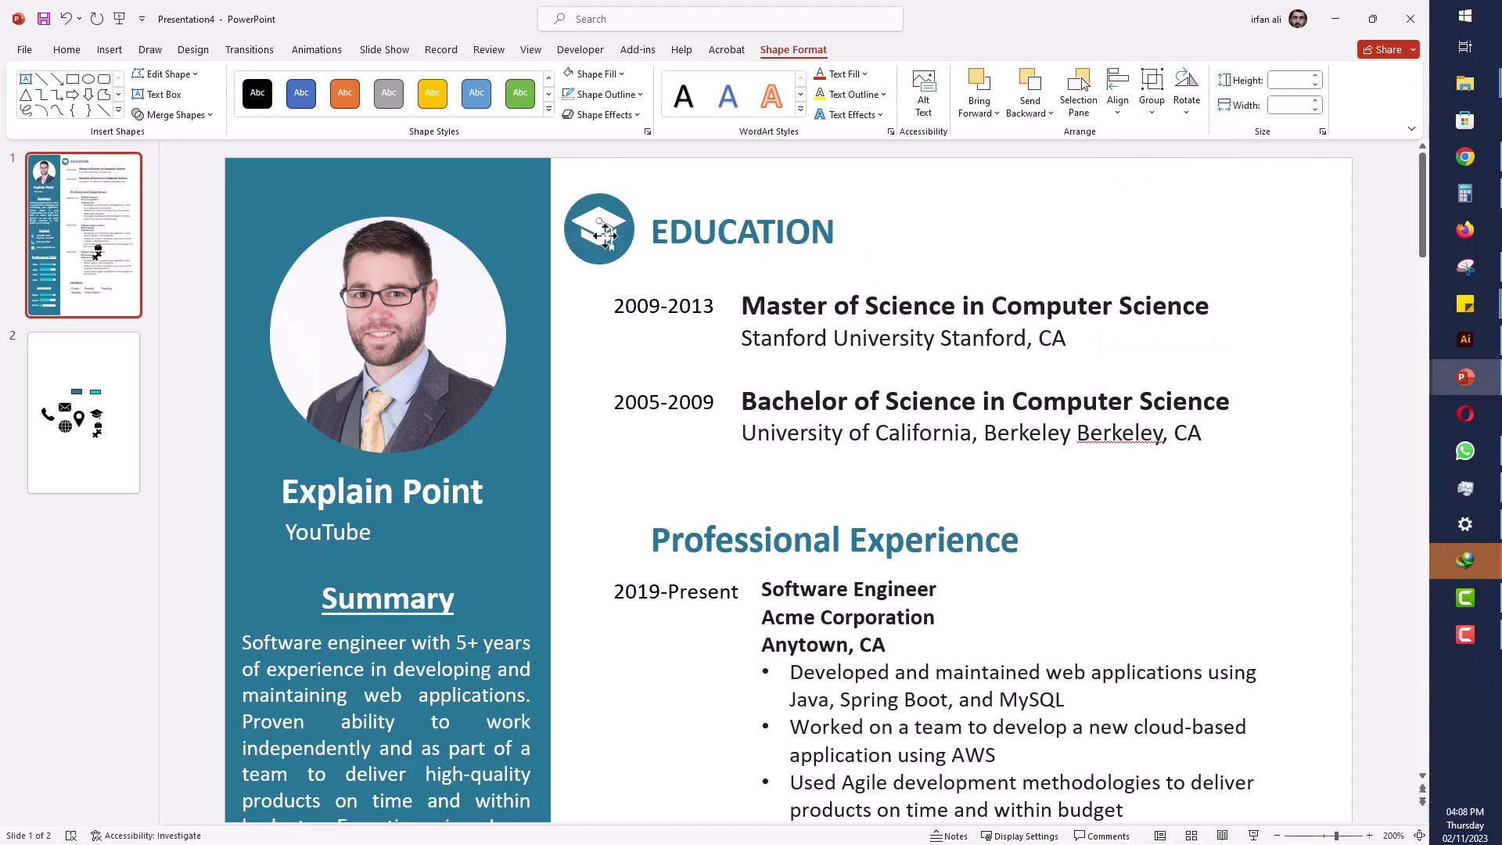
{"action": "key", "text": "Down"}
- Copy the teal circle beside the Professional Experience heading and bring the briefcase icon in front of it
{"action": "scroll", "coordinate": [607, 243], "scroll_direction": "down", "scroll_amount": 7}
{"action": "left_click", "coordinate": [734, 315]}
{"action": "left_click", "coordinate": [684, 201]}
{"action": "left_click_drag", "start_coordinate": [685, 192], "coordinate": [693, 386]}
{"action": "scroll", "coordinate": [704, 407], "scroll_direction": "up", "scroll_amount": 5}
{"action": "right_click", "coordinate": [782, 461]}
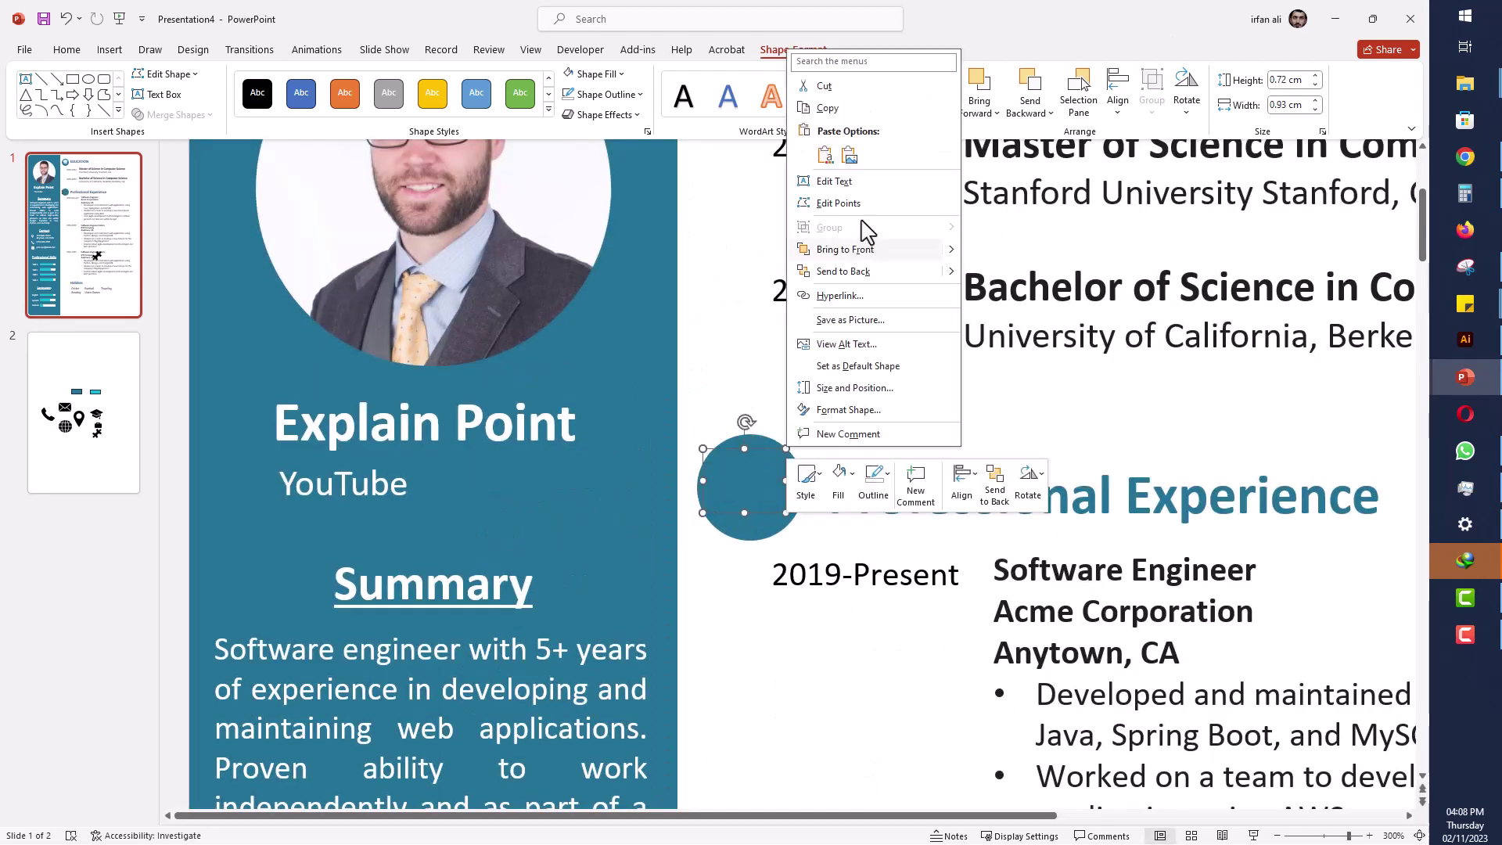
{"action": "left_click", "coordinate": [865, 255]}
- Align the briefcase icon to the center and middle of its circle
{"action": "left_click", "coordinate": [791, 461], "text": "shift"}
{"action": "left_click", "coordinate": [1117, 90]}
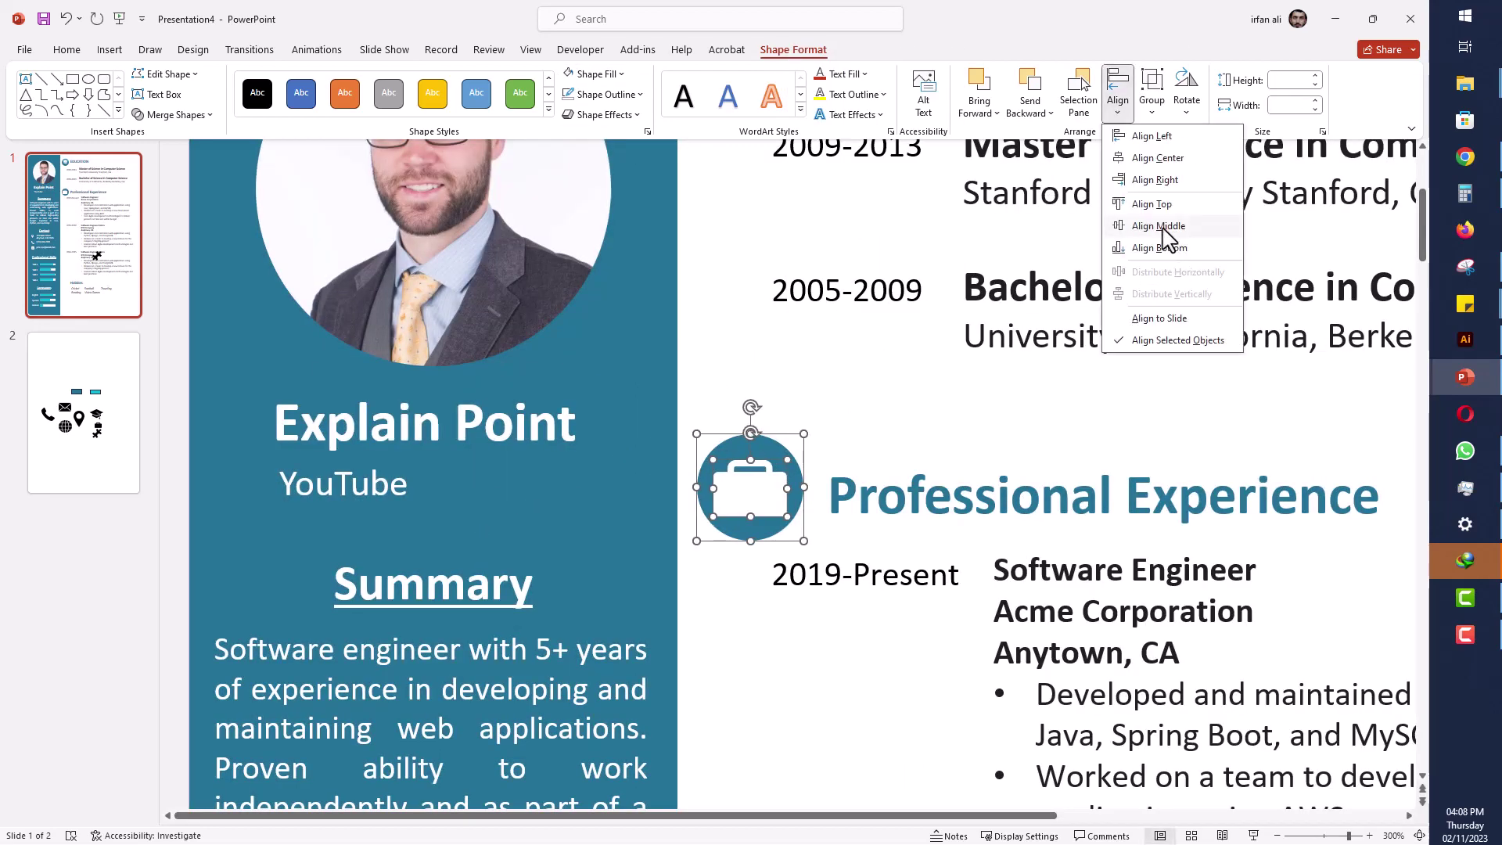
{"action": "left_click", "coordinate": [1159, 225]}
{"action": "left_click", "coordinate": [884, 384]}
- Copy the teal circle down beside the Hobbies heading
{"action": "scroll", "coordinate": [772, 392], "scroll_direction": "down", "scroll_amount": 6}
{"action": "scroll", "coordinate": [772, 392], "scroll_direction": "up", "scroll_amount": 1}
{"action": "left_click_drag", "start_coordinate": [662, 176], "coordinate": [671, 546]}
{"action": "scroll", "coordinate": [671, 532], "scroll_direction": "down", "scroll_amount": 6}
{"action": "left_click_drag", "start_coordinate": [663, 352], "coordinate": [687, 677]}
- Move the puzzle icon onto the Hobbies circle and bring it to the front
{"action": "left_click_drag", "start_coordinate": [885, 484], "coordinate": [656, 678]}
{"action": "right_click", "coordinate": [656, 678]}
{"action": "left_click", "coordinate": [715, 438]}
- Shrink the puzzle icon to fit inside its circle, fill it white and center it there
{"action": "scroll", "coordinate": [715, 439], "scroll_direction": "up", "scroll_amount": 6}
{"action": "left_click_drag", "start_coordinate": [896, 366], "coordinate": [829, 452]}
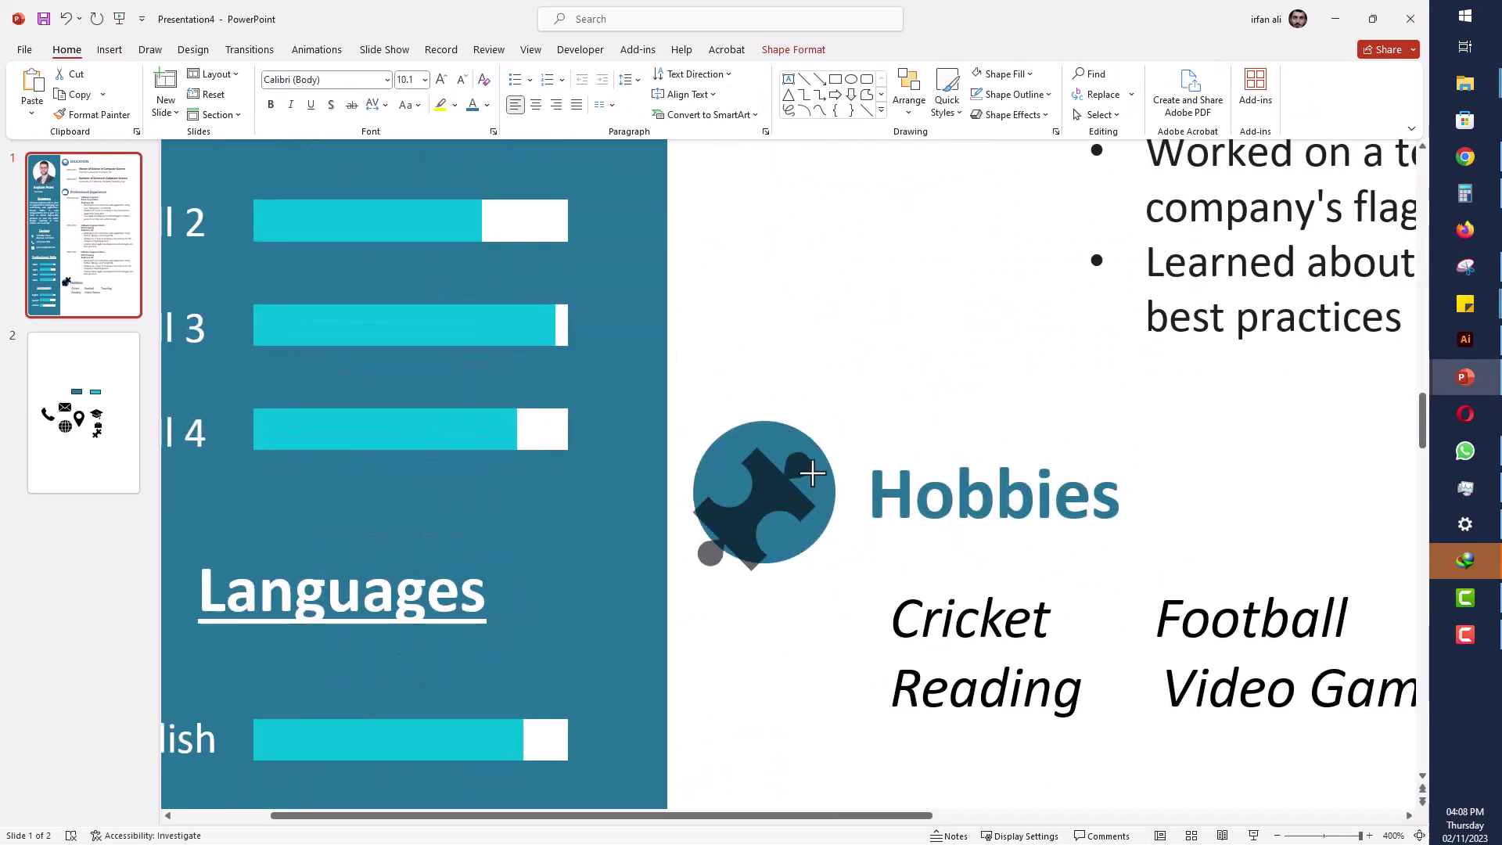
{"action": "left_click", "coordinate": [793, 49]}
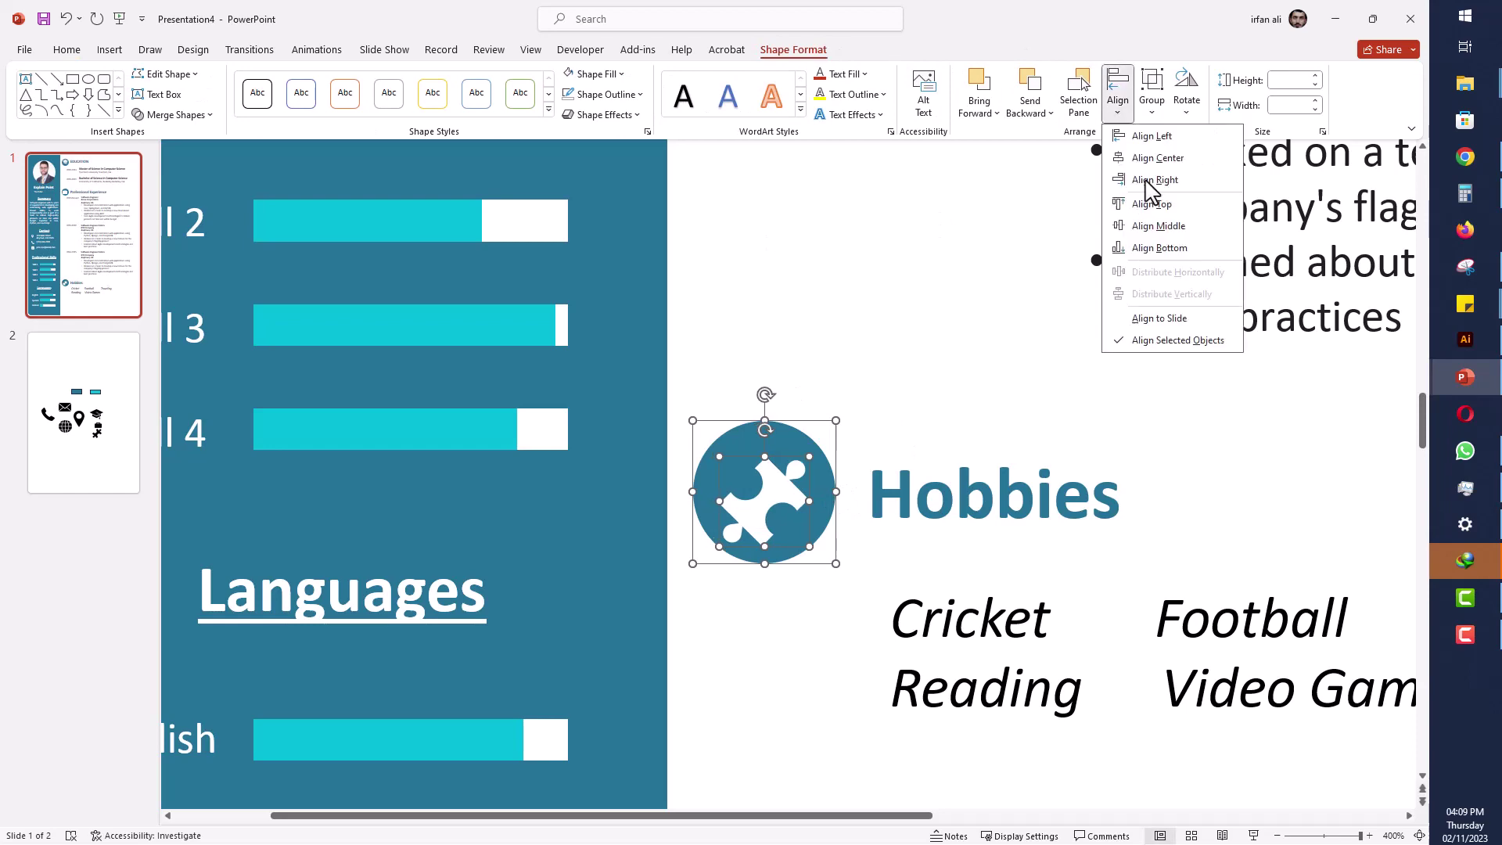
{"action": "left_click", "coordinate": [828, 349]}
- Group the puzzle, briefcase and graduation cap icons each with their own circle
{"action": "left_click", "coordinate": [1419, 836]}
{"action": "left_click_drag", "start_coordinate": [738, 651], "coordinate": [688, 714]}
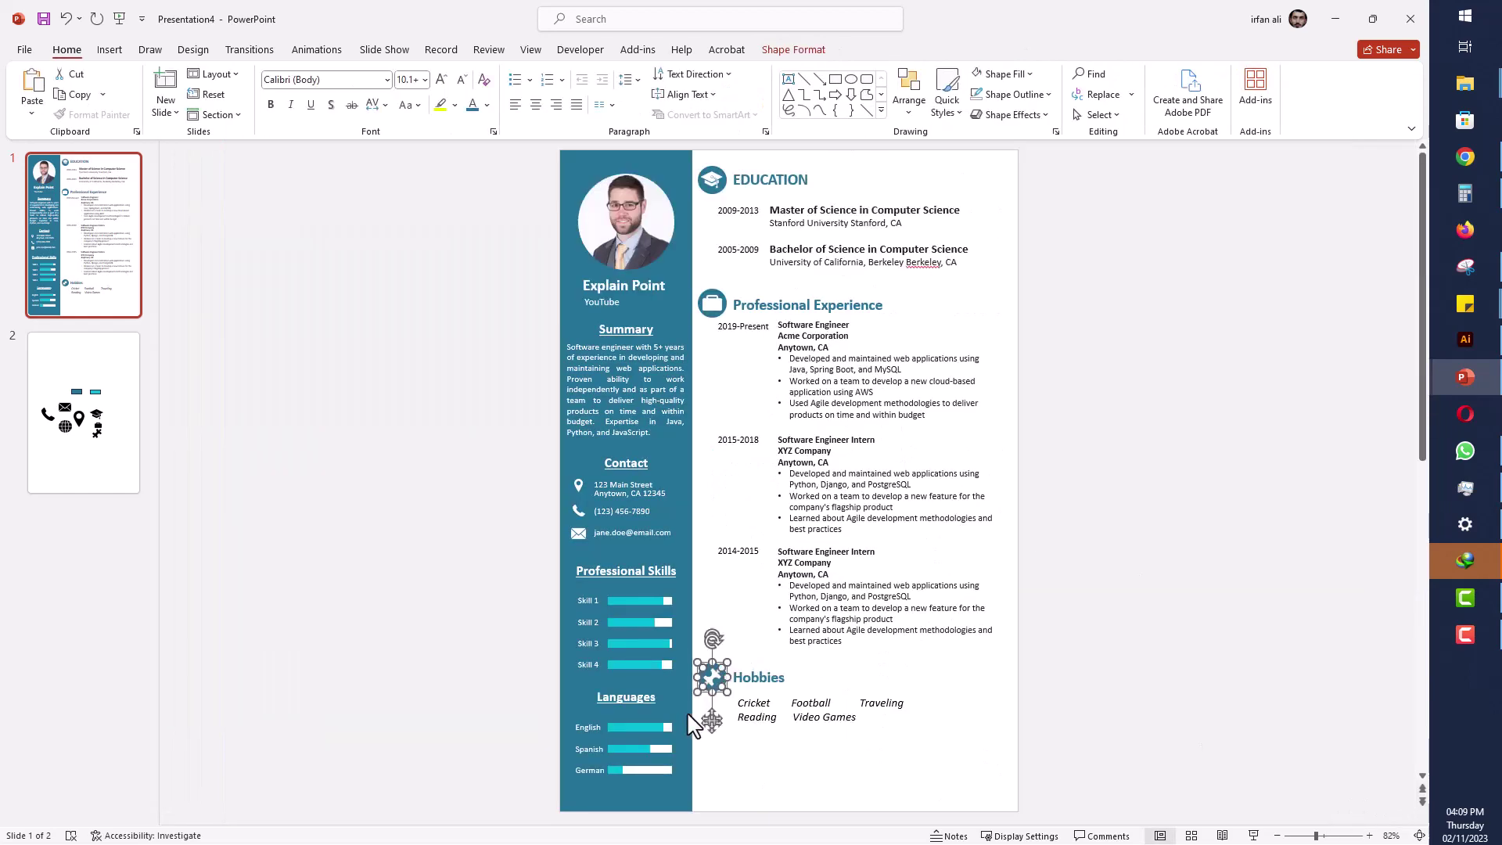
{"action": "scroll", "coordinate": [692, 723], "scroll_direction": "up", "scroll_amount": 5}
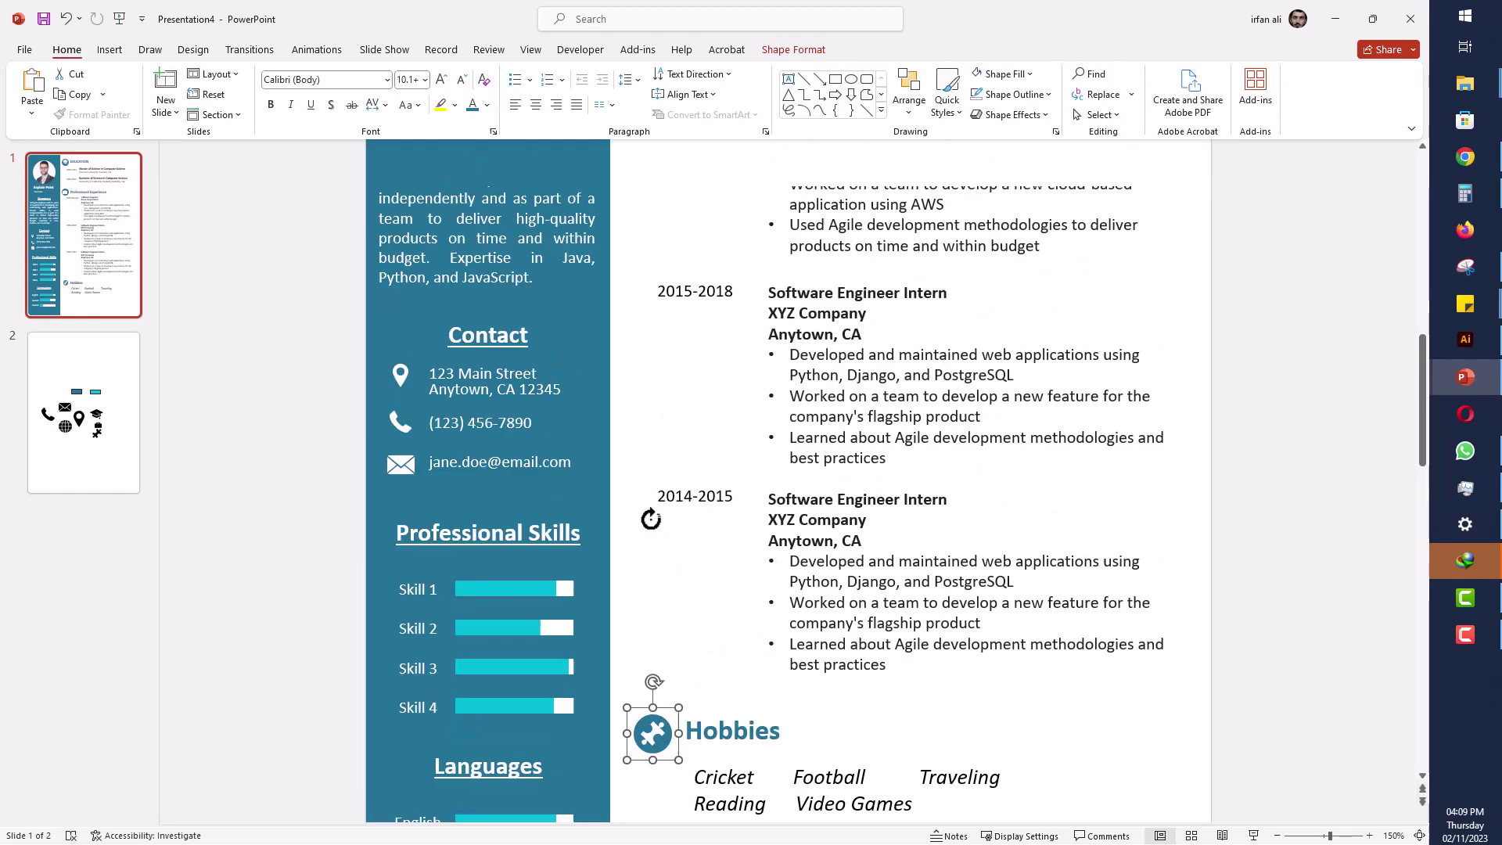
{"action": "scroll", "coordinate": [651, 519], "scroll_direction": "up", "scroll_amount": 4}
{"action": "left_click", "coordinate": [654, 336]}
{"action": "scroll", "coordinate": [668, 339], "scroll_direction": "down", "scroll_amount": 4}
{"action": "left_click", "coordinate": [688, 200]}
{"action": "scroll", "coordinate": [715, 268], "scroll_direction": "up", "scroll_amount": 10}
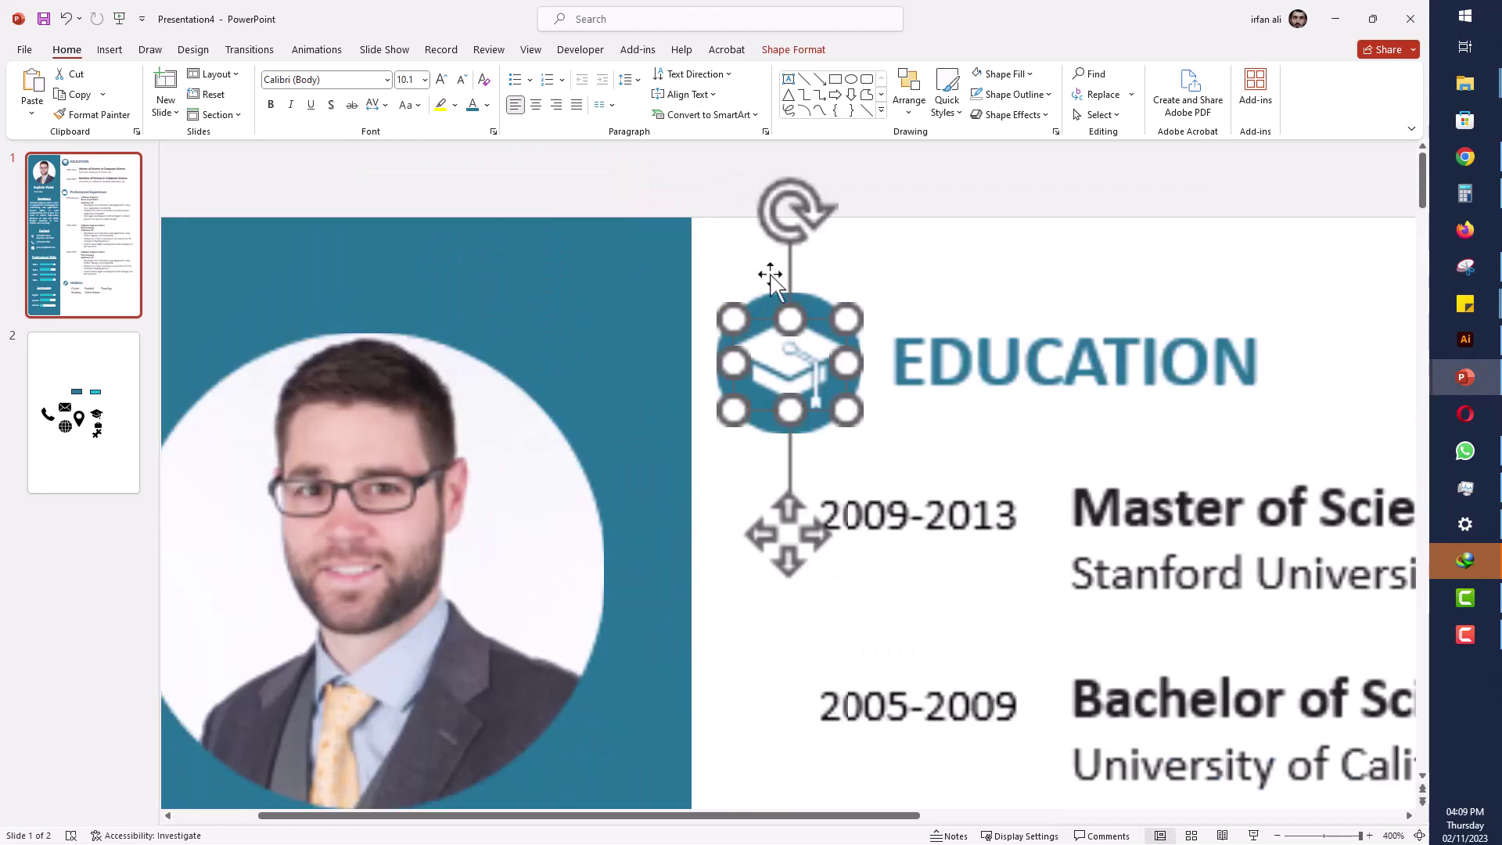
{"action": "left_click", "coordinate": [830, 305], "text": "shift"}
{"action": "key", "text": "ctrl+g"}
- Select the icon groups beside Education, Professional Experience and Hobbies and try a height and width of 2 cm and of 1 cm
{"action": "scroll", "coordinate": [831, 297], "scroll_direction": "down", "scroll_amount": 10}
{"action": "left_click", "coordinate": [669, 399], "text": "shift"}
{"action": "scroll", "coordinate": [707, 557], "scroll_direction": "down", "scroll_amount": 3}
{"action": "left_click", "coordinate": [698, 809], "text": "shift"}
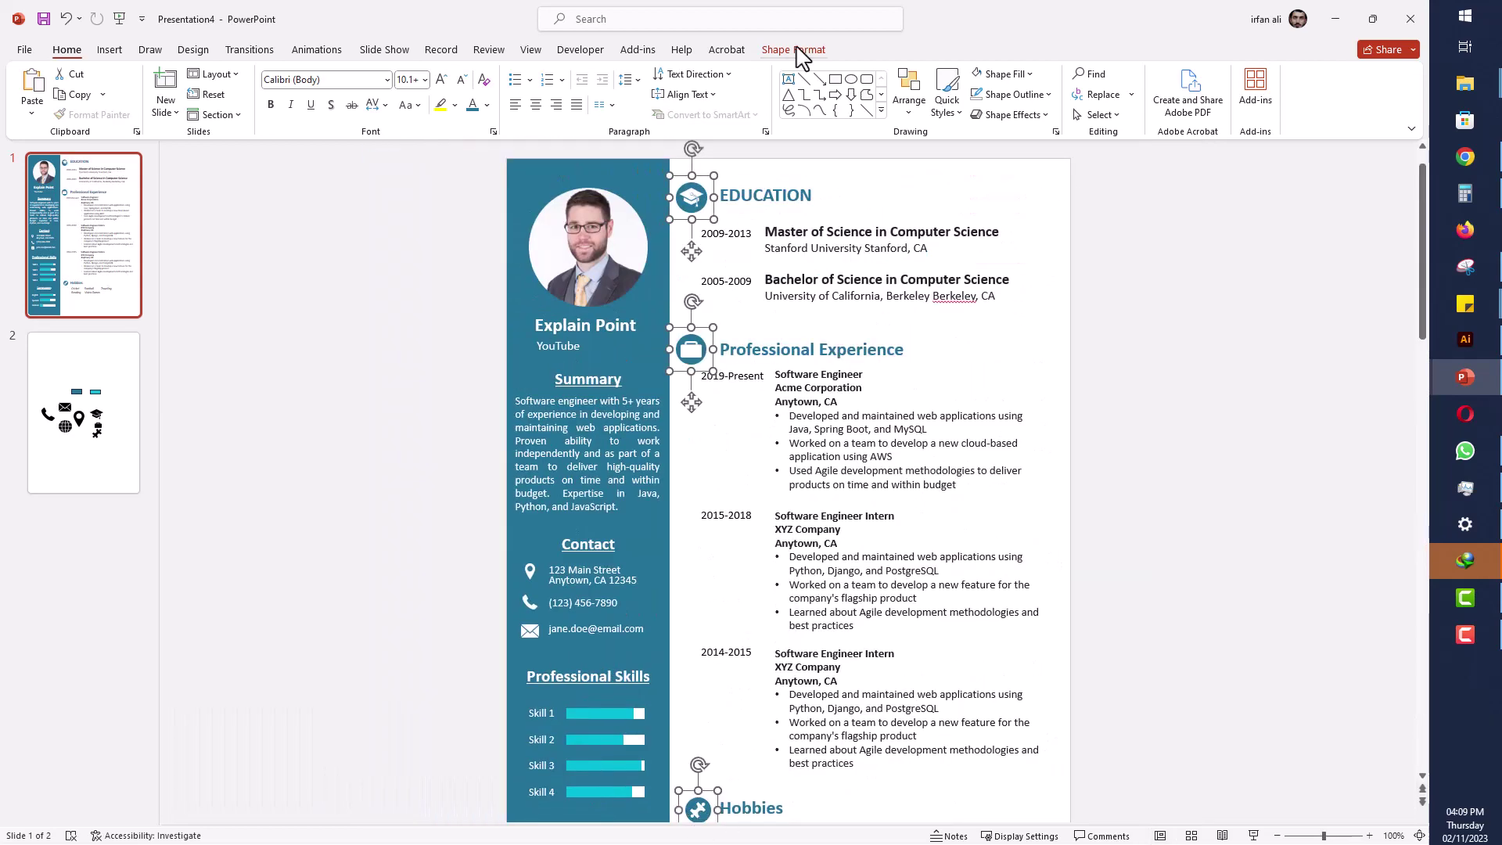
{"action": "left_click", "coordinate": [798, 50]}
{"action": "left_click", "coordinate": [1291, 83]}
{"action": "type", "text": "2"}
{"action": "key", "text": "Tab"}
{"action": "type", "text": "2"}
{"action": "left_click", "coordinate": [1299, 82]}
{"action": "type", "text": "1"}
{"action": "key", "text": "Tab"}
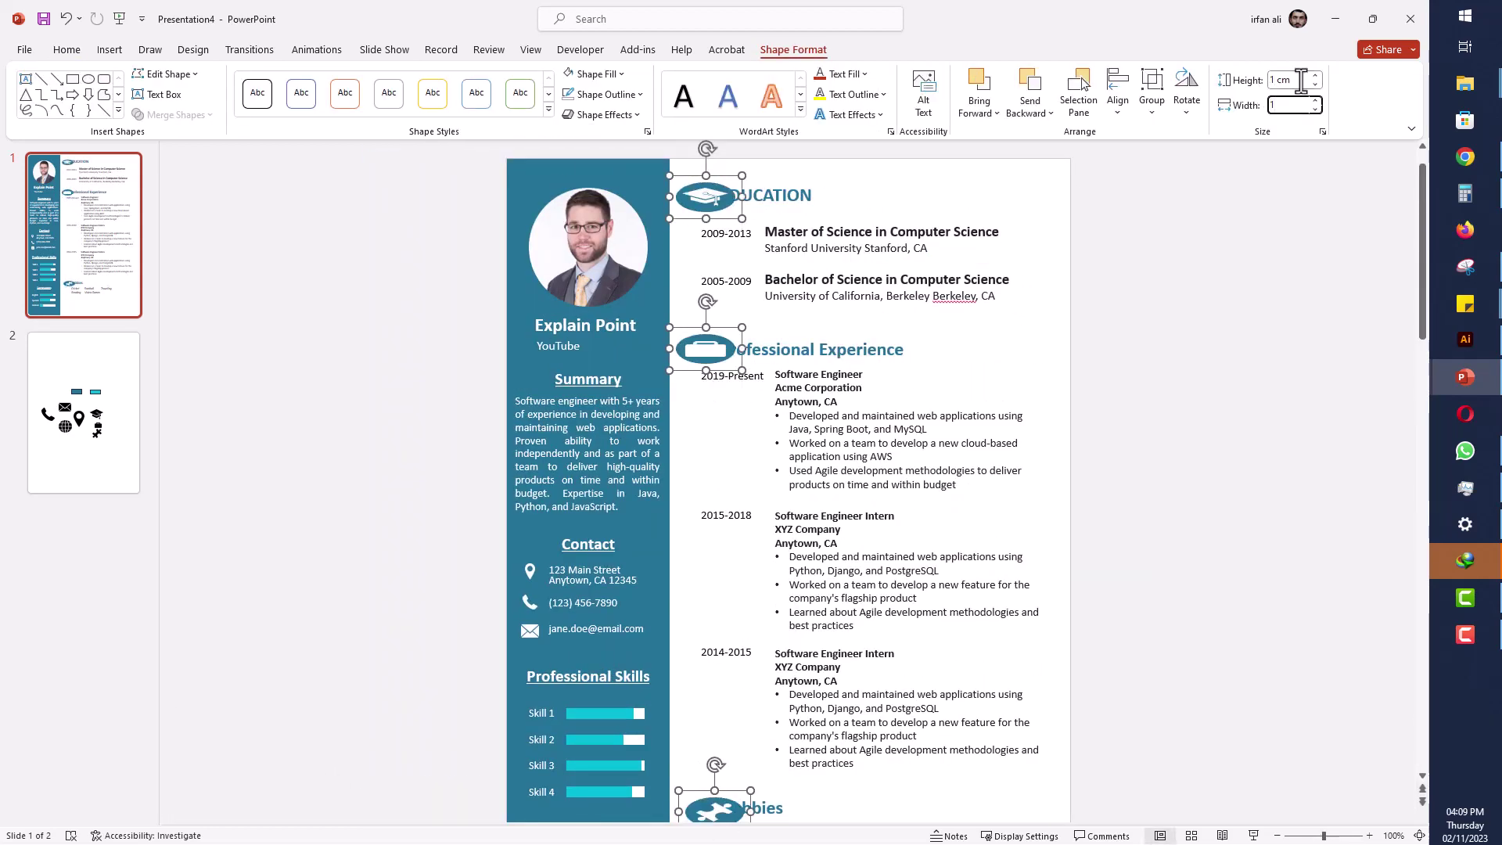
- Reduce the three heading icon groups to 0.6 cm in height and width, and fine-tune their size
{"action": "left_click", "coordinate": [1301, 79]}
{"action": "key", "text": "Tab"}
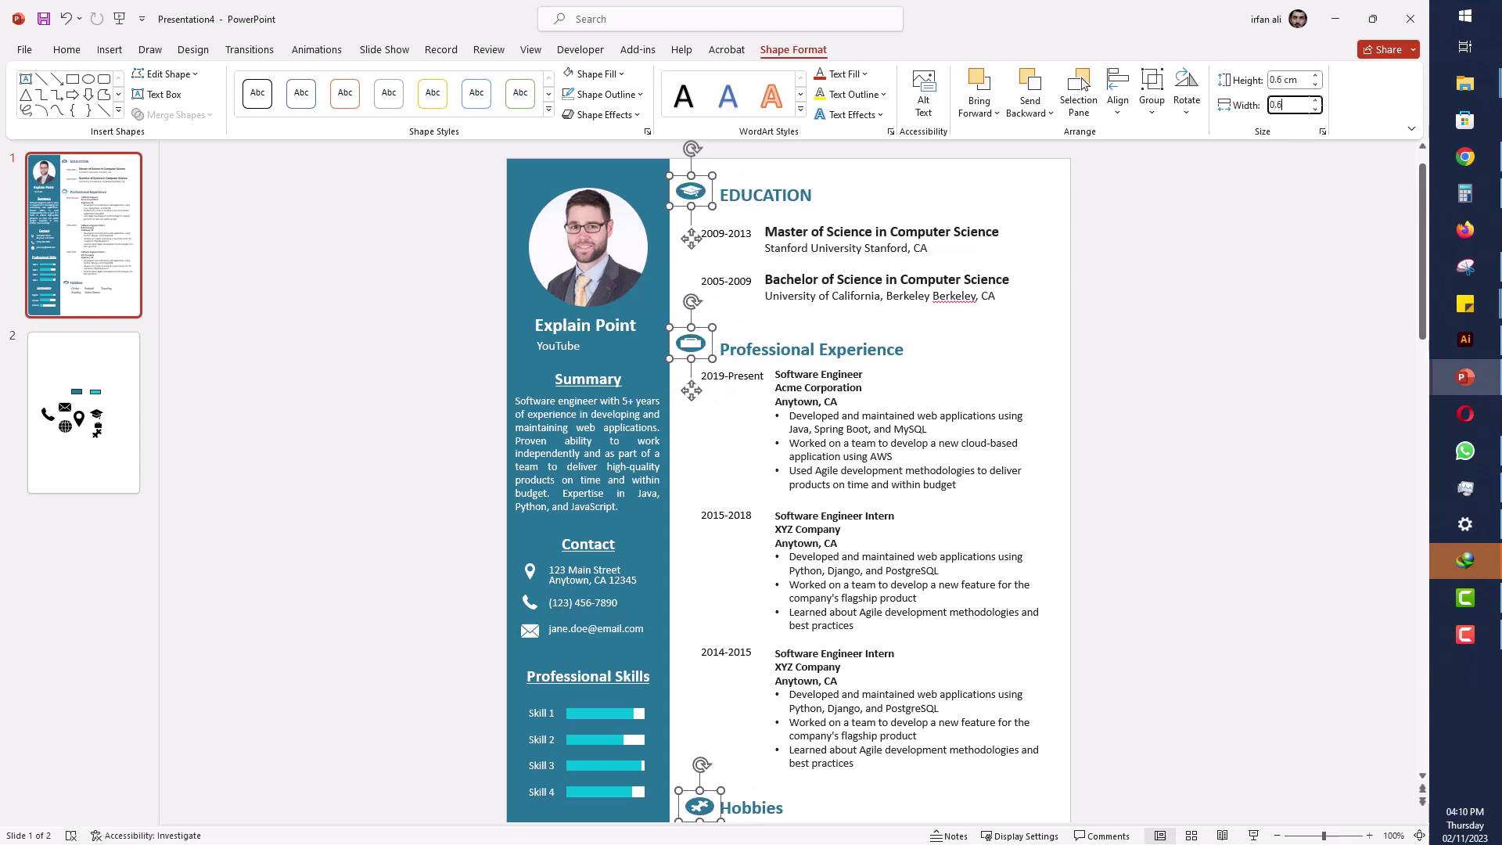
{"action": "key", "text": "Return"}
{"action": "left_click", "coordinate": [1305, 81]}
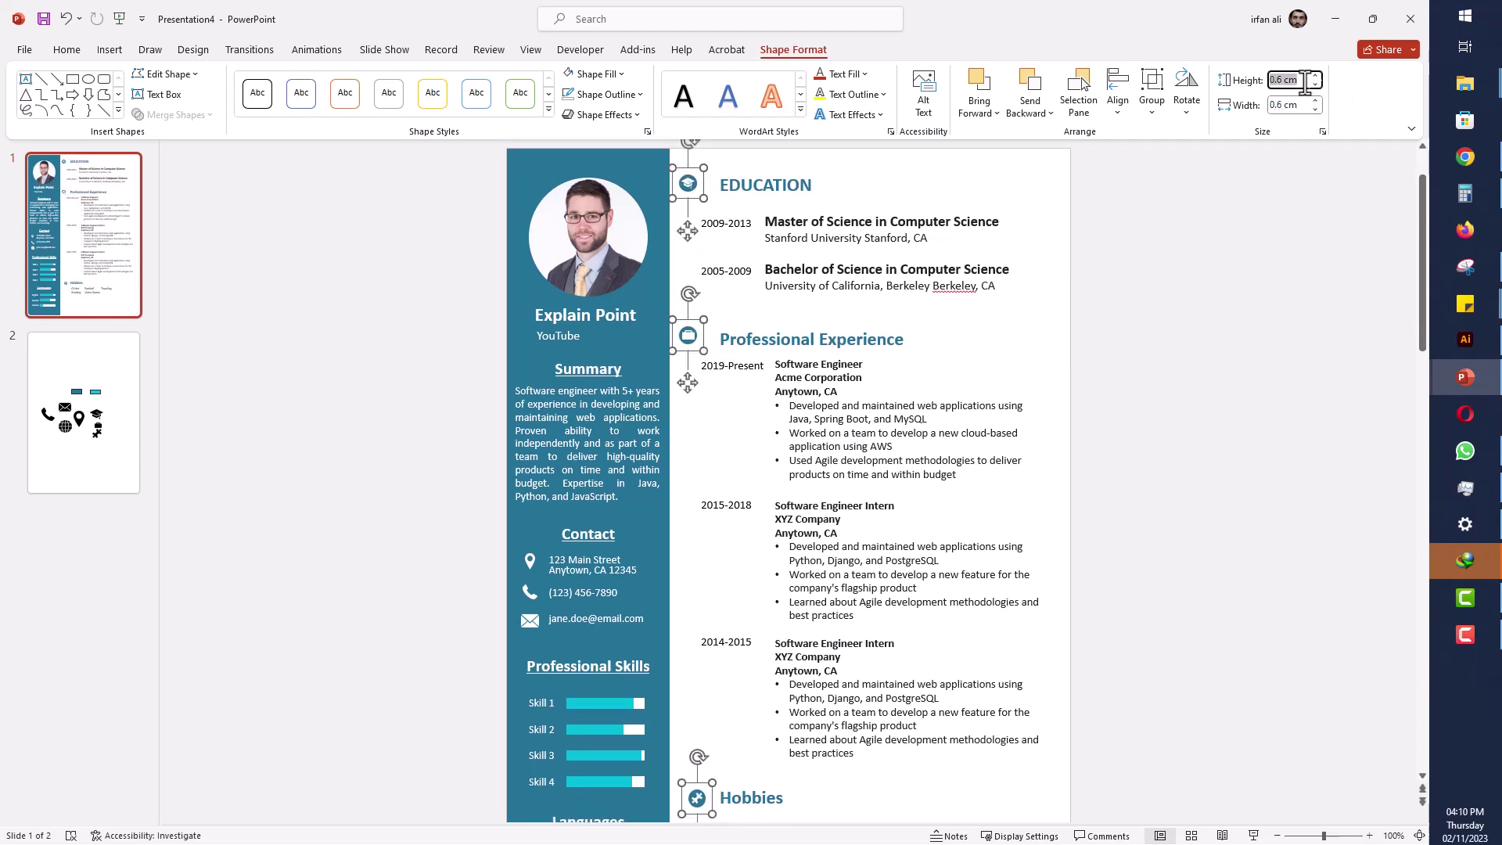
{"action": "key", "text": "Return"}
{"action": "left_click", "coordinate": [1317, 101]}
{"action": "left_click", "coordinate": [734, 308]}
- Left-align the graduation cap, briefcase and puzzle icon groups with one another
{"action": "left_click", "coordinate": [689, 184]}
{"action": "left_click", "coordinate": [689, 337], "text": "shift"}
{"action": "left_click", "coordinate": [699, 798], "text": "shift"}
{"action": "left_click", "coordinate": [1117, 100]}
{"action": "left_click", "coordinate": [1144, 134]}
{"action": "left_click", "coordinate": [1200, 471]}
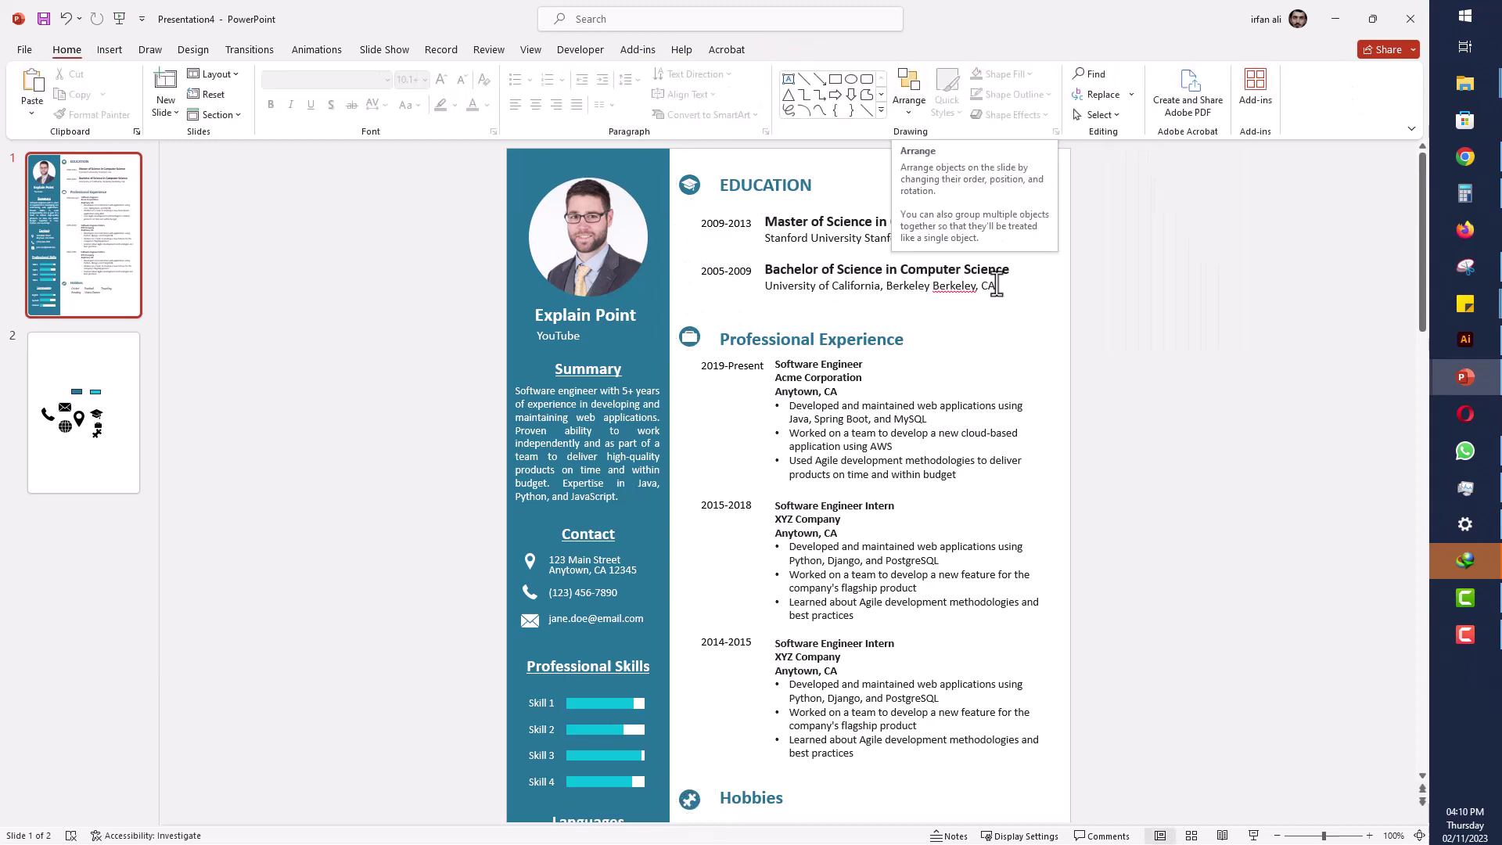
- Align the briefcase icon group and the Professional Experience heading along their vertical middles
{"action": "left_click", "coordinate": [747, 340]}
{"action": "left_click", "coordinate": [693, 341], "text": "shift"}
{"action": "left_click", "coordinate": [1117, 100]}
{"action": "left_click", "coordinate": [1143, 220]}
{"action": "left_click", "coordinate": [1111, 297]}
{"action": "scroll", "coordinate": [1379, 751], "scroll_direction": "up", "scroll_amount": 1}
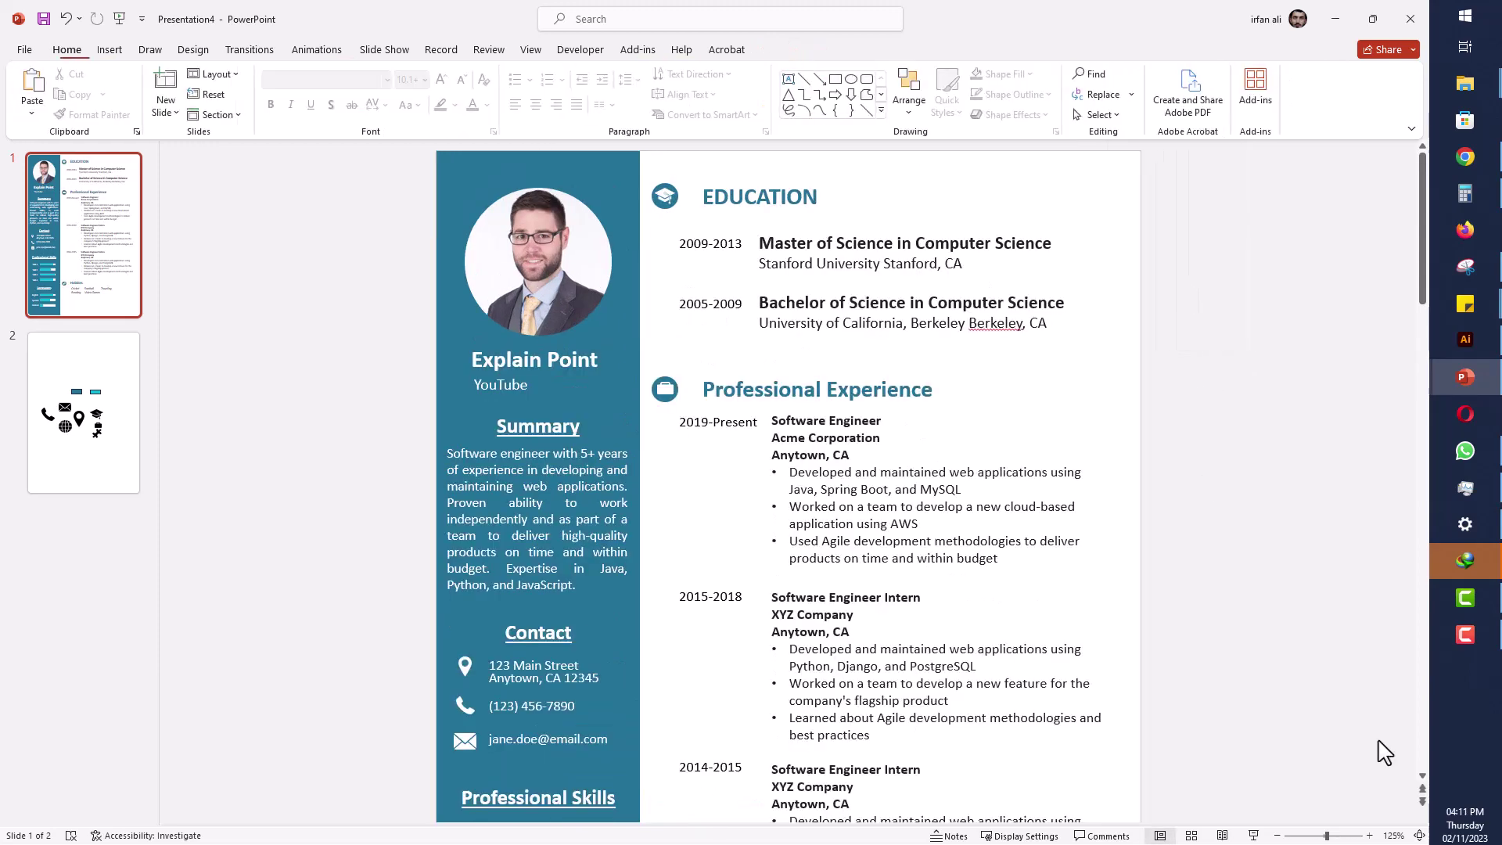
- Draw a thin vertical rectangle about 20.9 cm tall and 0.13 cm wide from the Education icon down to the Hobbies icon
{"action": "left_click", "coordinate": [1420, 836]}
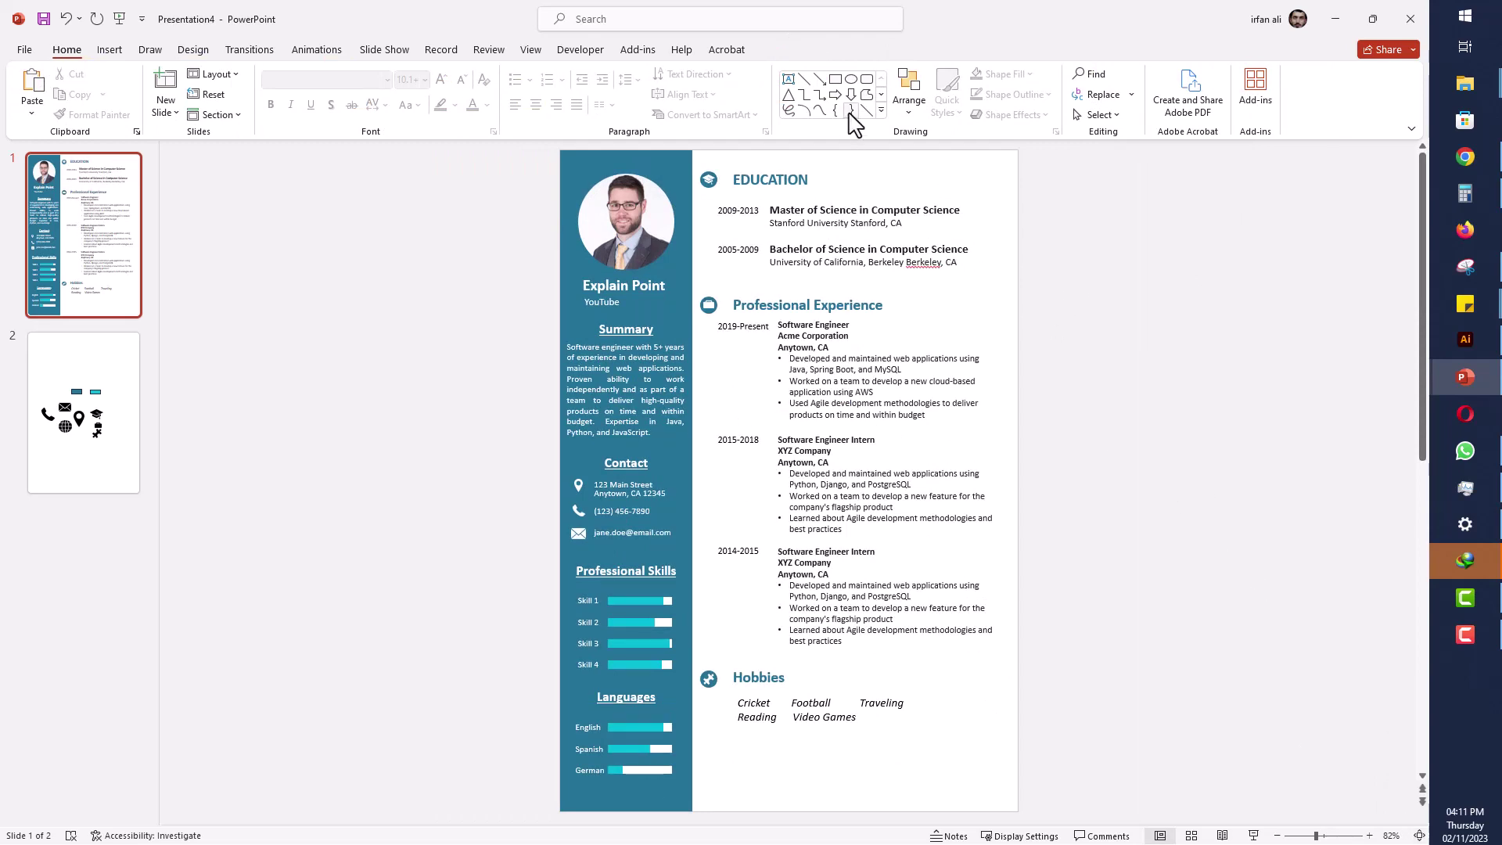
{"action": "left_click", "coordinate": [836, 79]}
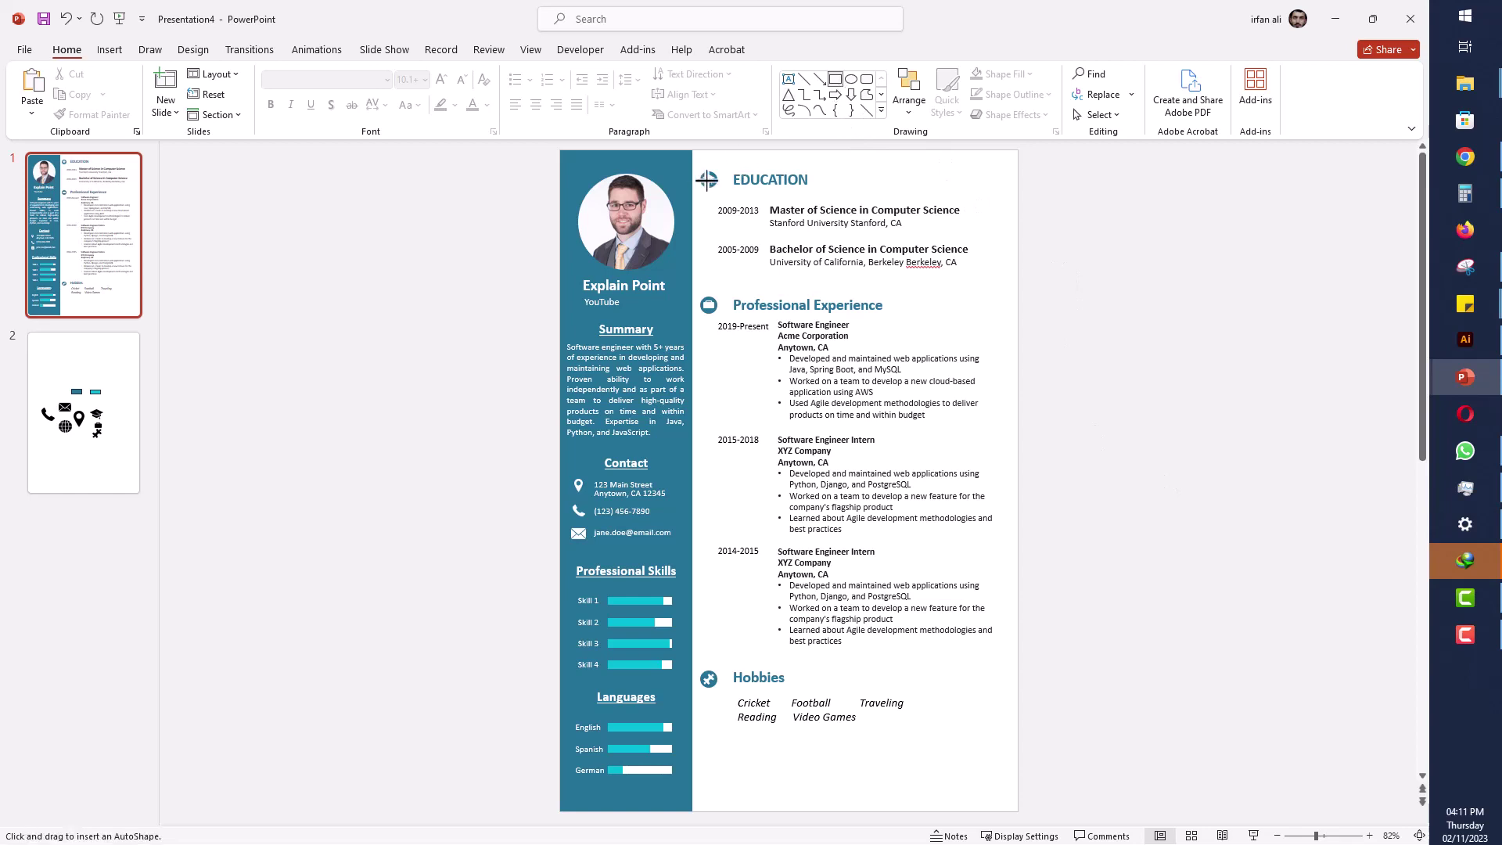
{"action": "mouse_move", "coordinate": [710, 179]}
{"action": "left_mouse_down"}
{"action": "mouse_move", "coordinate": [751, 495]}
{"action": "mouse_move", "coordinate": [709, 683]}
{"action": "left_mouse_up"}
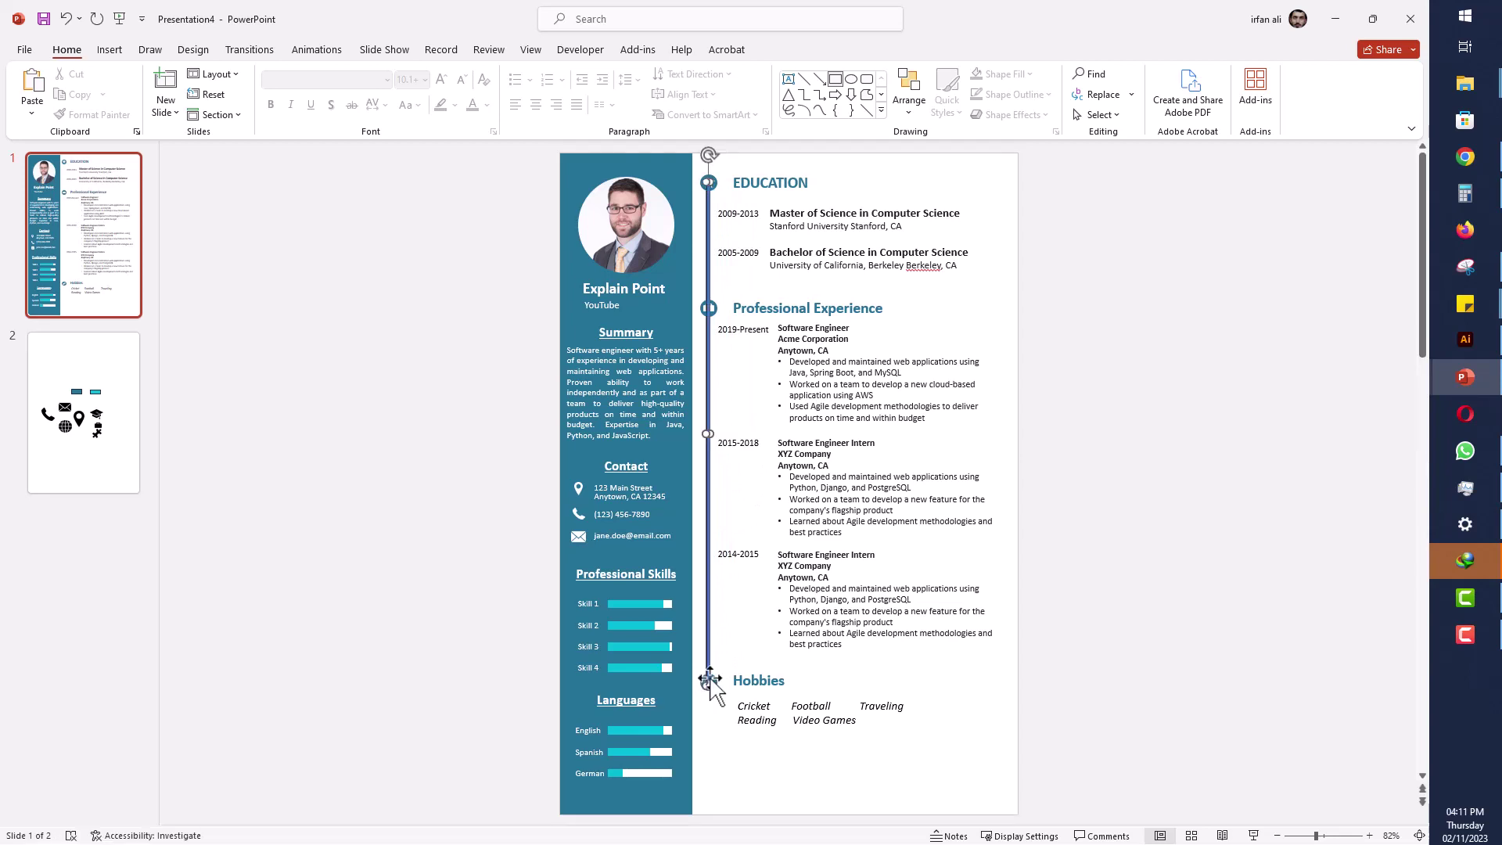
- Fill the thin vertical bar with the recently used bright turquoise and open its outline options
{"action": "left_click", "coordinate": [594, 95]}
{"action": "left_click", "coordinate": [591, 73]}
{"action": "left_click", "coordinate": [591, 73]}
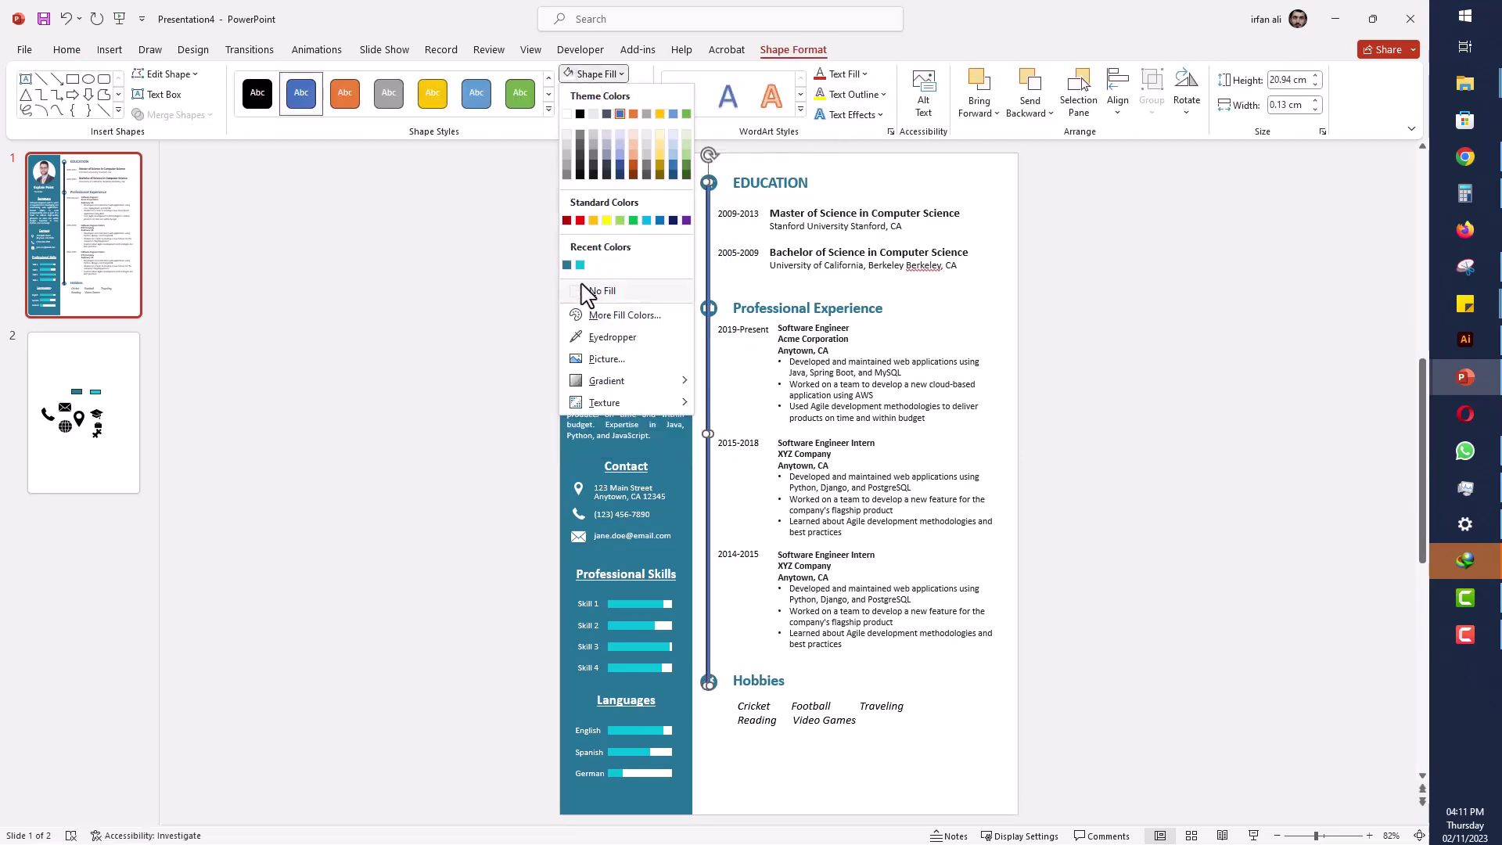
{"action": "left_click", "coordinate": [580, 264]}
{"action": "left_click", "coordinate": [603, 94]}
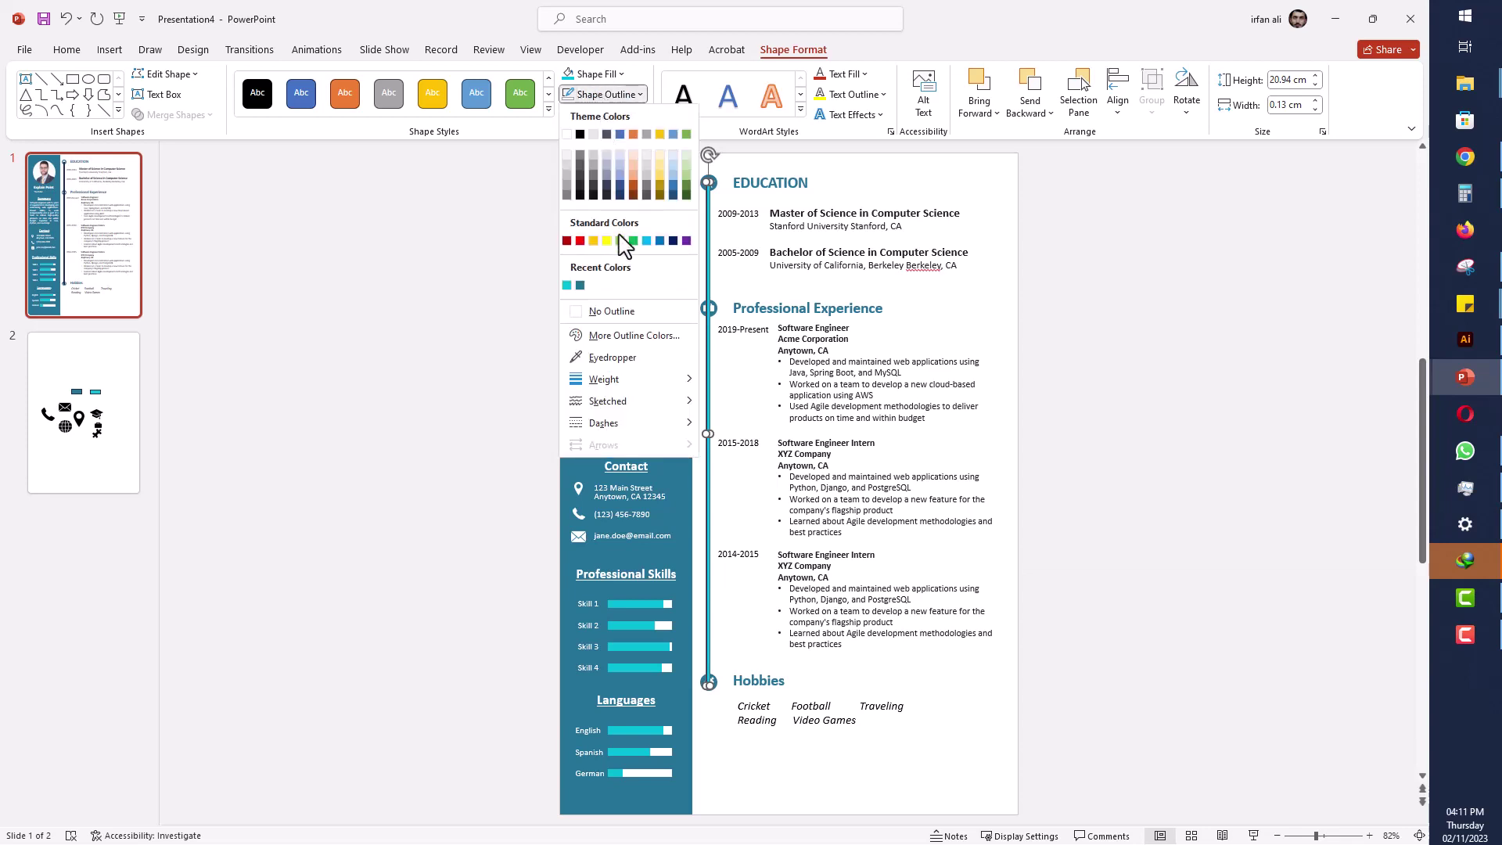
- Send the turquoise vertical bar to the back, behind the three heading icons
{"action": "left_click", "coordinate": [708, 320]}
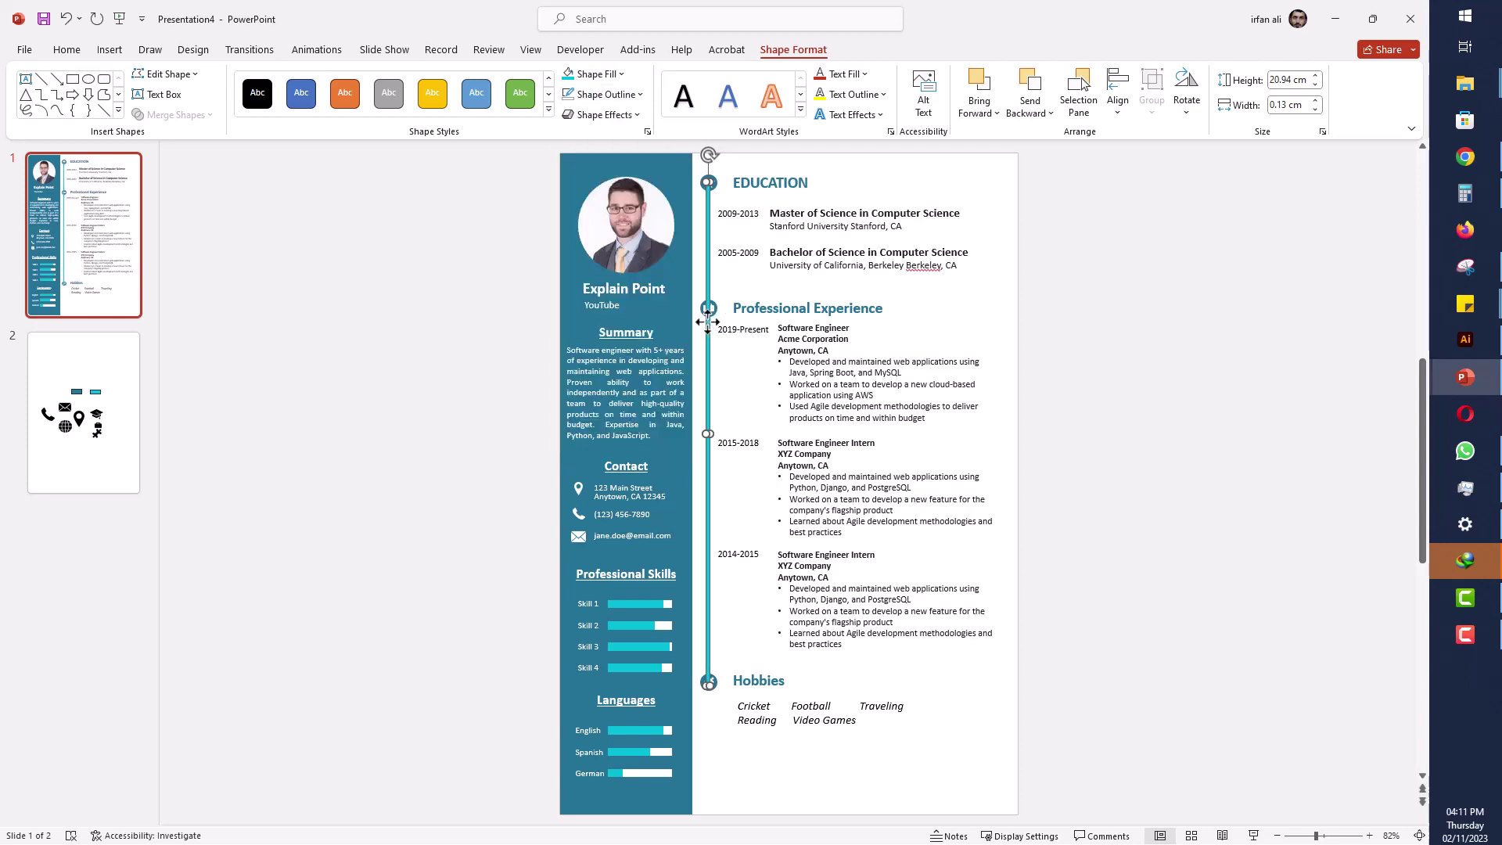
{"action": "right_click", "coordinate": [708, 321]}
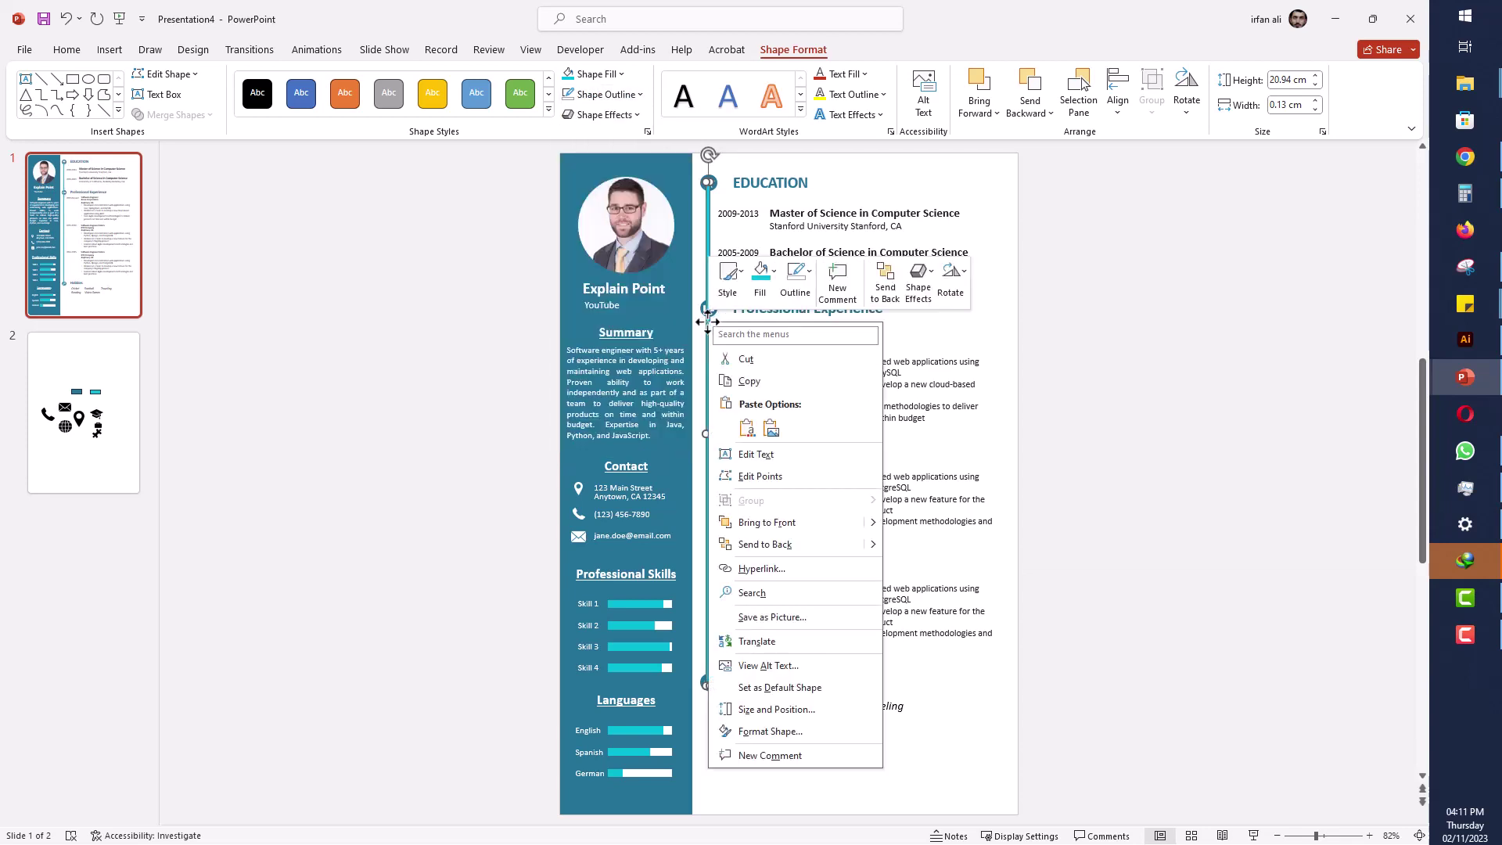
{"action": "left_click", "coordinate": [787, 548]}
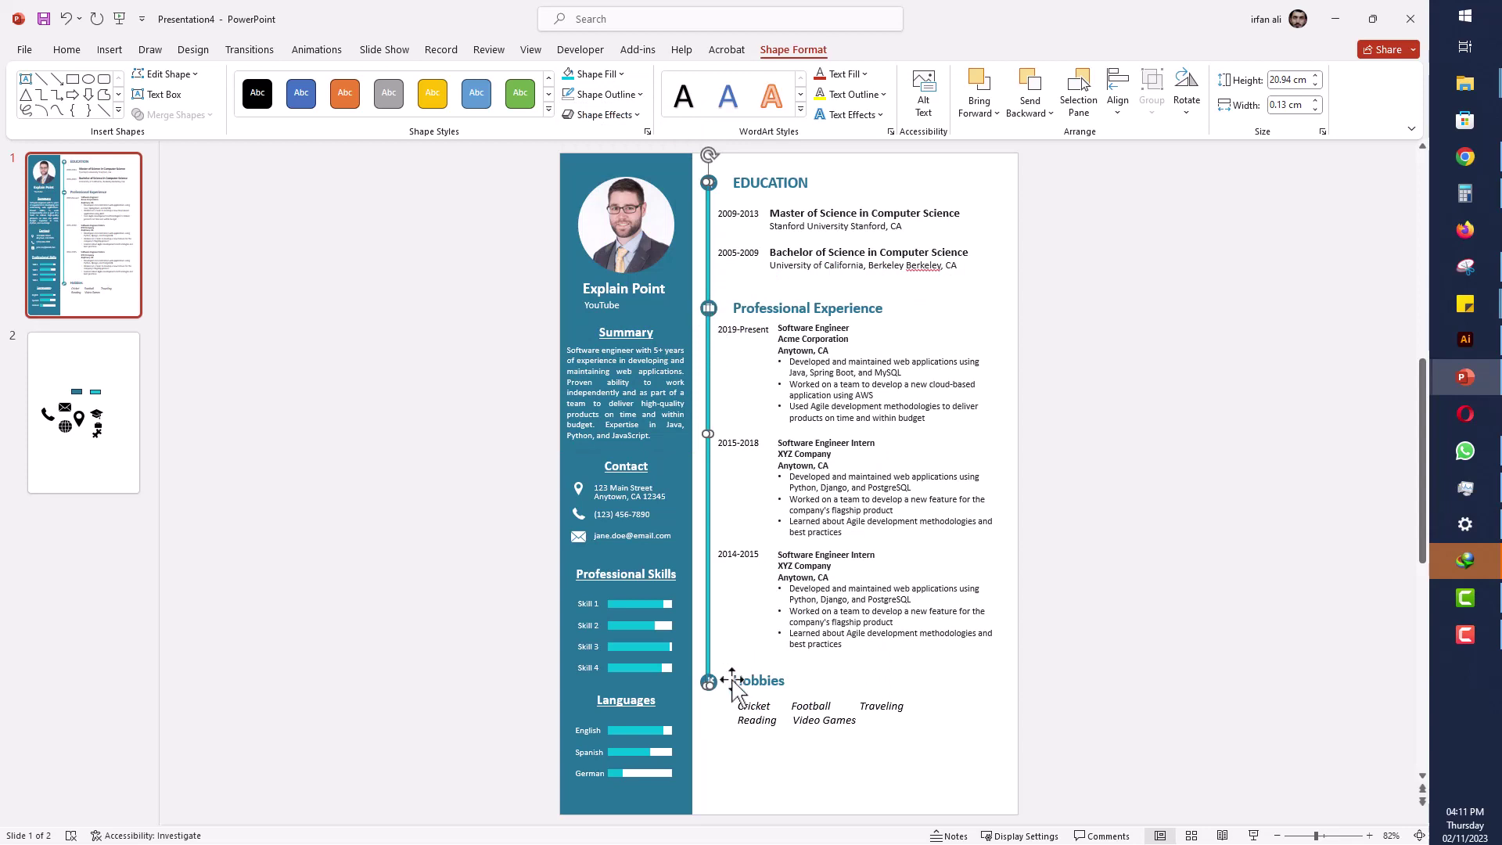
- Select the Education, Professional Experience and Hobbies icon groups together for alignment
{"action": "mouse_move", "coordinate": [728, 761]}
{"action": "left_mouse_down"}
{"action": "mouse_move", "coordinate": [692, 100]}
{"action": "mouse_move", "coordinate": [698, 117]}
{"action": "left_mouse_up"}
{"action": "left_click", "coordinate": [818, 50]}
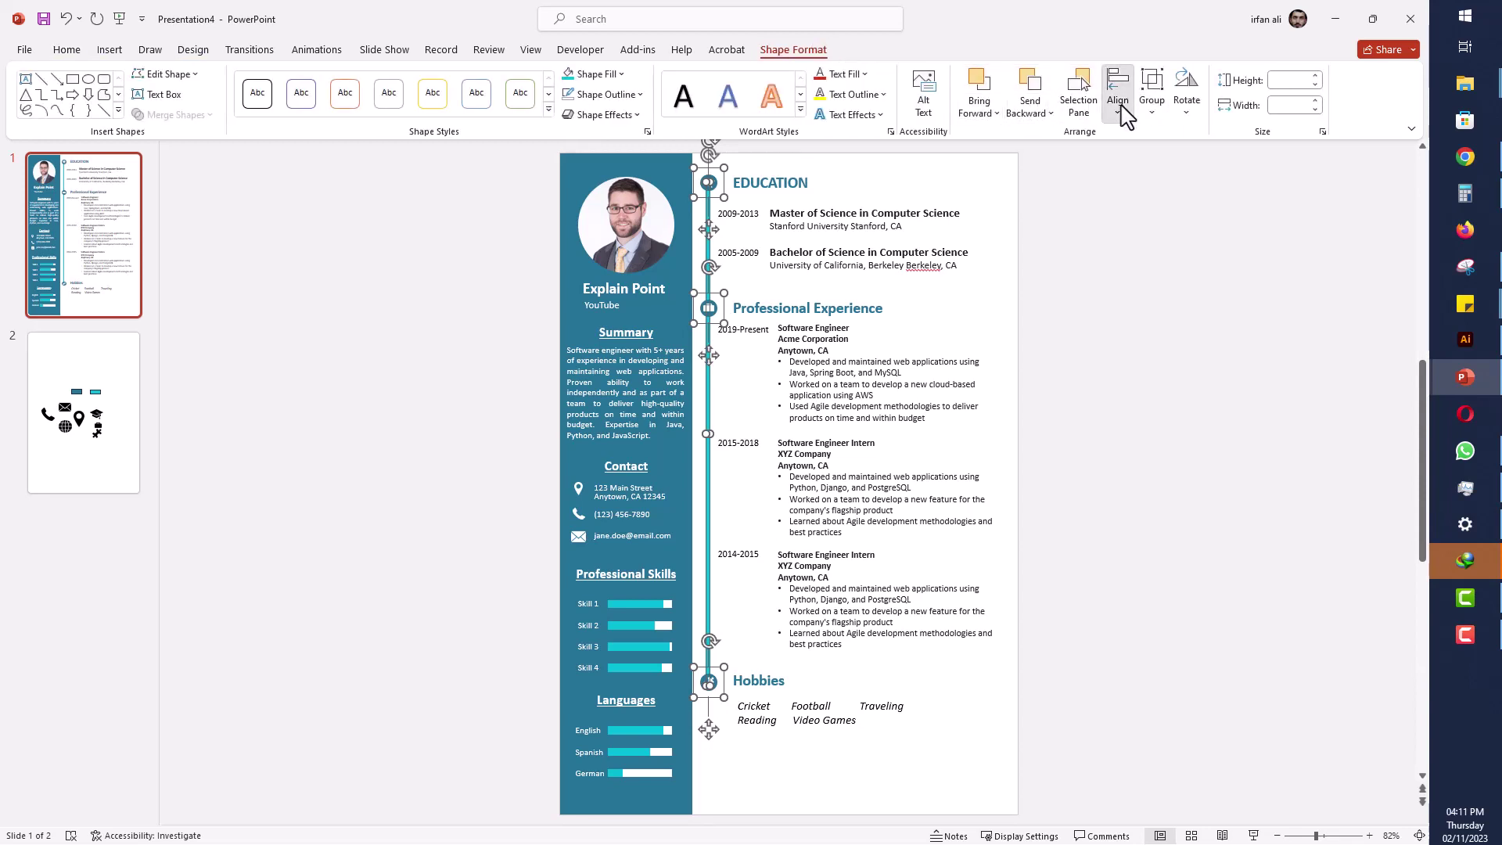